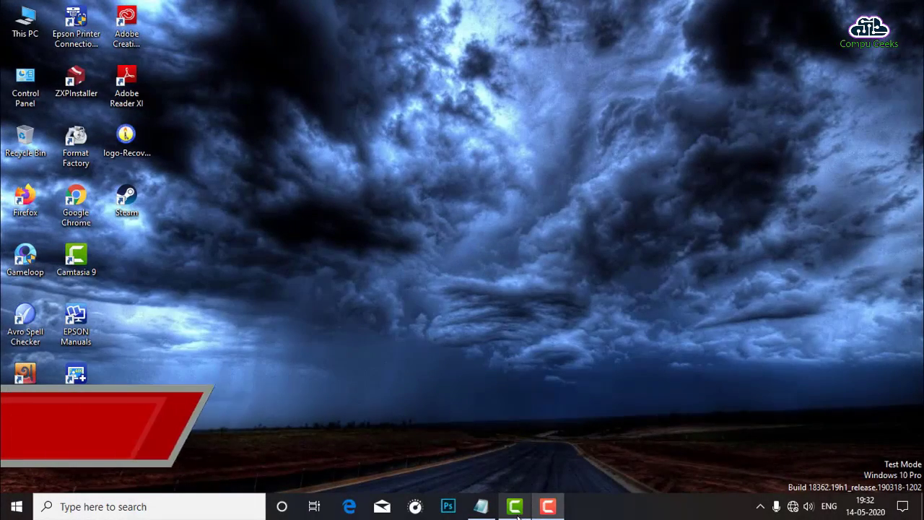
- Restore the tutorial notes in Notepad, then bring up Photoshop's recent-files start screen
click(481, 506)
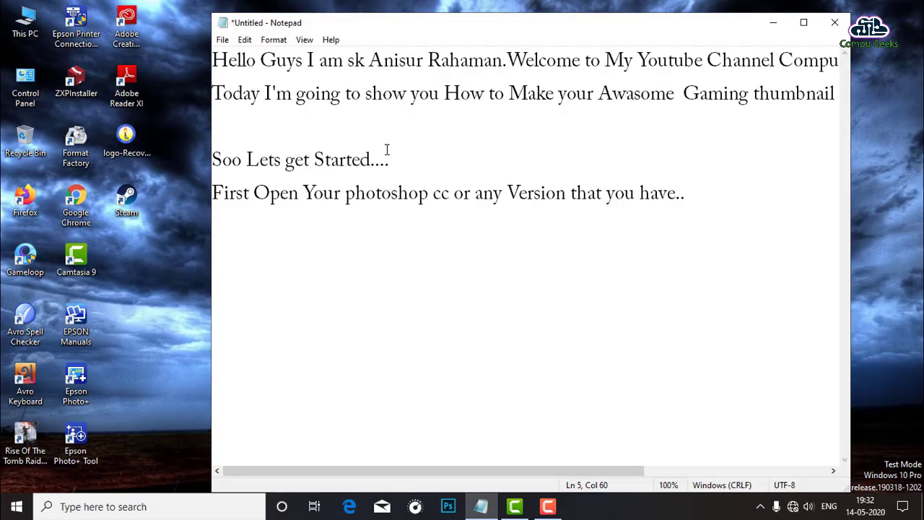
mouse_move(392, 477)
mouse_down()
mouse_move(561, 486)
mouse_move(392, 505)
mouse_move(593, 503)
mouse_move(354, 509)
mouse_up()
click(448, 506)
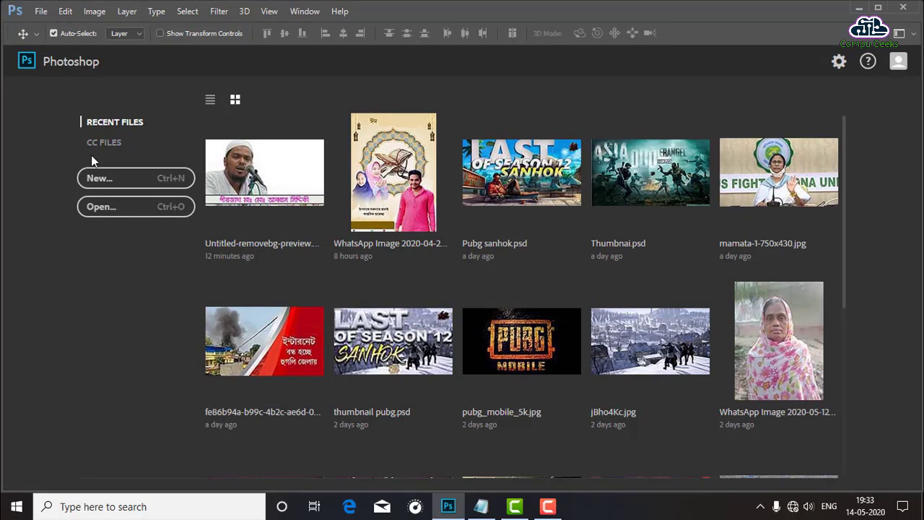
- Add the line 'First Goto New' to the Notepad notes and minimise them
click(481, 506)
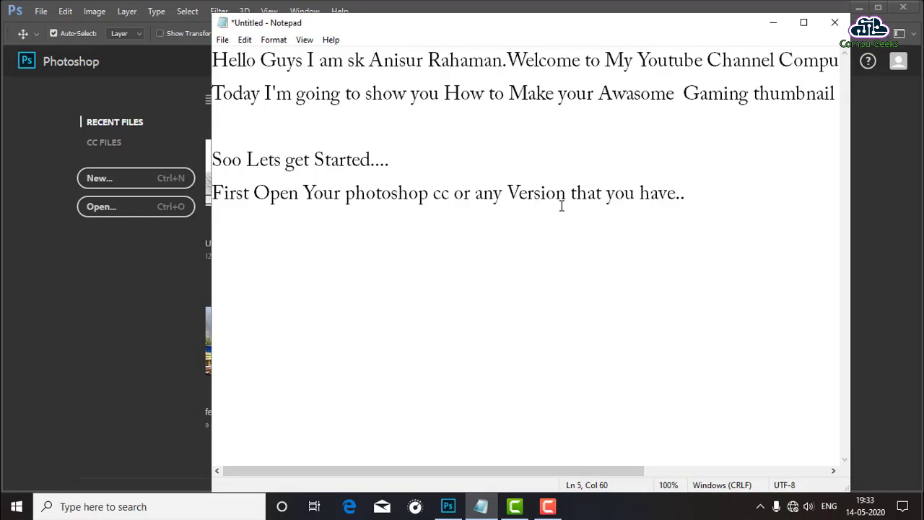
key(Return)
text(Firs)
text(t )
text(Got)
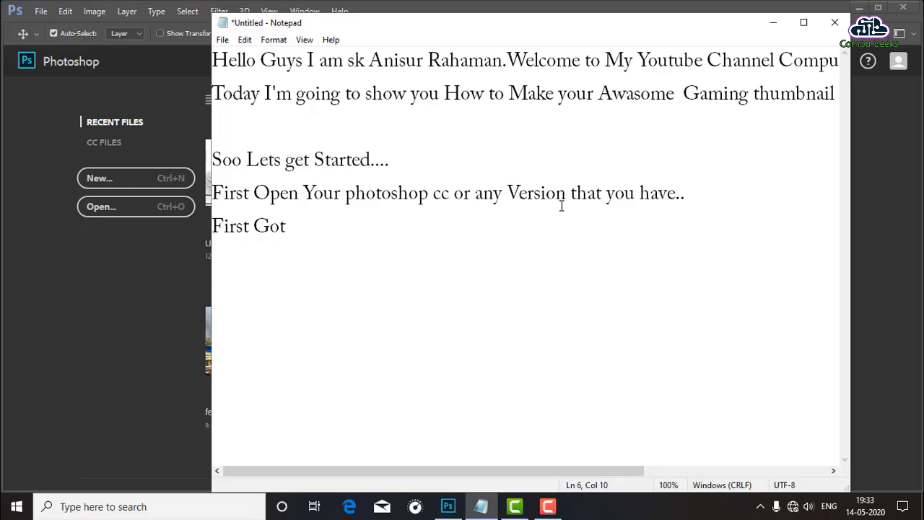
text(o )
text(New)
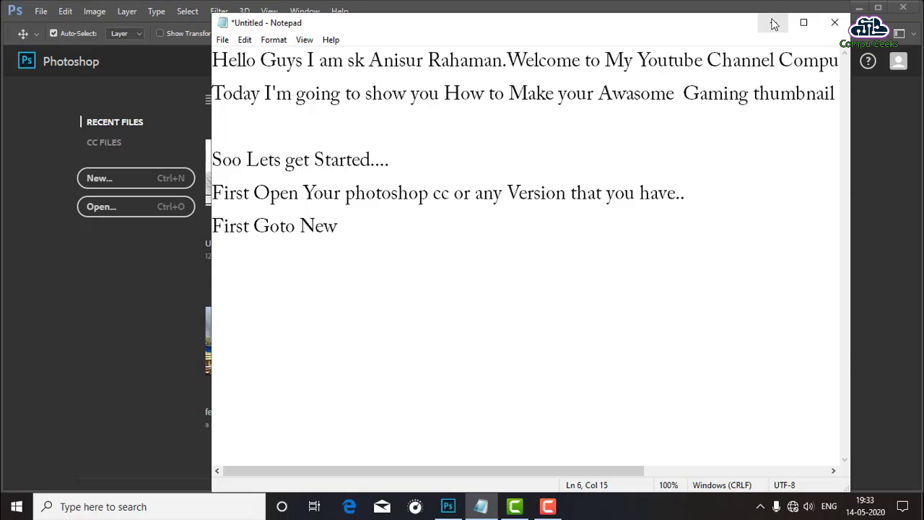
click(772, 25)
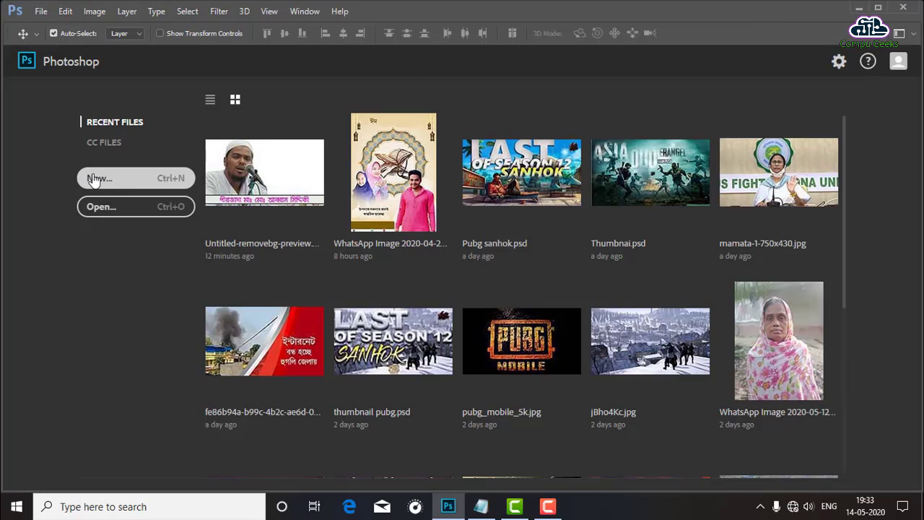
- Open Photoshop's New Document dialog, then return to the notes on a fresh line
click(40, 12)
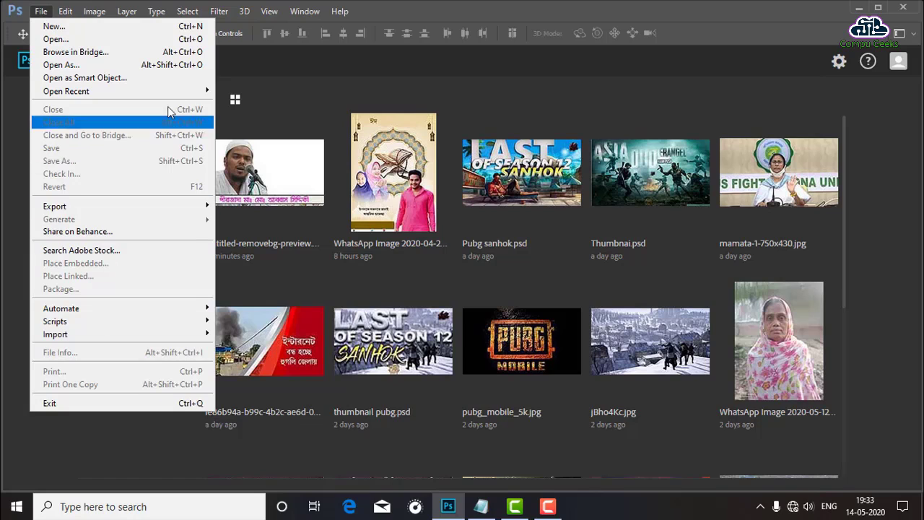
click(325, 81)
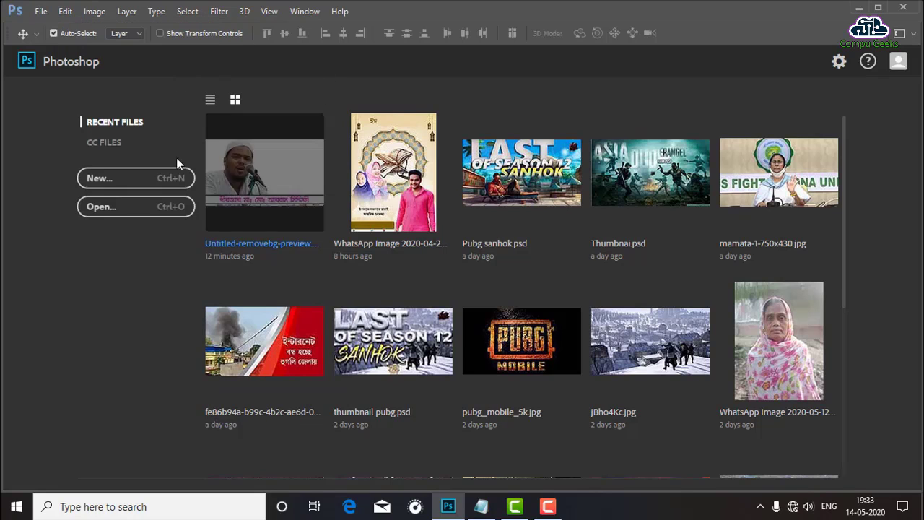
click(152, 184)
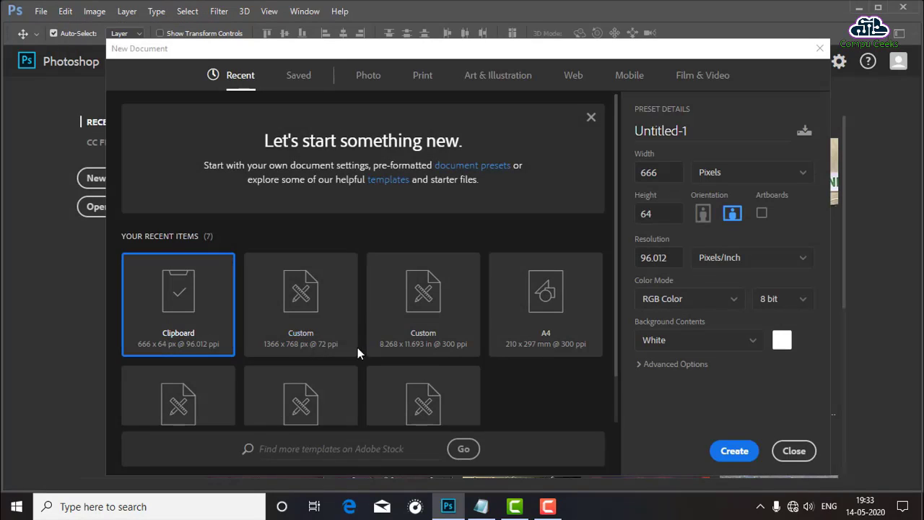
click(481, 506)
key(Return)
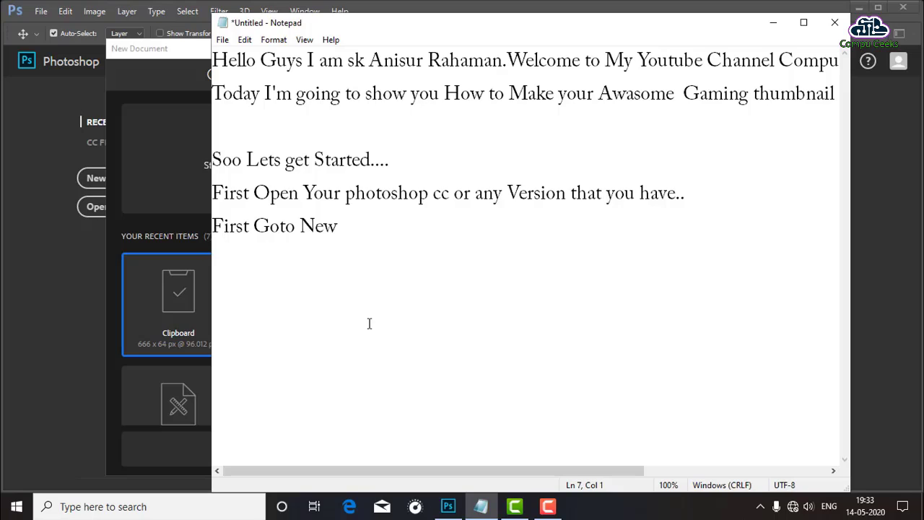
- Extend the notes with 'and Click On it' plus a new line 'and Create Your Resolution'
click(348, 229)
text(a)
text(nd C)
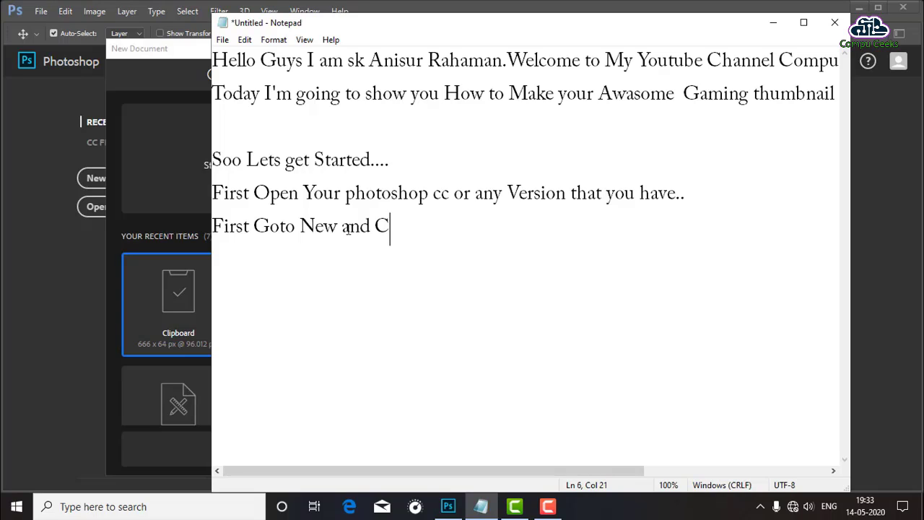
text(lick O)
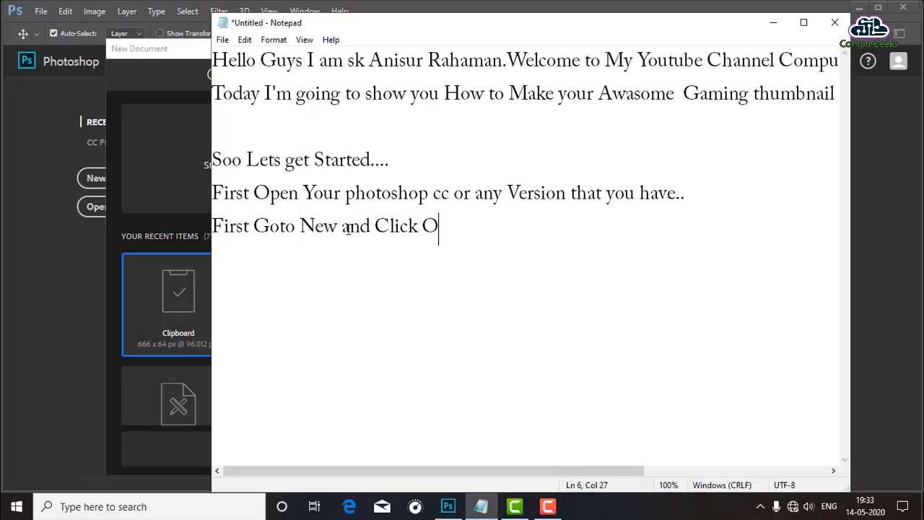
text(n )
text(it)
key(Return)
text(and )
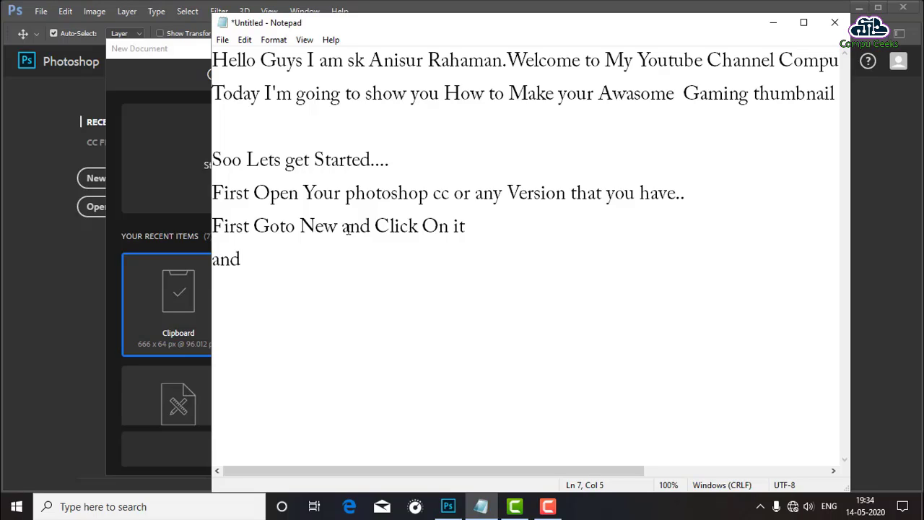
text(Crea)
text(te )
text(Your )
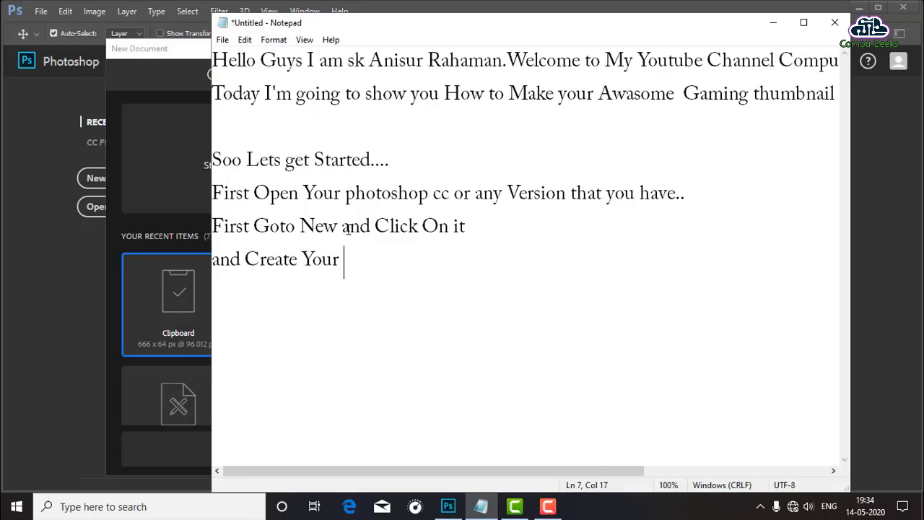
text(Resol)
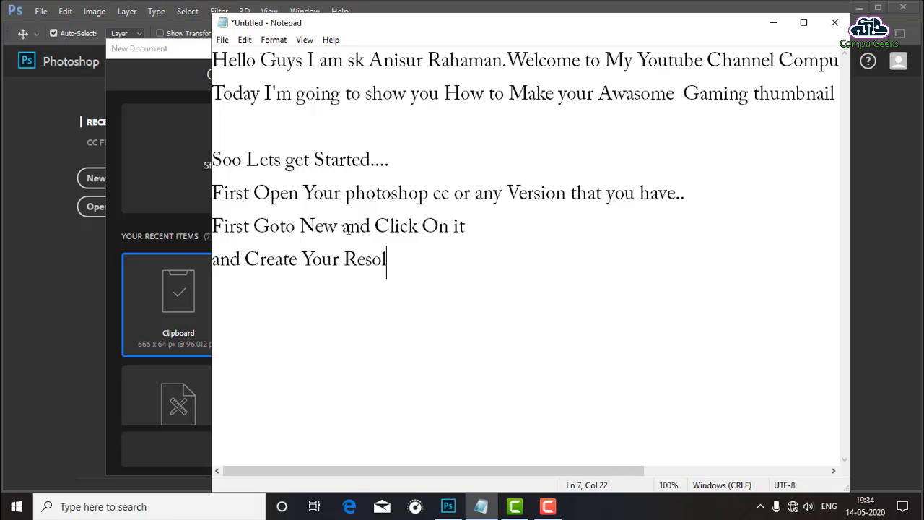
text(l)
text(ution)
click(447, 506)
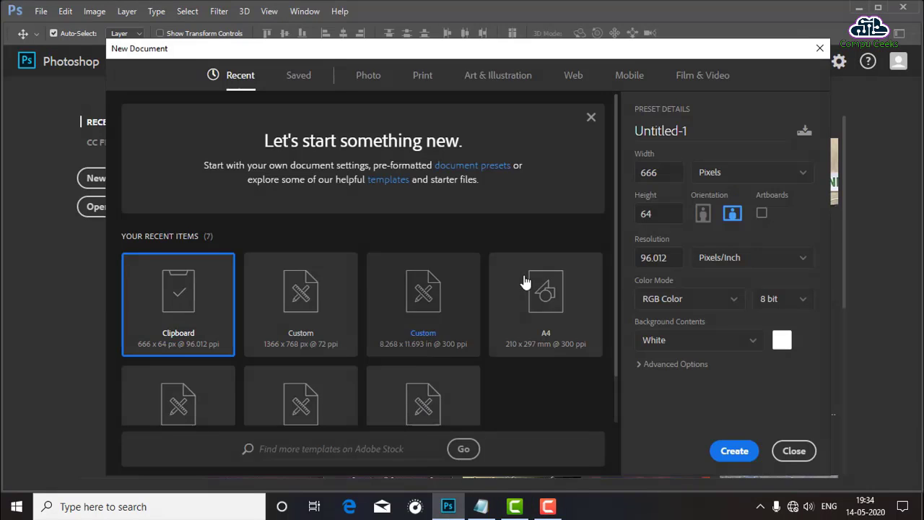
- Choose the 1366×768 custom preset and set the resolution to 800 ppi
click(293, 338)
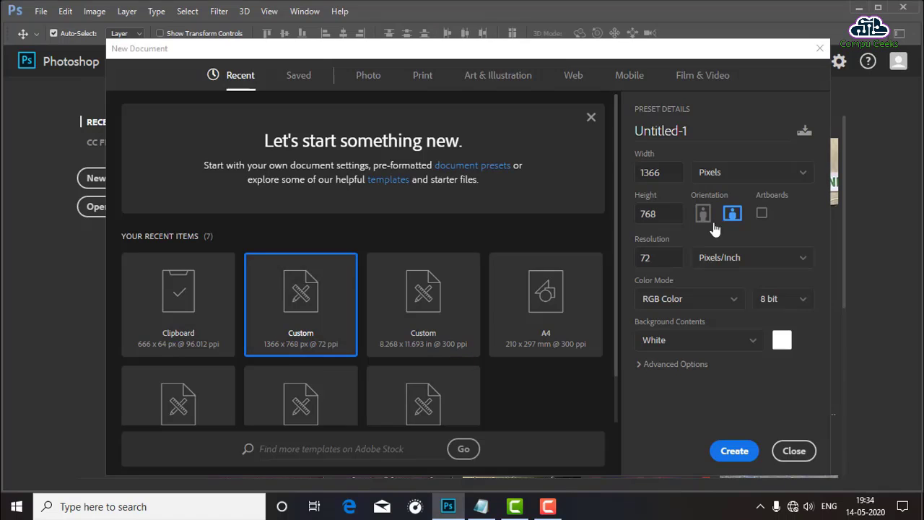
click(661, 174)
click(663, 214)
click(669, 258)
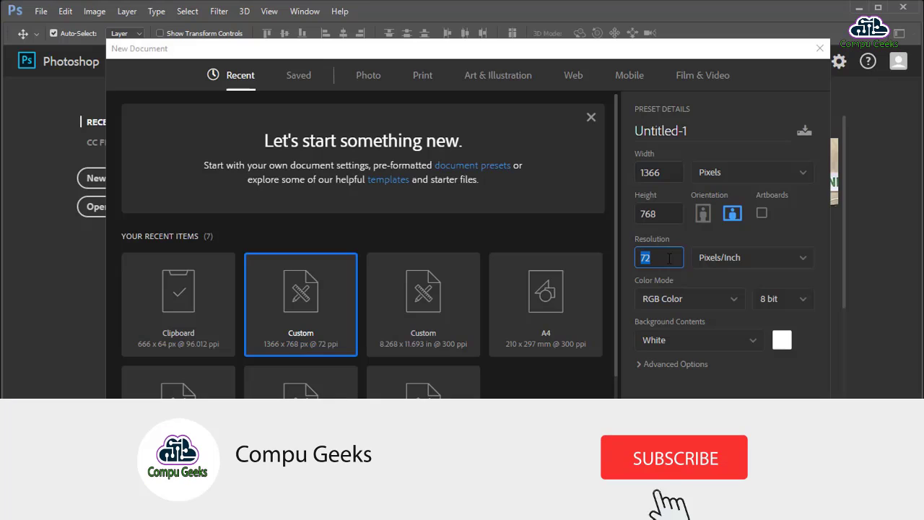
text(800)
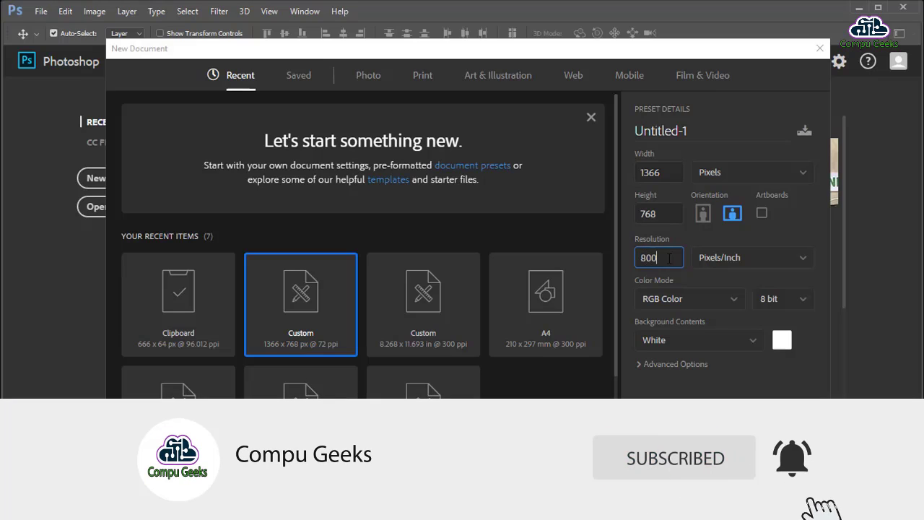
- Name the document 'Thumbnail 222', create it, and unlock its background into Layer 0
click(696, 136)
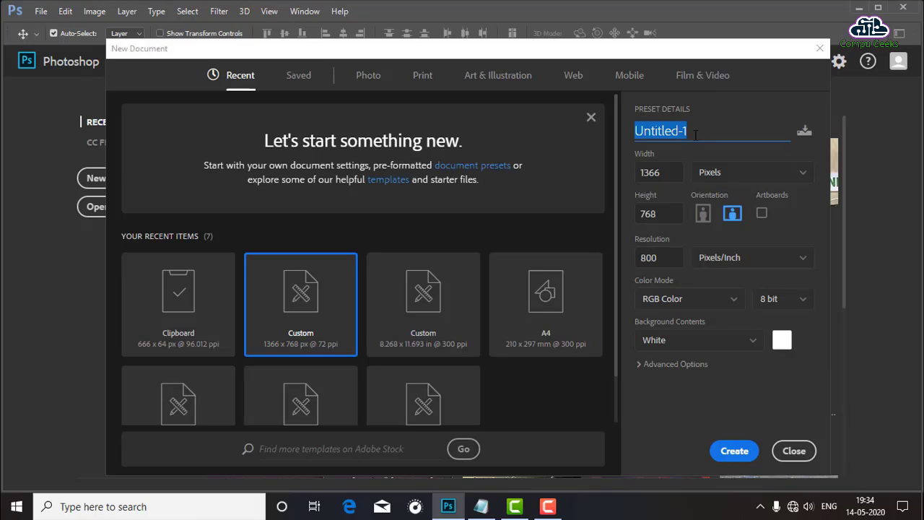
text(g)
key(BackSpace)
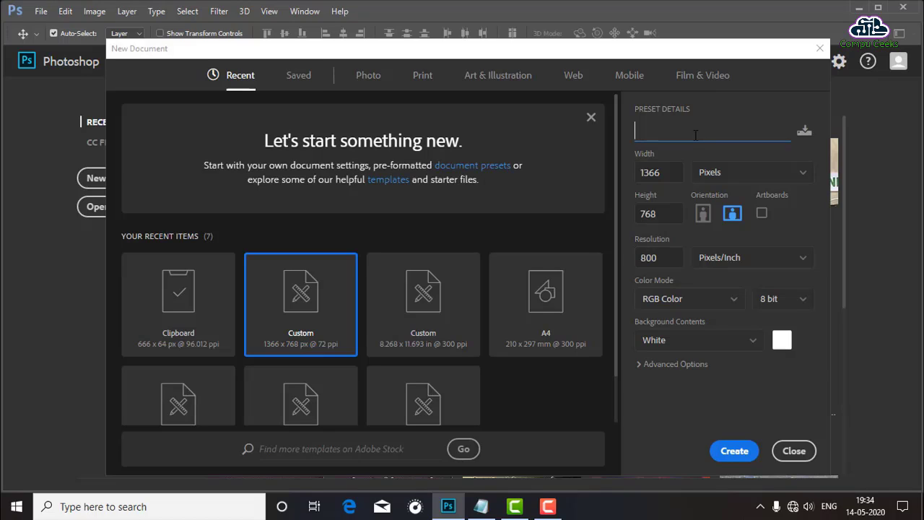
text(Thum)
text(bnai)
text(l)
text( 222)
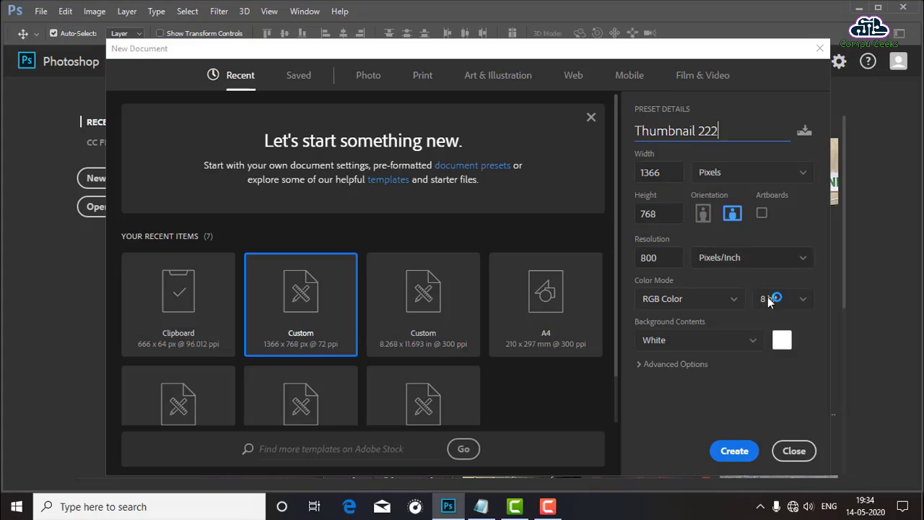
click(731, 454)
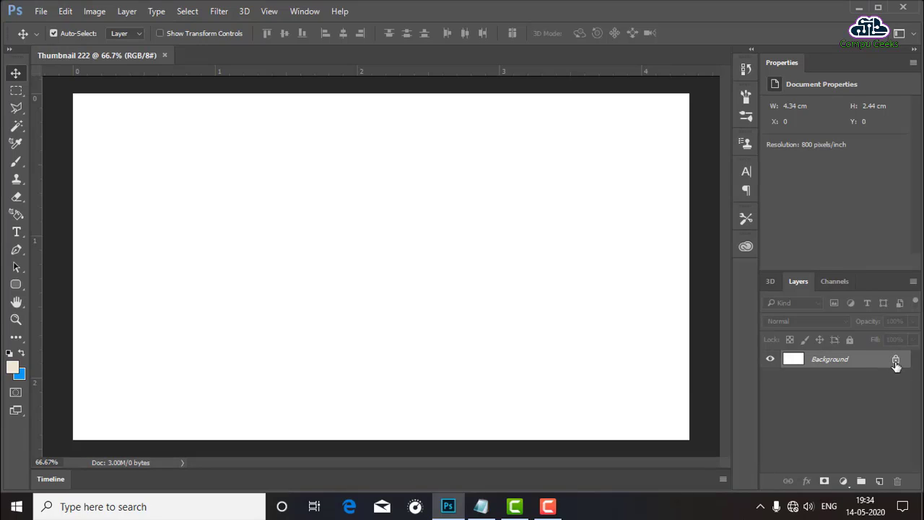
click(896, 362)
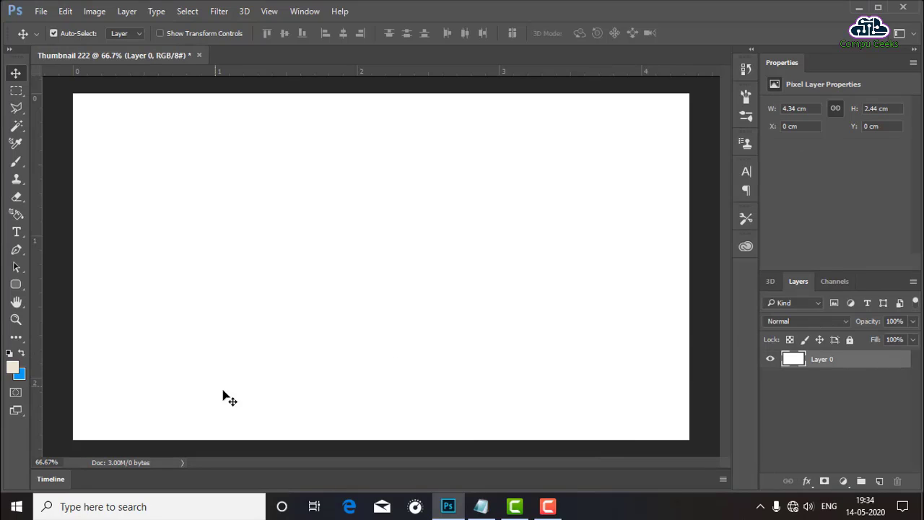
click(481, 506)
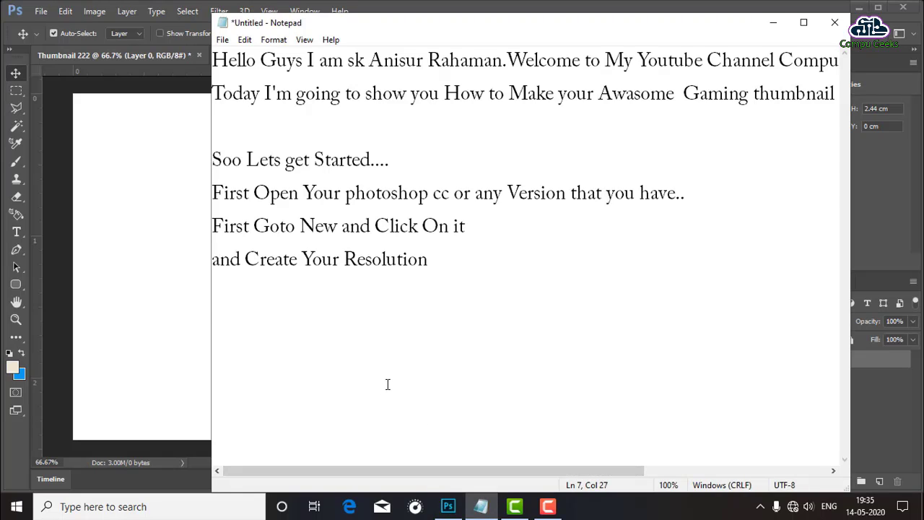
- Add the notes line 'After open your project then click on File menu' and select it
key(Return)
text(a)
key(BackSpace)
text(A)
text(fter )
text(op)
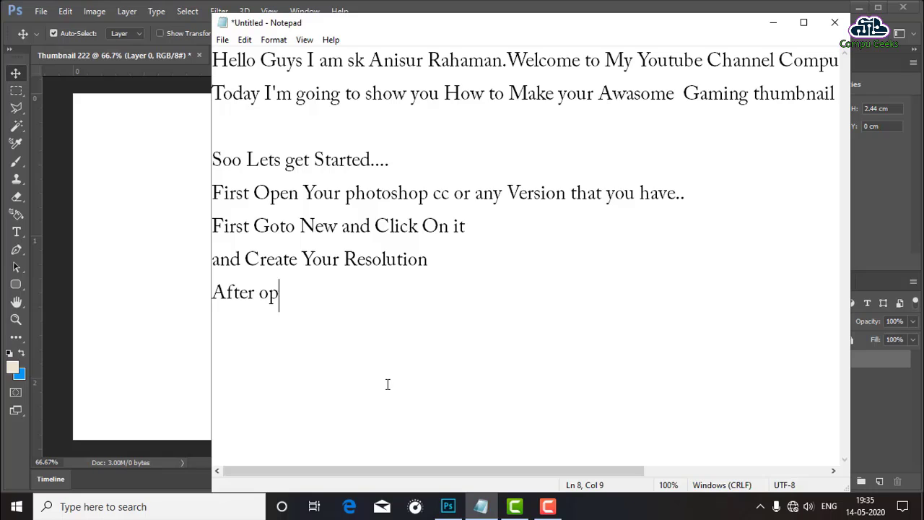
text(en your )
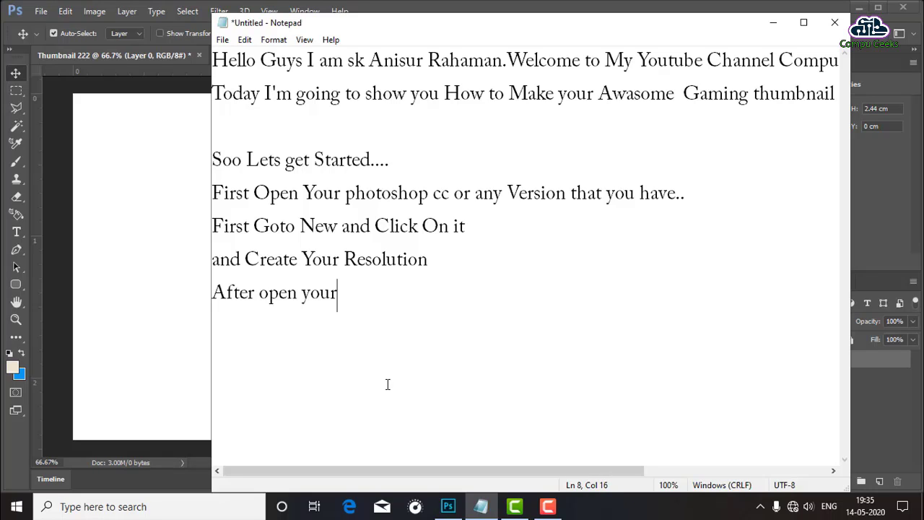
text(pro)
text(ject )
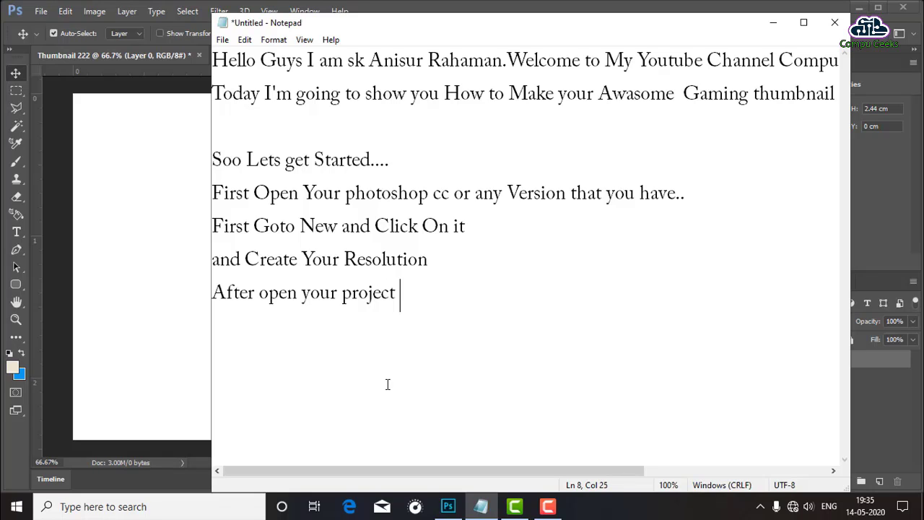
text(th)
text(en)
text( cli)
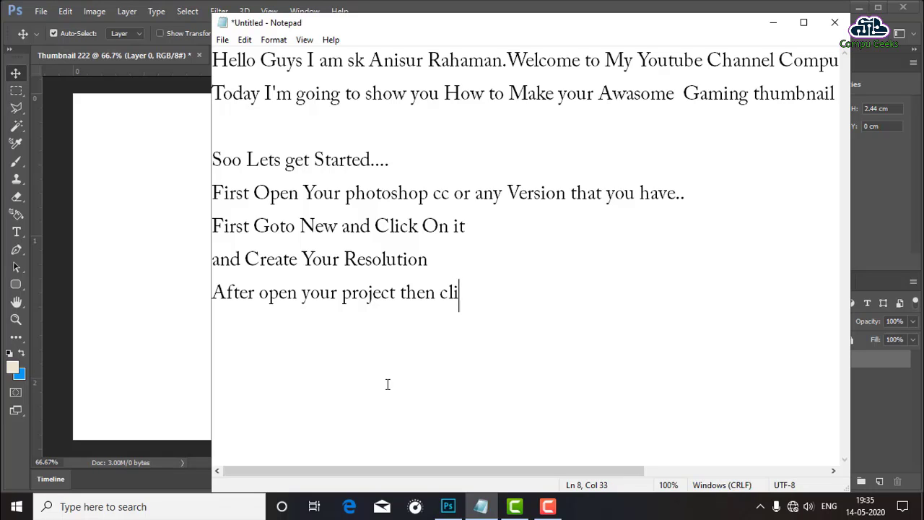
text(ck on )
text(File )
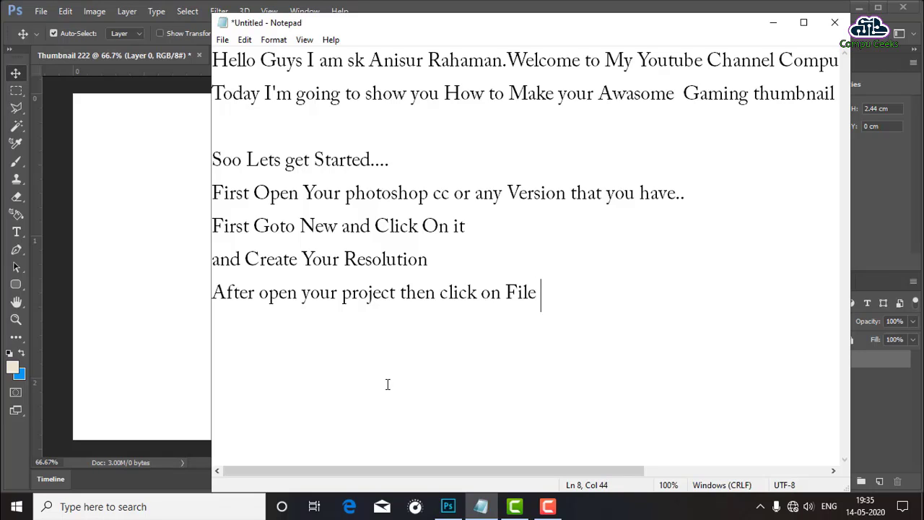
text(menu)
drag(588, 293, 189, 303)
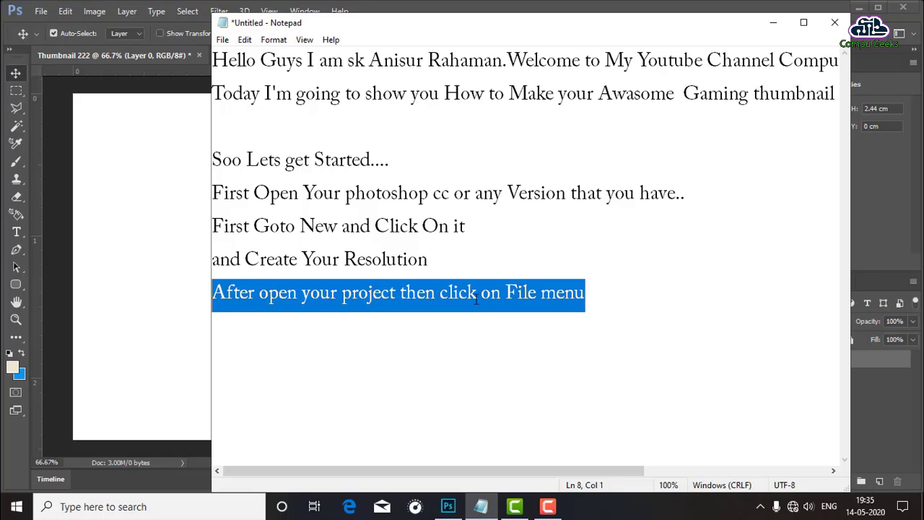
- Open Photoshop's File > Place Embedded browser, then bring the notes back in front
click(773, 29)
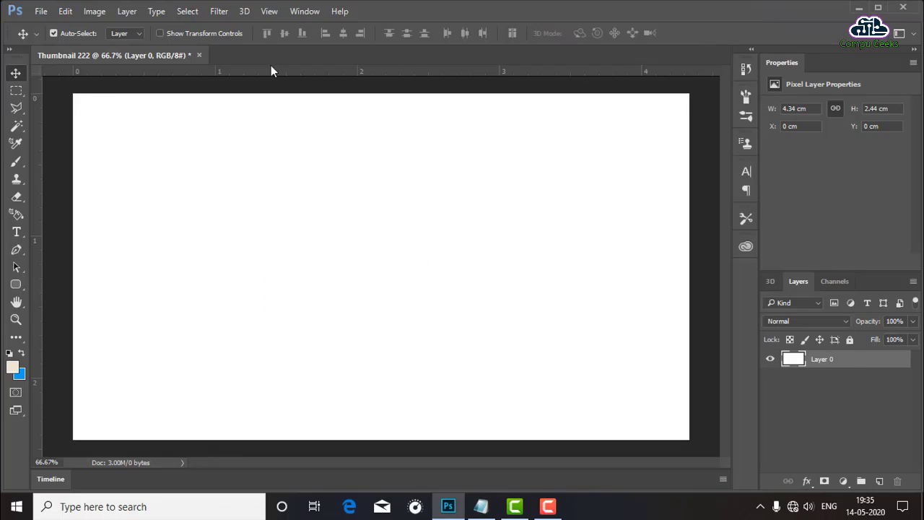
click(41, 12)
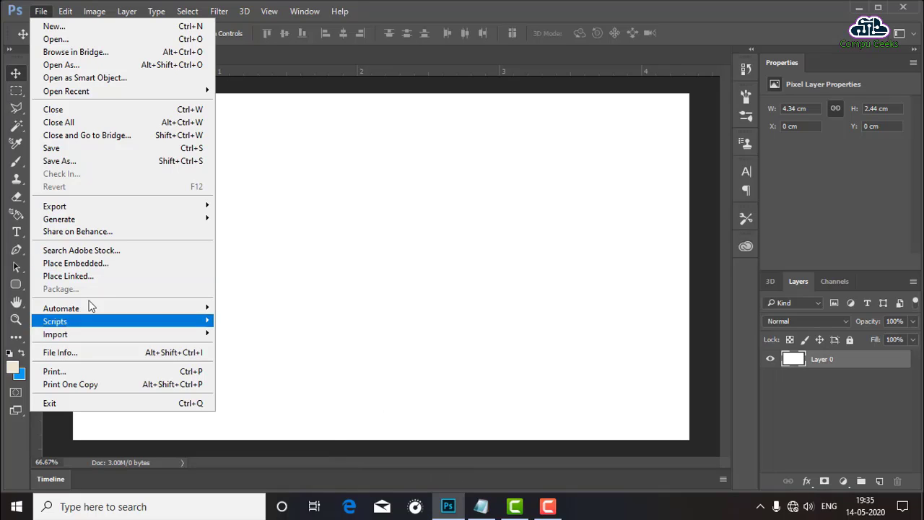
click(103, 264)
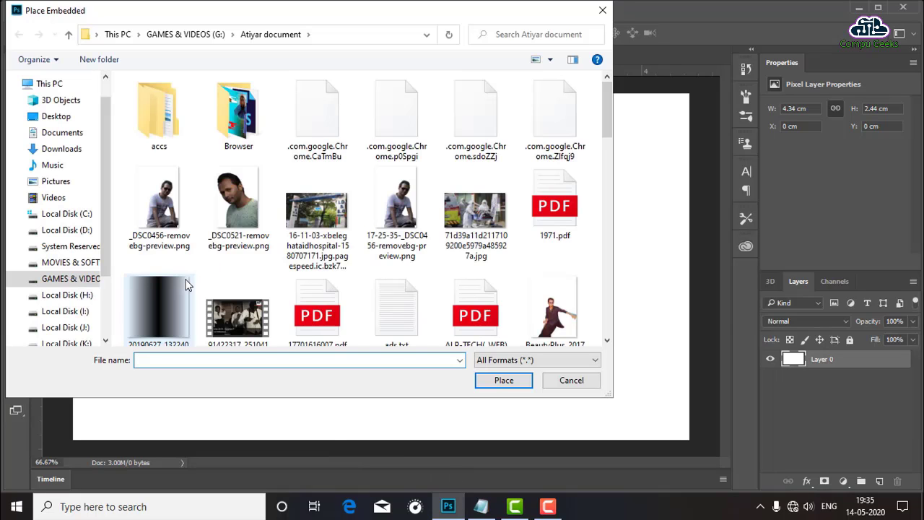
click(478, 504)
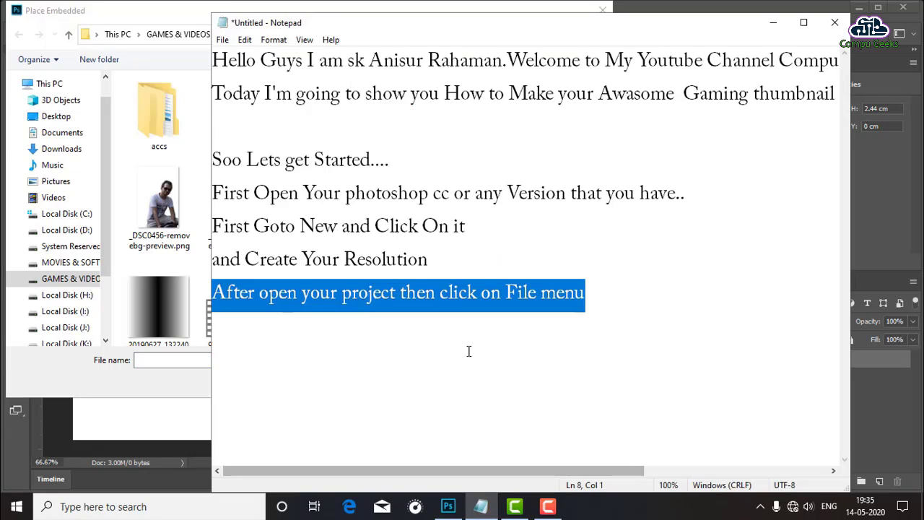
- Add line 9 'And go to place Embeded click on it' to the notes, fixing typos
click(597, 297)
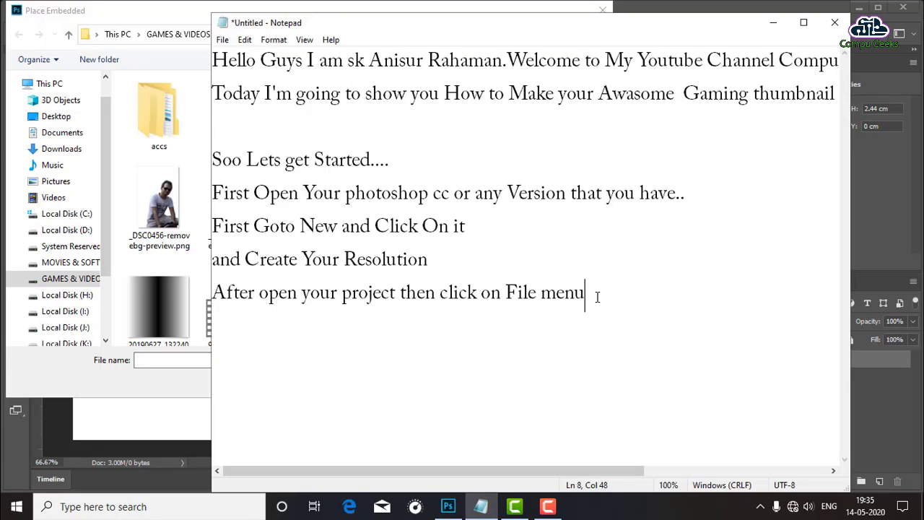
key(Return)
text(And )
text(go )
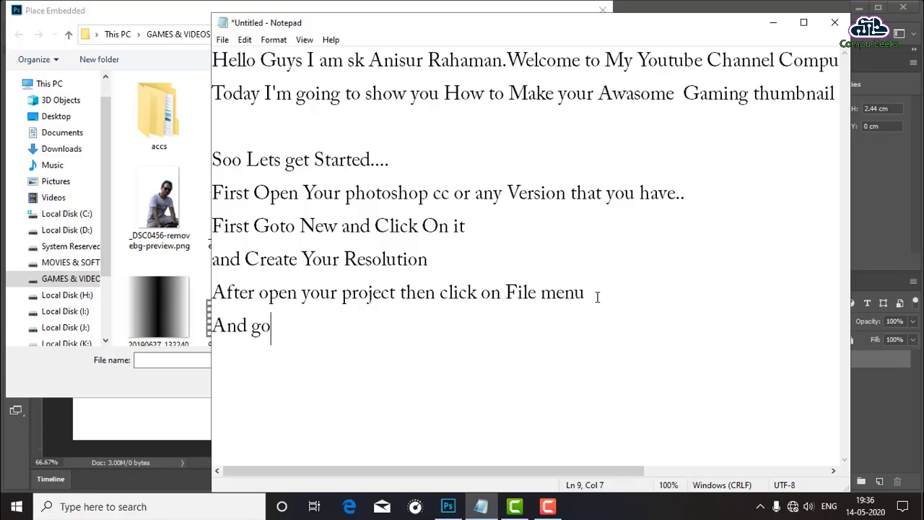
text(to )
text(pl)
text(ace)
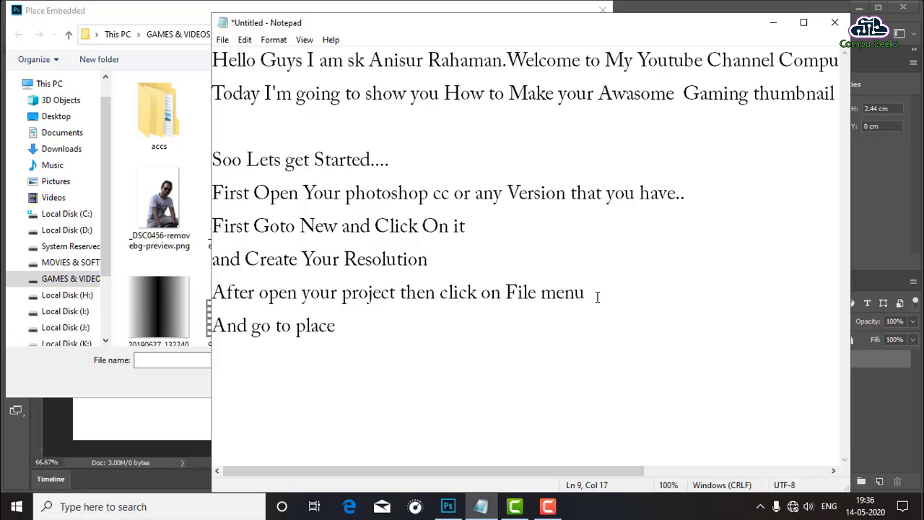
click(448, 507)
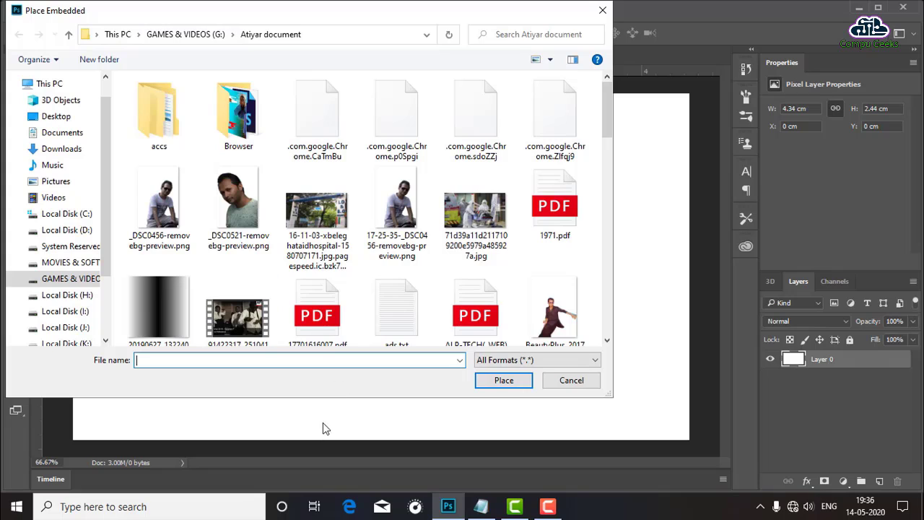
click(481, 507)
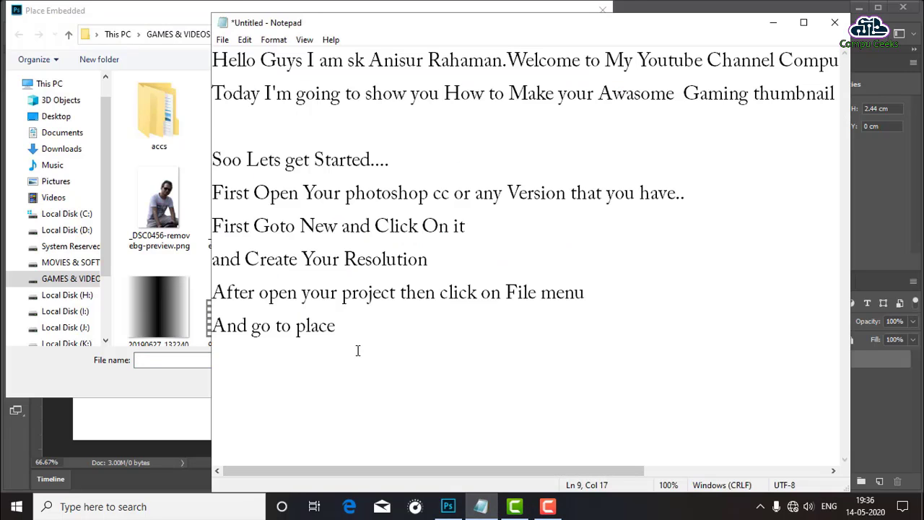
text(E)
text(mbed)
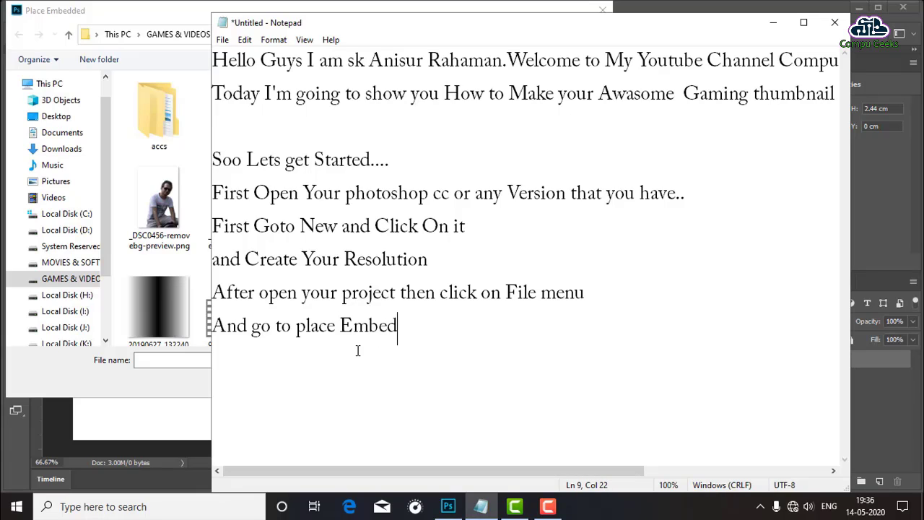
text(ed)
text( lick)
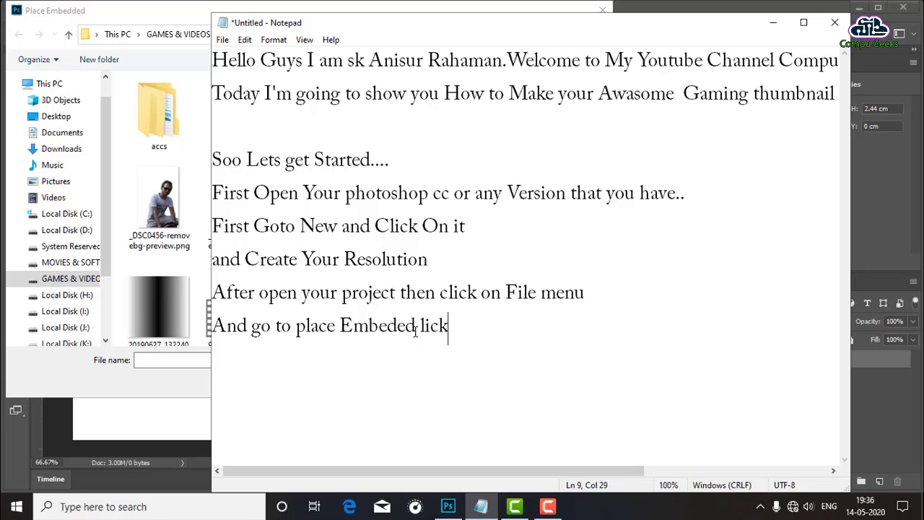
key(BackSpace)
key(BackSpace)
key(BackSpace)
key(BackSpace)
text(click )
text(on )
text(It)
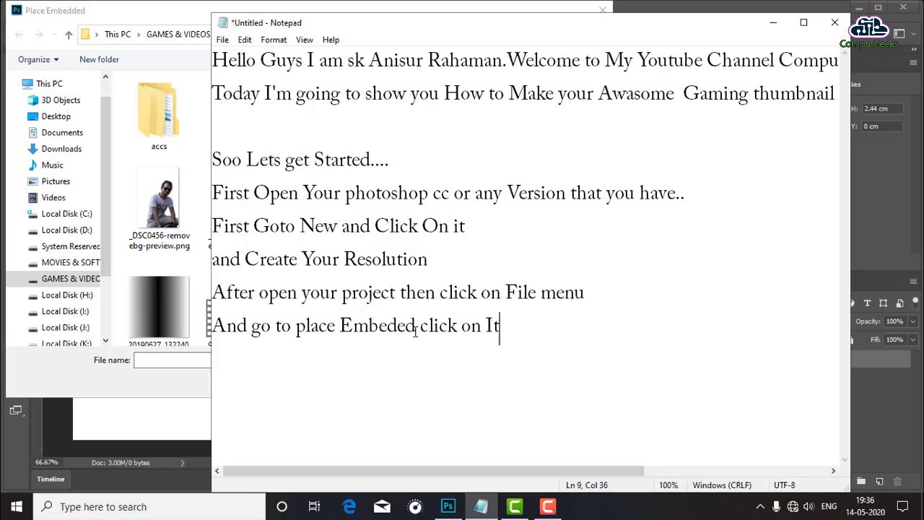
key(BackSpace)
key(BackSpace)
text(it)
- Place dHtdml0.jpg from G:\wall onto the canvas, accepting it in Camera Raw
click(773, 22)
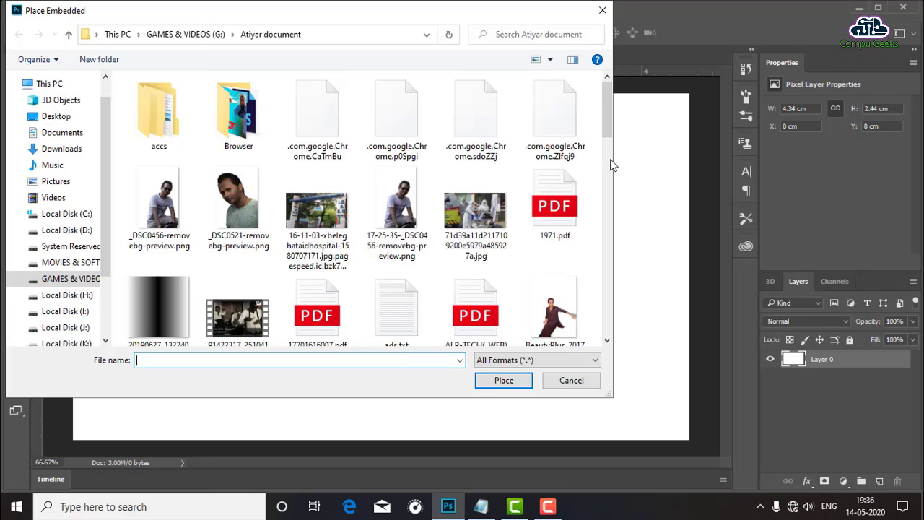
drag(607, 124, 601, 240)
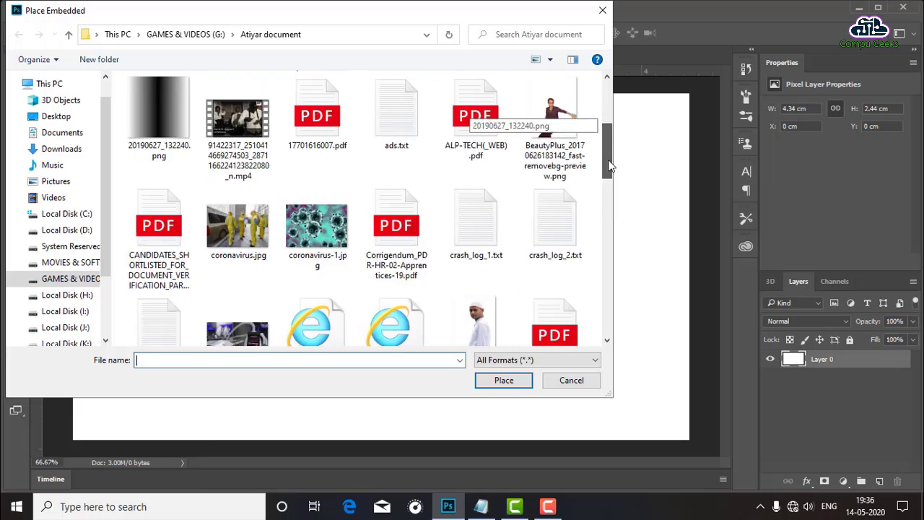
click(79, 278)
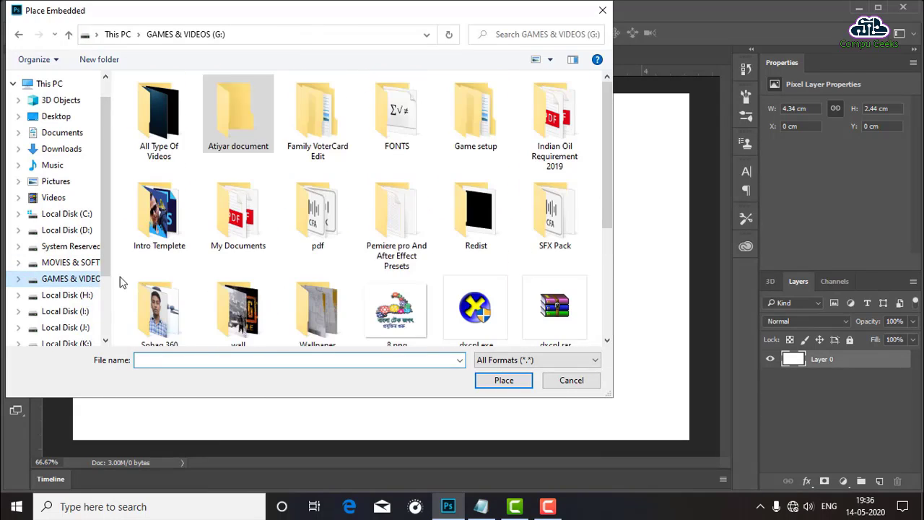
double_click(240, 303)
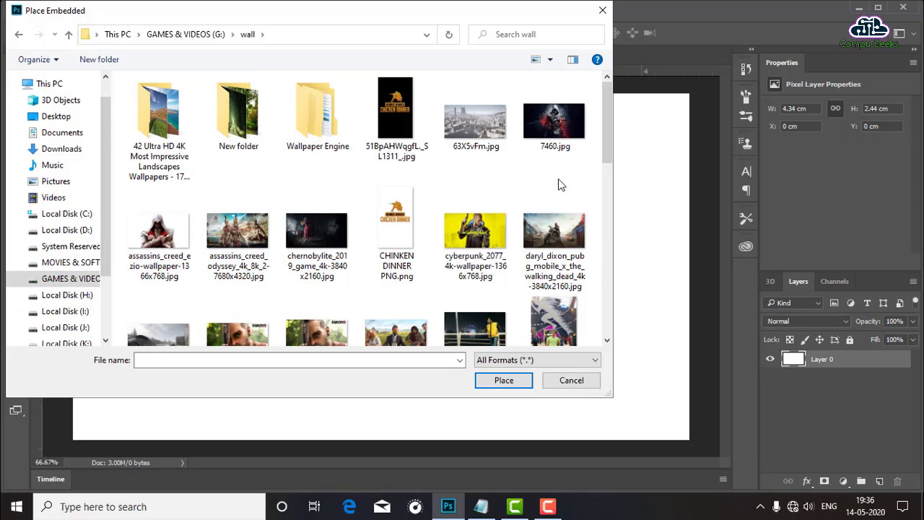
drag(609, 147, 608, 209)
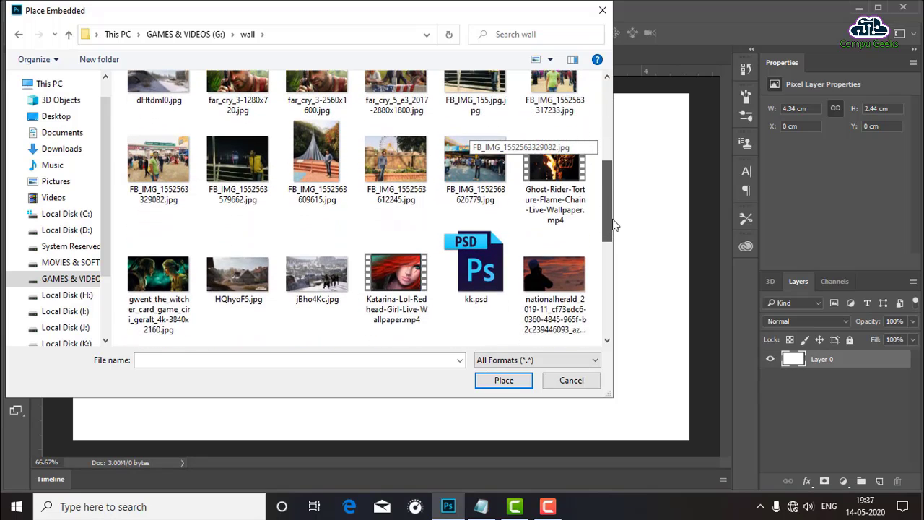
drag(609, 210, 609, 202)
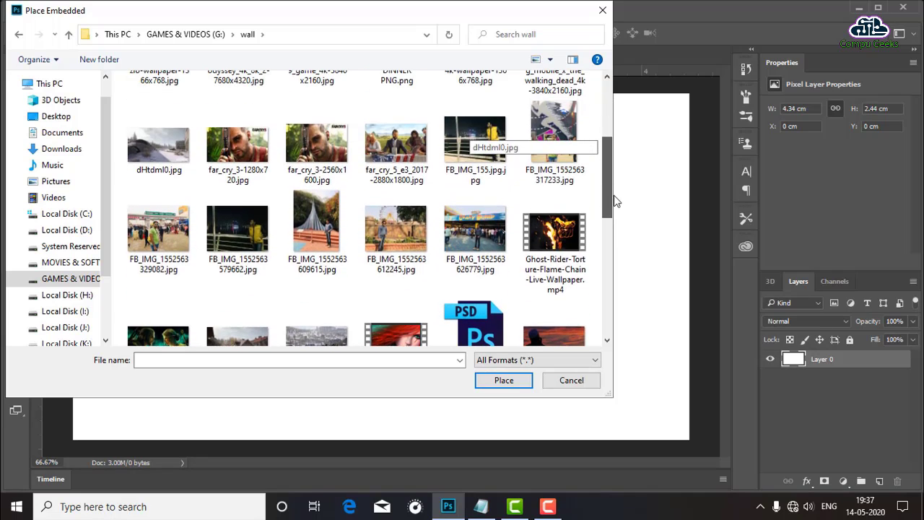
click(155, 148)
double_click(154, 149)
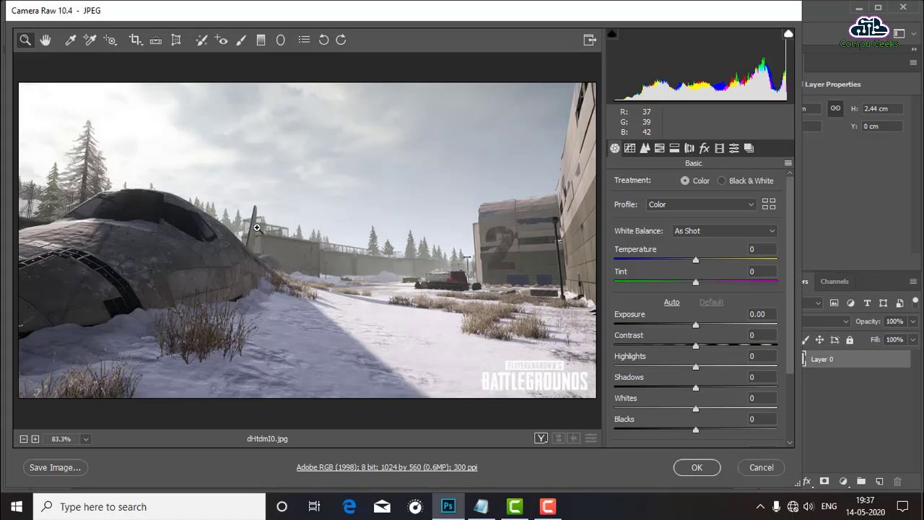
click(694, 468)
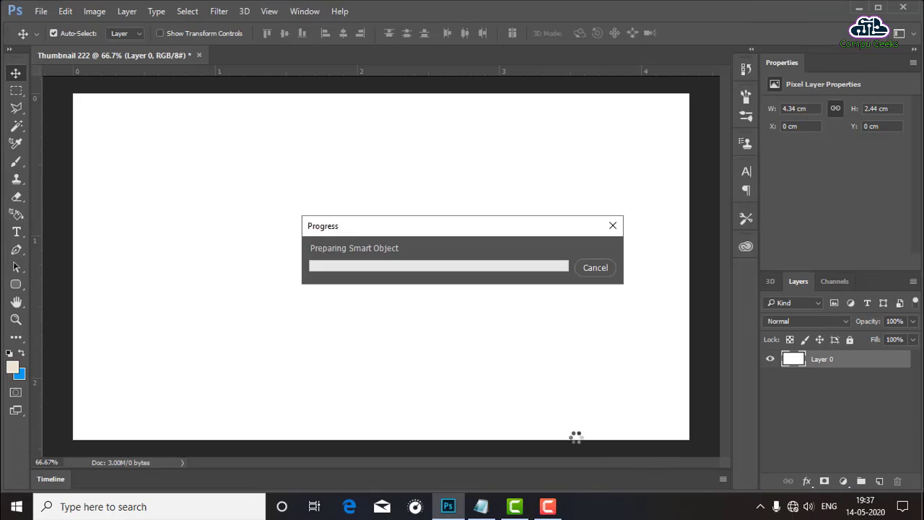
- Add line 10 'and choose your correct wallpaper related on your youtube video' to the notes
click(486, 503)
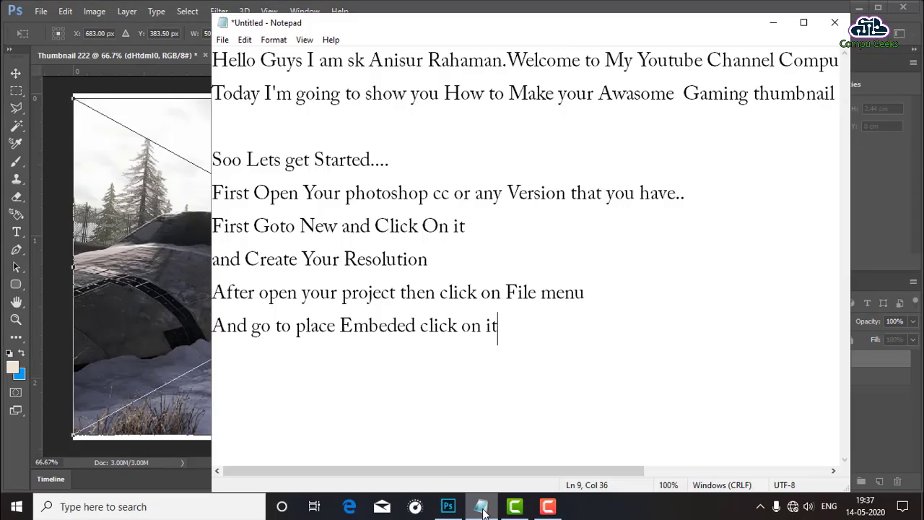
click(514, 357)
text(and )
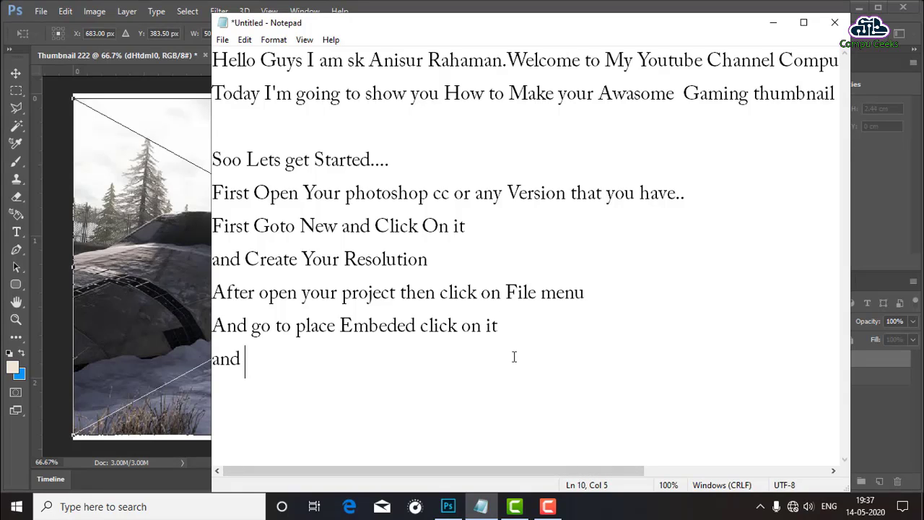
text(choose )
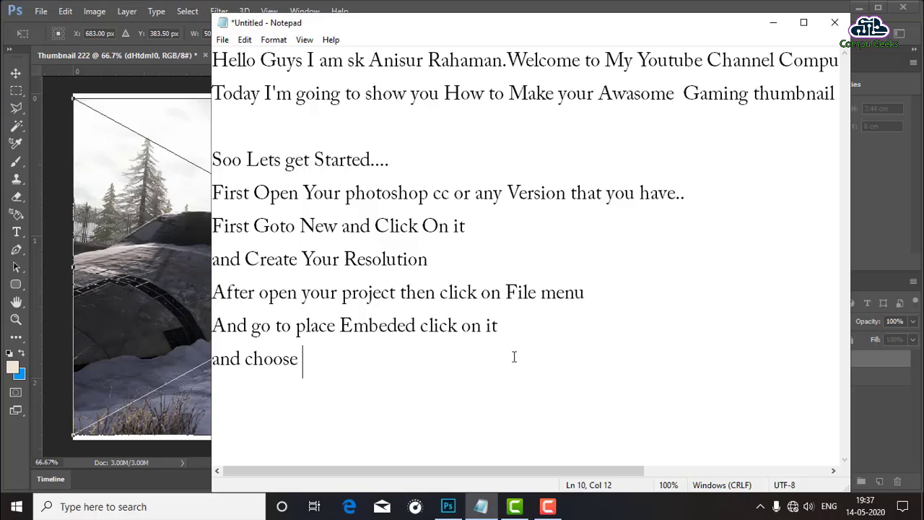
text(your )
text(co)
text(rrect )
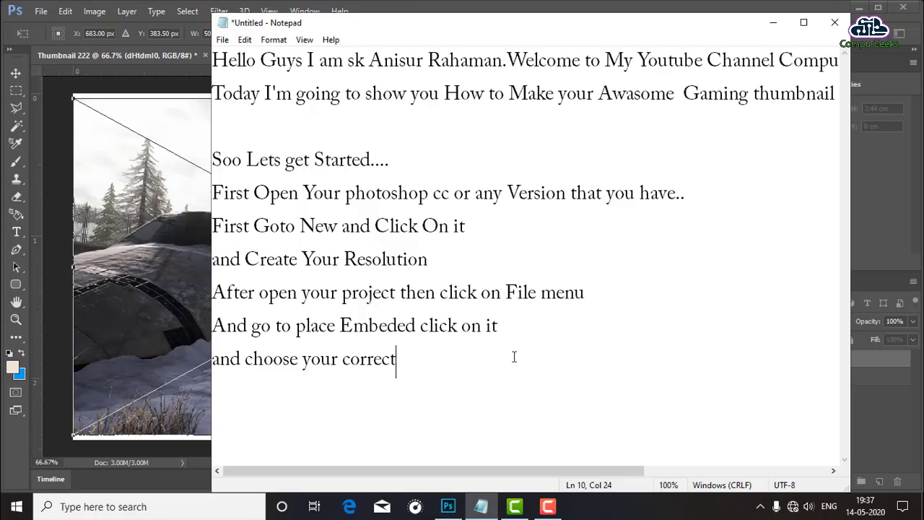
text(w)
text(ll)
key(BackSpace)
key(BackSpace)
text(a)
text(llpape)
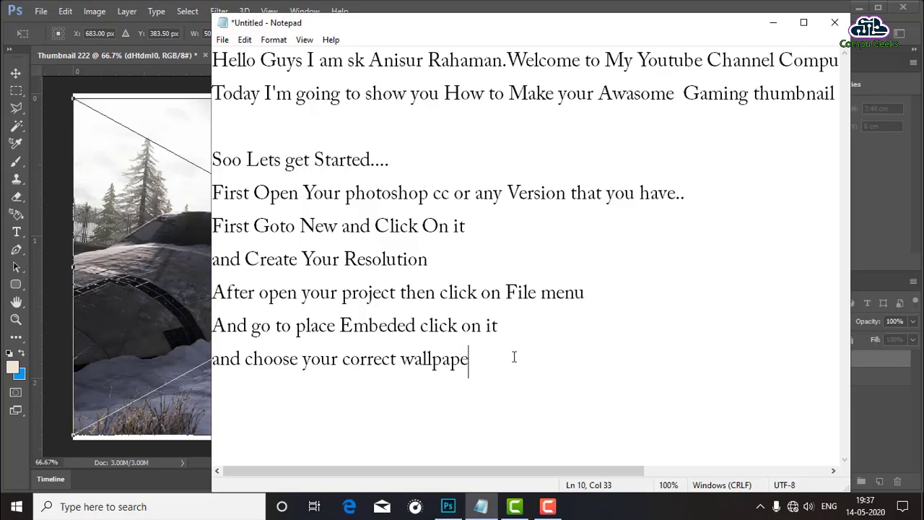
text(r )
text(re)
text(lat)
text(ed o)
text(n your )
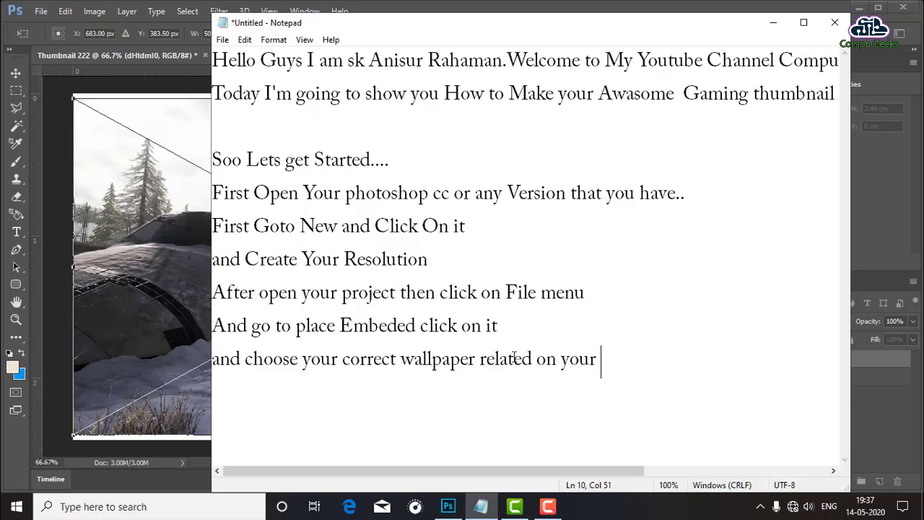
text(vide)
key(BackSpace)
key(BackSpace)
key(BackSpace)
key(BackSpace)
text(youtub)
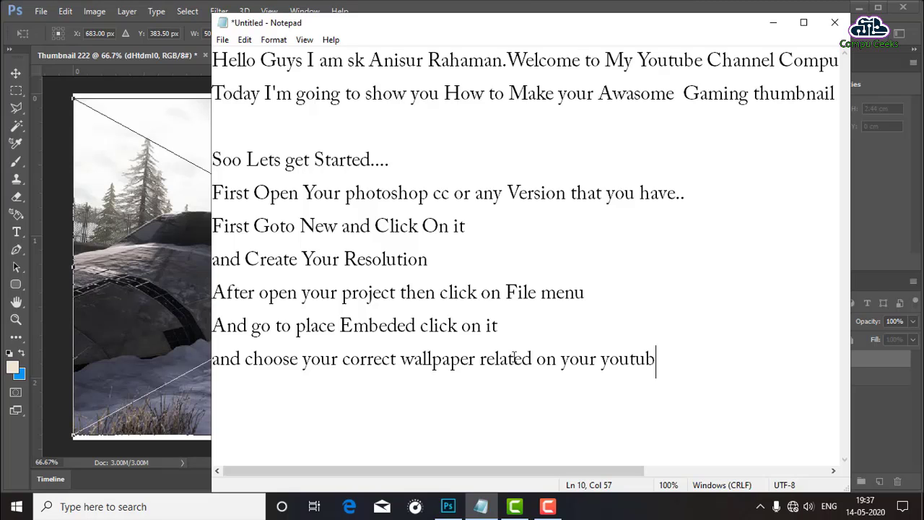
text(e vide)
text(o)
- Stretch the placed snowy wallpaper vertically to fill the canvas and commit it
click(773, 22)
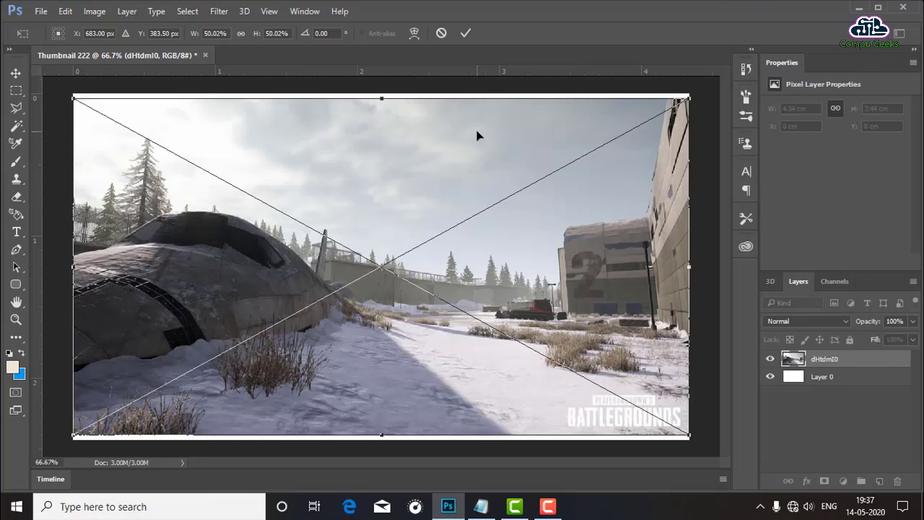
drag(381, 97, 381, 94)
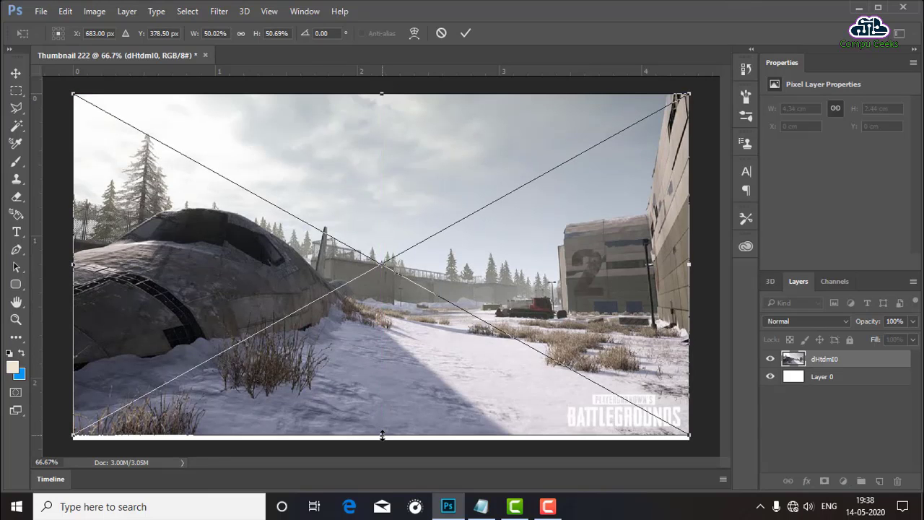
drag(382, 435, 382, 439)
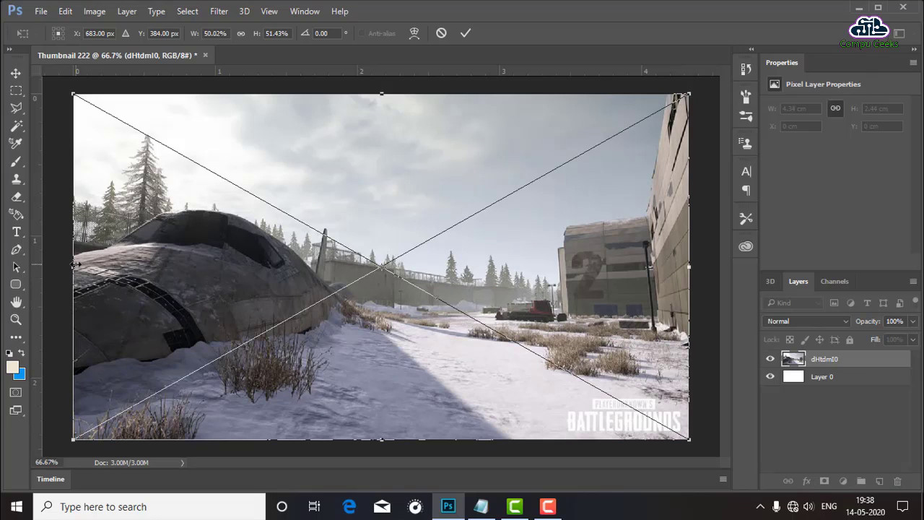
click(466, 34)
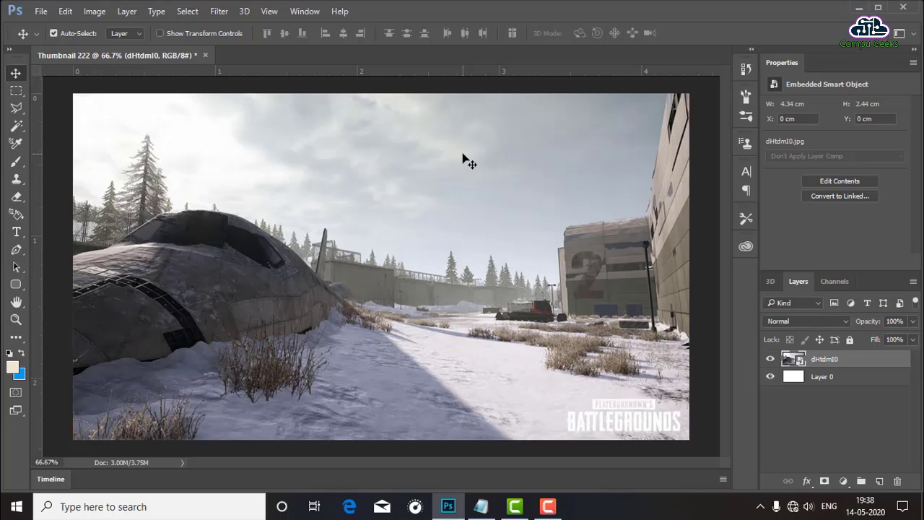
- Rasterize the dHtdml0 layer into a pixel layer, then bring Notepad forward
right_click(841, 360)
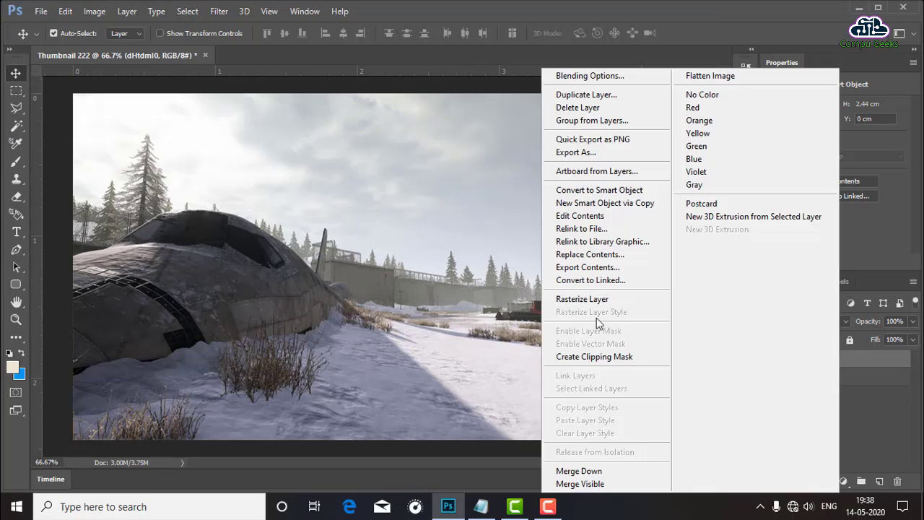
click(589, 298)
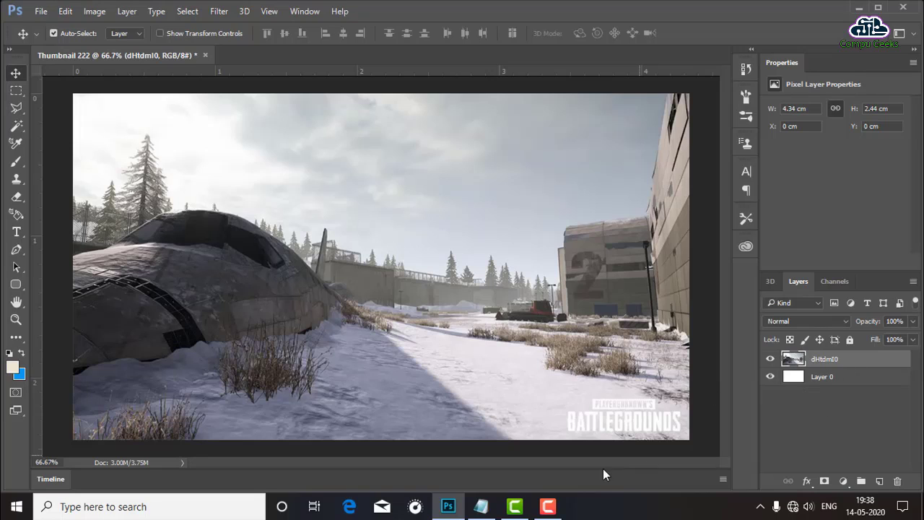
click(488, 508)
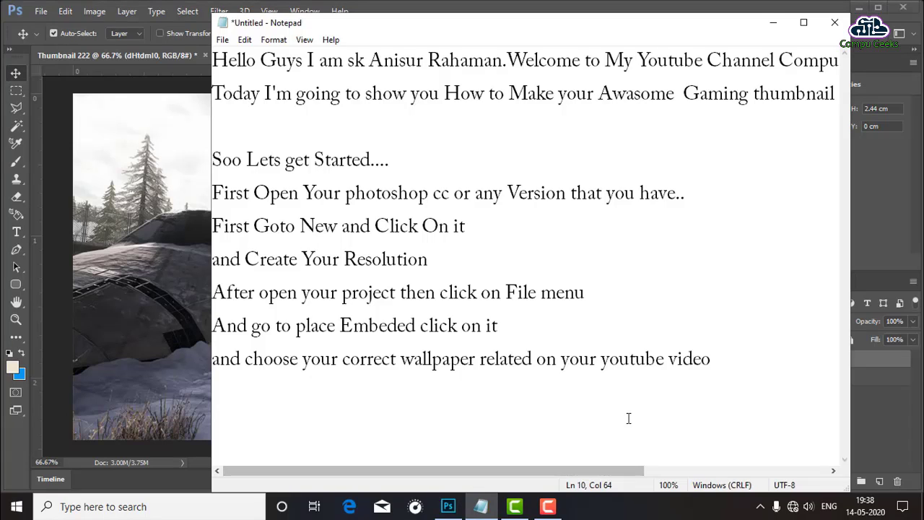
- Add script line 11, 'After open your photo then resize it and click it', then hide Notepad
key(Return)
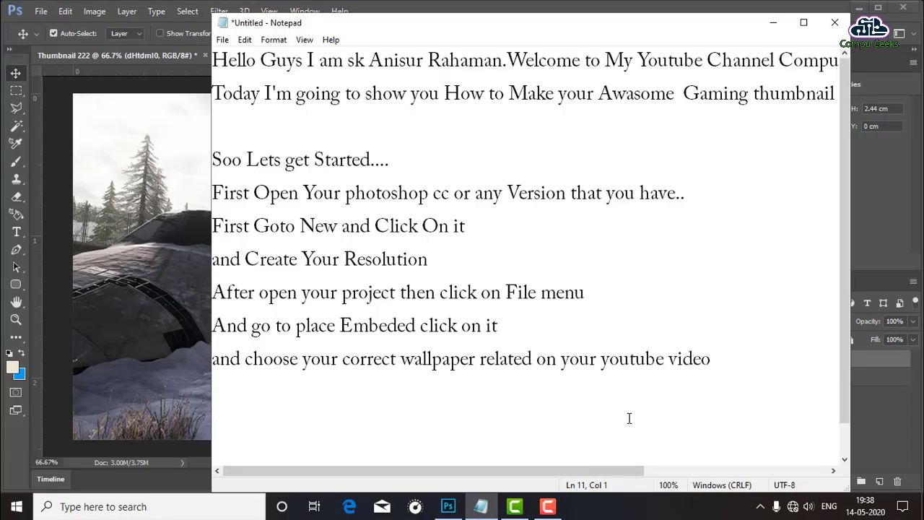
text(Af)
text(ter )
text(open )
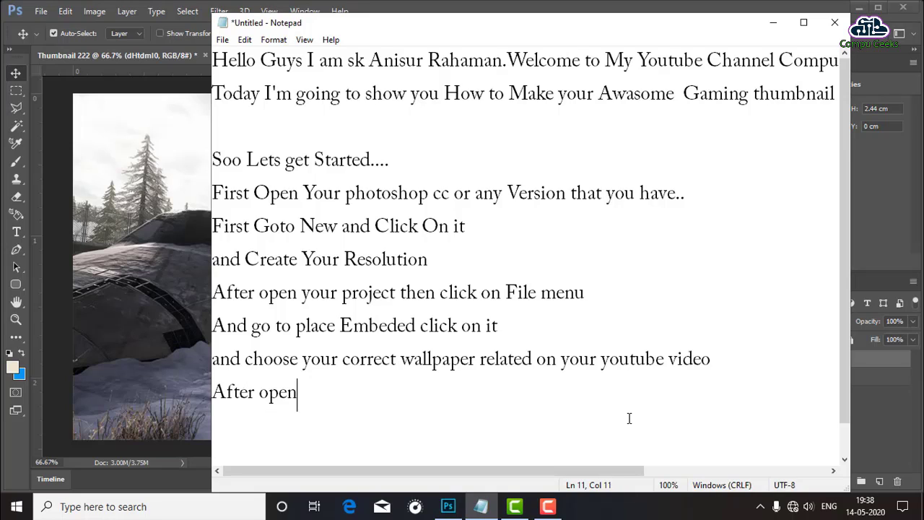
text(you)
text(r)
text( pho)
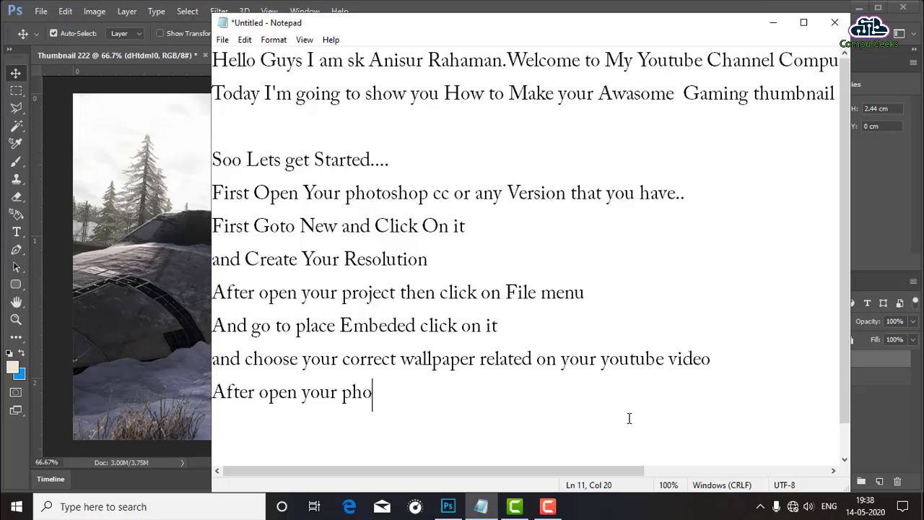
text(to )
text(the)
text(n resi)
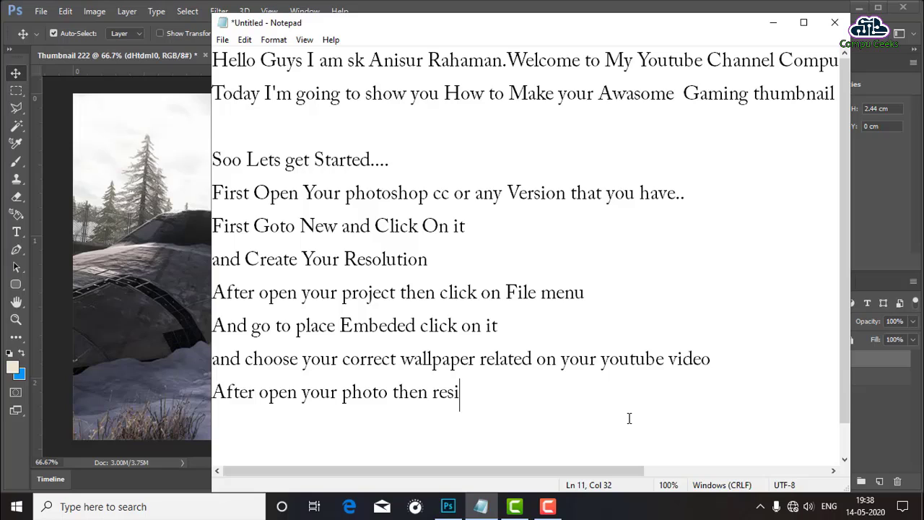
text(ze )
text(it )
text(an)
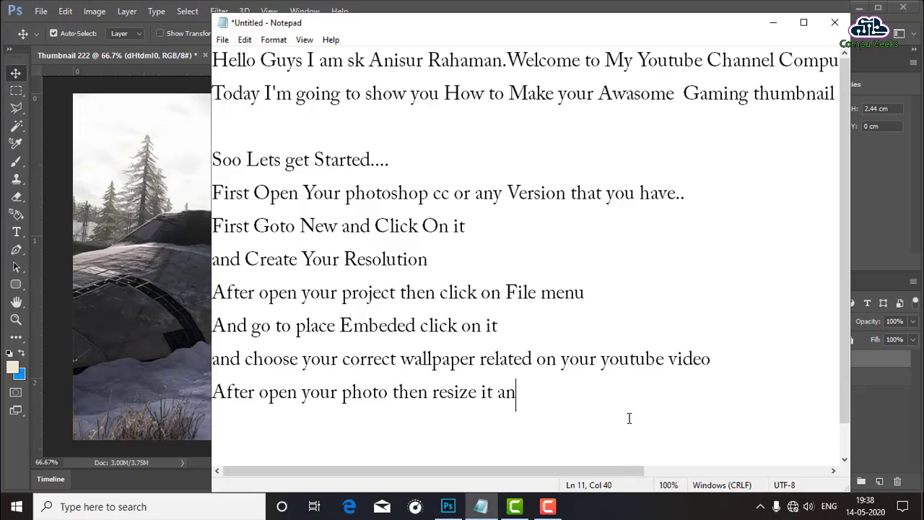
text(d c)
text(li)
text(ck)
text( it)
key(Return)
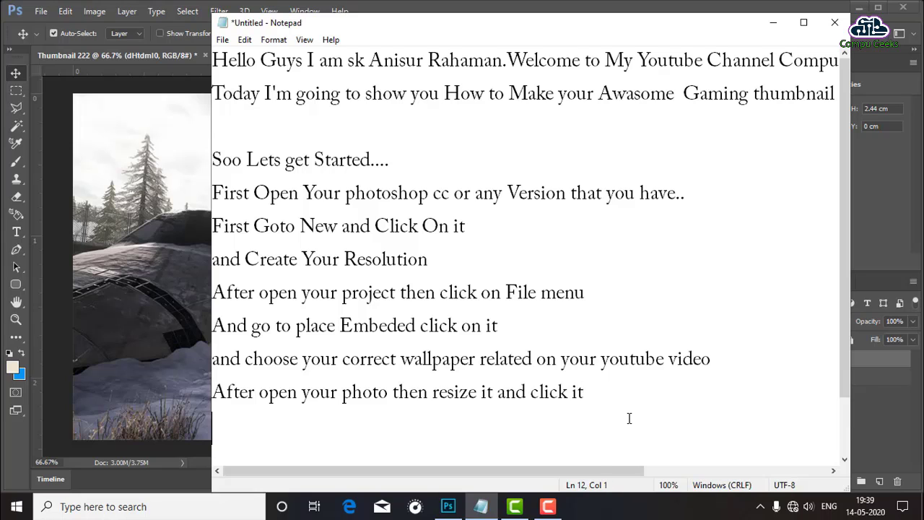
click(771, 23)
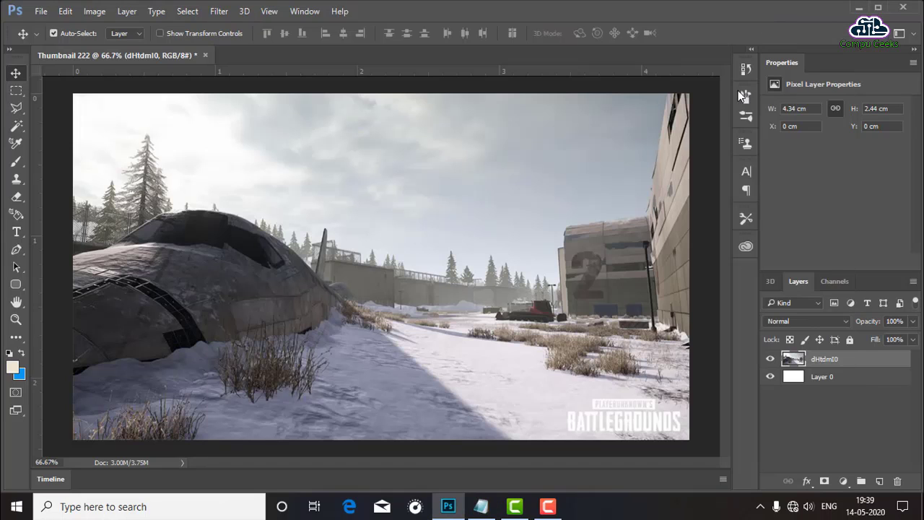
- Merge Layer 0 and dHtdml0 into one dHtdml0 layer, then return to Notepad
shift+click(854, 376)
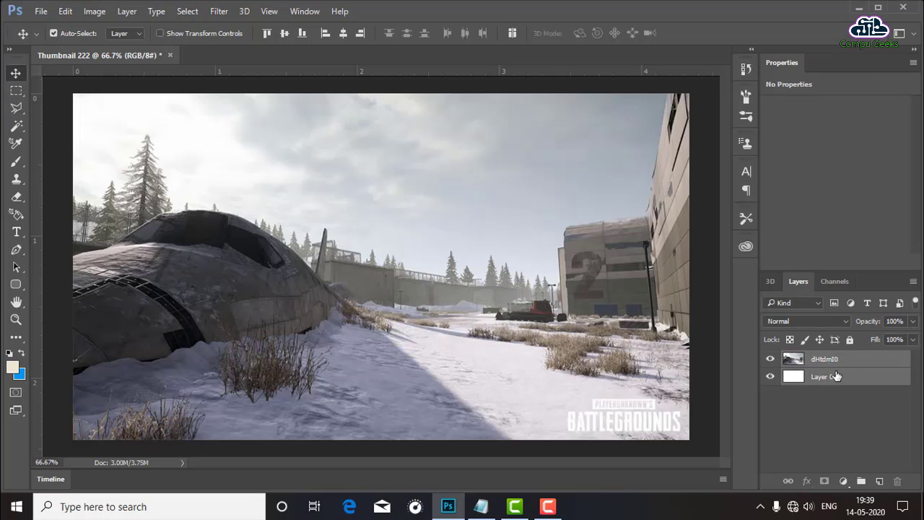
right_click(835, 376)
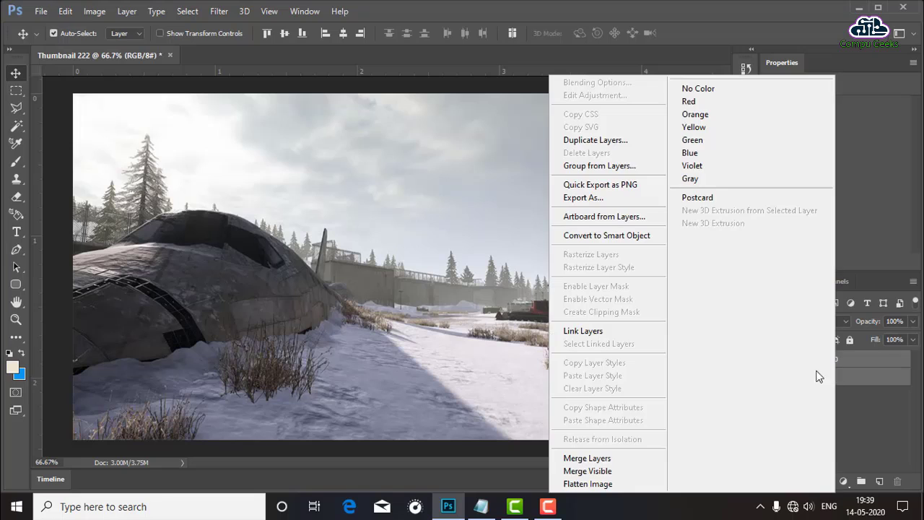
click(579, 462)
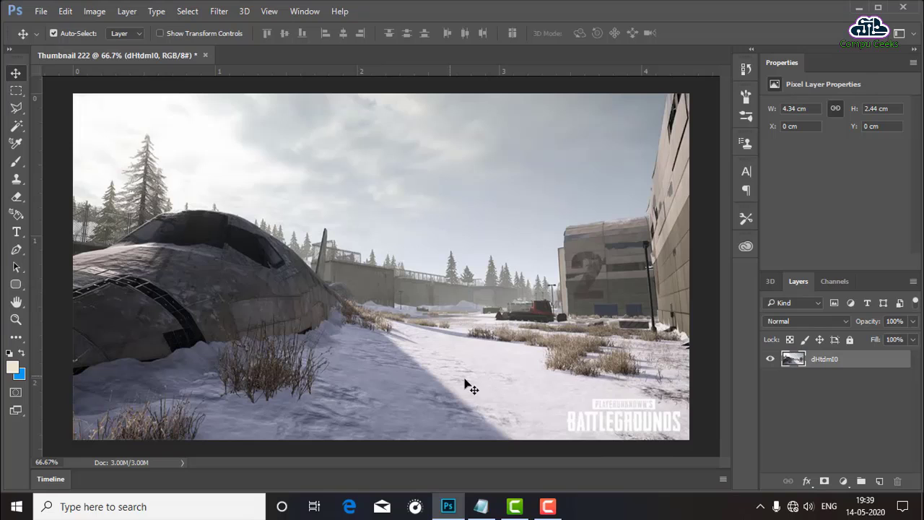
click(475, 512)
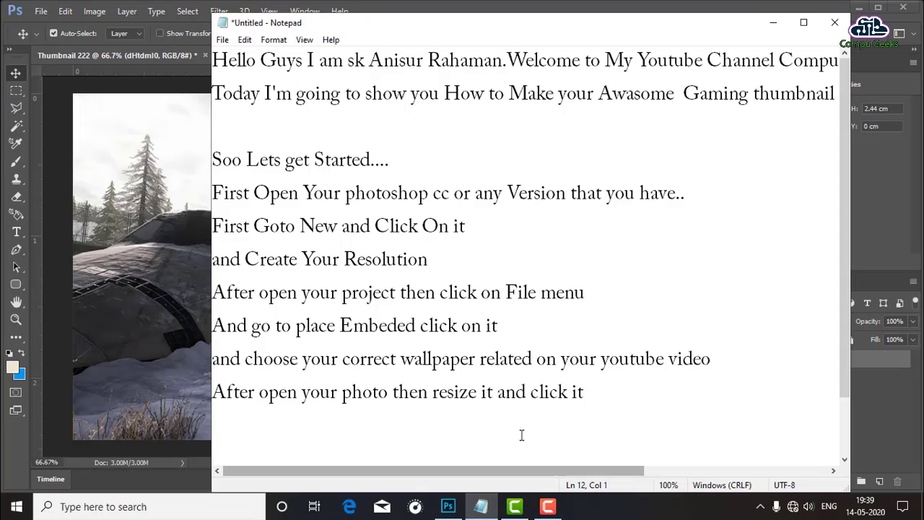
- Write line 12, 'and merge the whole layers pressing keyboard shift bottun and click the 2 layers', then hide Notepad
key(BackSpace)
key(Return)
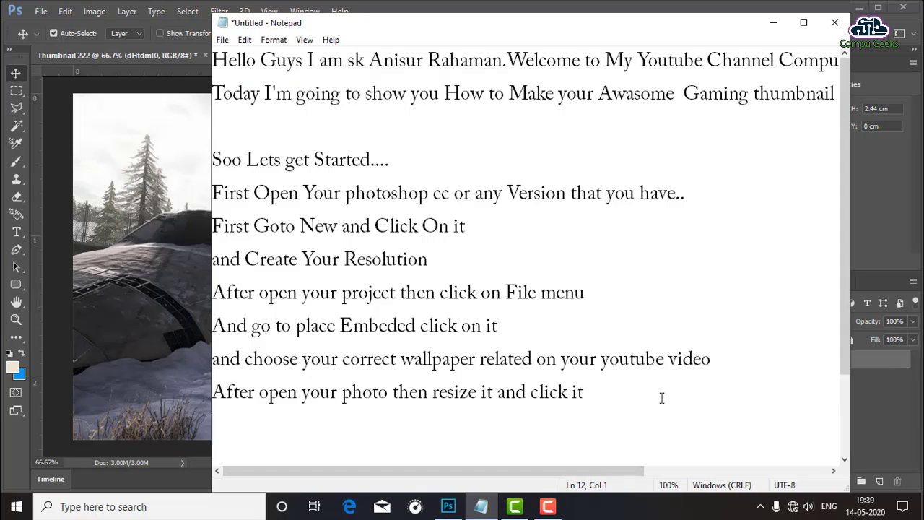
text(an)
text(d )
text(MAr)
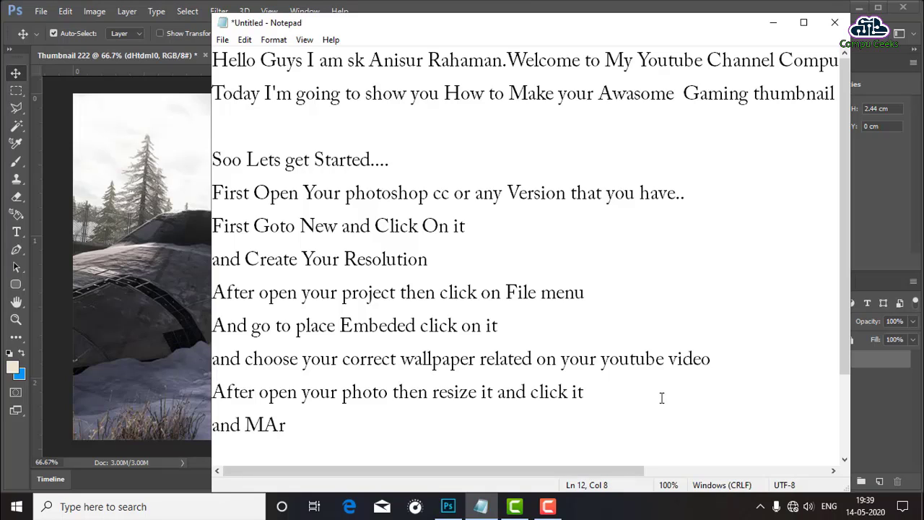
key(BackSpace)
key(BackSpace)
key(BackSpace)
text(m)
text(a)
text(r)
key(BackSpace)
key(BackSpace)
key(BackSpace)
text(m)
text(erge )
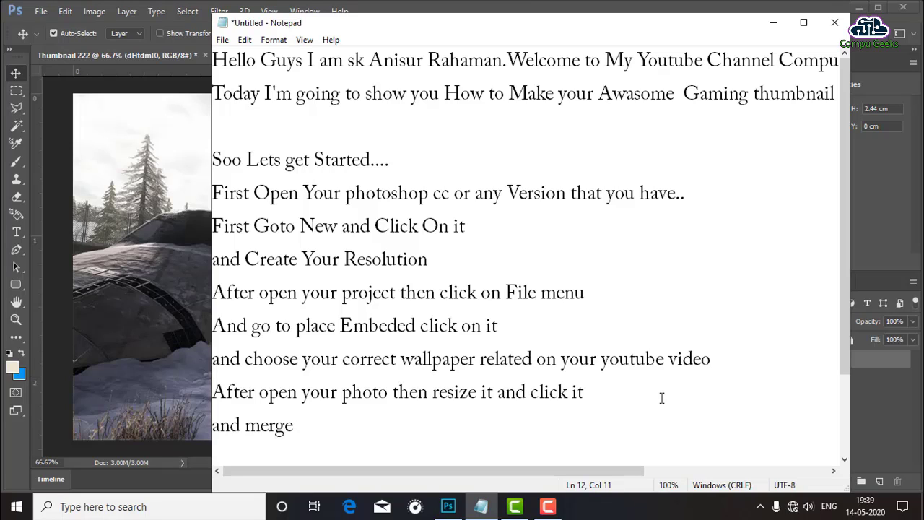
text(the )
text(who)
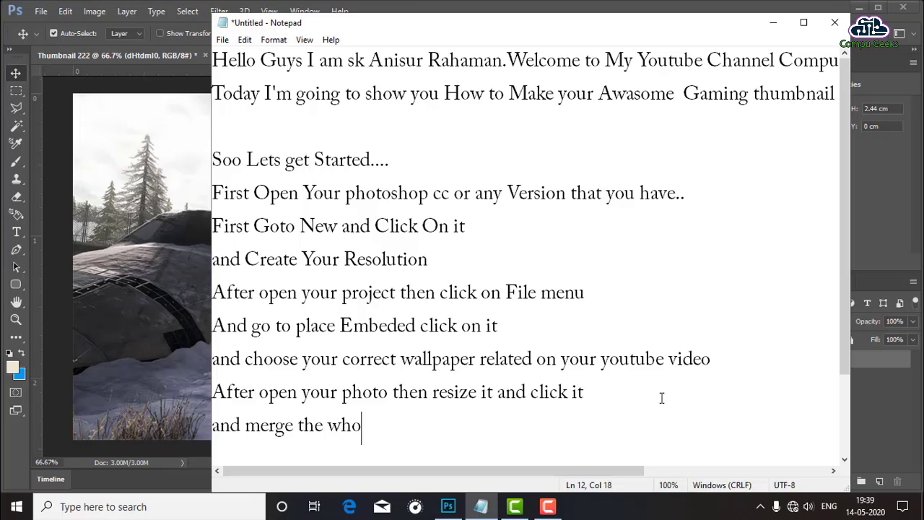
text(le )
text(laye)
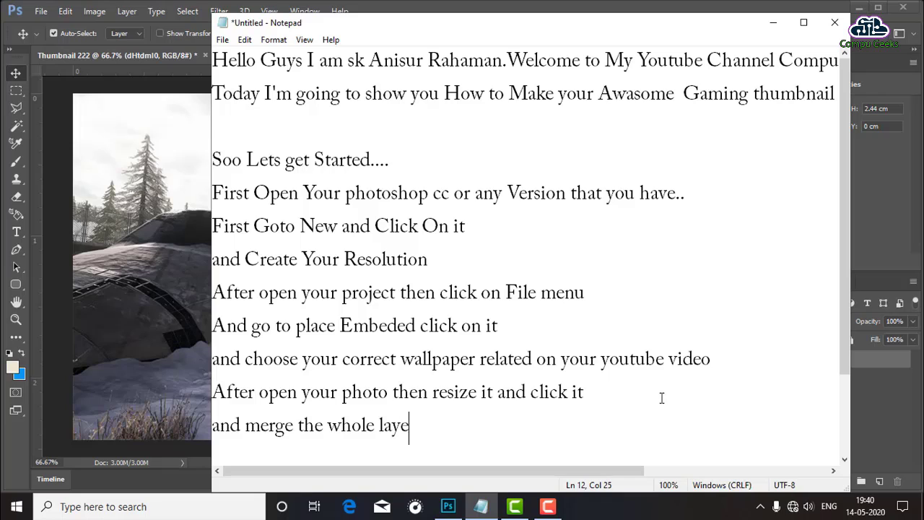
text(rd)
key(BackSpace)
text(s )
text(pr)
text(ess)
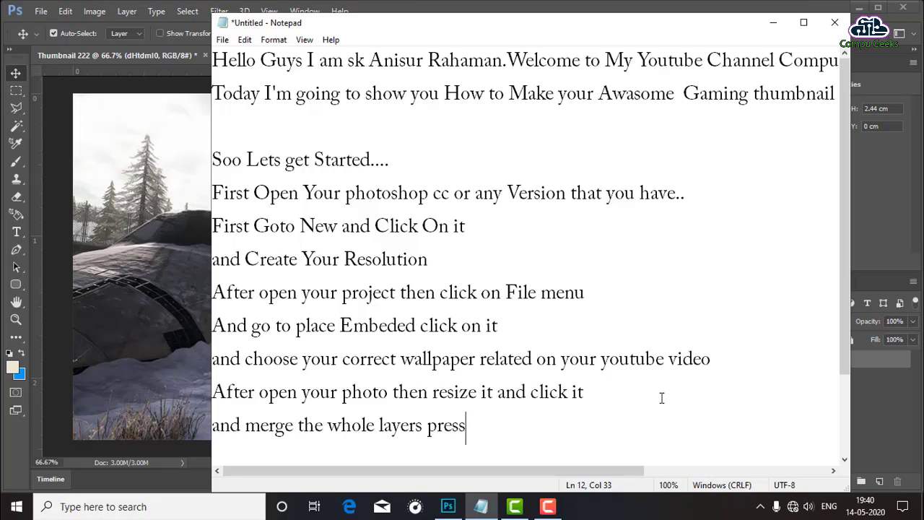
text(ing )
text(key)
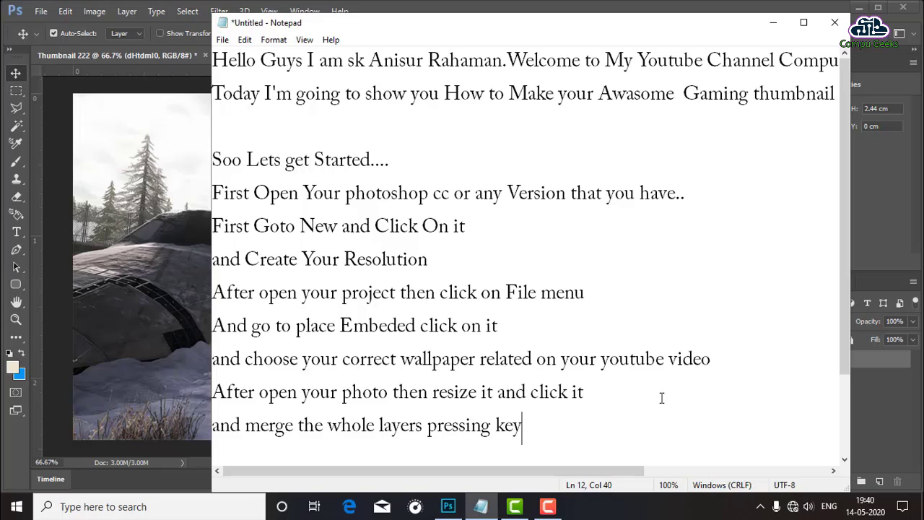
text(bord)
key(BackSpace)
key(BackSpace)
text(s)
key(BackSpace)
text(ad)
text(r)
key(BackSpace)
key(BackSpace)
text(rd)
text( s)
text(sh)
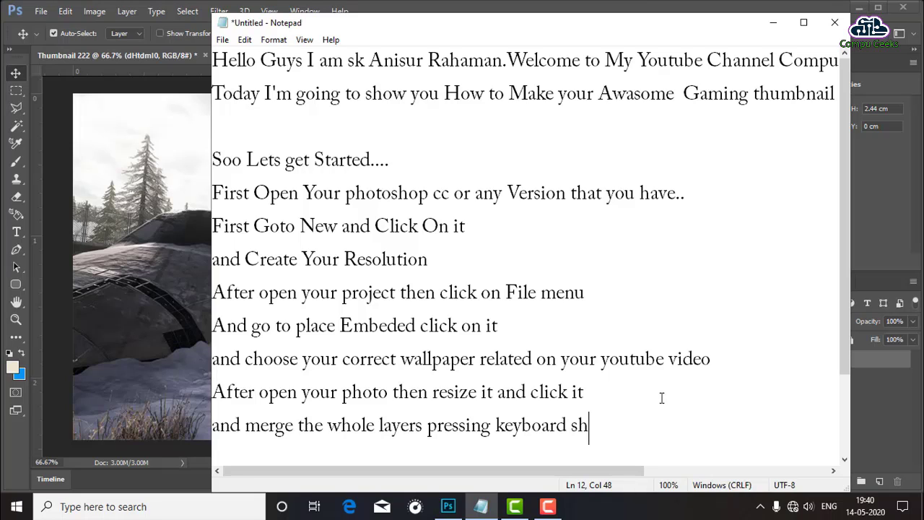
text(i)
text(ft)
text( b)
text(ottu)
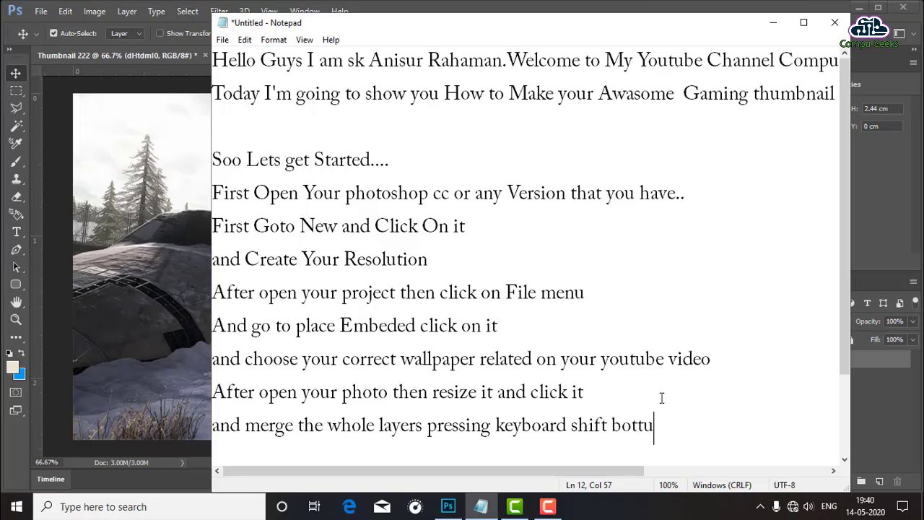
text(n)
text( an)
text(d )
text(c)
text(lick t)
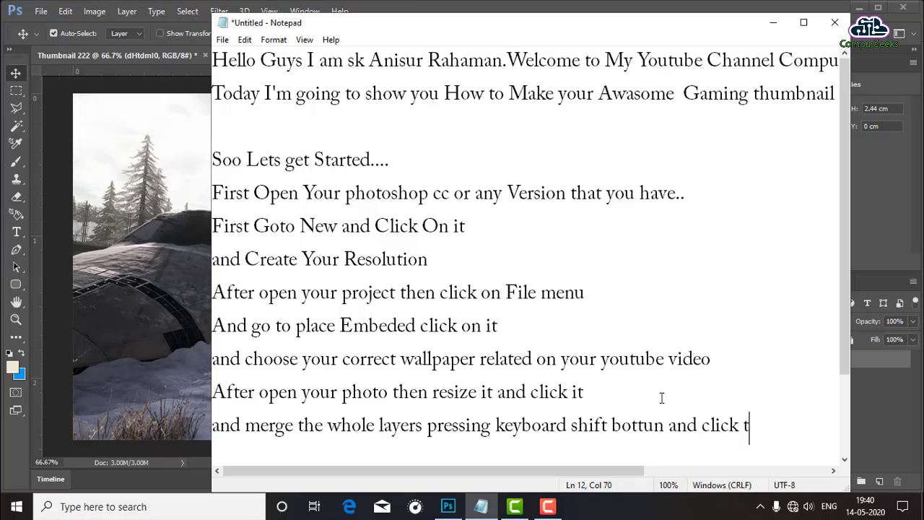
text(he )
text(2)
text( layer)
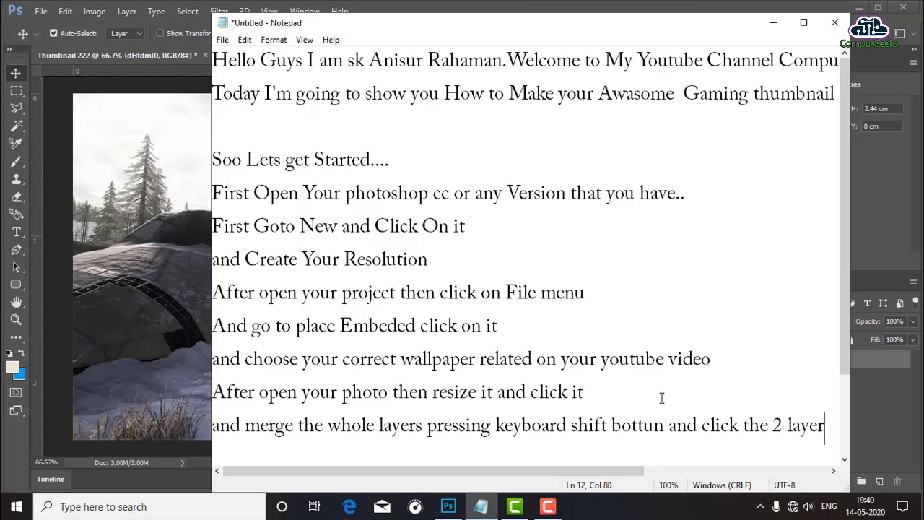
text(s)
click(774, 23)
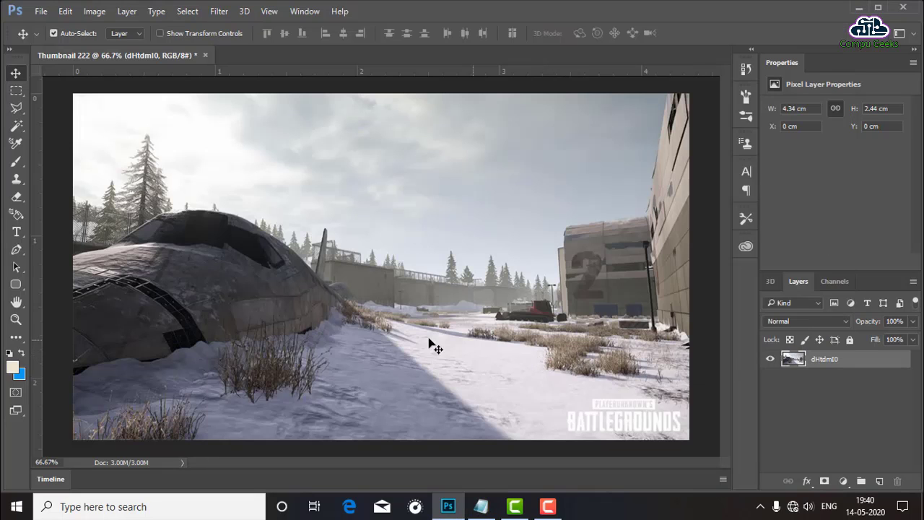
- Start a new text layer on the sky and set its font to Arial
click(16, 231)
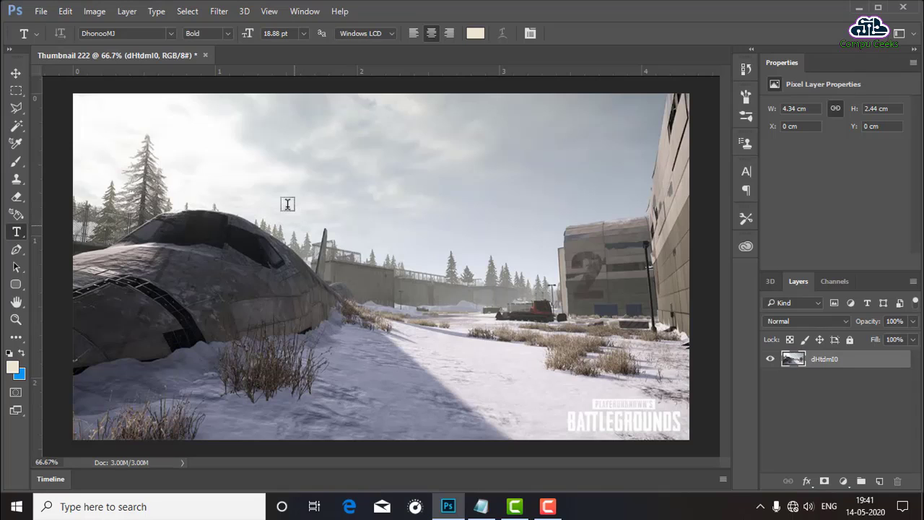
click(157, 155)
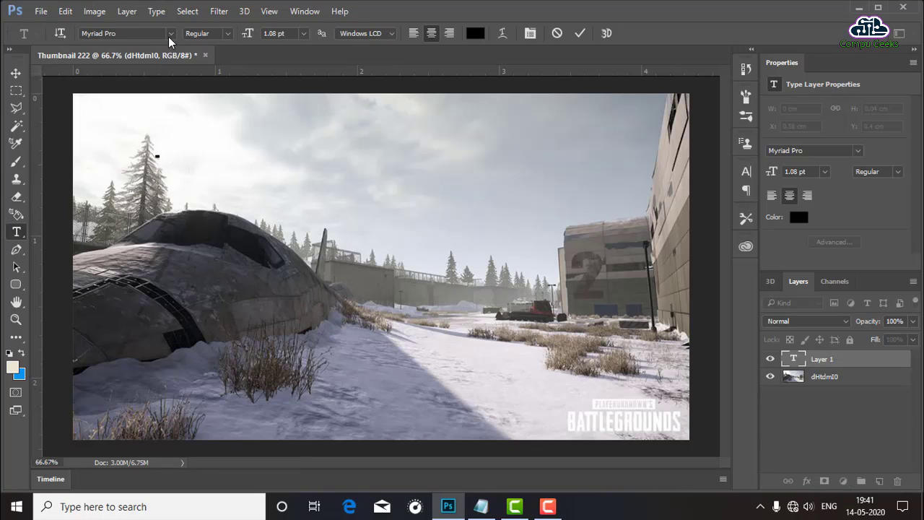
click(172, 33)
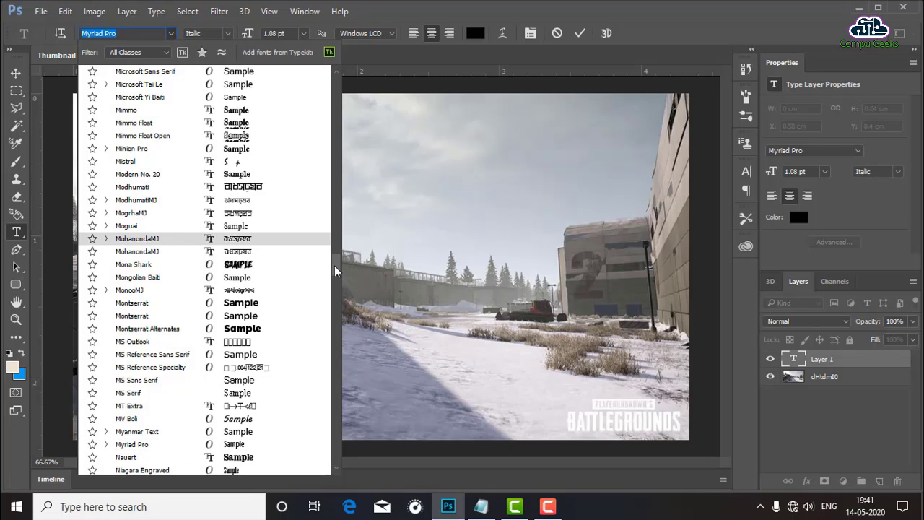
drag(336, 268, 340, 103)
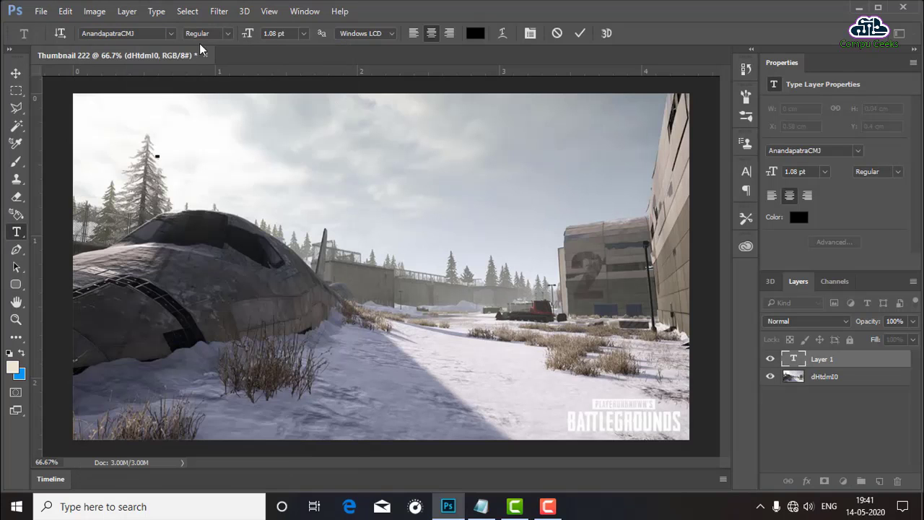
click(171, 34)
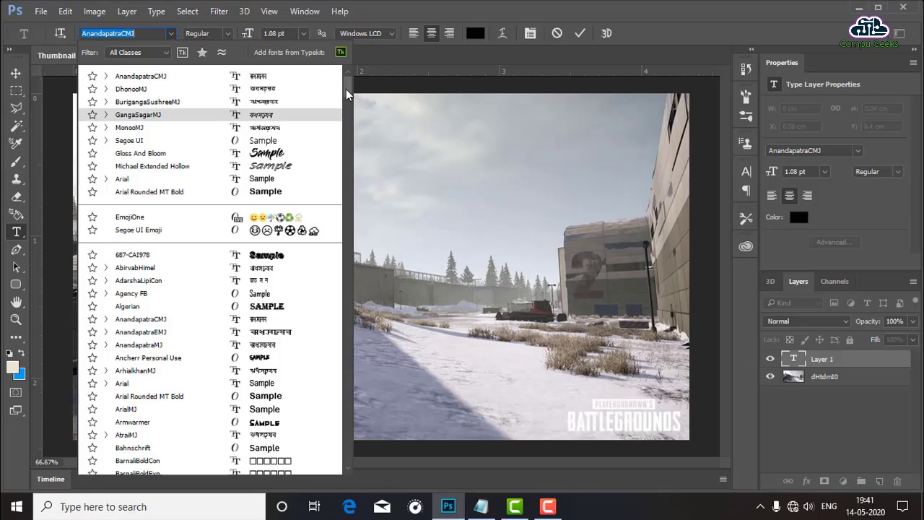
drag(347, 88, 346, 105)
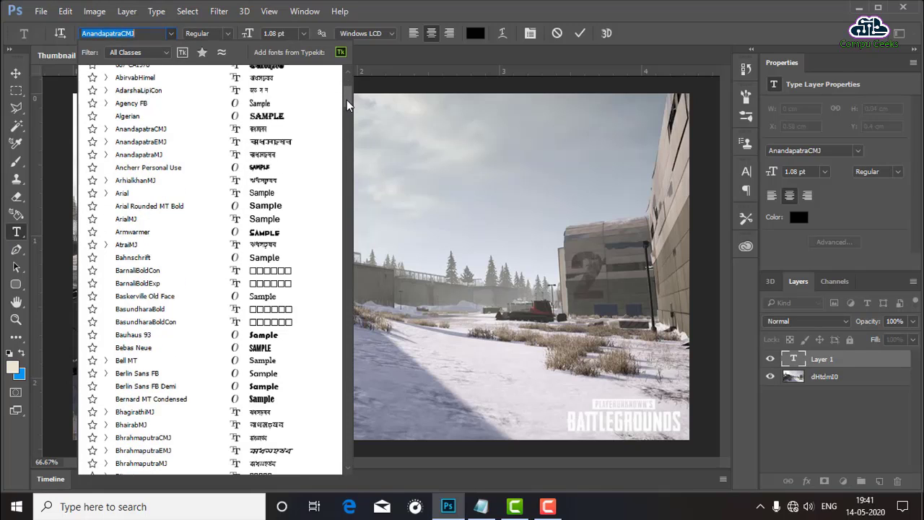
click(254, 195)
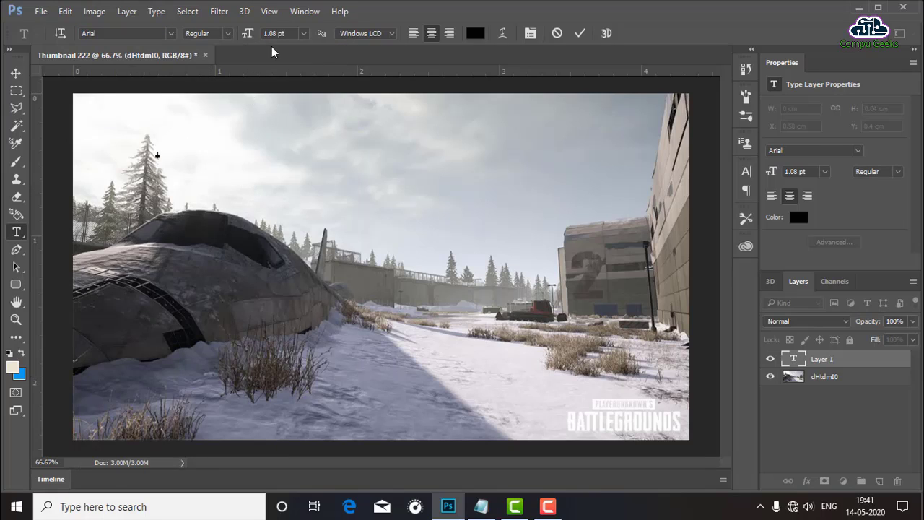
- Type LAST as the title text and move it right and down
mouse_move(247, 33)
mouse_down()
mouse_move(258, 38)
mouse_move(250, 36)
mouse_up()
text(LA)
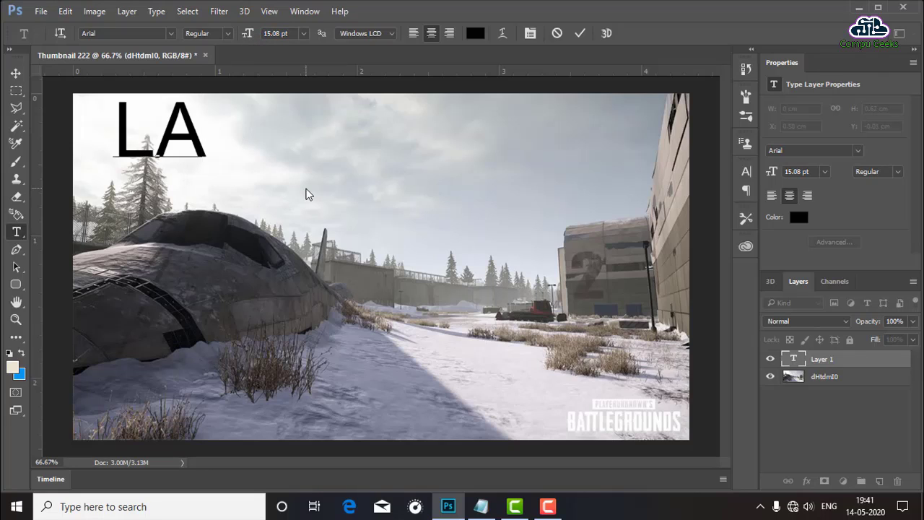
text(ST)
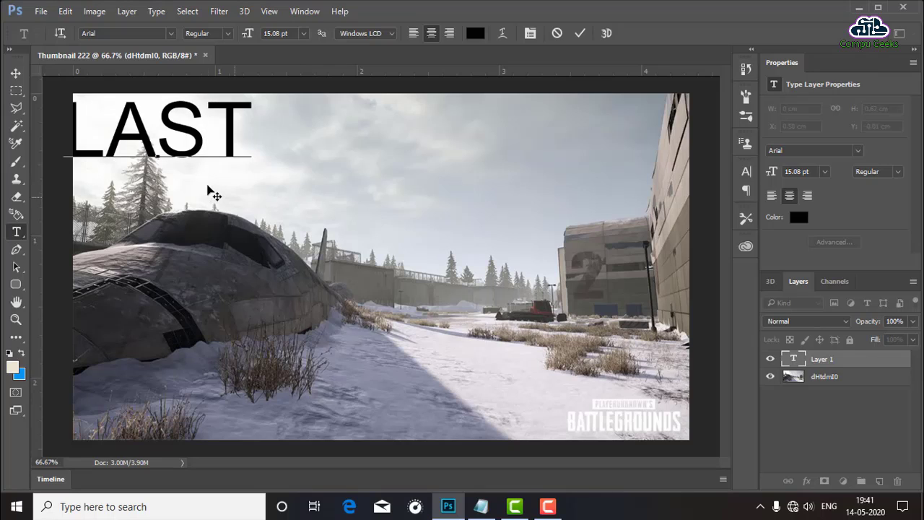
drag(212, 190, 278, 201)
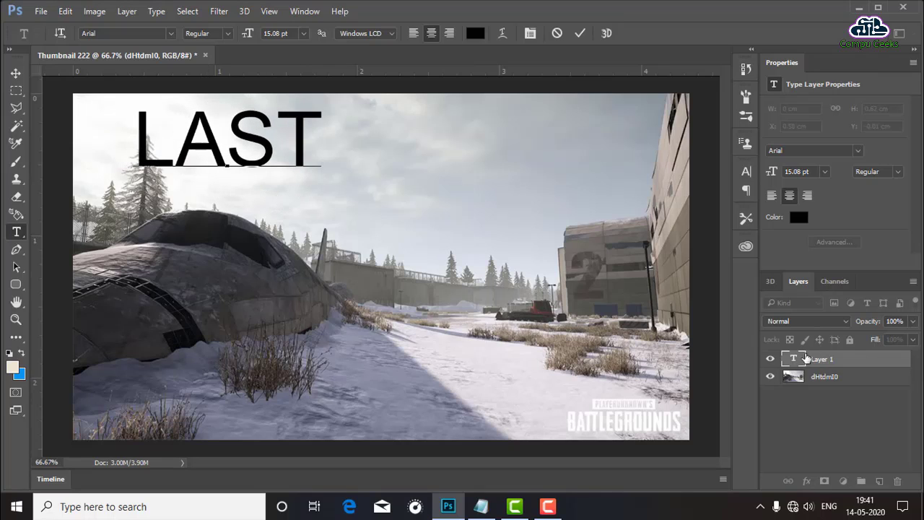
click(794, 359)
- Make the LAST text white in the Arial Black style
double_click(794, 359)
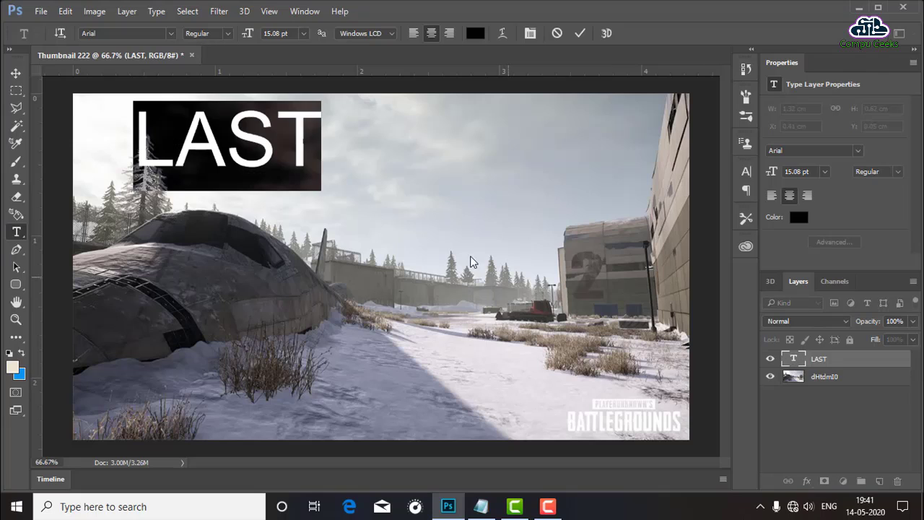
click(475, 33)
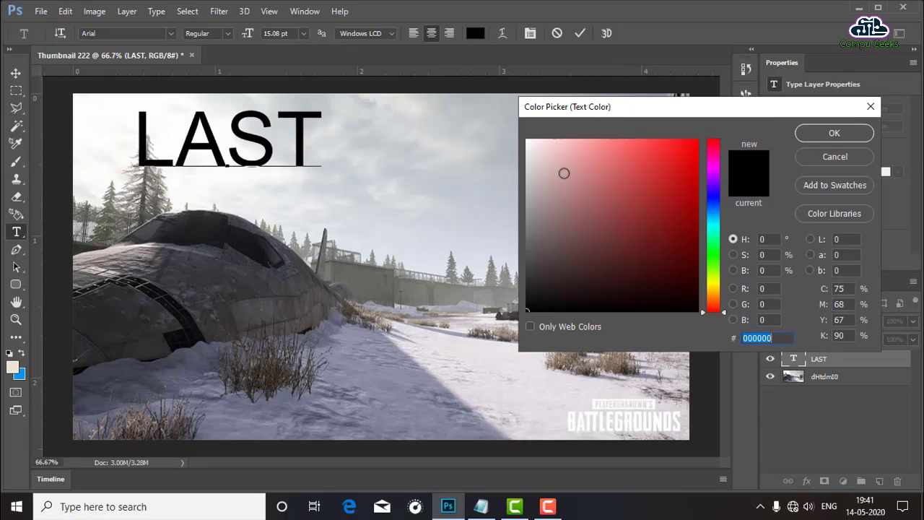
drag(561, 171, 530, 141)
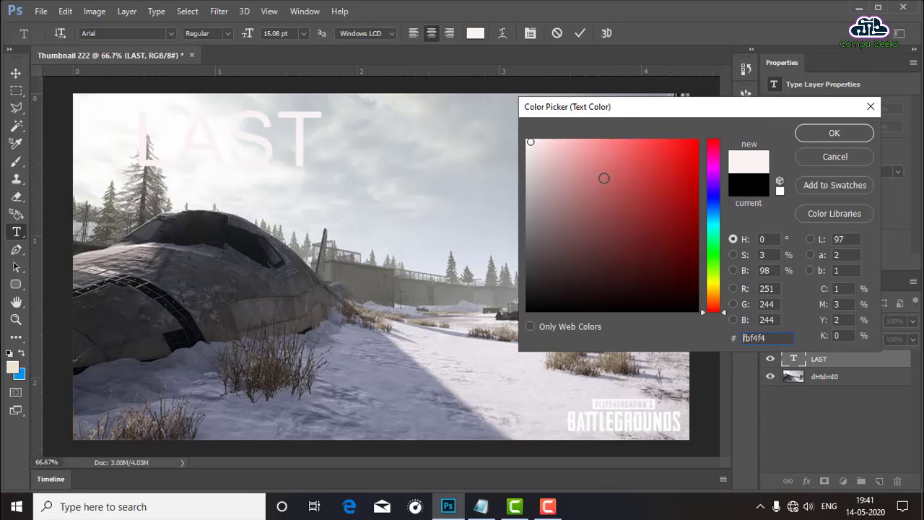
click(834, 133)
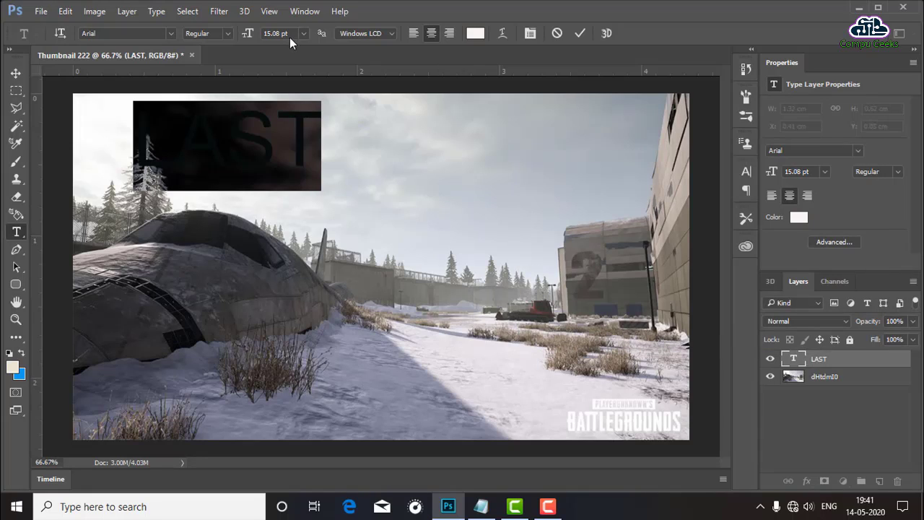
click(228, 34)
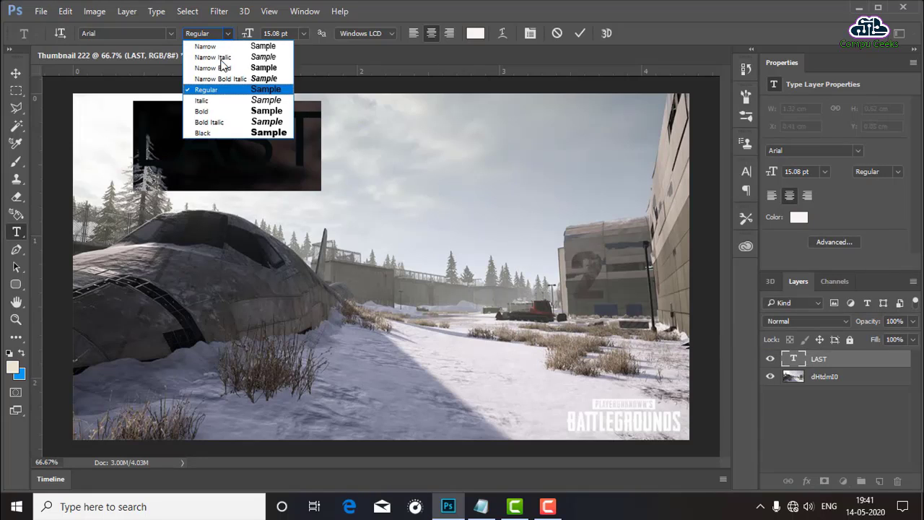
click(211, 134)
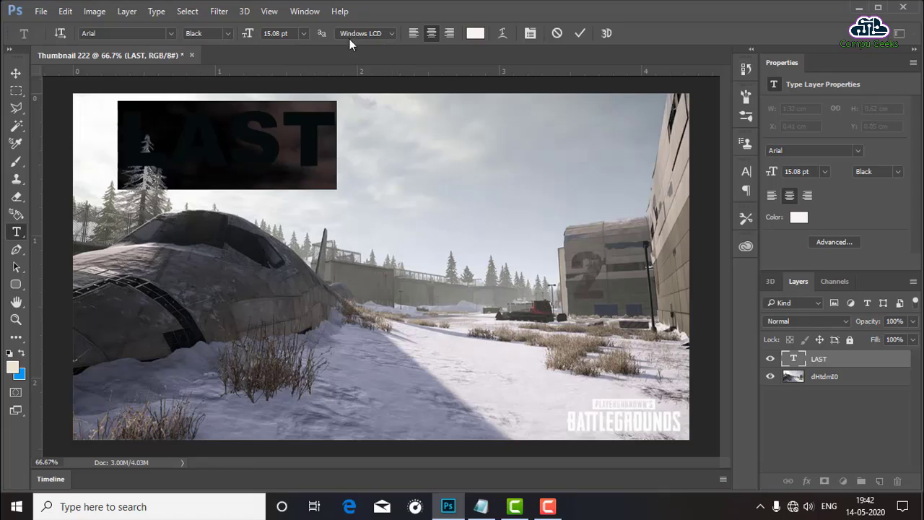
- Enlarge LAST to about 18 pt and place it at the top centre
drag(247, 34, 242, 38)
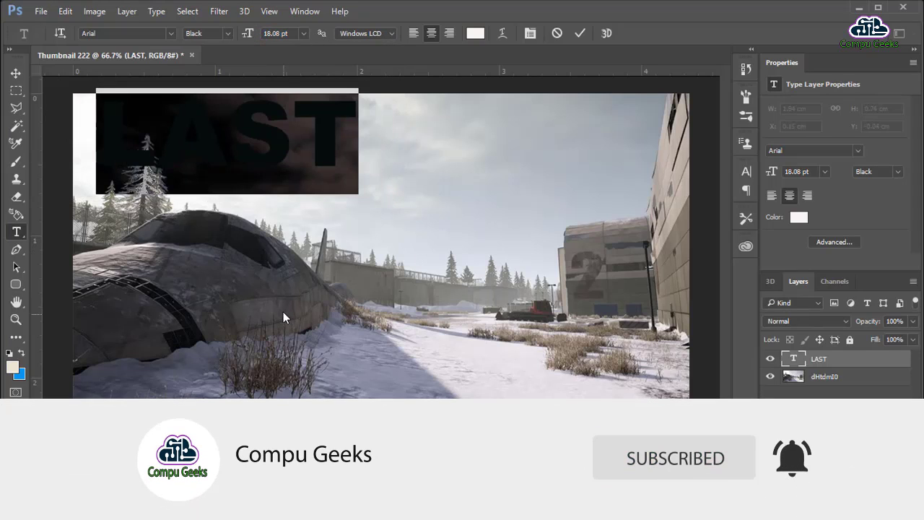
drag(307, 227, 382, 237)
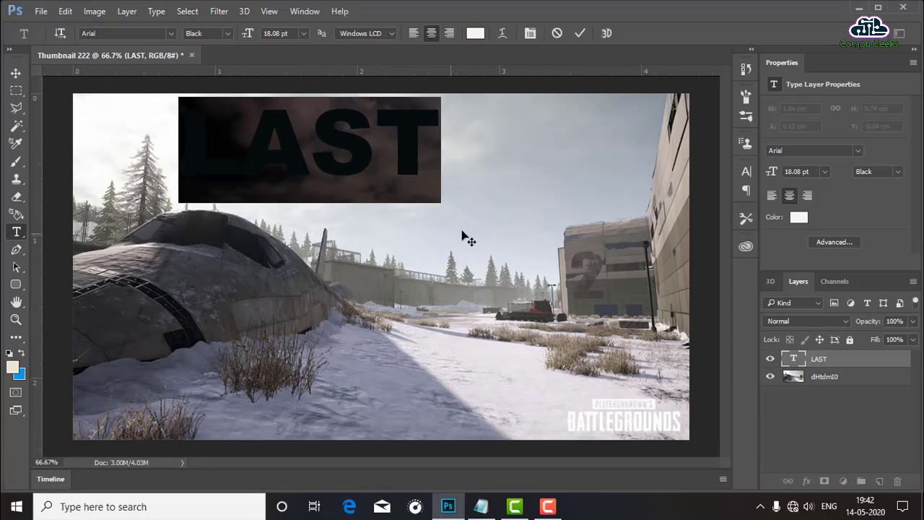
click(850, 360)
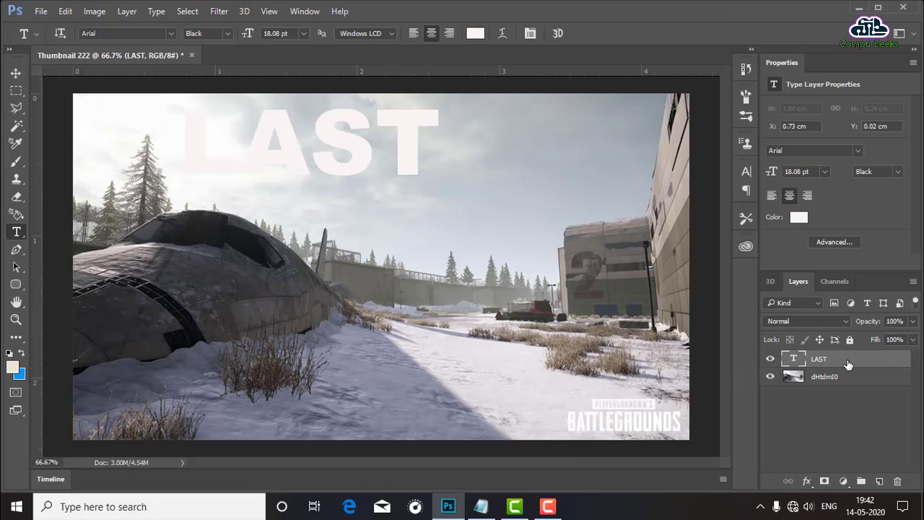
click(481, 506)
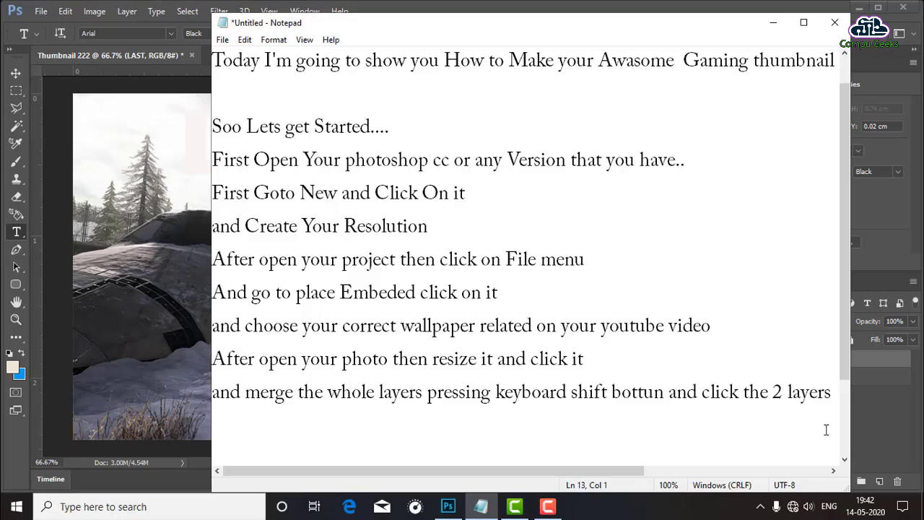
- Add line 13, 'after that type your video title and resize it .then double click on text layer'
text(aft)
text(er t)
text(hat )
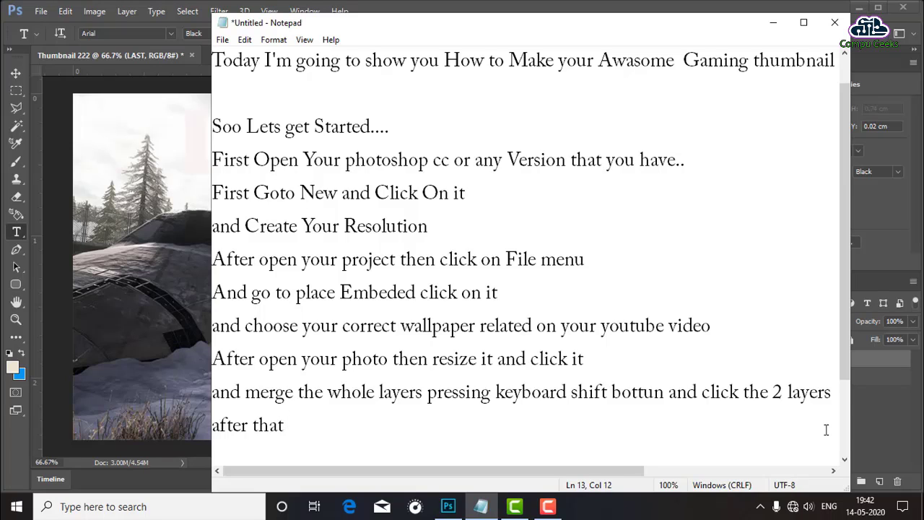
text(t)
text(ype)
text( your )
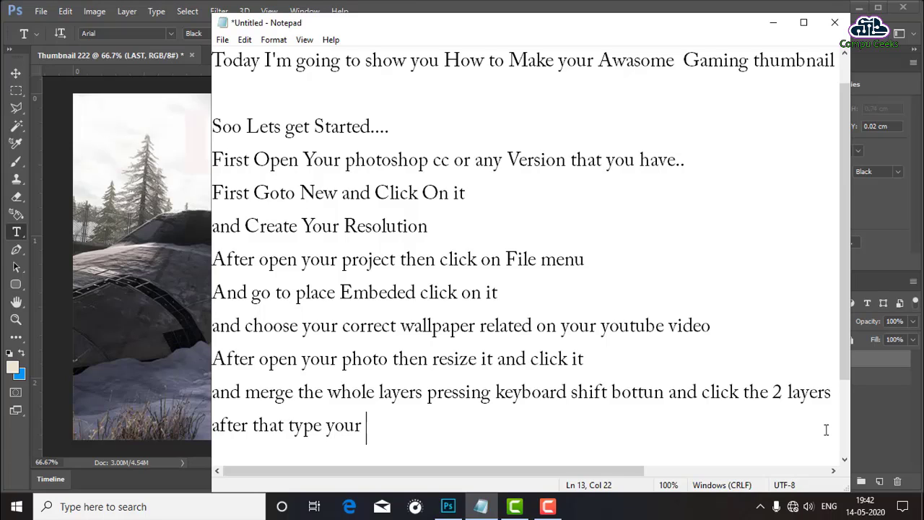
text(vid)
text(eo t)
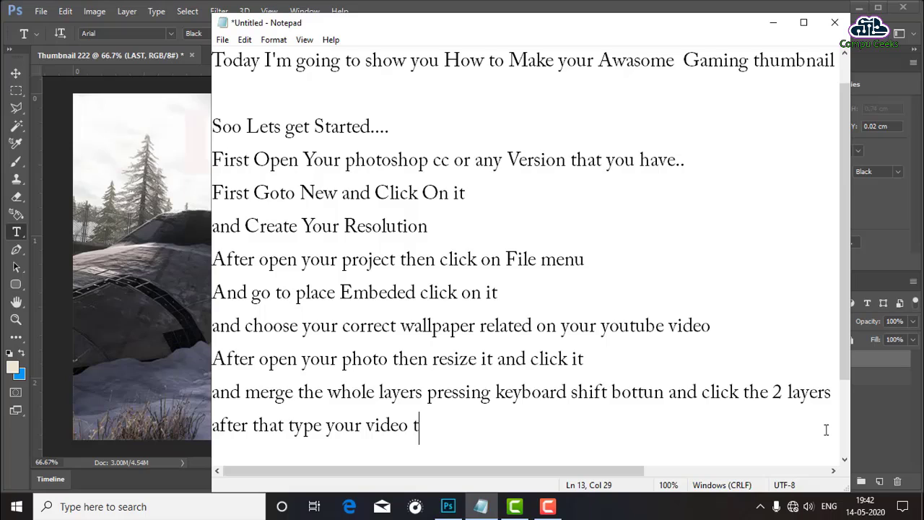
text(itle)
text( and re)
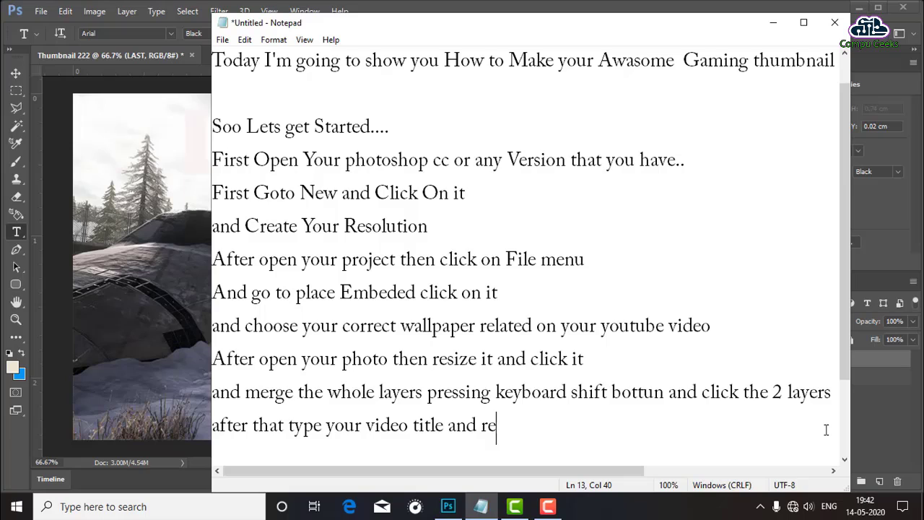
text(size )
text(it )
text(.)
text(then )
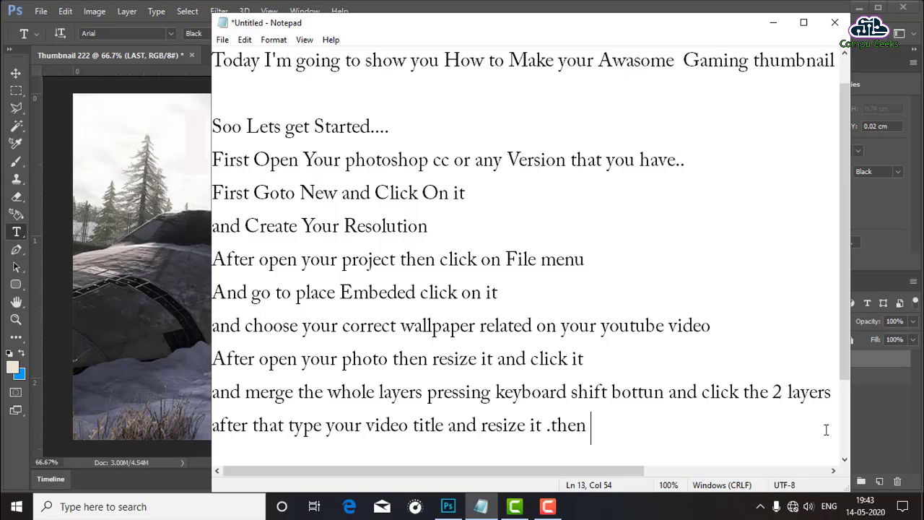
text(d)
text(ouble )
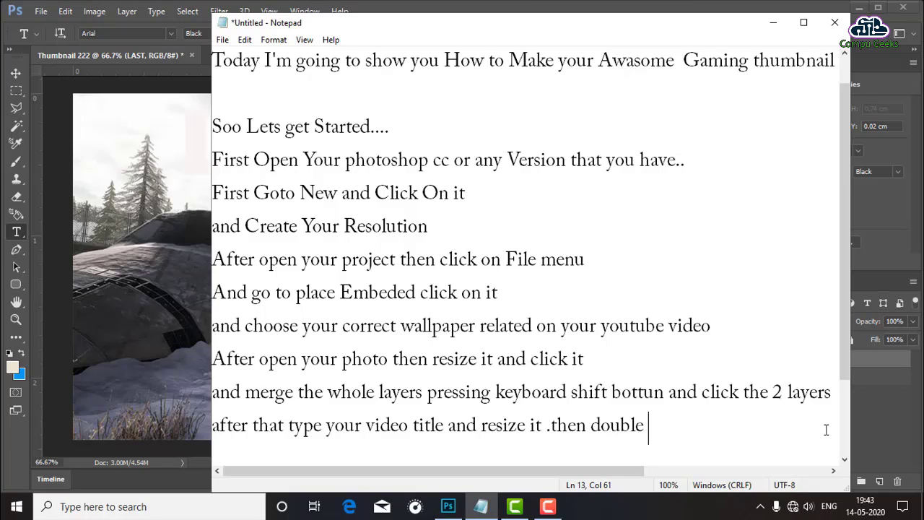
text(clic)
text(k o)
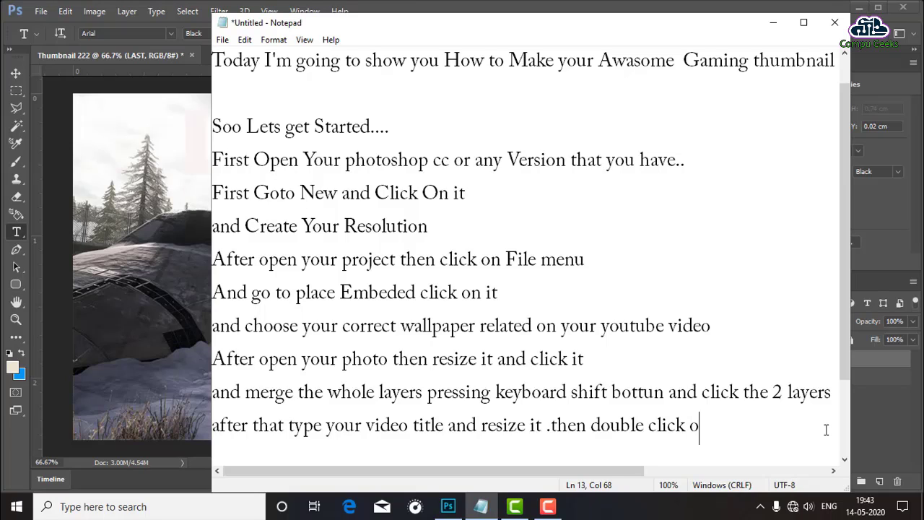
text(n )
text(t)
text(ext )
text(layer)
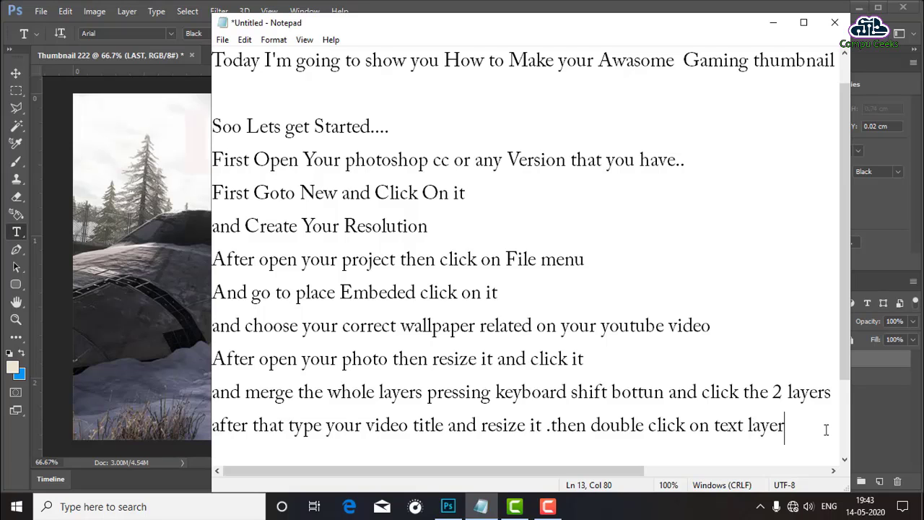
click(771, 23)
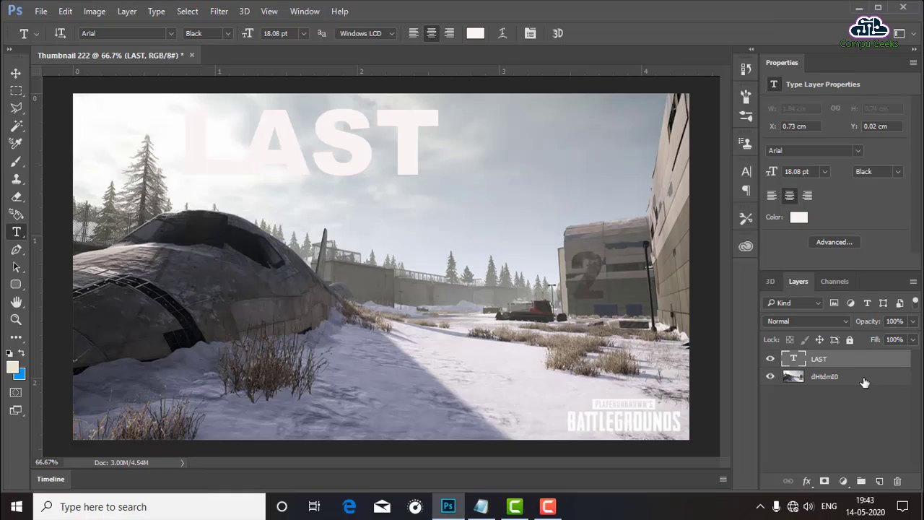
- Give the LAST layer an 18 px Drop Shadow and a 2 px black Stroke
double_click(865, 359)
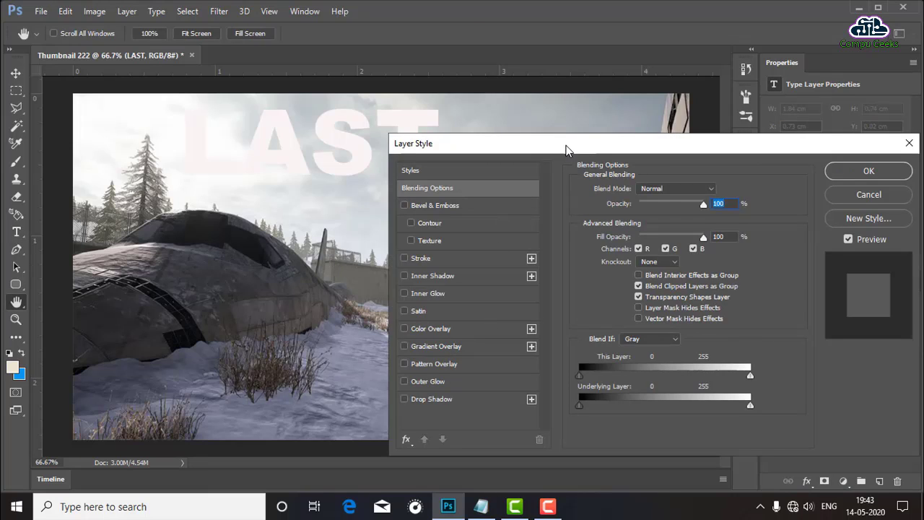
drag(568, 150, 610, 119)
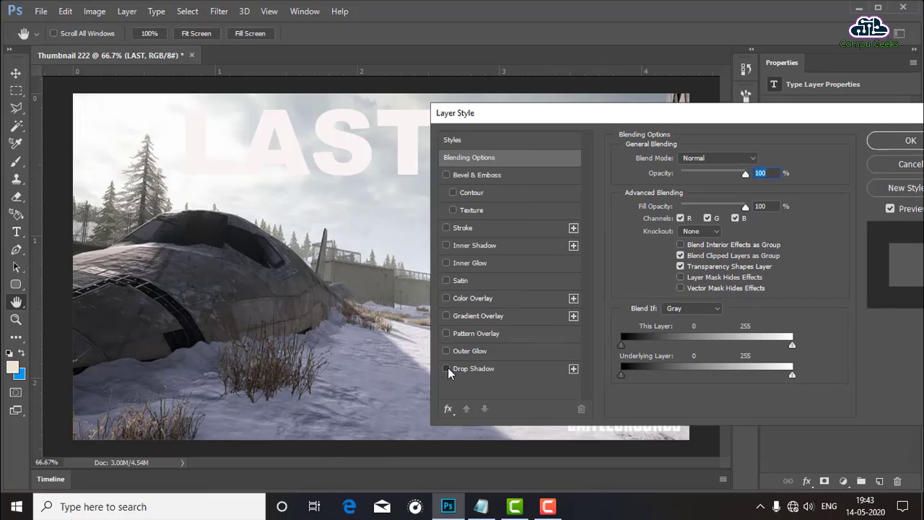
click(446, 368)
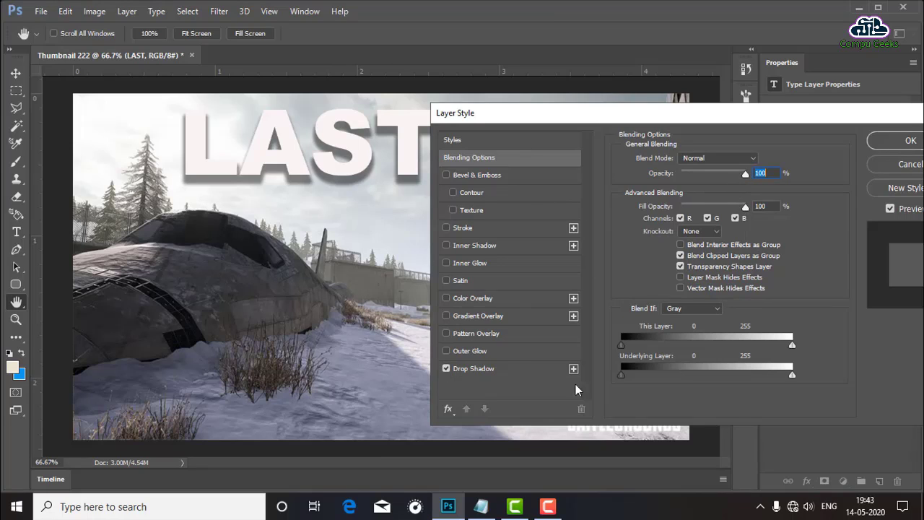
click(479, 369)
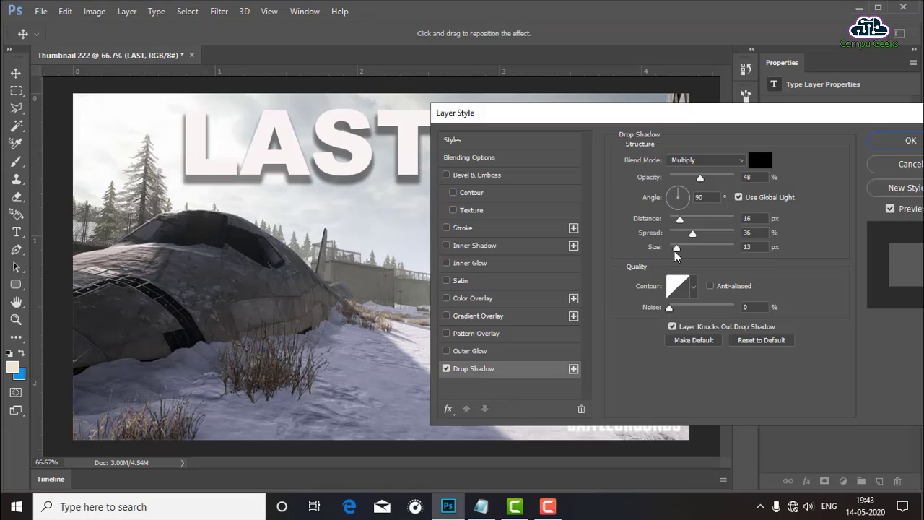
mouse_move(675, 251)
mouse_down()
mouse_move(695, 239)
mouse_move(679, 234)
mouse_move(679, 220)
mouse_up()
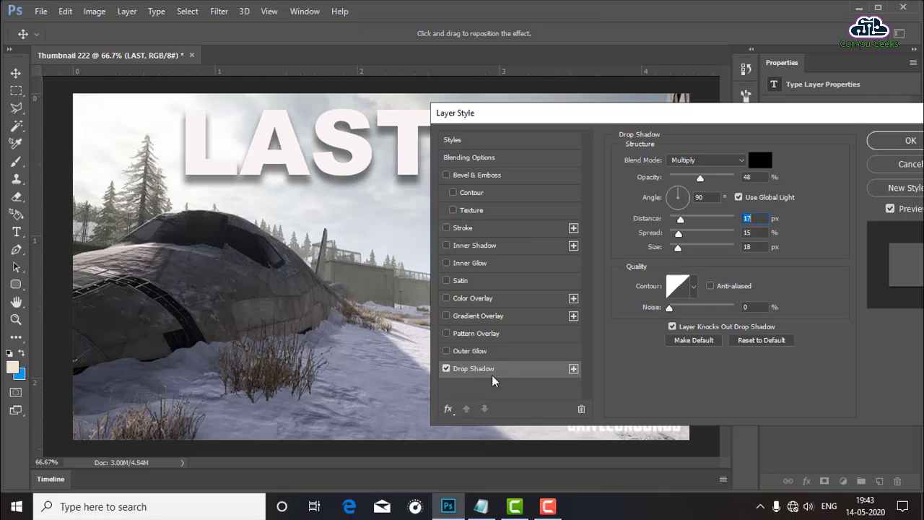
click(466, 227)
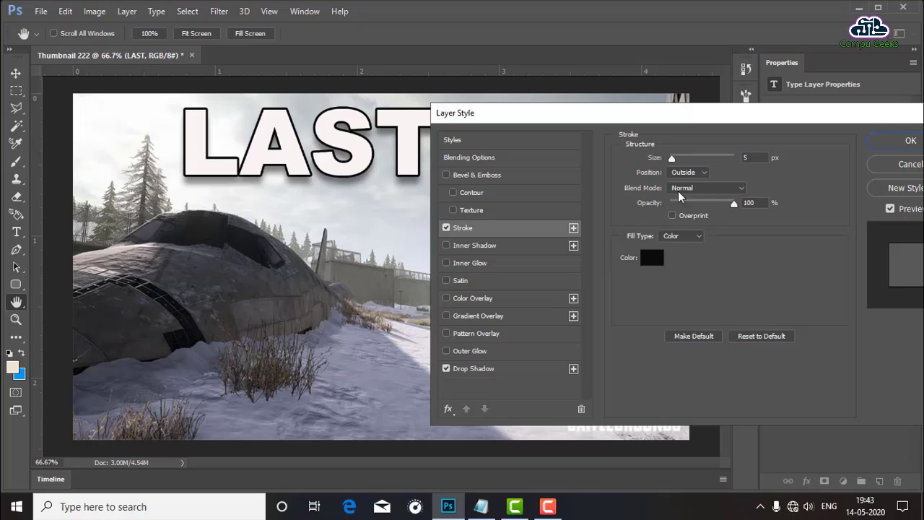
drag(671, 157, 670, 159)
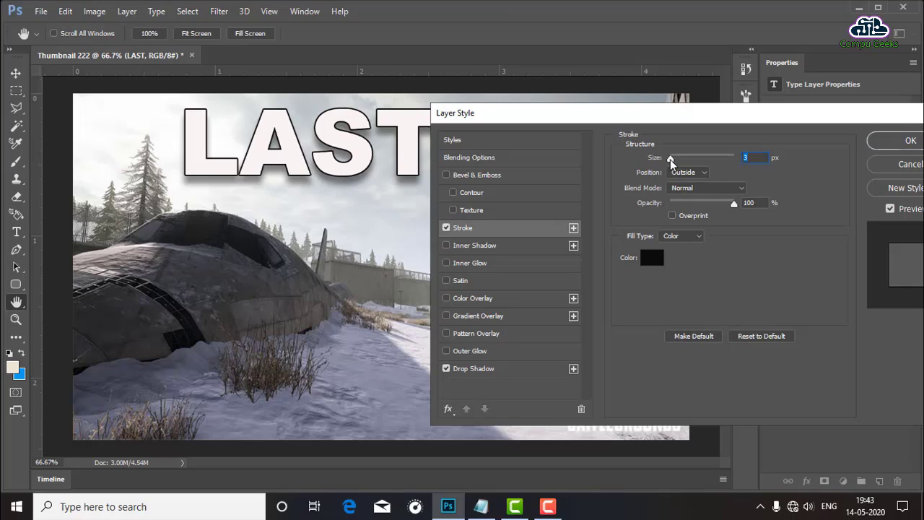
key(Down)
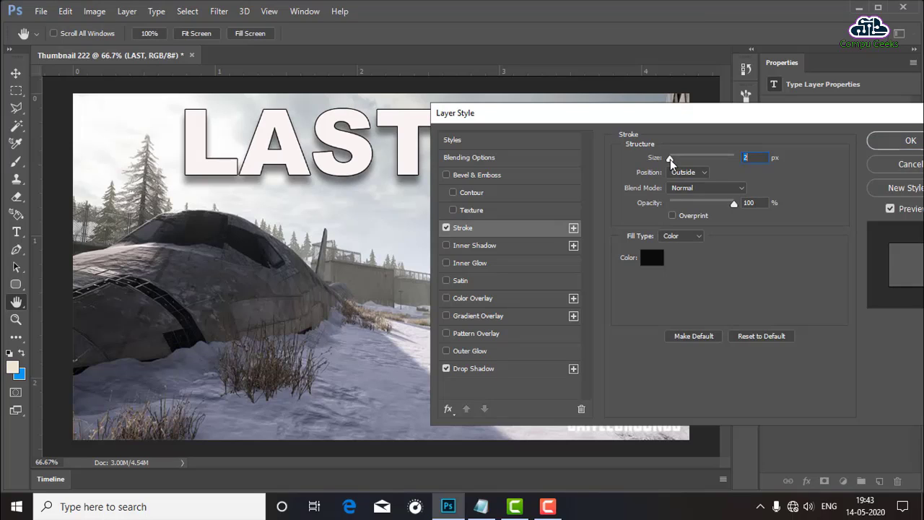
click(911, 141)
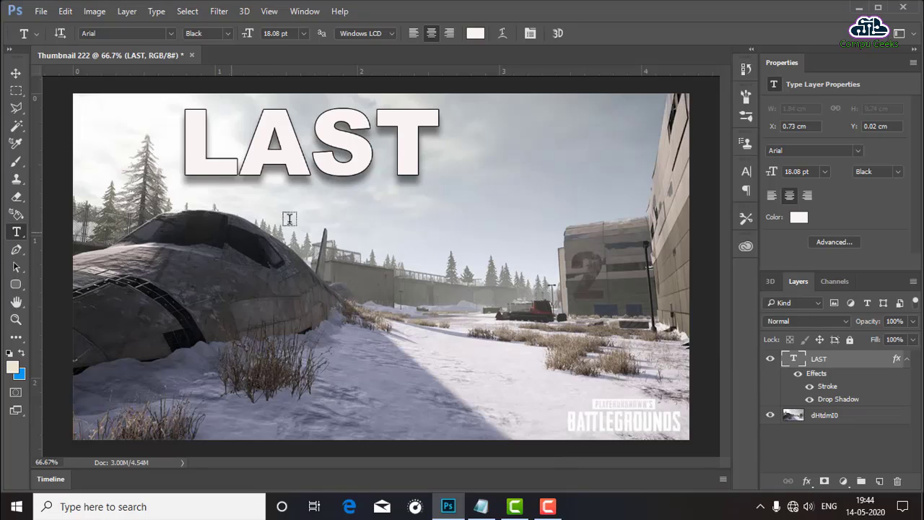
- Type 'OF SEASON 12' as a new text line and drag it below LAST
click(213, 208)
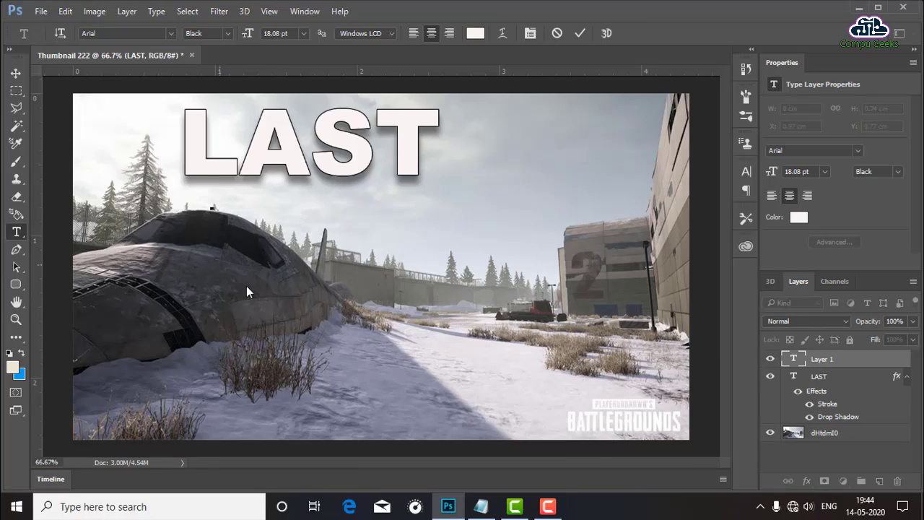
text(O)
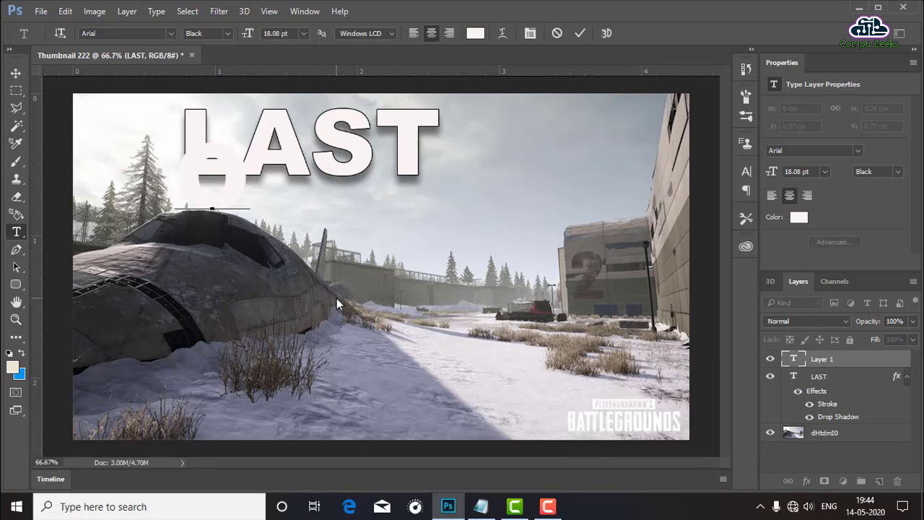
text(F)
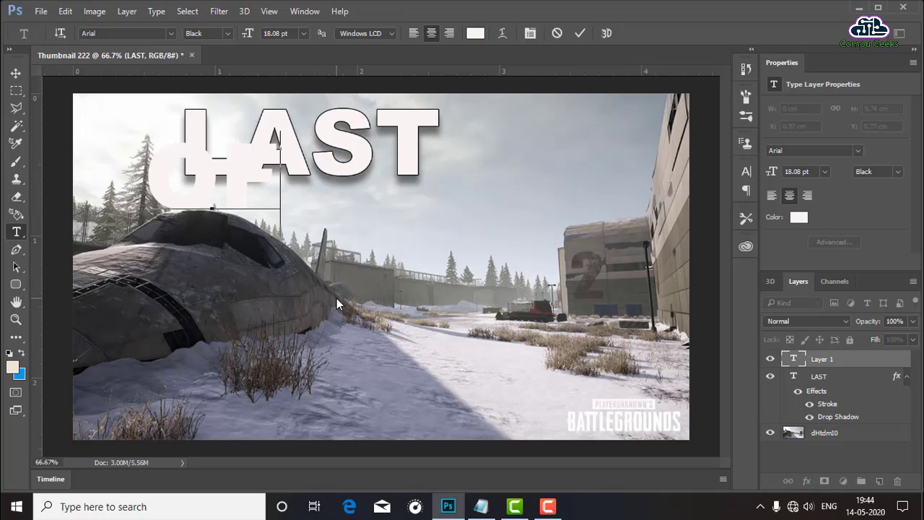
text( SEA)
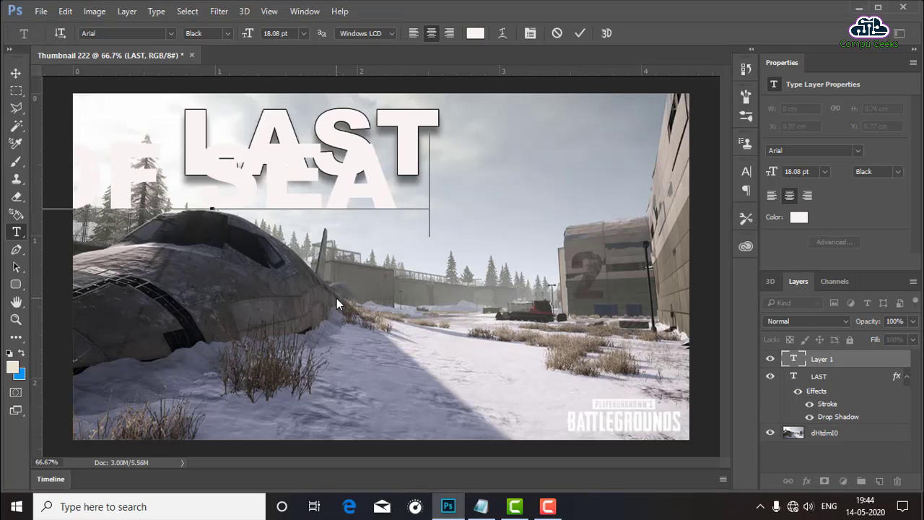
text(SON)
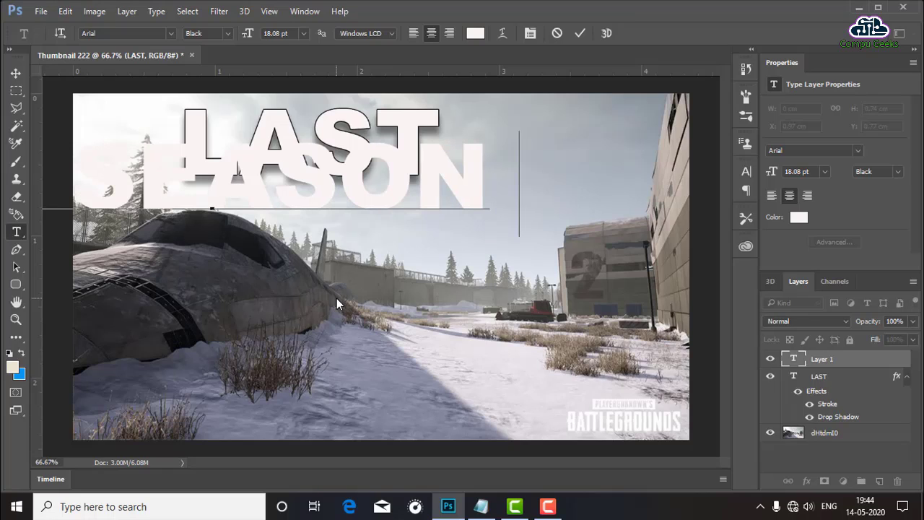
text( 122)
key(BackSpace)
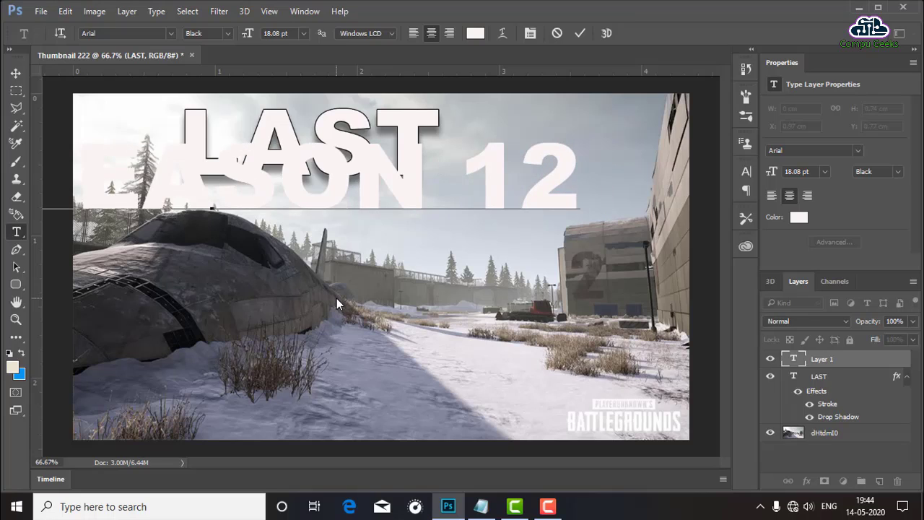
key(ctrl)
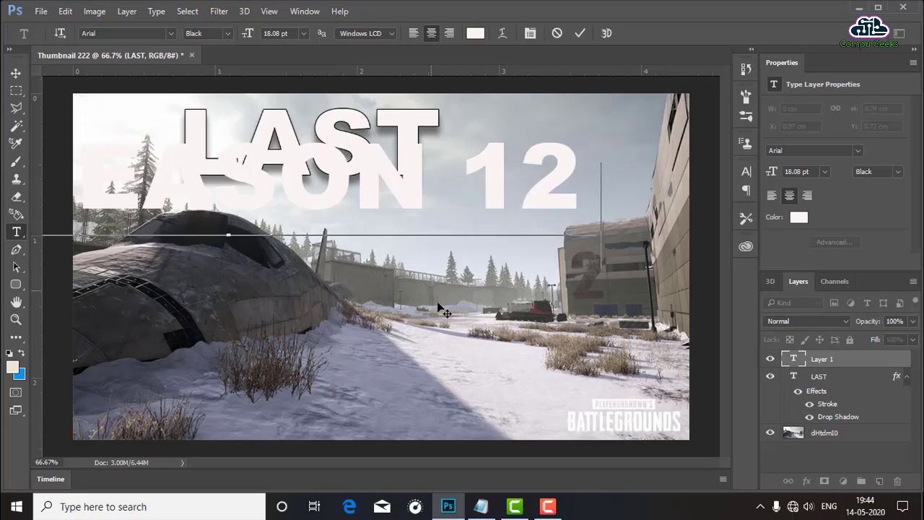
drag(438, 306, 493, 312)
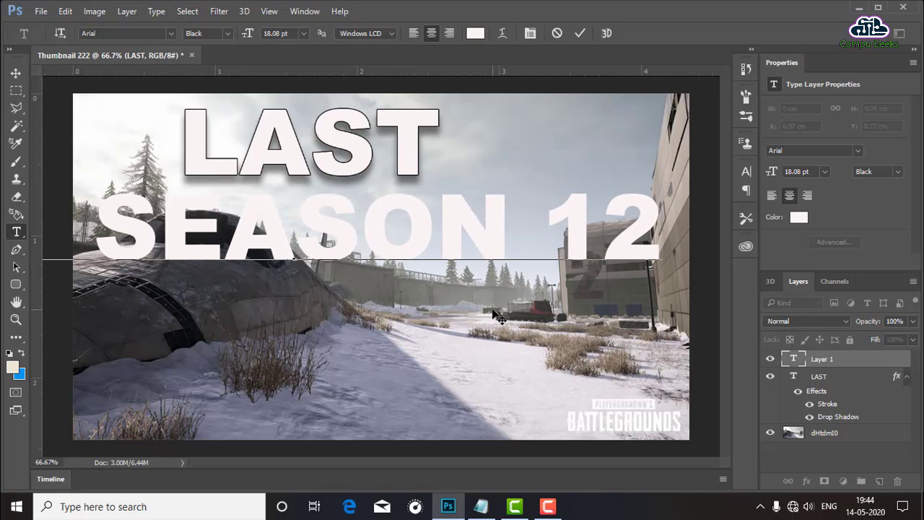
- Shrink OF SEASON 12 to 10.08 pt, move it up under LAST, and commit
key(ctrl+a)
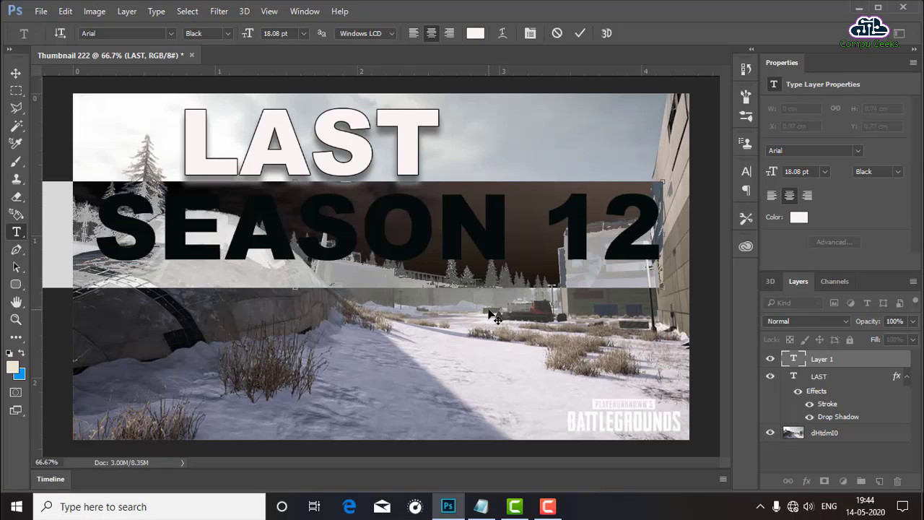
key(ctrl+shift+comma)
key(ctrl+shift+comma)
key(ctrl+shift+comma)
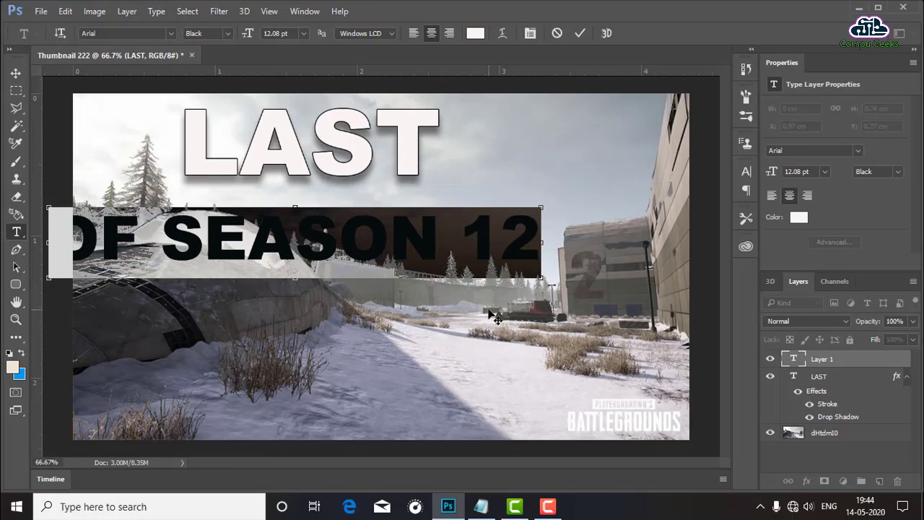
key(ctrl+shift+comma)
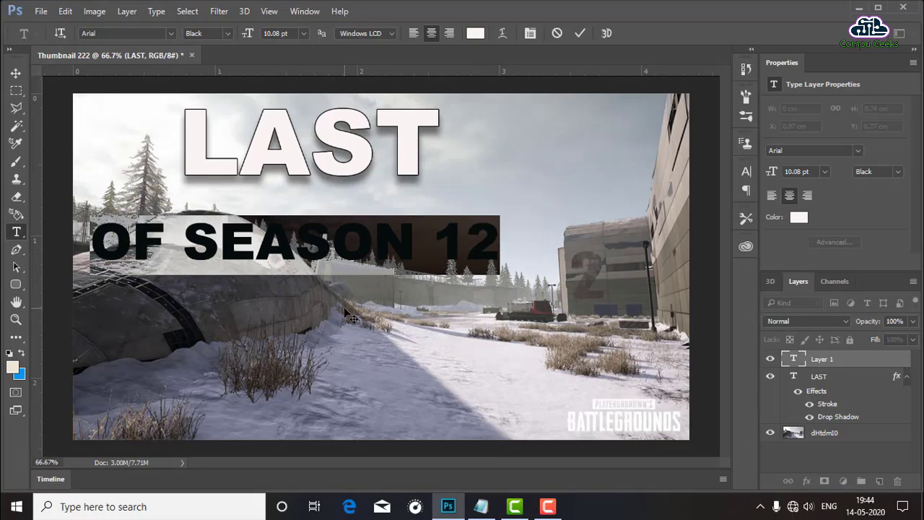
drag(349, 316, 441, 279)
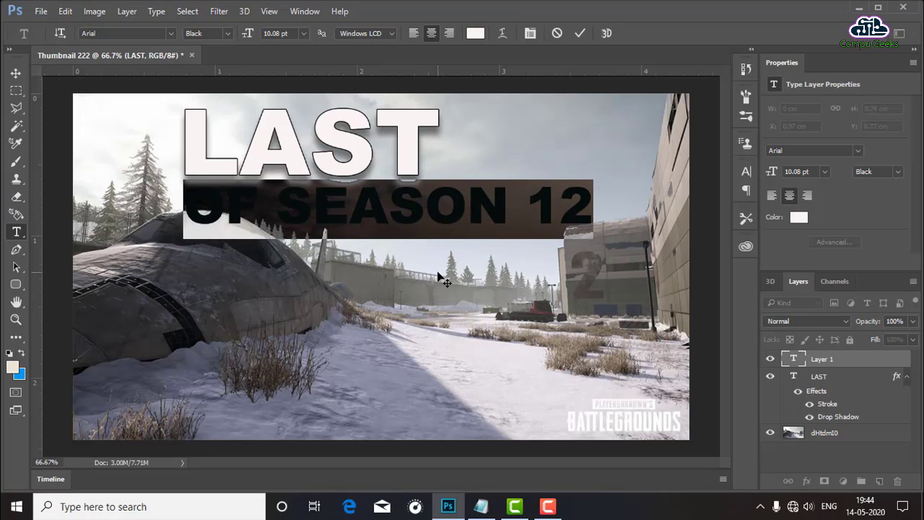
click(859, 361)
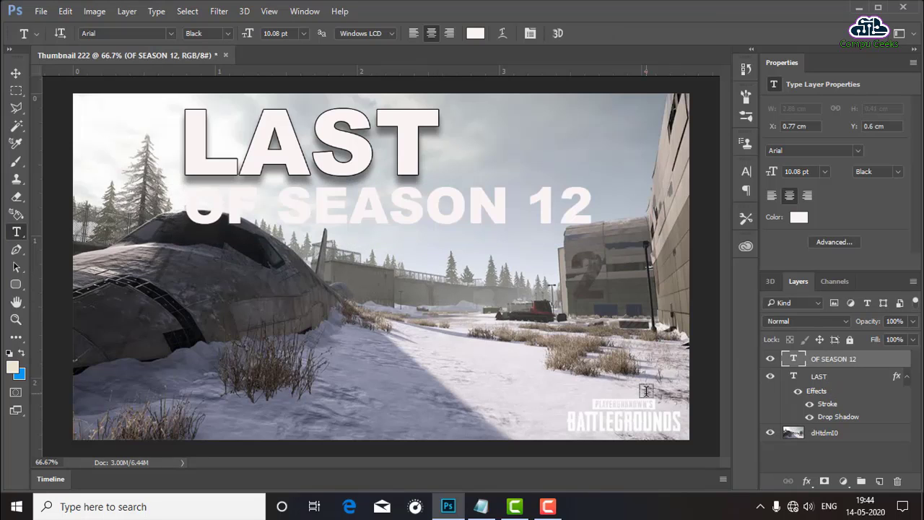
- Enlarge OF SEASON 12 to 14.08 pt and reposition it beneath LAST
double_click(795, 359)
mouse_move(249, 38)
mouse_down()
mouse_move(252, 45)
mouse_move(248, 38)
mouse_up()
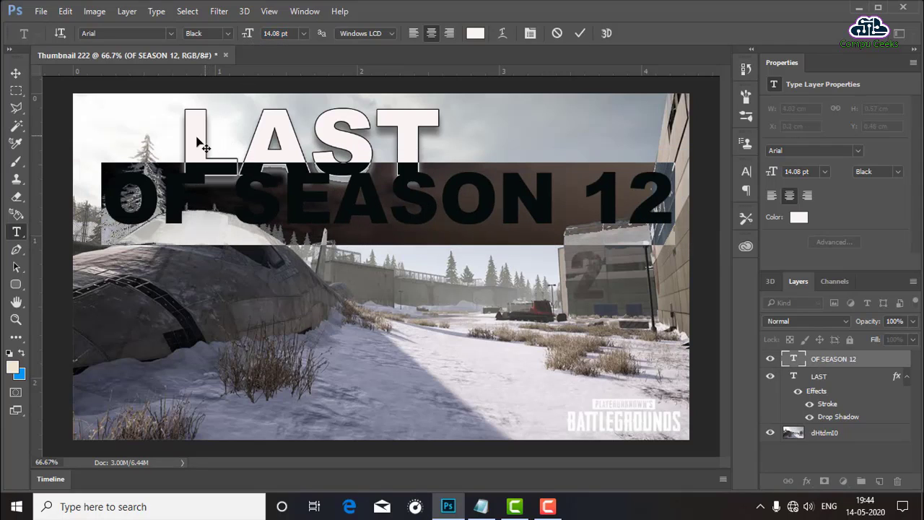
mouse_move(196, 143)
mouse_down()
mouse_move(244, 159)
mouse_move(214, 186)
mouse_up()
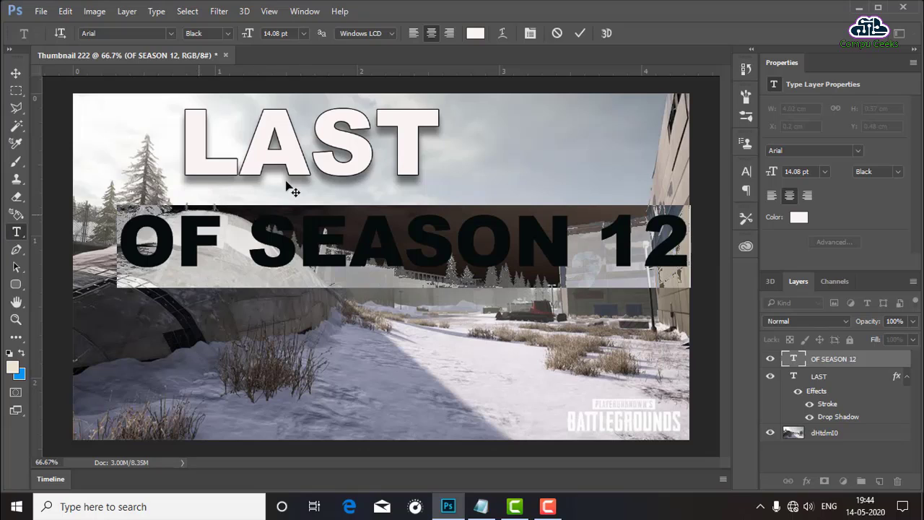
drag(290, 322, 291, 314)
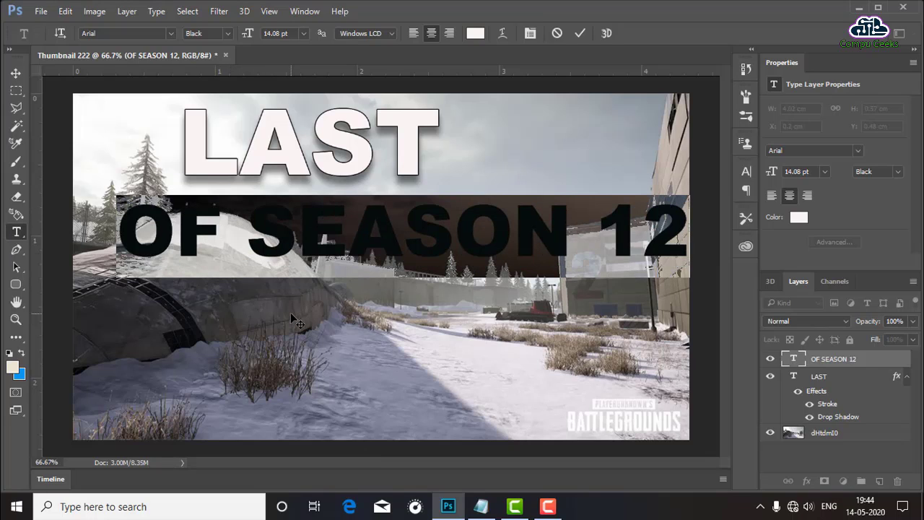
click(875, 363)
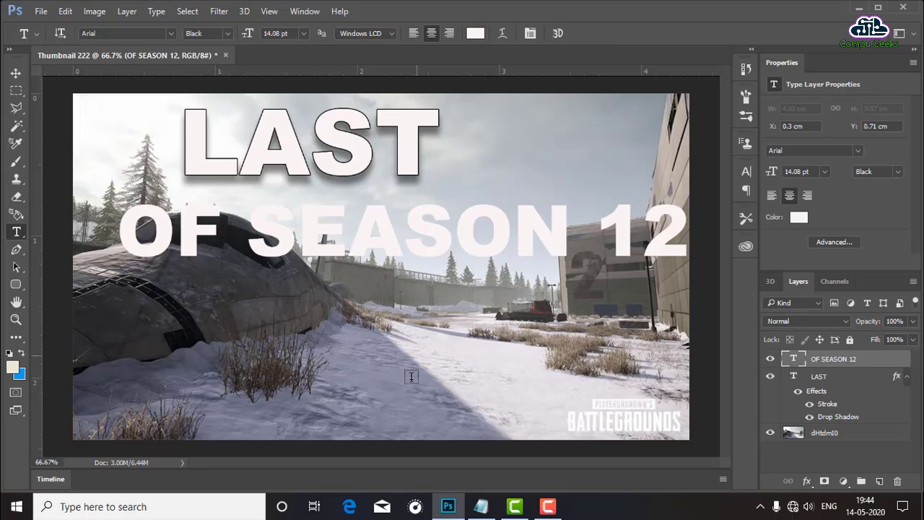
- Add a Drop Shadow effect to the OF SEASON 12 layer
double_click(870, 360)
click(233, 322)
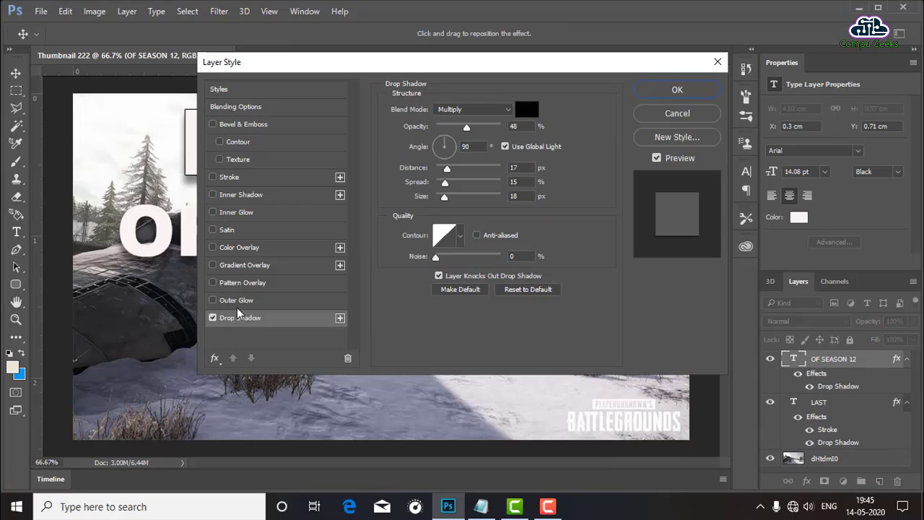
click(680, 90)
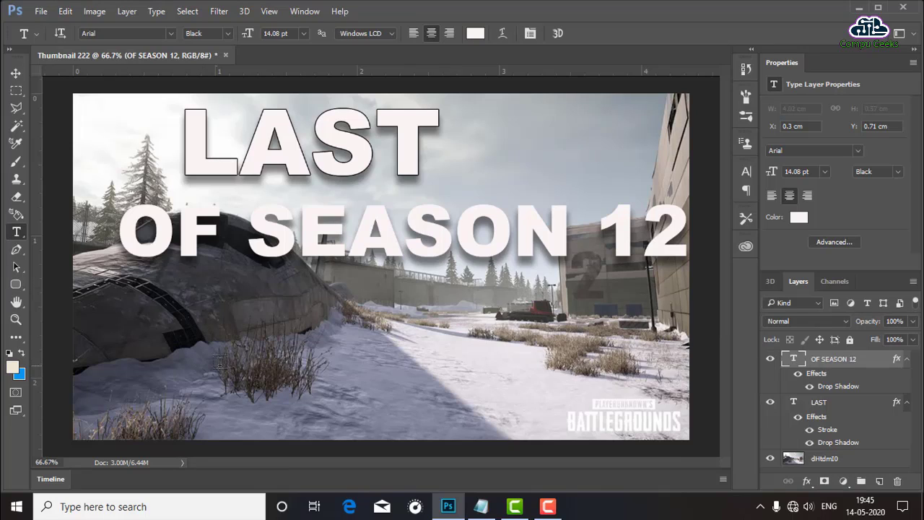
- Type 'VIKENDI' in capitals and position it beneath the OF SEASON 12 line
click(209, 340)
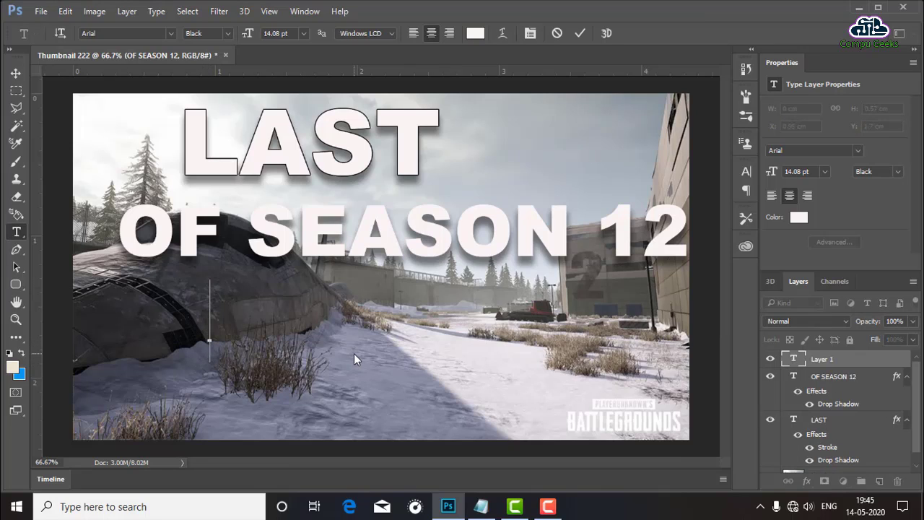
text(V)
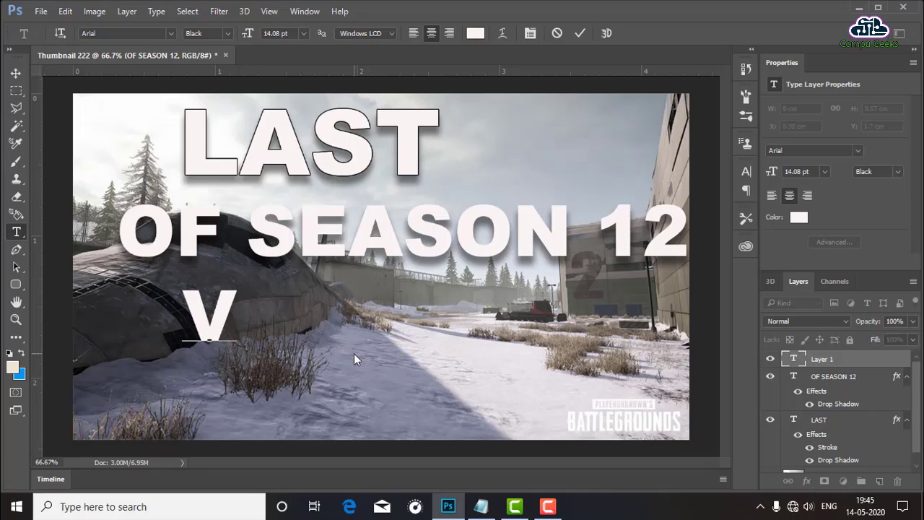
text(IK)
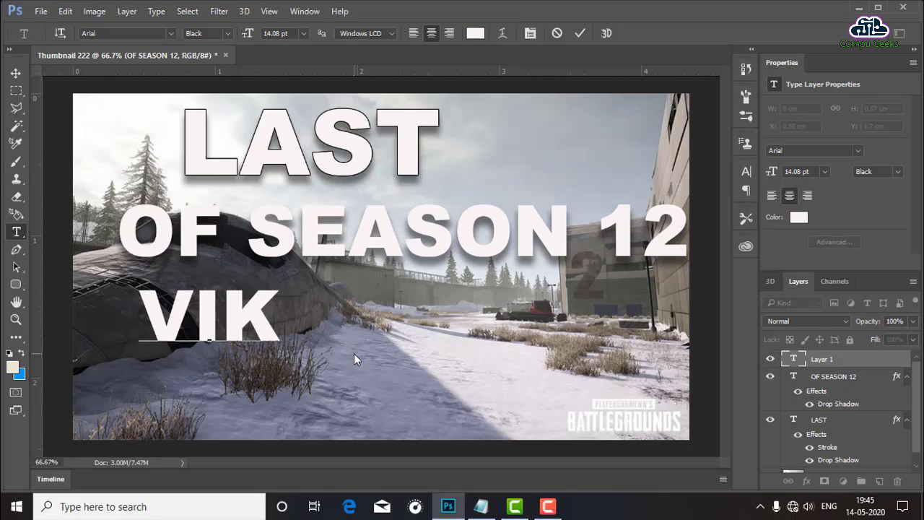
text(Endi)
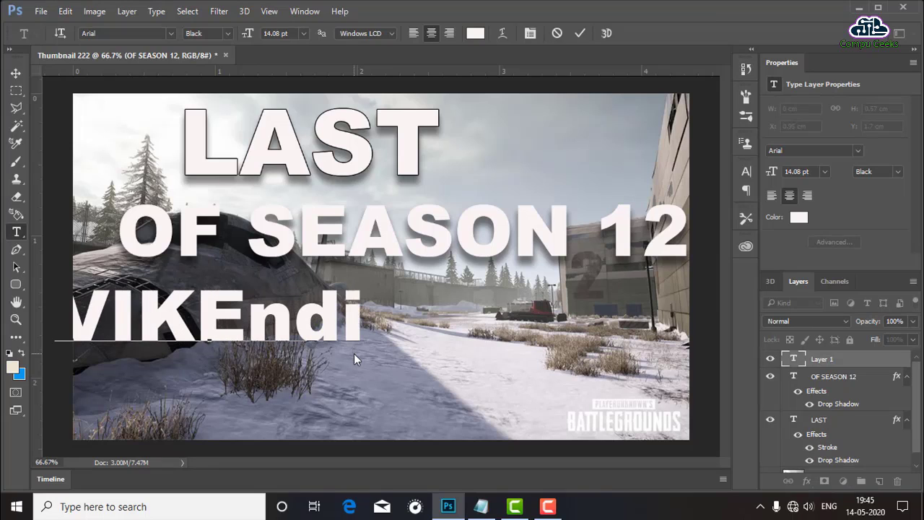
key(BackSpace)
key(BackSpace)
key(BackSpace)
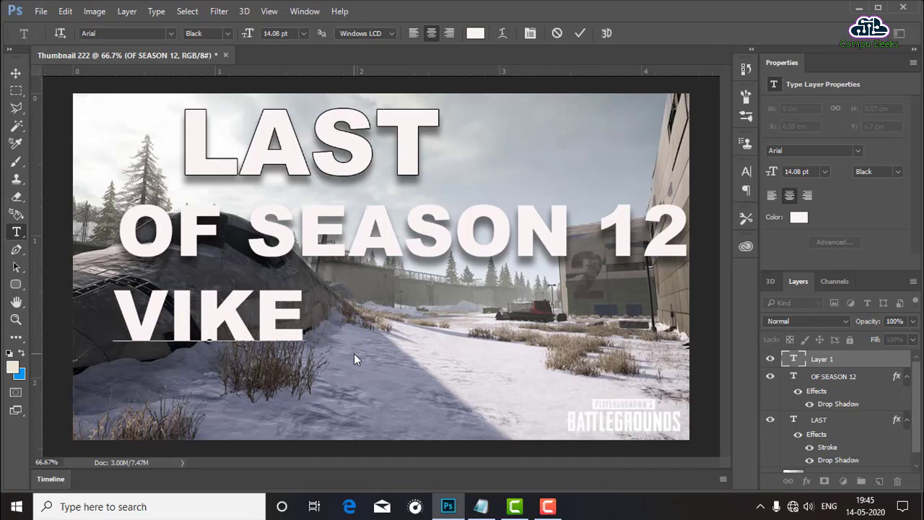
text(N)
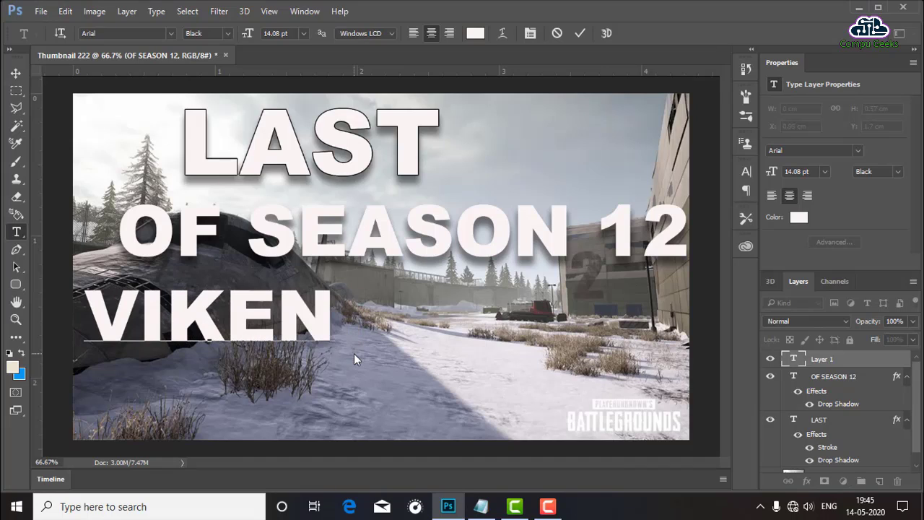
text(DI)
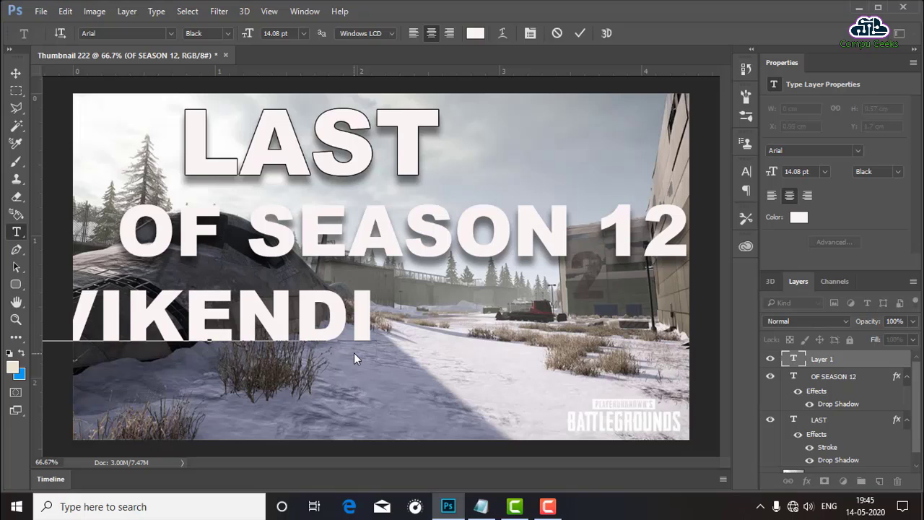
mouse_move(320, 371)
mouse_down()
mouse_move(470, 381)
mouse_move(383, 363)
mouse_move(408, 358)
mouse_up()
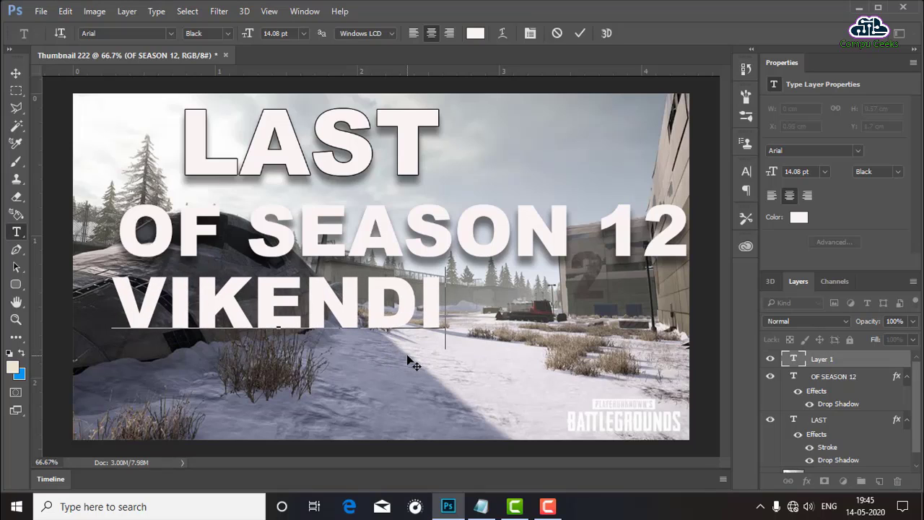
click(215, 167)
- Move the LAST and OF SEASON 12 layers left to line up with VIKENDI
drag(216, 167, 135, 169)
key(ctrl+Return)
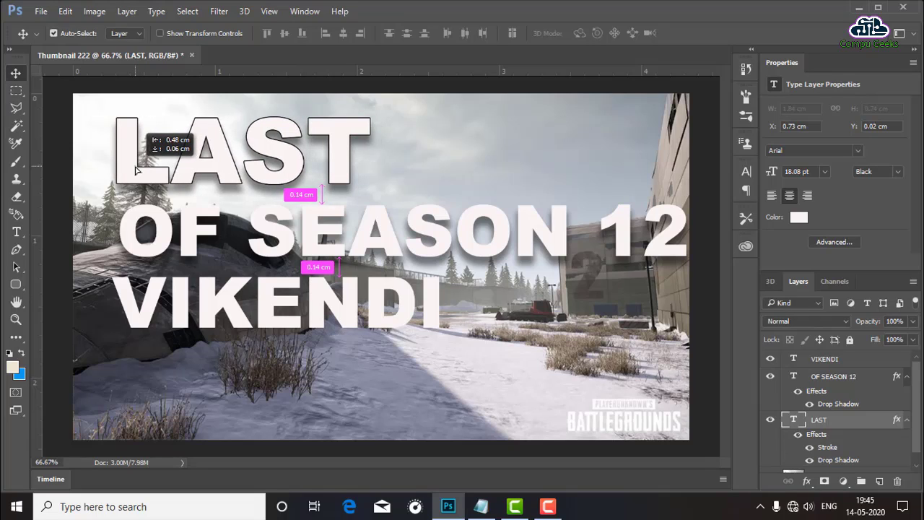
drag(131, 231, 123, 229)
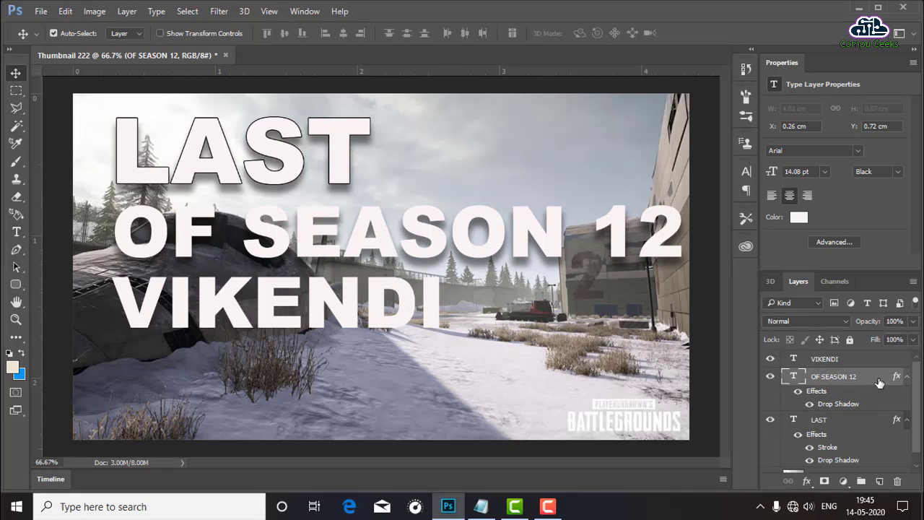
drag(917, 411, 920, 451)
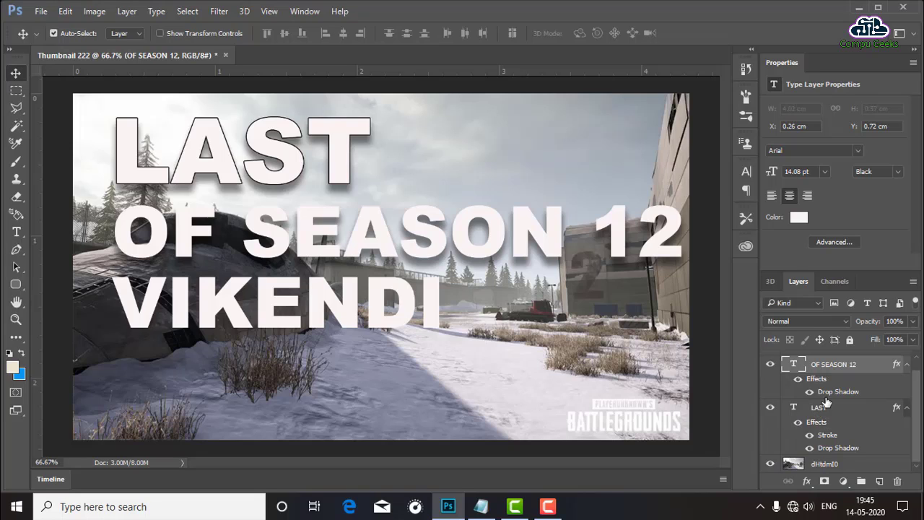
- Give the VIKENDI text layer a drop shadow, then select the dHtdmI0 screenshot layer
drag(918, 413, 918, 386)
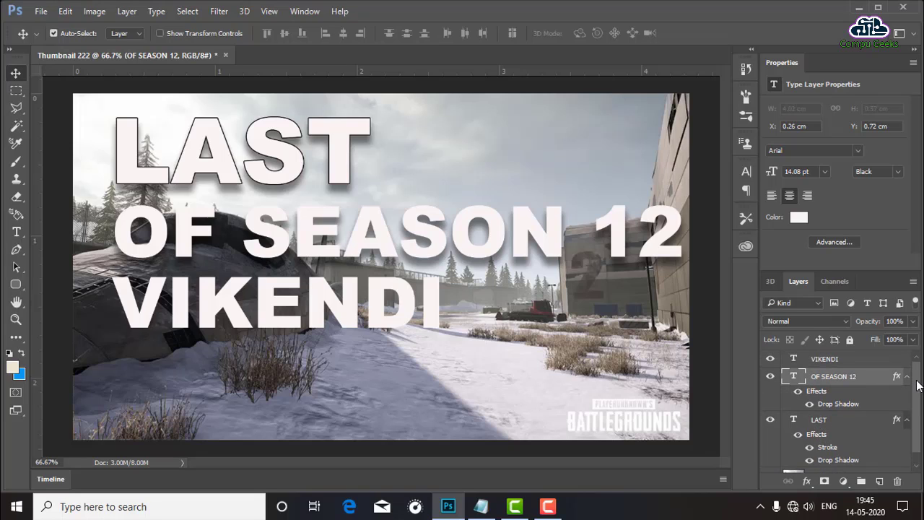
double_click(864, 363)
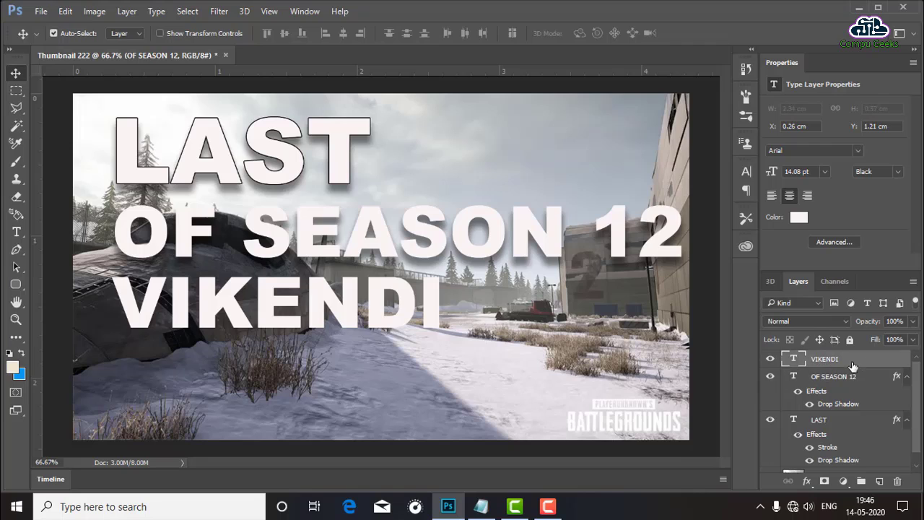
click(256, 317)
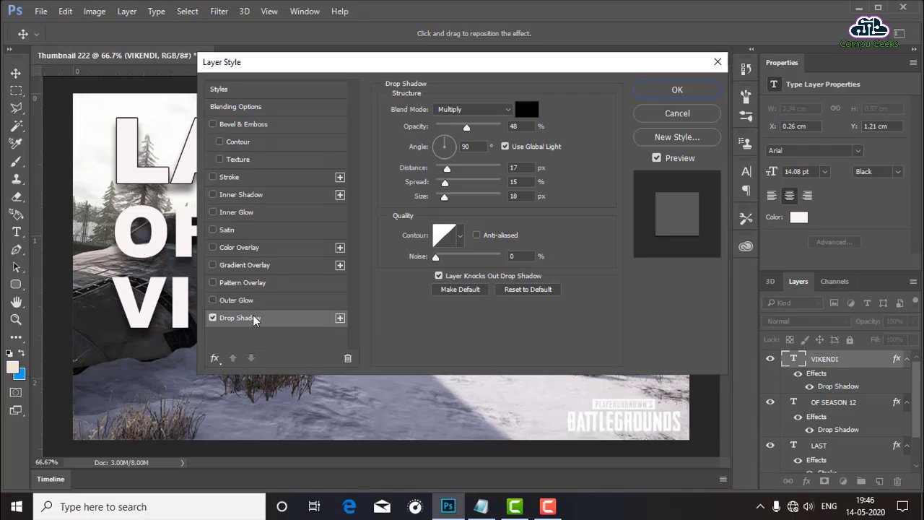
click(682, 92)
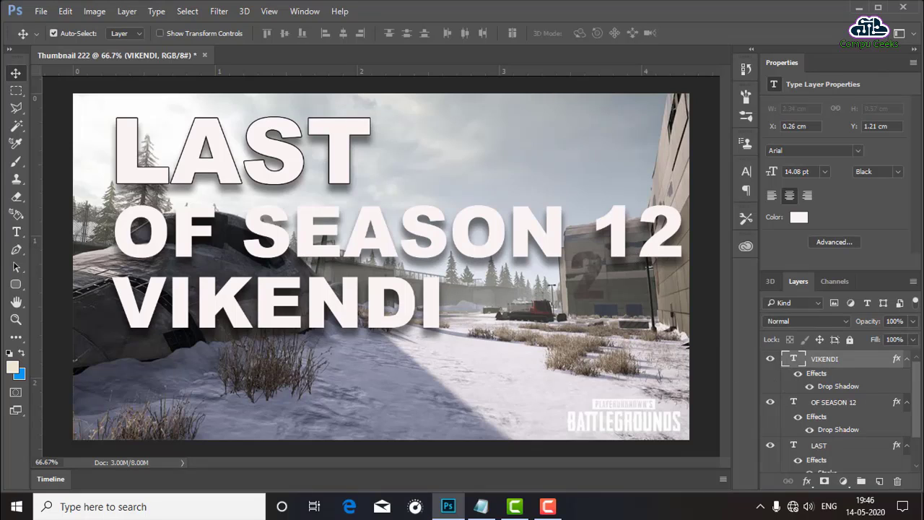
drag(919, 403, 913, 429)
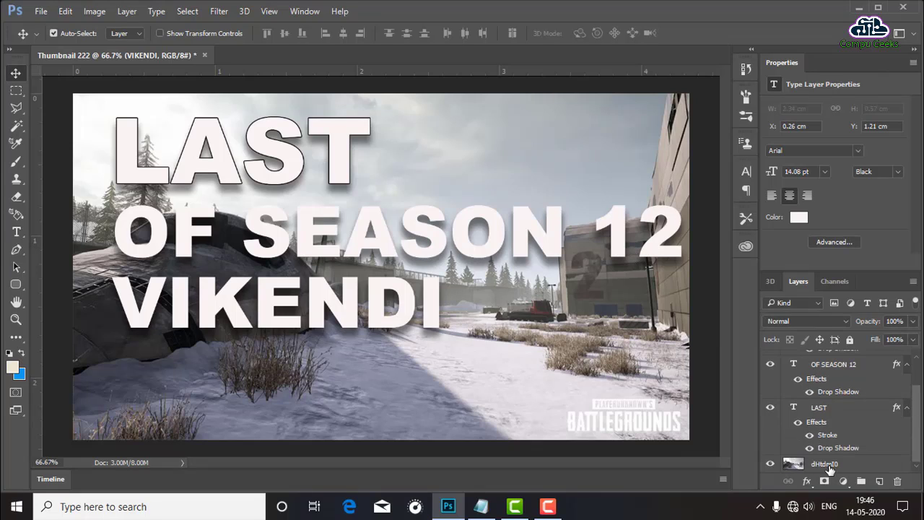
click(830, 469)
- Duplicate the dHtdmI0 screenshot layer as a new layer named 'Copy'
right_click(850, 470)
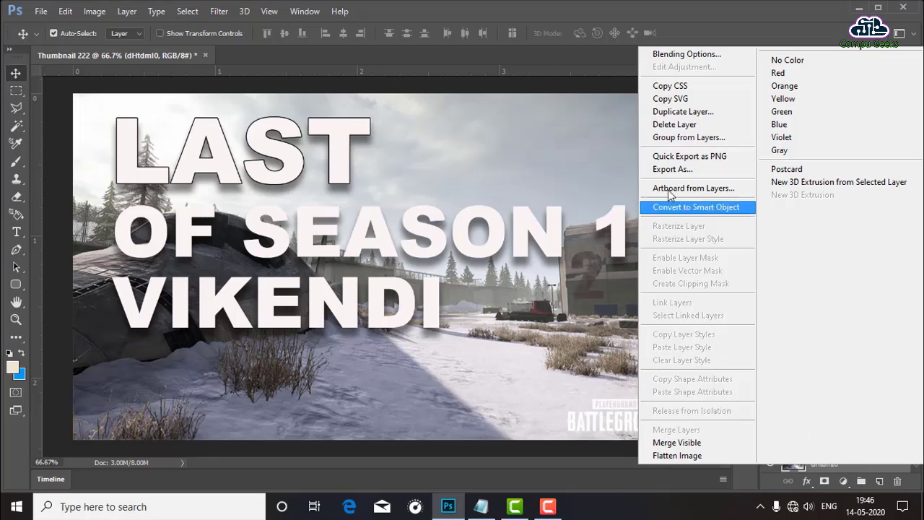
click(700, 113)
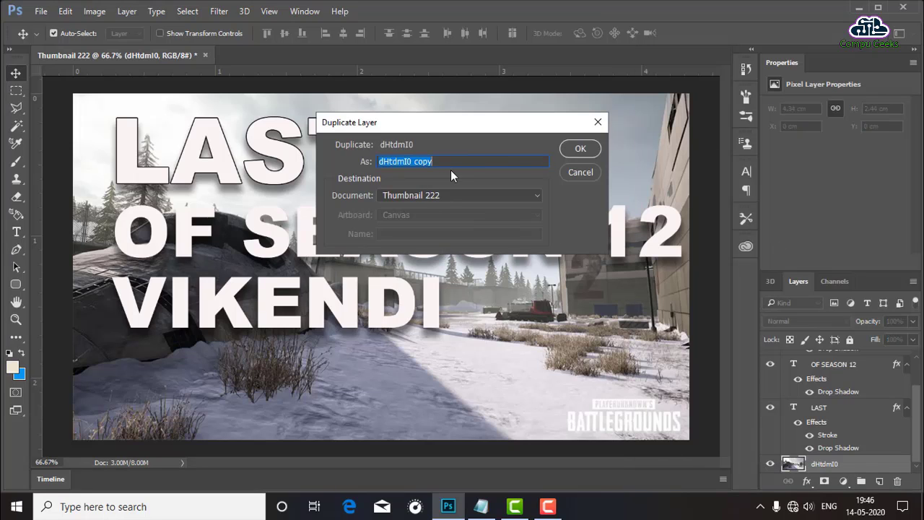
text(co)
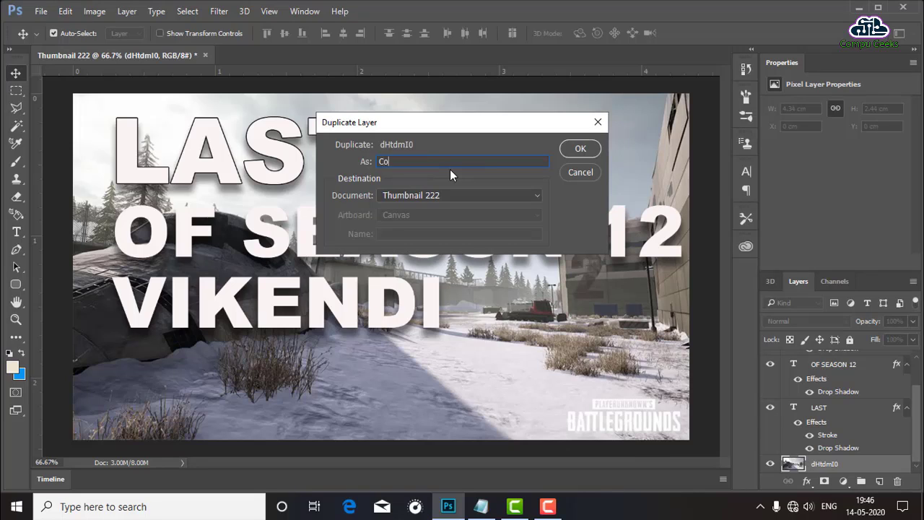
key(BackSpace)
key(BackSpace)
text(Copy)
key(Return)
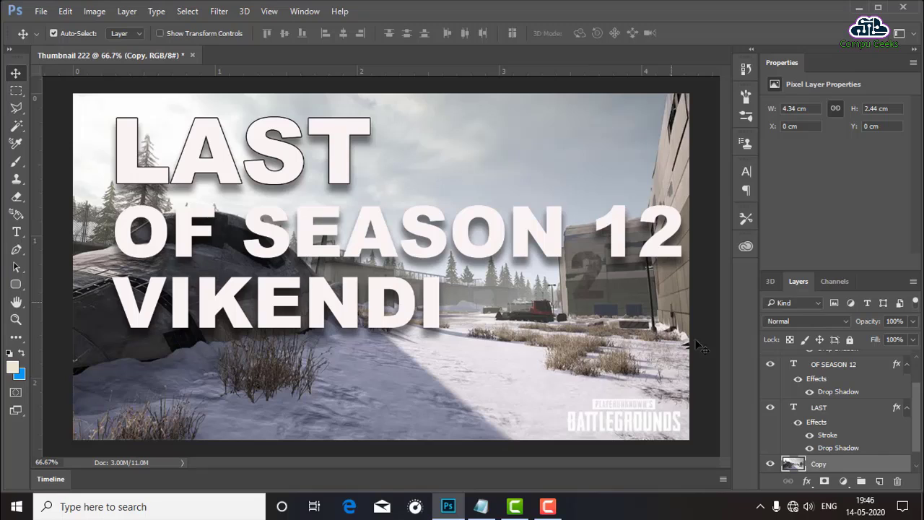
- Move the Copy layer above LAST and add a white layer mask to it
scroll(917, 448, down, 1)
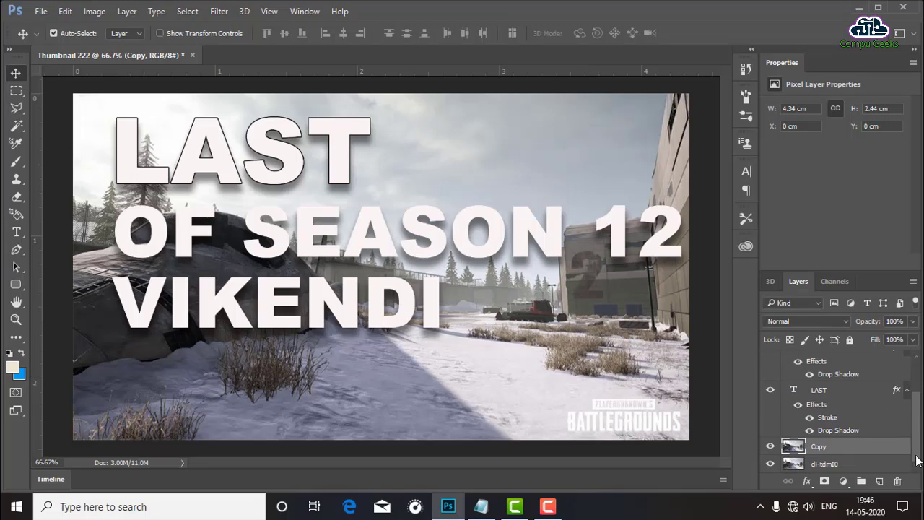
scroll(917, 444, up, 1)
scroll(917, 428, up, 1)
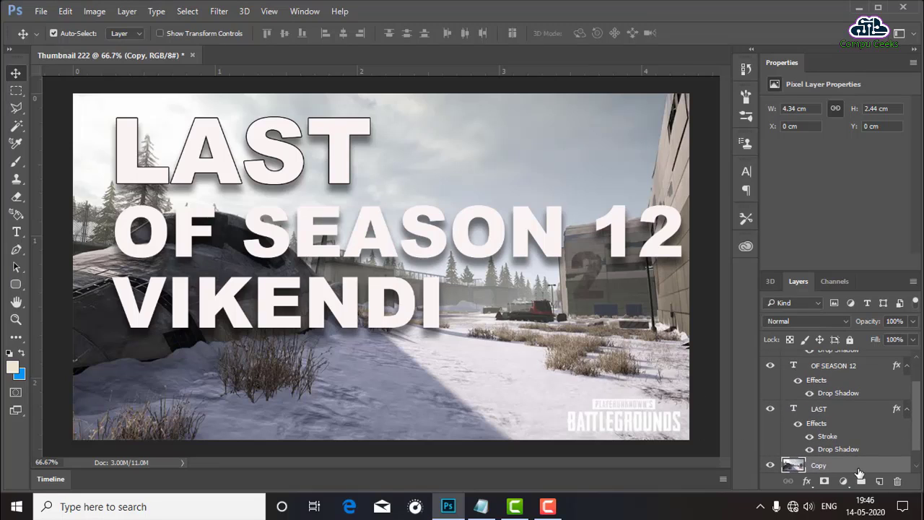
drag(859, 468, 857, 397)
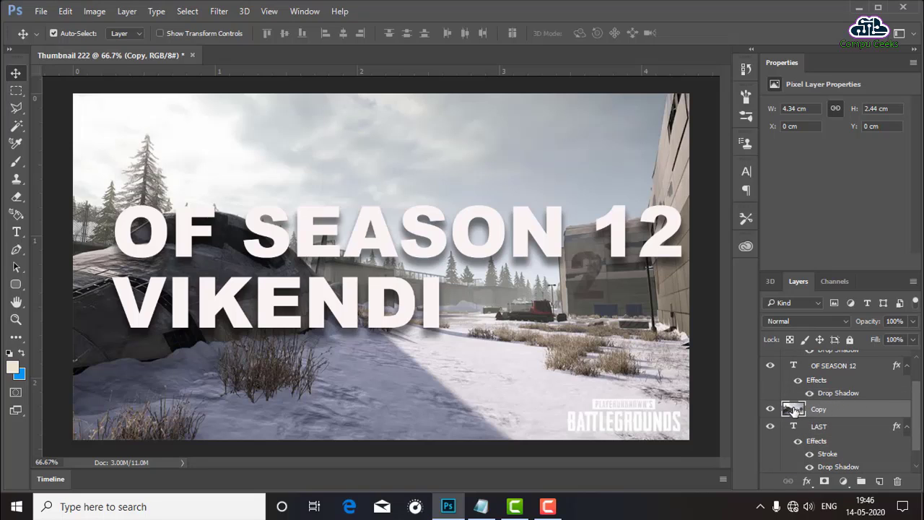
click(824, 482)
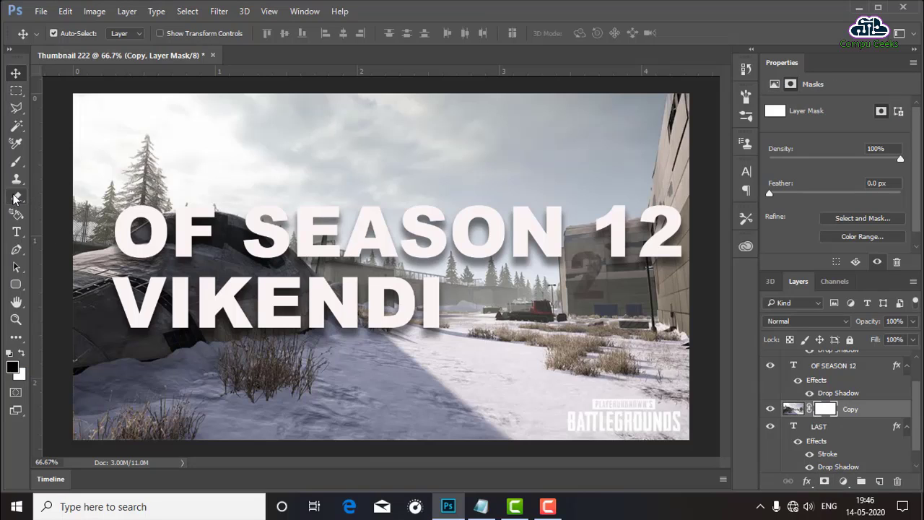
- Switch to the Brush tool and set its size to 64 px
click(17, 163)
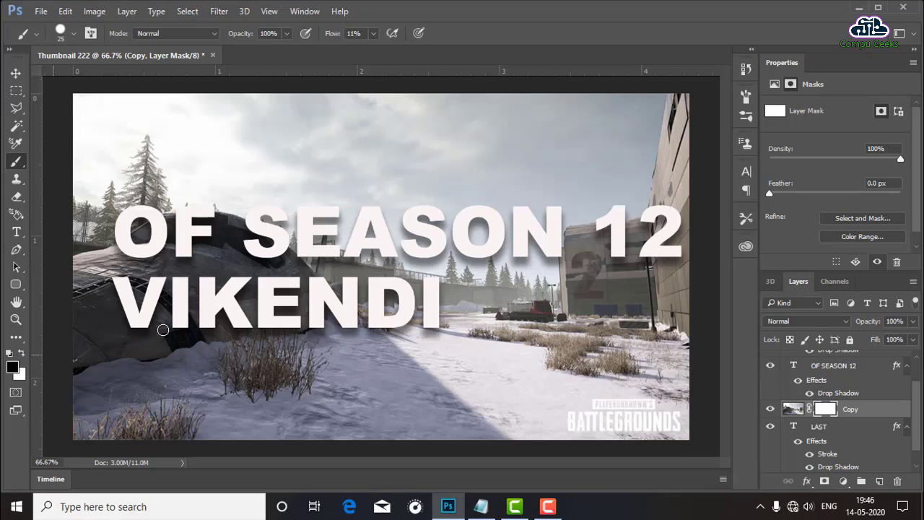
right_click(215, 152)
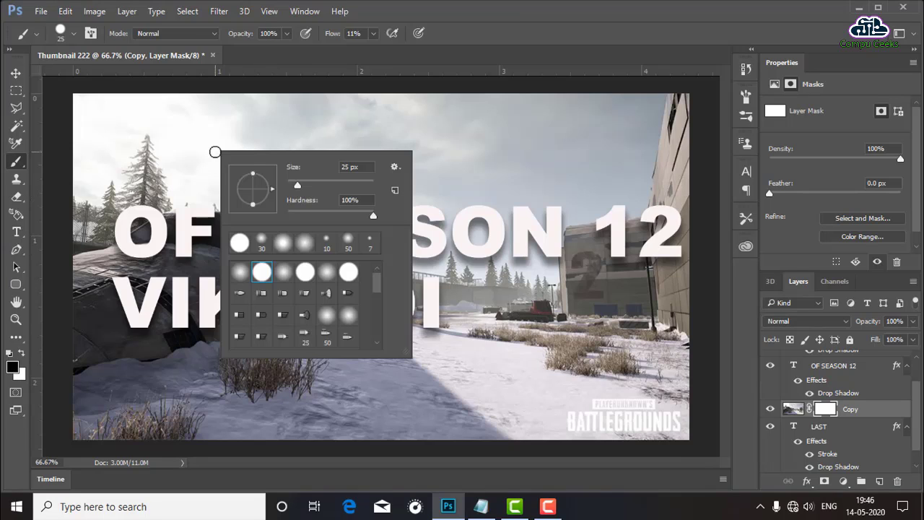
drag(297, 186, 306, 186)
drag(314, 187, 315, 186)
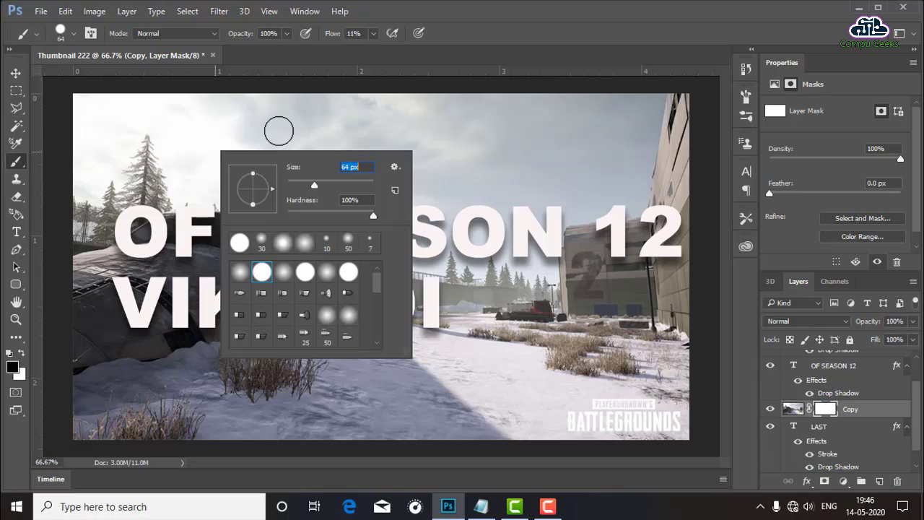
click(279, 131)
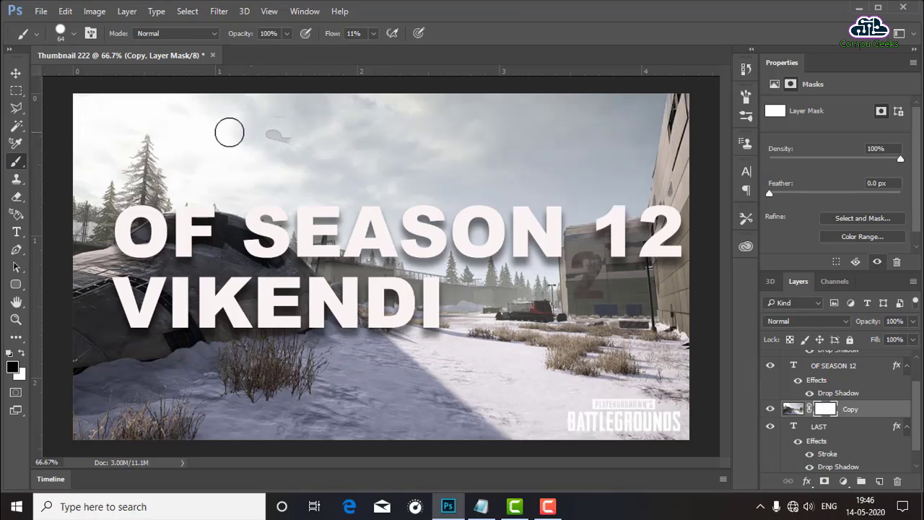
- Paint black on the Copy mask over the L, A, S and T of LAST, then swap to white
mouse_move(176, 132)
mouse_down()
mouse_move(225, 153)
mouse_move(181, 153)
mouse_move(169, 172)
mouse_move(149, 136)
mouse_move(120, 140)
mouse_move(119, 171)
mouse_move(184, 169)
mouse_move(194, 150)
mouse_up()
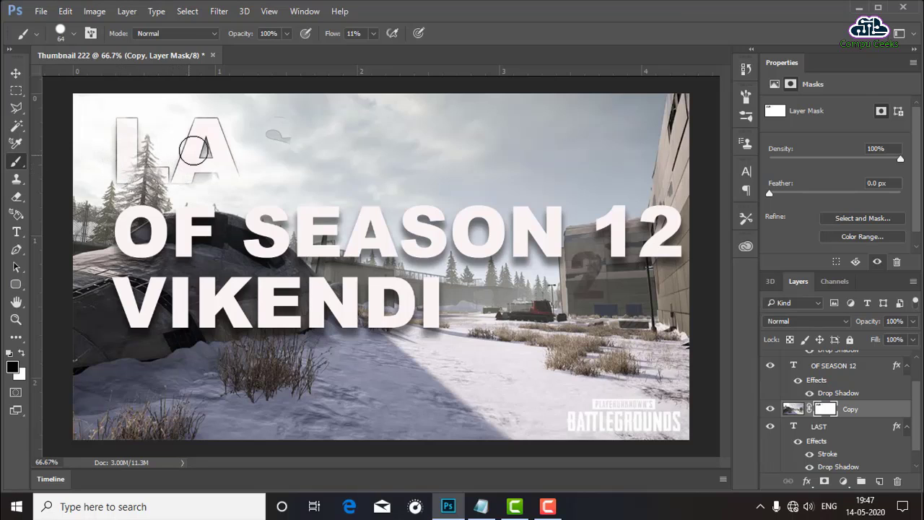
right_click(195, 149)
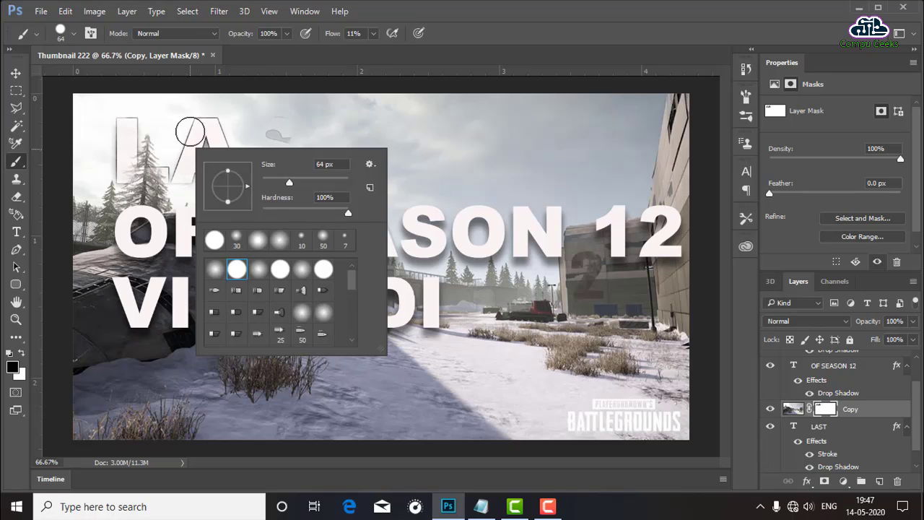
click(195, 128)
mouse_move(289, 127)
mouse_down()
mouse_move(262, 148)
mouse_move(269, 131)
mouse_move(267, 155)
mouse_move(289, 152)
mouse_move(252, 161)
mouse_move(261, 168)
mouse_up()
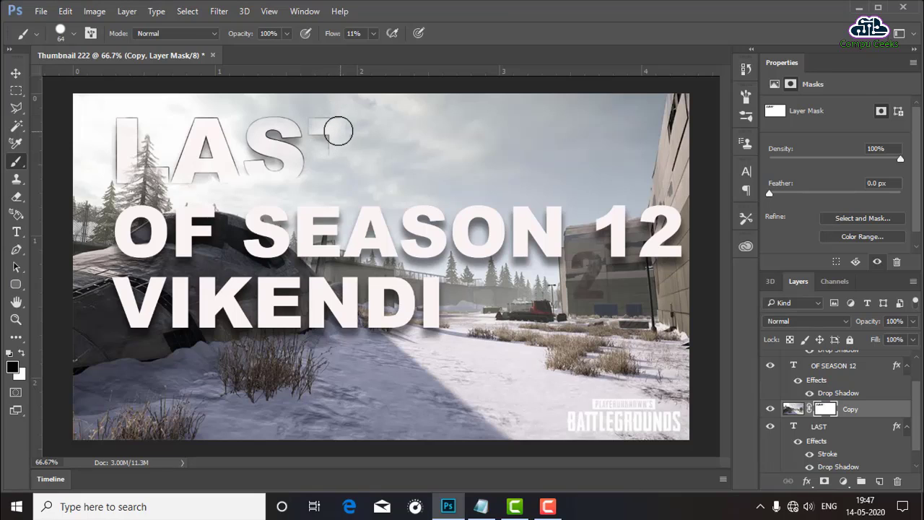
mouse_move(339, 132)
mouse_down()
mouse_move(353, 123)
mouse_move(361, 137)
mouse_move(340, 144)
mouse_move(332, 161)
mouse_move(363, 134)
mouse_move(340, 123)
mouse_up()
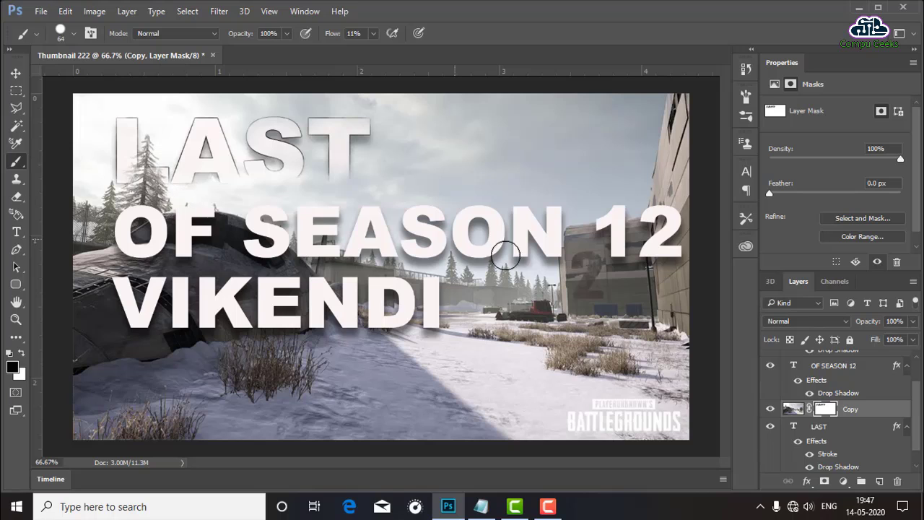
click(22, 352)
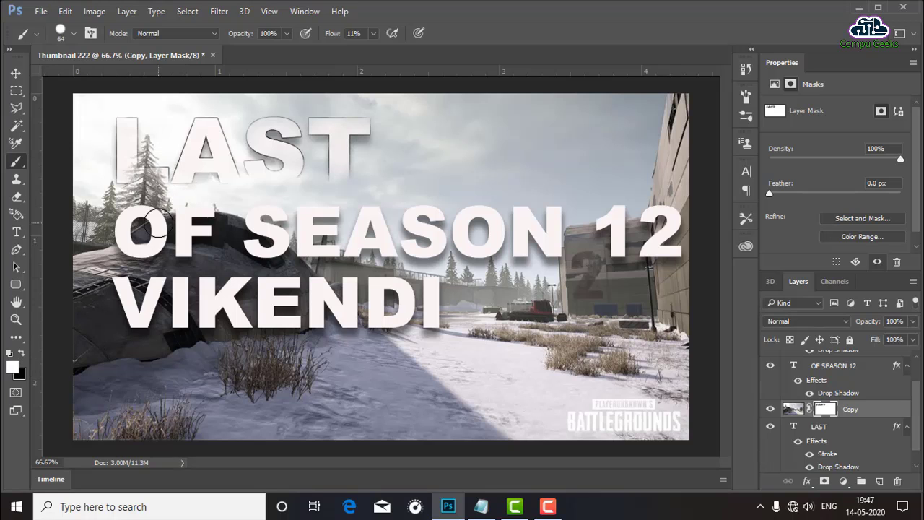
- Zoom to 200%, shrink the brush to 23 px, and paint the tree trunk back inside the L
key(ctrl+plus)
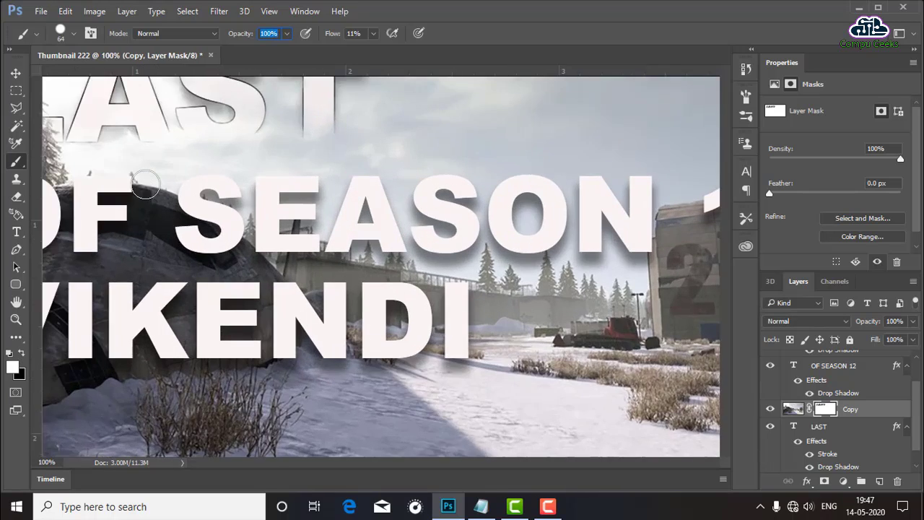
key(ctrl+plus)
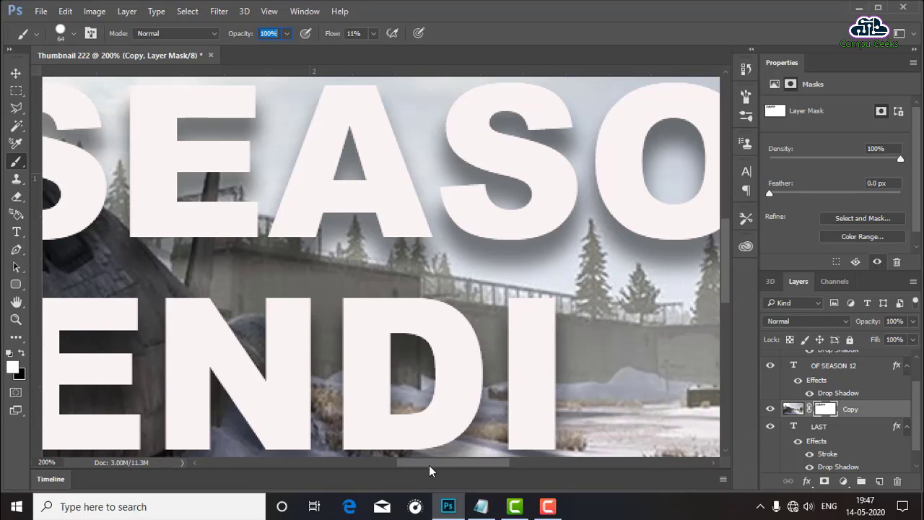
drag(429, 466, 325, 466)
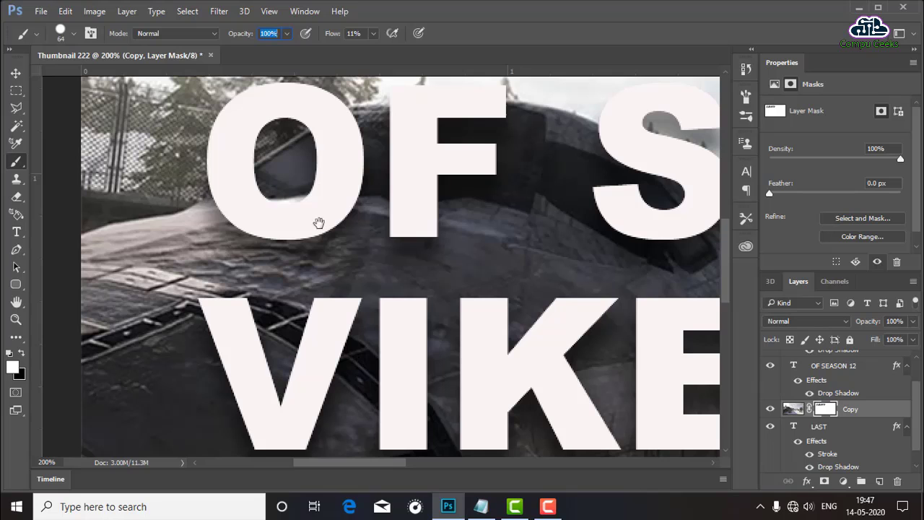
drag(725, 282, 722, 215)
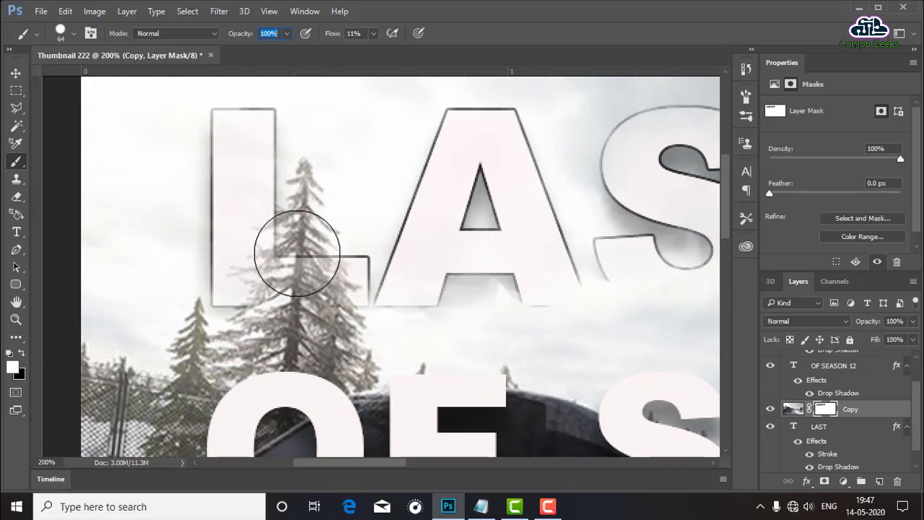
right_click(285, 254)
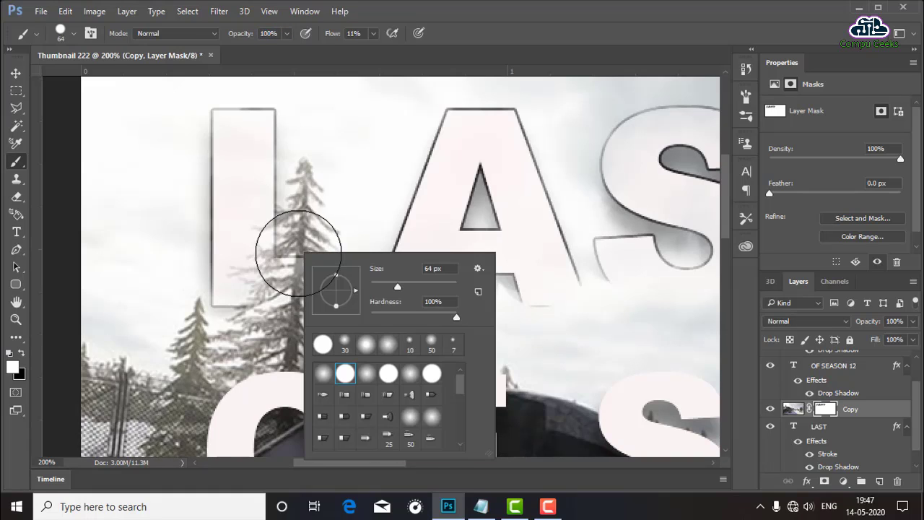
drag(390, 289, 381, 285)
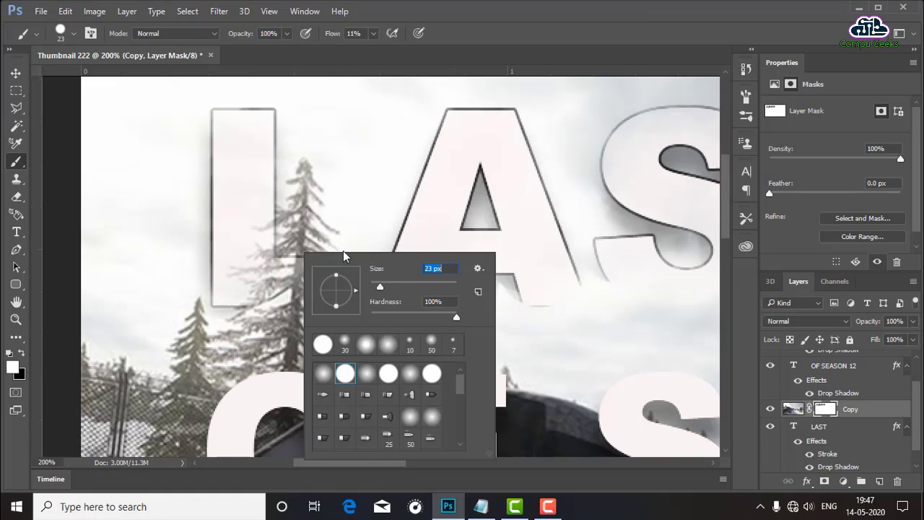
click(304, 228)
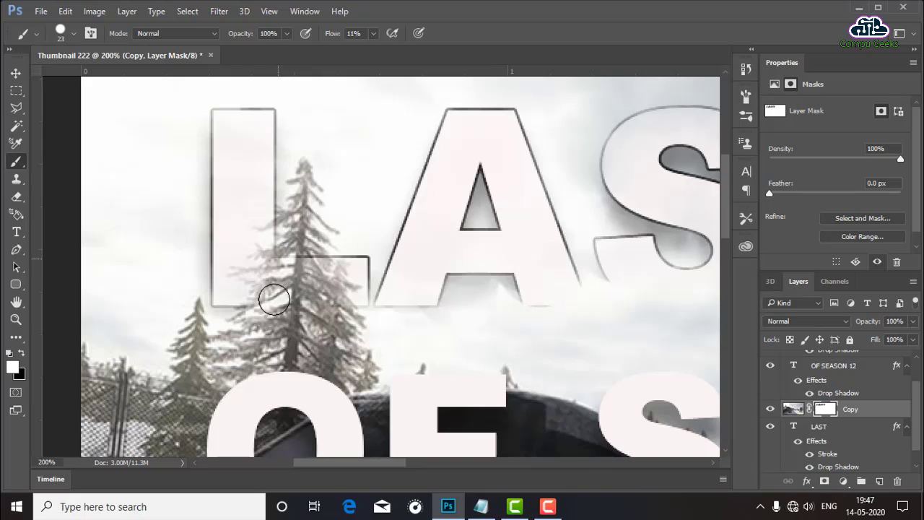
mouse_move(294, 276)
mouse_down()
mouse_move(307, 312)
mouse_move(291, 210)
mouse_up()
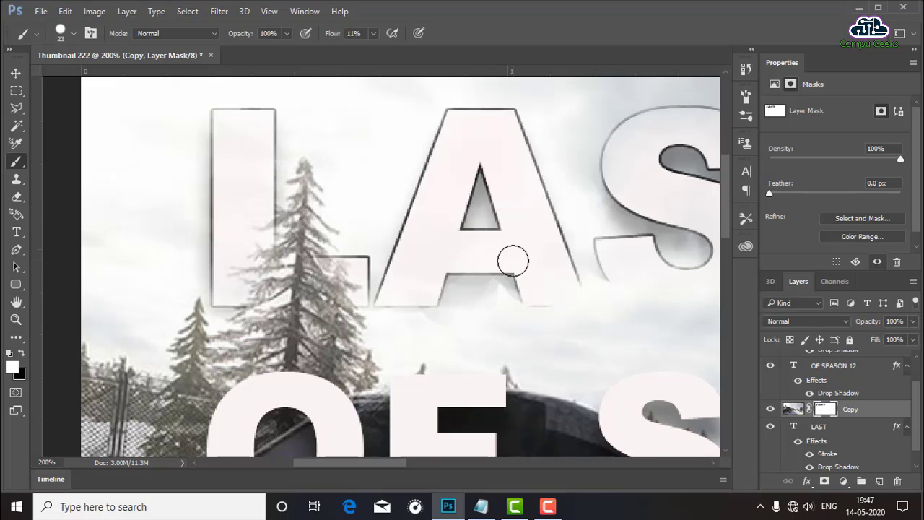
- Paint black to reveal the lower S outline, then pan toward the T and OF S letters
drag(473, 263, 274, 273)
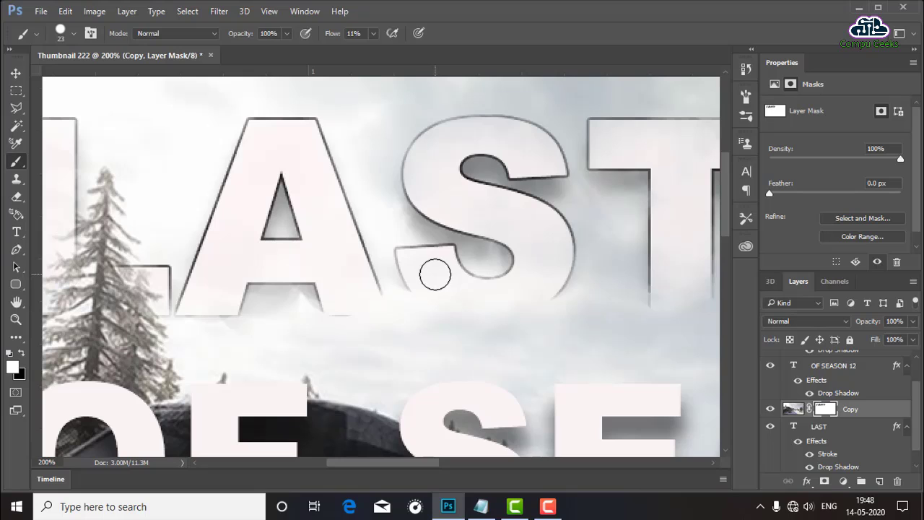
click(21, 353)
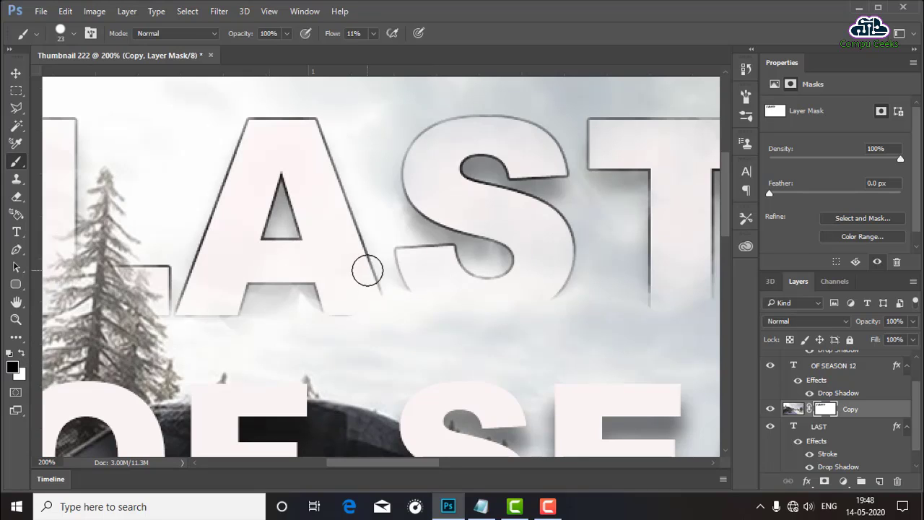
mouse_move(367, 264)
mouse_down()
mouse_move(517, 250)
mouse_move(495, 263)
mouse_move(431, 257)
mouse_up()
drag(604, 241, 447, 283)
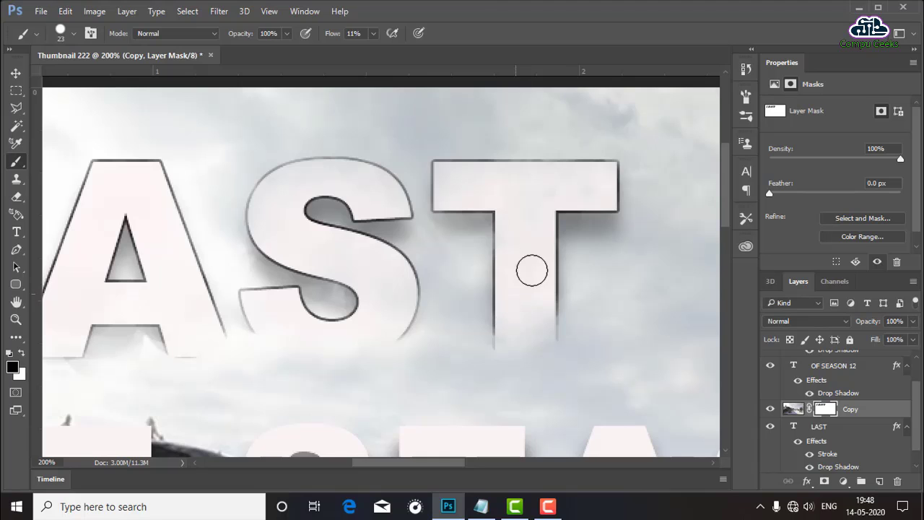
drag(532, 268, 507, 202)
drag(532, 339, 629, 346)
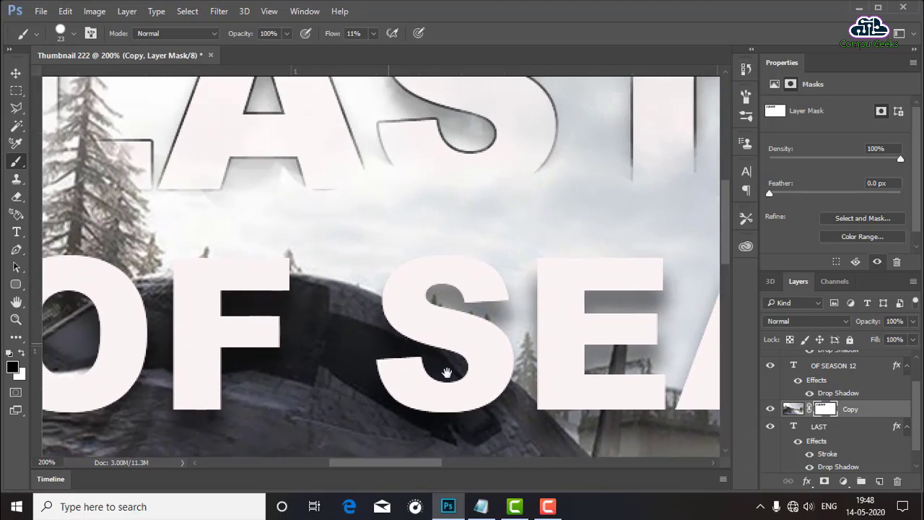
drag(443, 368, 540, 320)
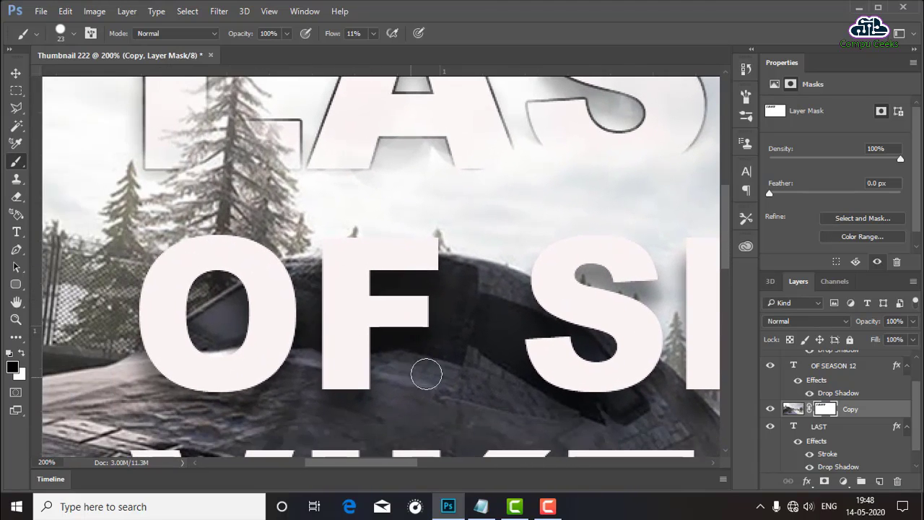
- Move OF SEASON 12 below the Copy layer, reselect the Copy mask, and zoom to 100%
drag(917, 412, 914, 396)
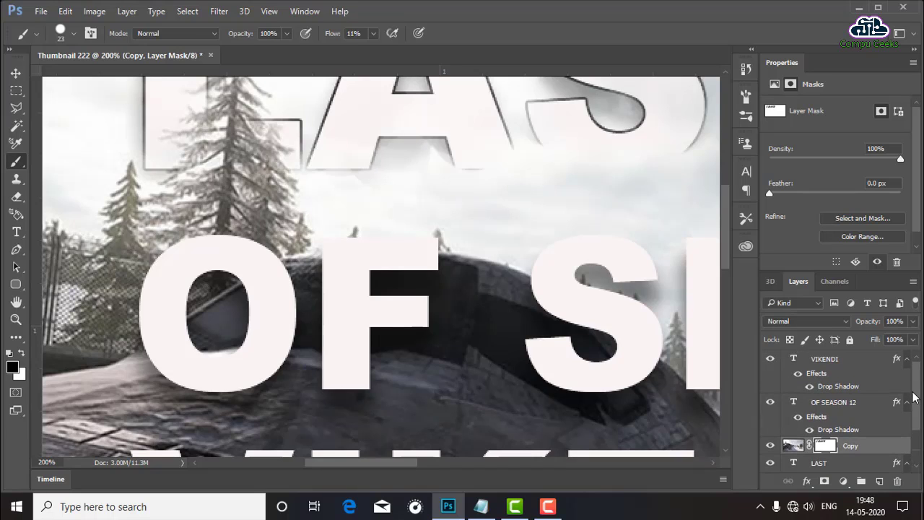
drag(840, 402, 841, 453)
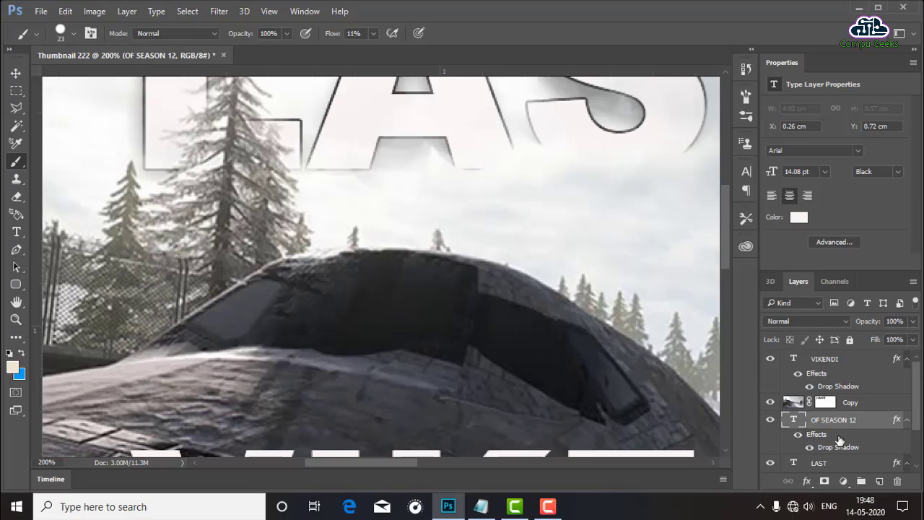
click(825, 403)
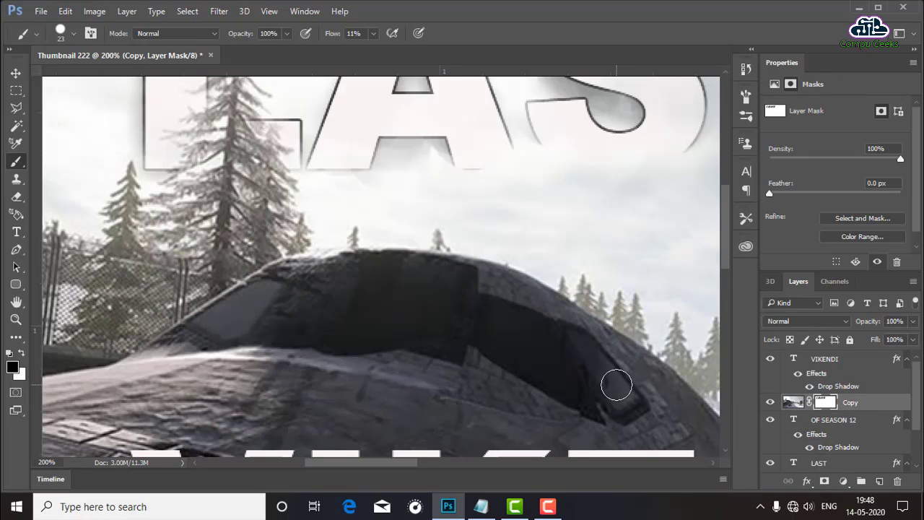
key(ctrl+minus)
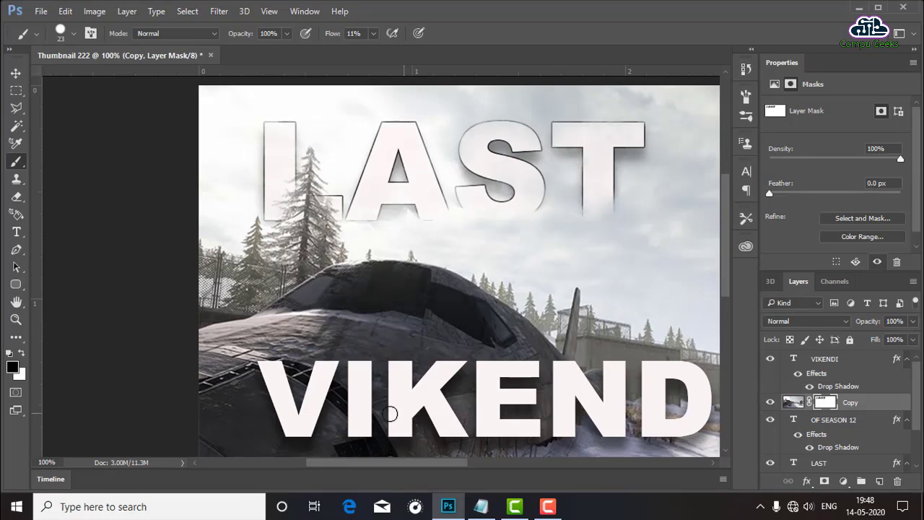
- In the Notepad tutorial notes, start a new line reading 'you can zoom in or out just press'
click(481, 506)
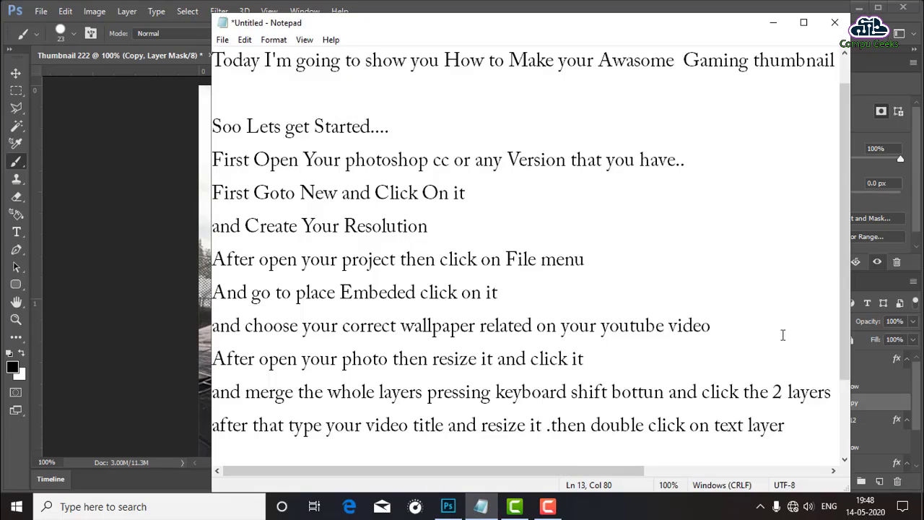
scroll(847, 393, down, 1)
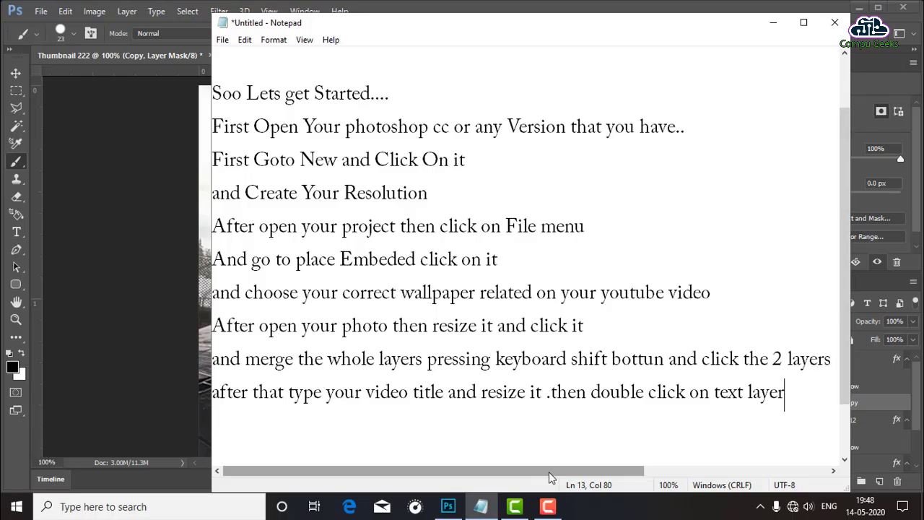
mouse_move(553, 471)
mouse_down()
mouse_move(569, 471)
mouse_move(553, 470)
mouse_up()
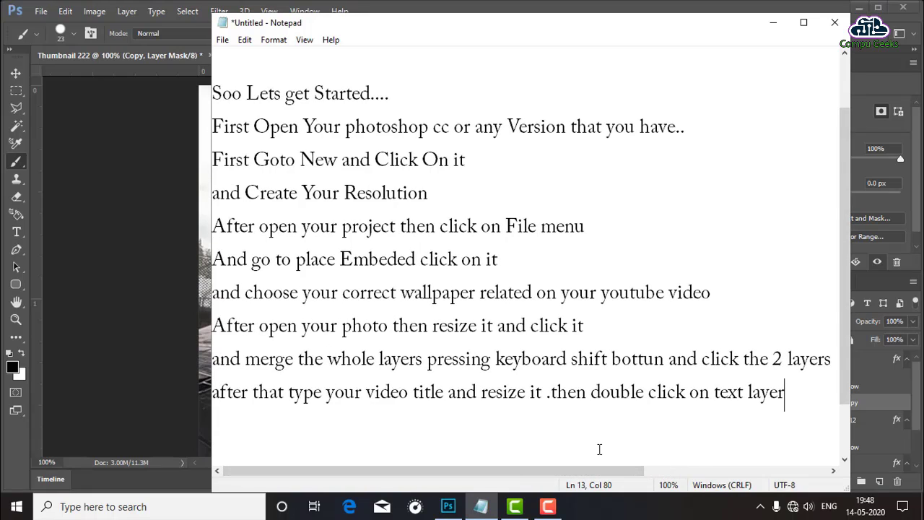
key(Return)
text(yo )
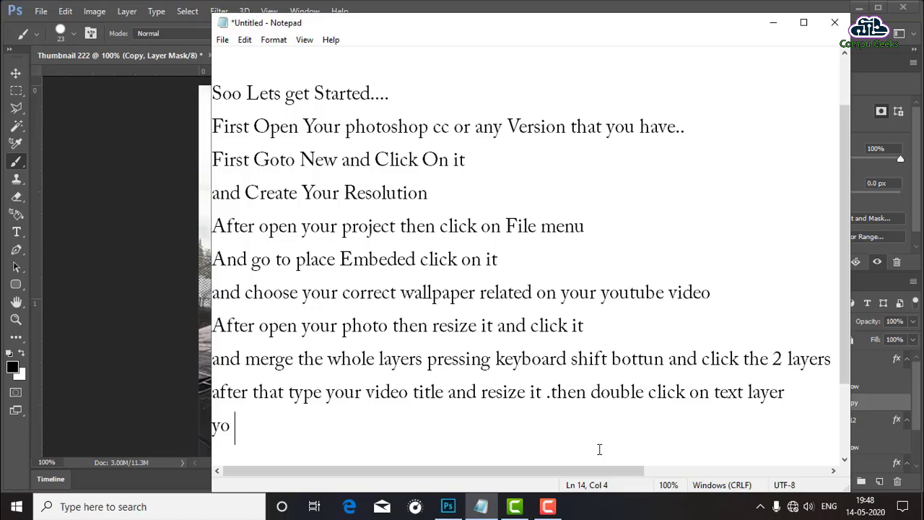
text(can co)
text(n)
key(BackSpace)
key(BackSpace)
text(zoom)
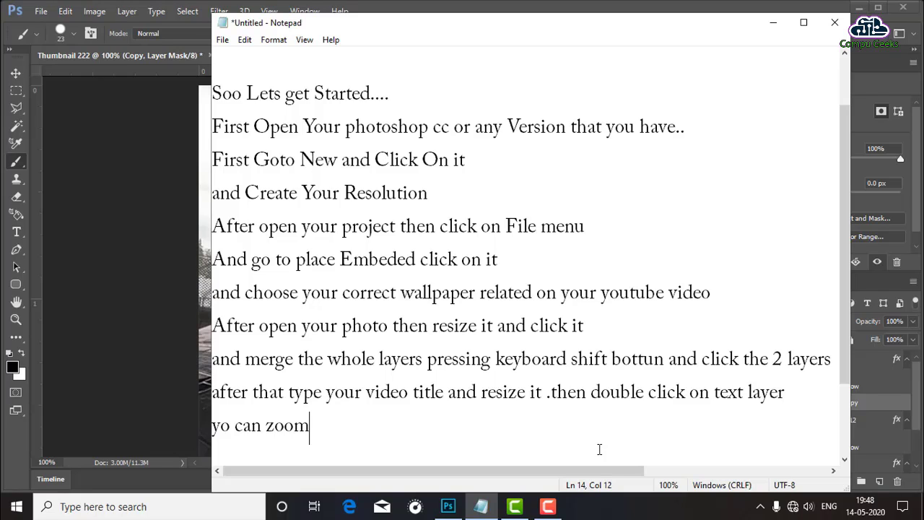
text(in o)
text(r out ju)
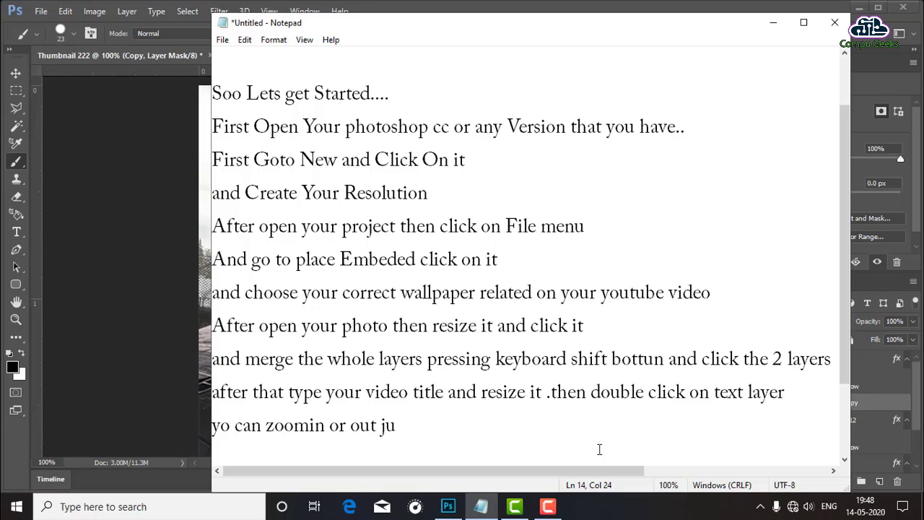
text(s)
text(t p)
text(ressi)
- Finish the zoom tip with 'on your keyboard CTRL "+ or -"' and fix its typos
text(n)
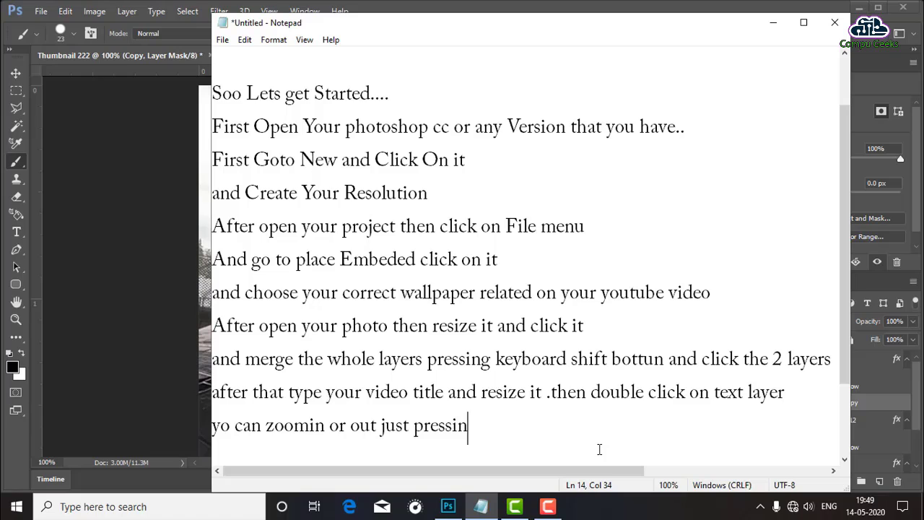
text(g k)
text(on your)
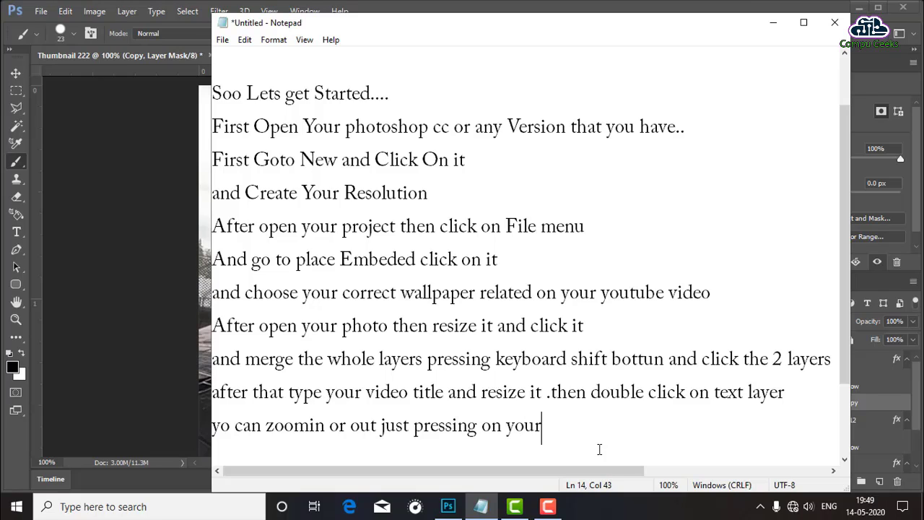
text(ke)
text(ybo)
text(a)
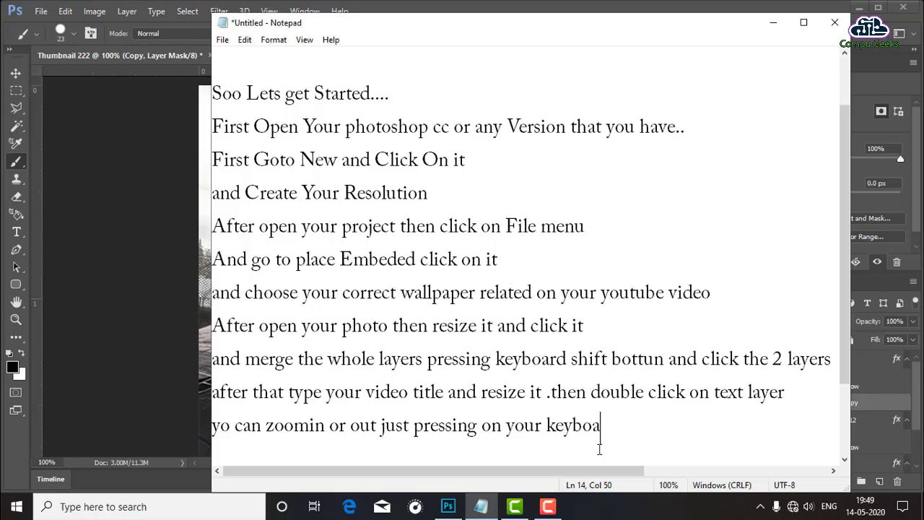
text(d)
key(BackSpace)
text(rd )
text(CTR)
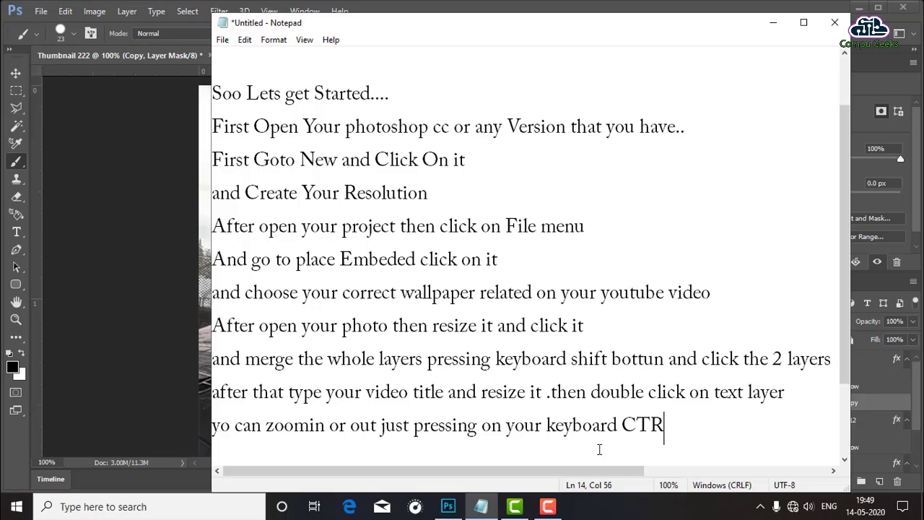
text(L)
key(BackSpace)
text(+ "+)
text( o)
text(r -)
text(")
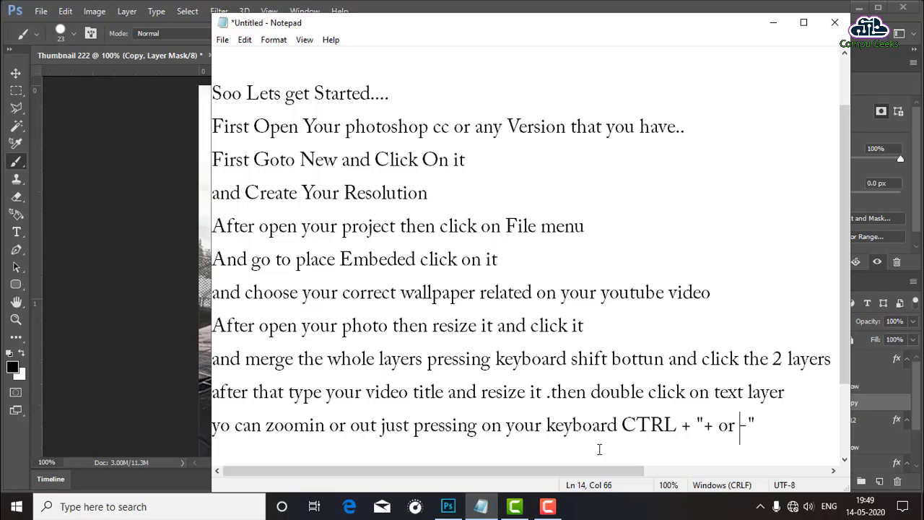
click(309, 430)
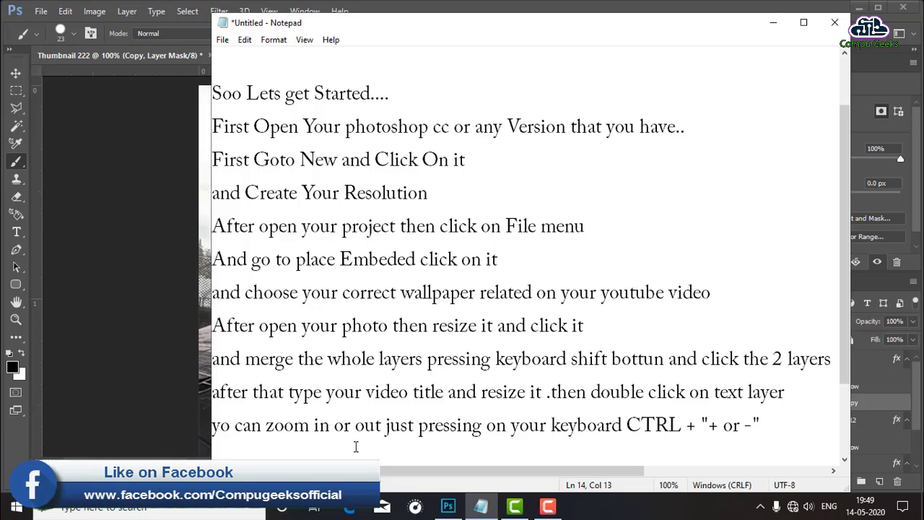
- Back in Photoshop at 50% zoom, move VIKENDI below the Copy layer and reselect the Copy mask
click(773, 22)
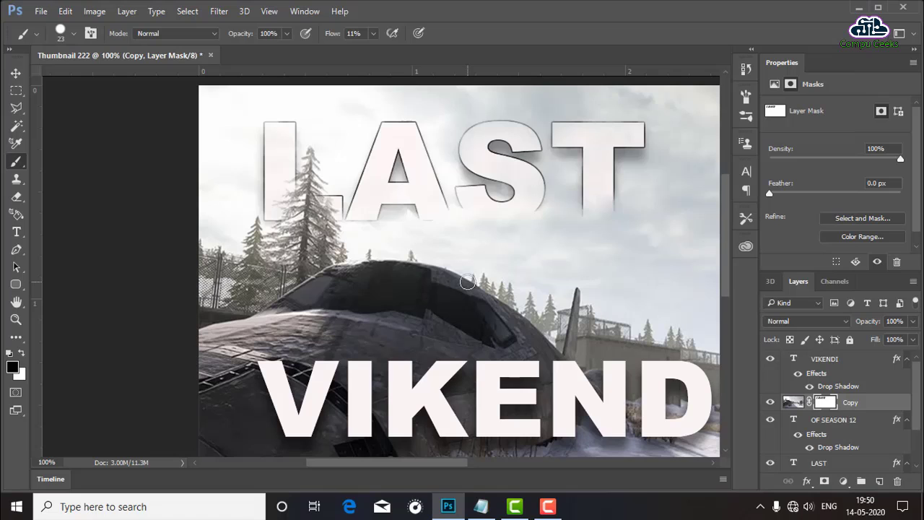
key(ctrl+minus)
key(ctrl+minus)
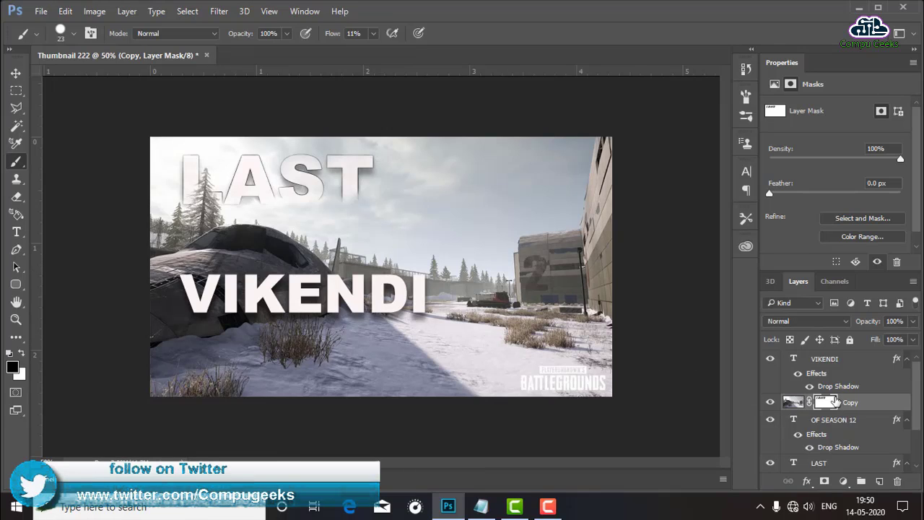
click(834, 362)
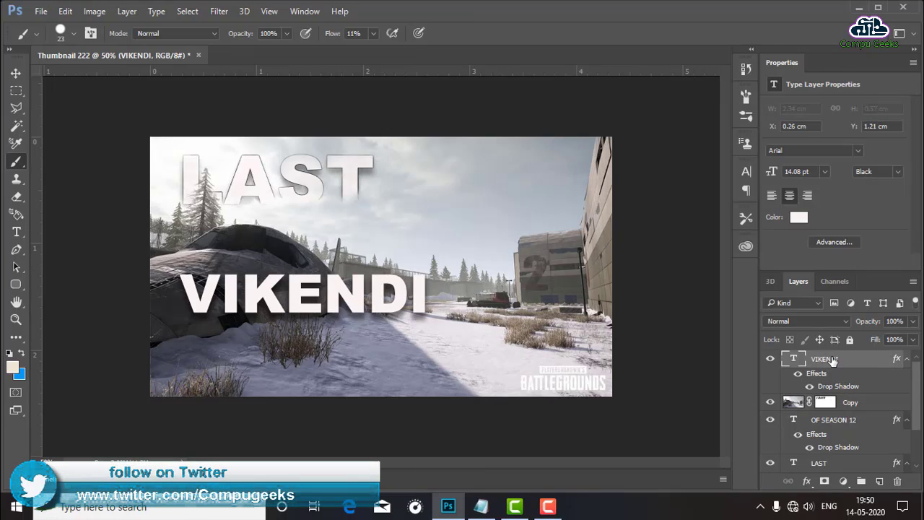
drag(831, 360, 833, 440)
click(826, 360)
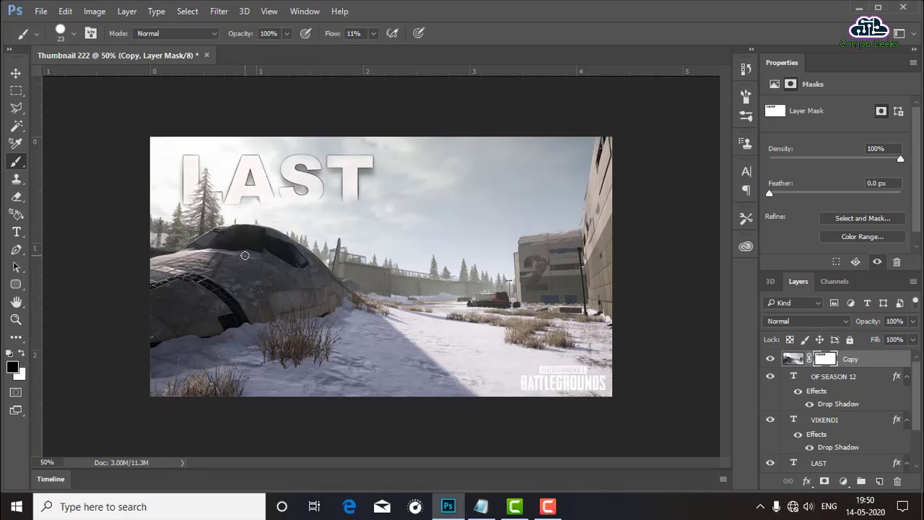
- Enlarge the brush and paint the Copy mask to reveal the OF letters
key(bracketright)
key(bracketright)
key(bracketright)
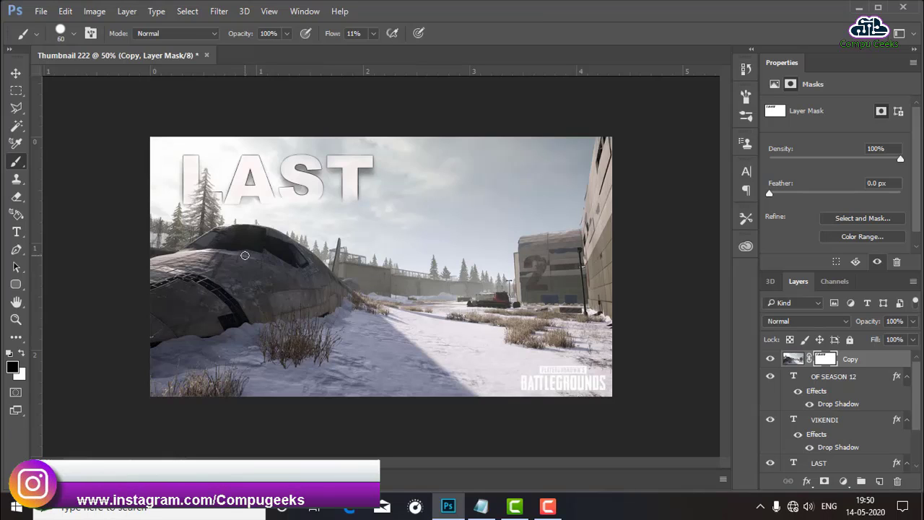
key(bracketright)
key(bracketright)
key(bracketright)
mouse_move(238, 245)
mouse_down()
mouse_move(188, 232)
mouse_move(252, 230)
mouse_move(238, 264)
mouse_move(243, 235)
mouse_move(256, 235)
mouse_move(232, 251)
mouse_move(240, 228)
mouse_move(191, 247)
mouse_move(268, 258)
mouse_move(281, 230)
mouse_move(308, 236)
mouse_up()
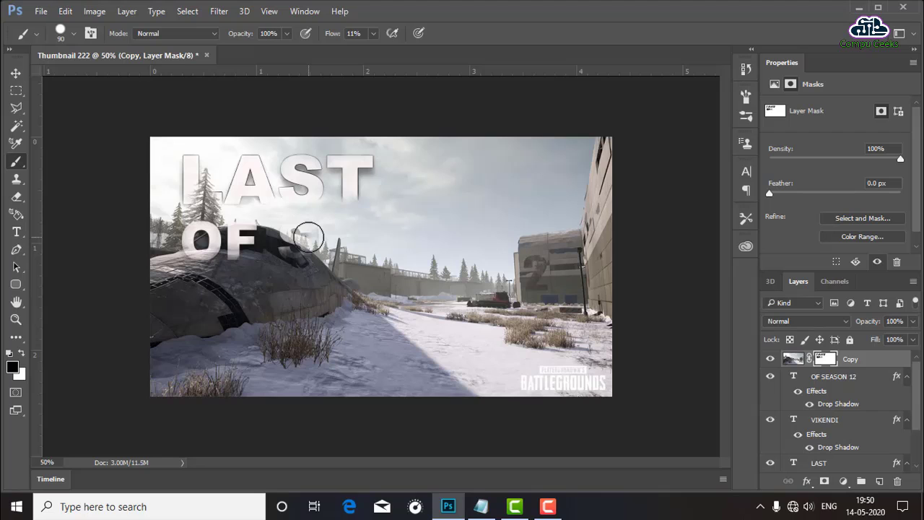
- Zoom in, set the brush to 59 px, reveal more of the S, and select OF SEASON 12
key(ctrl+plus)
key(ctrl+plus)
key(ctrl+plus)
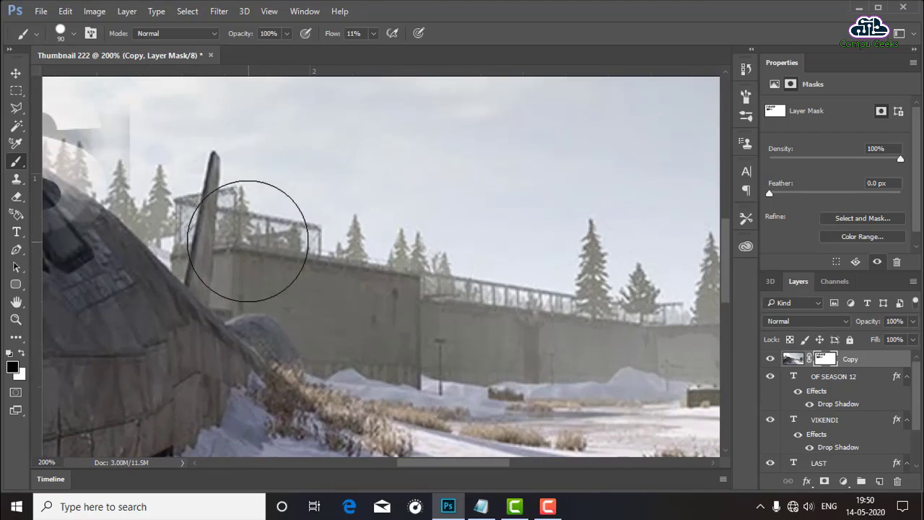
mouse_move(215, 238)
mouse_down()
mouse_move(421, 334)
mouse_move(376, 339)
mouse_move(385, 354)
mouse_move(433, 330)
mouse_up()
right_click(433, 330)
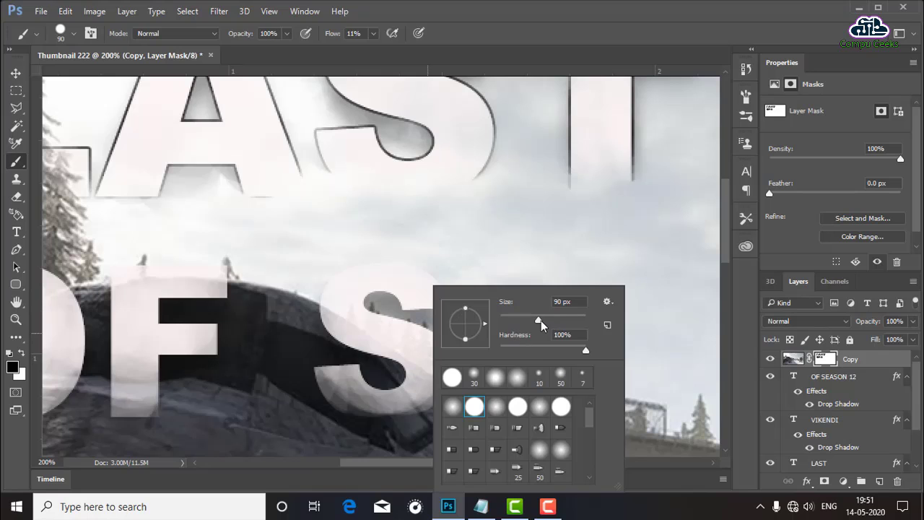
drag(541, 321, 525, 321)
click(392, 320)
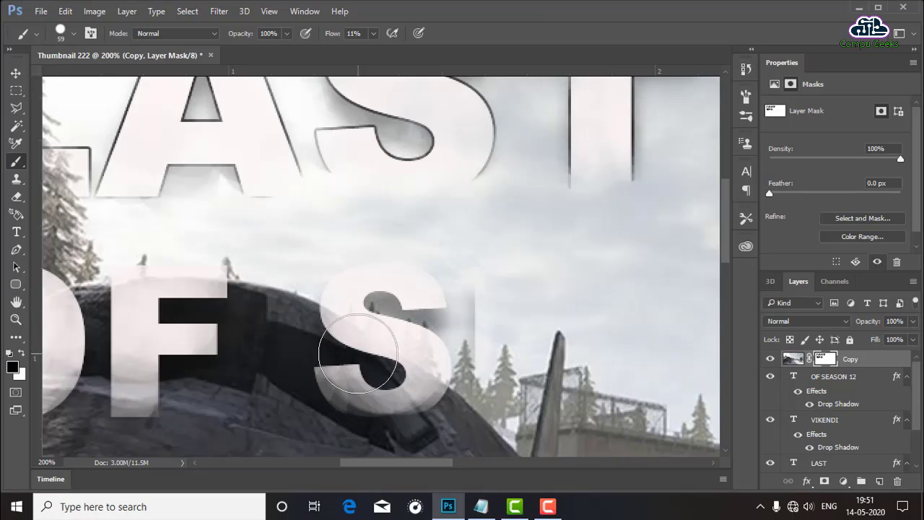
mouse_move(358, 354)
mouse_down()
mouse_move(407, 363)
mouse_move(349, 304)
mouse_up()
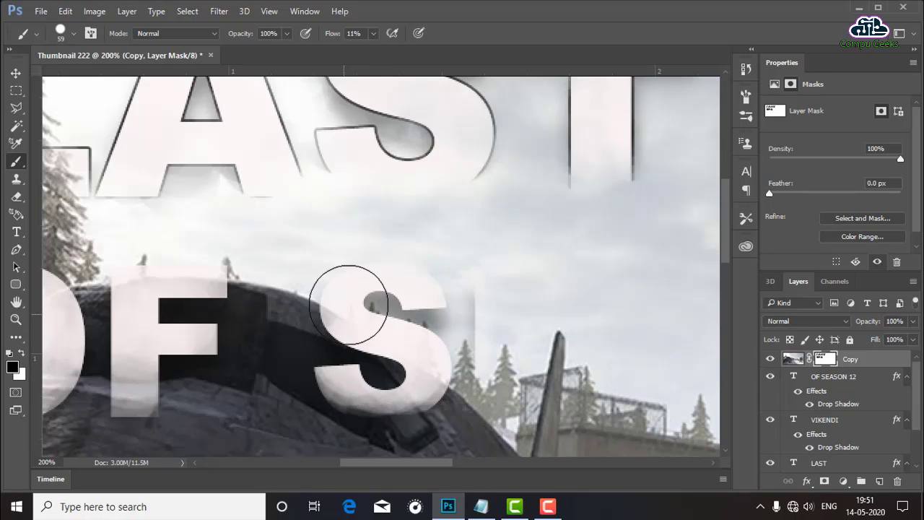
click(834, 377)
- Add a 1 px Stroke layer style to the OF SEASON 12 text layer
double_click(794, 377)
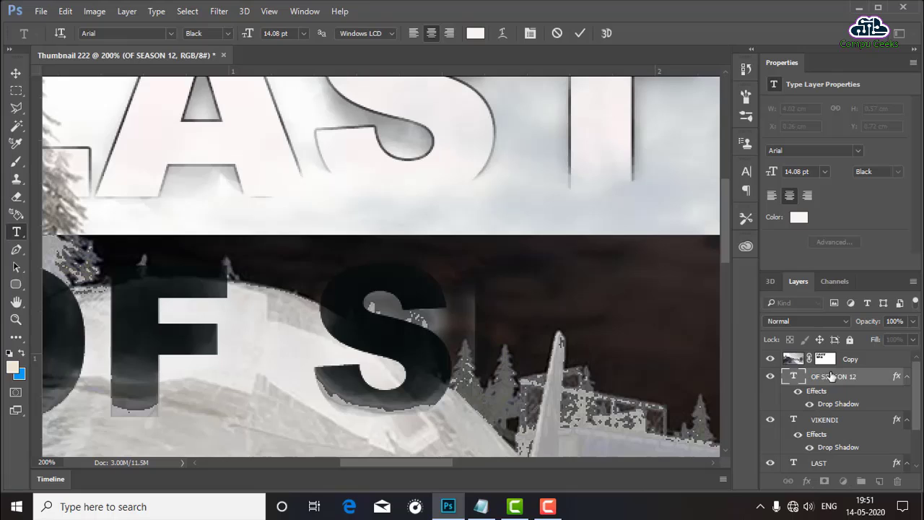
double_click(871, 377)
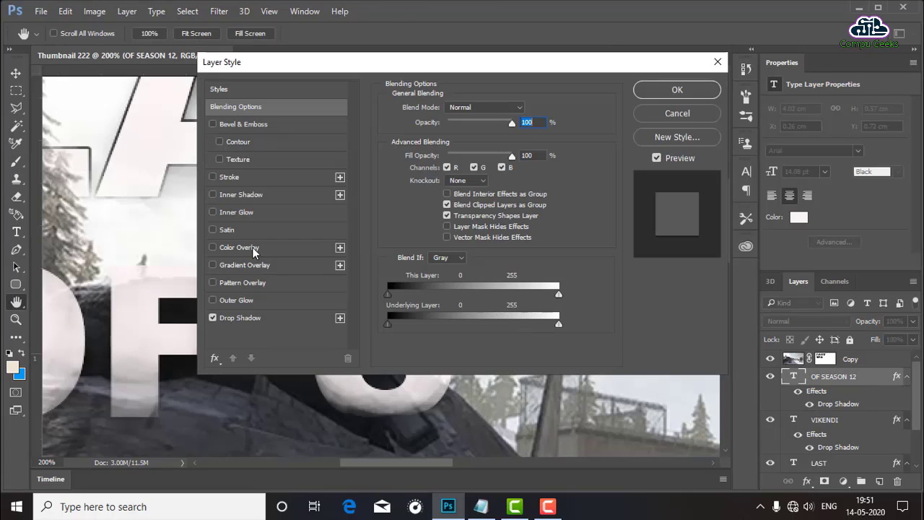
click(234, 181)
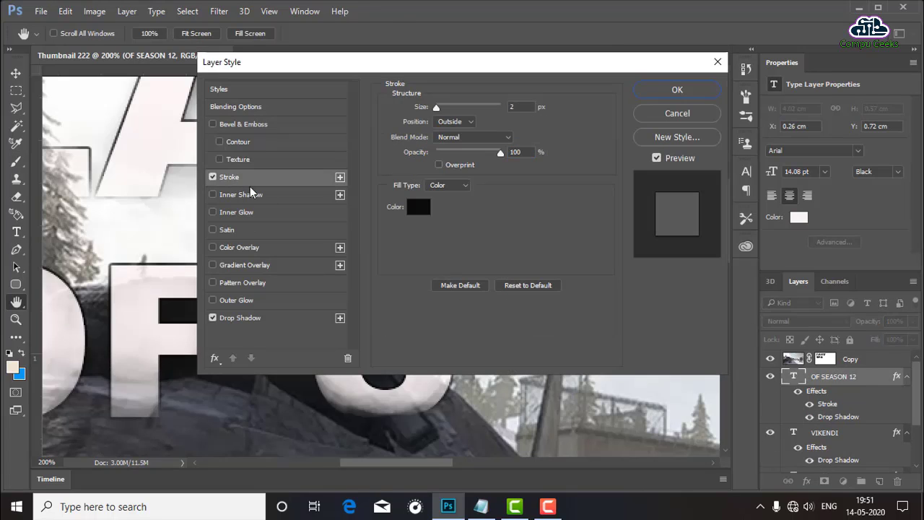
drag(436, 108, 434, 110)
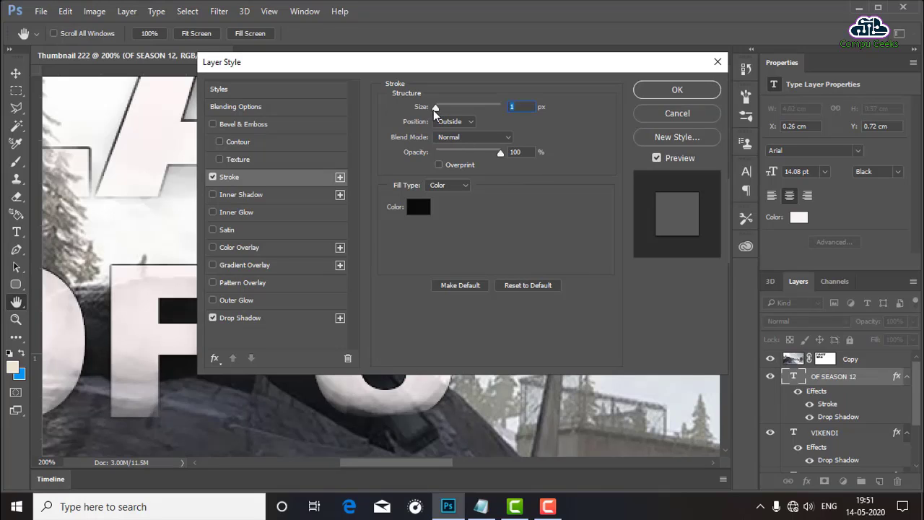
click(677, 90)
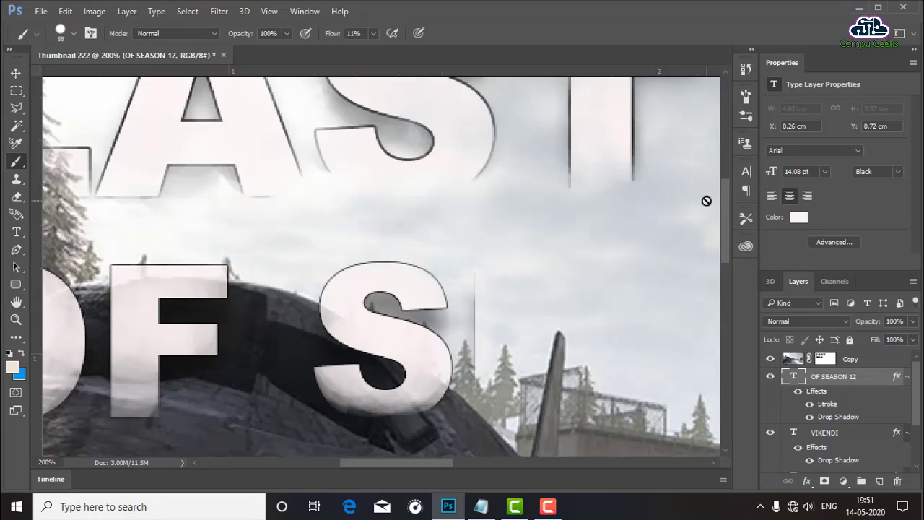
- Select the Copy layer, make the brush very soft, and paint soft strokes around the S
click(823, 367)
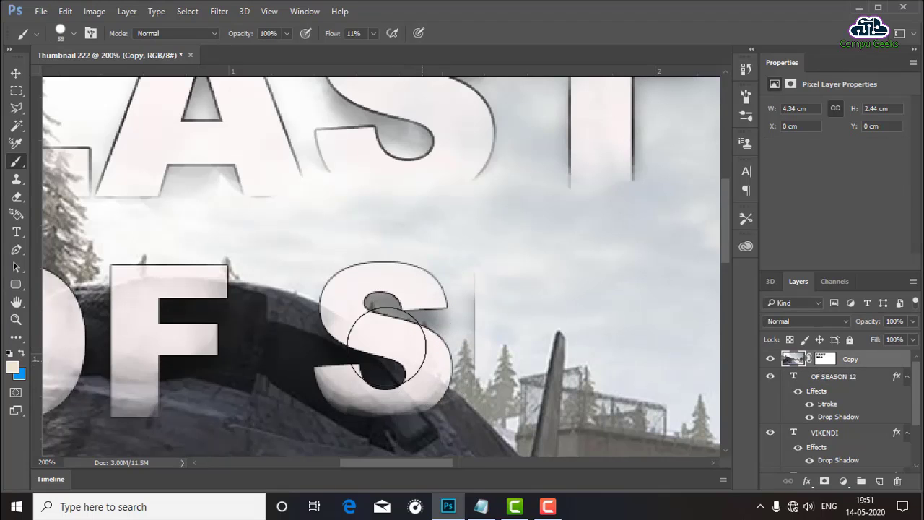
right_click(367, 288)
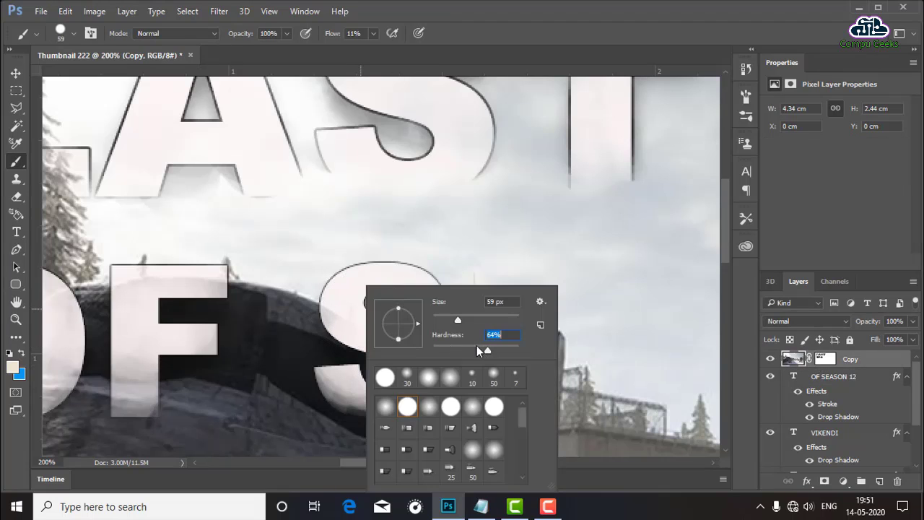
click(325, 307)
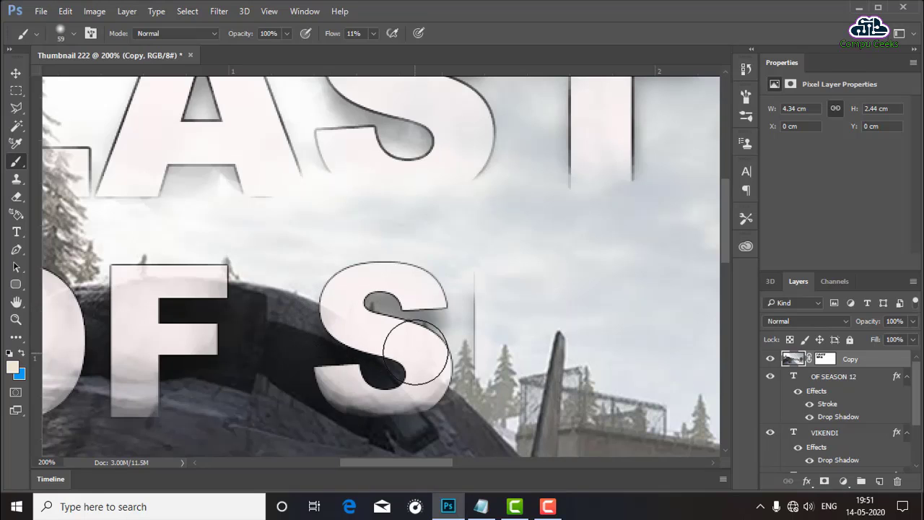
drag(428, 369, 444, 358)
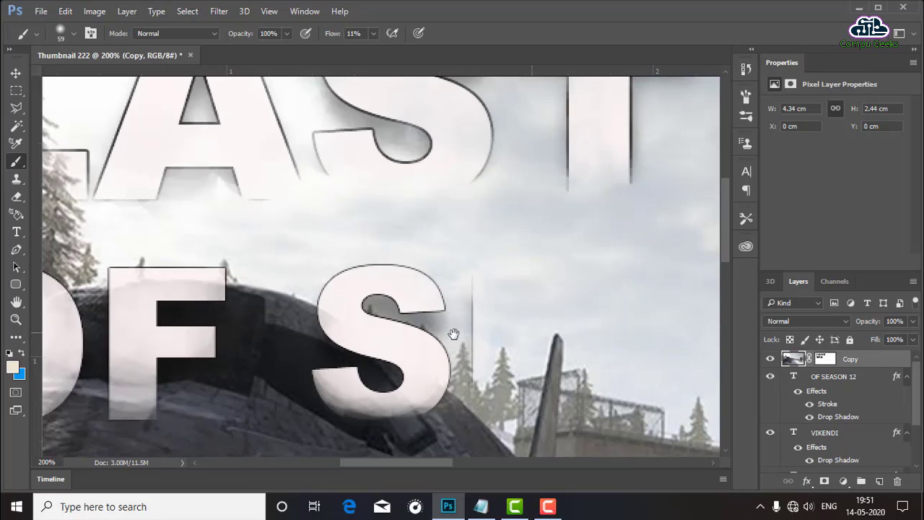
drag(543, 326, 419, 311)
mouse_move(371, 262)
mouse_down()
mouse_move(443, 268)
mouse_move(395, 268)
mouse_up()
- Set brush hardness to about 51% and paint black on the Copy mask to reveal the E
right_click(402, 267)
drag(476, 335, 470, 335)
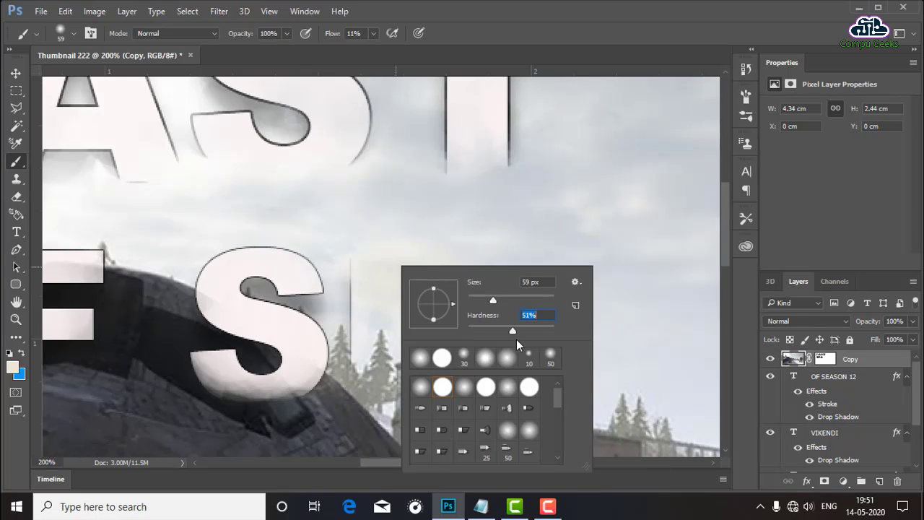
click(365, 268)
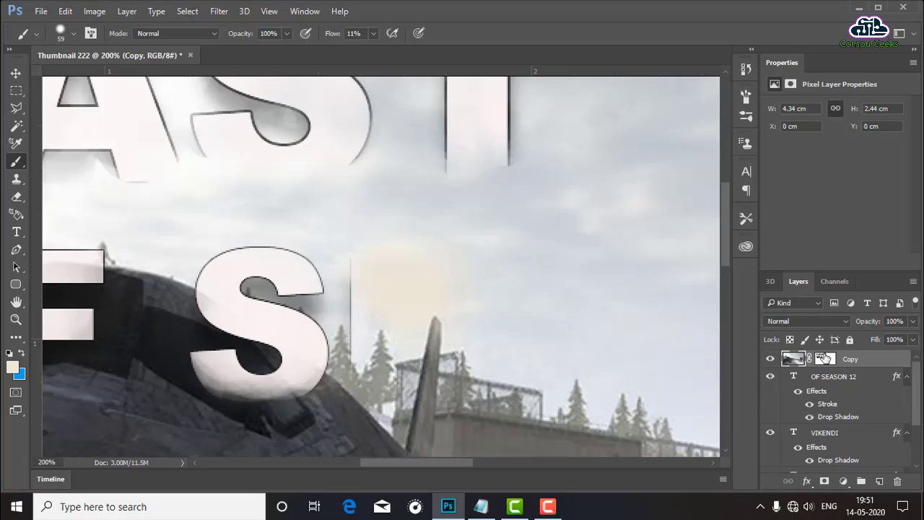
click(824, 358)
key(d)
mouse_move(464, 309)
mouse_down()
mouse_move(392, 289)
mouse_move(444, 277)
mouse_move(382, 268)
mouse_move(392, 310)
mouse_move(452, 308)
mouse_move(470, 303)
mouse_move(474, 289)
mouse_move(437, 283)
mouse_move(393, 343)
mouse_move(429, 330)
mouse_move(394, 376)
mouse_move(402, 347)
mouse_move(392, 354)
mouse_move(487, 365)
mouse_move(450, 340)
mouse_move(472, 359)
mouse_move(450, 281)
mouse_move(433, 310)
mouse_move(381, 330)
mouse_move(423, 363)
mouse_up()
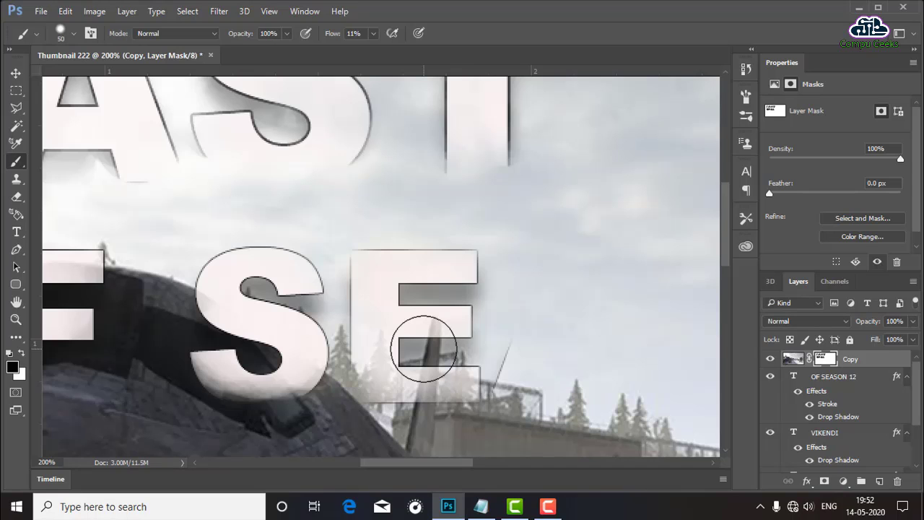
- Using a 10 px hard brush at 100% flow, paint white to restore the tower pole inside the E
scroll(424, 350, up, 1)
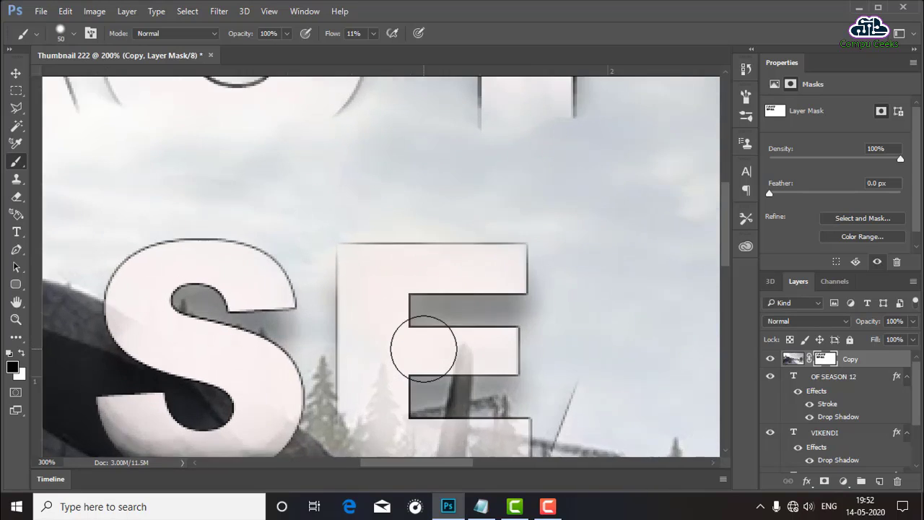
scroll(423, 350, up, 1)
scroll(423, 350, down, 3)
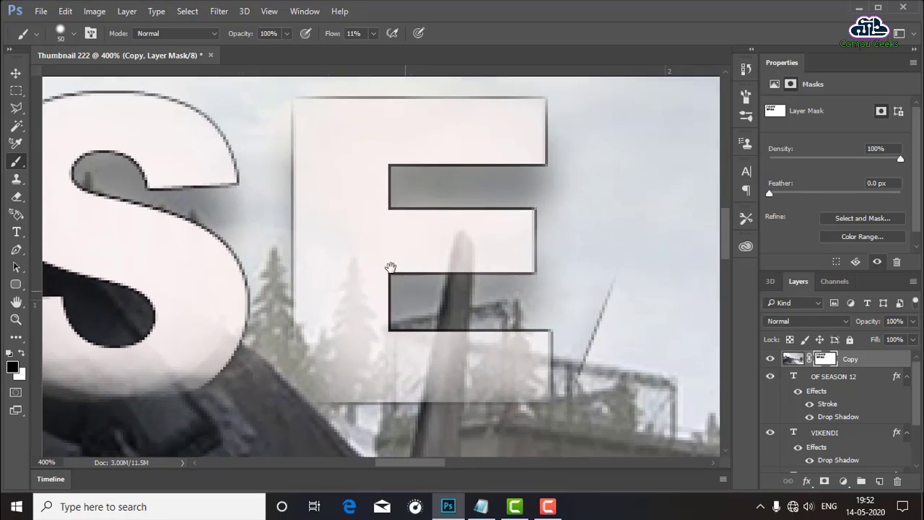
key(])
key(])
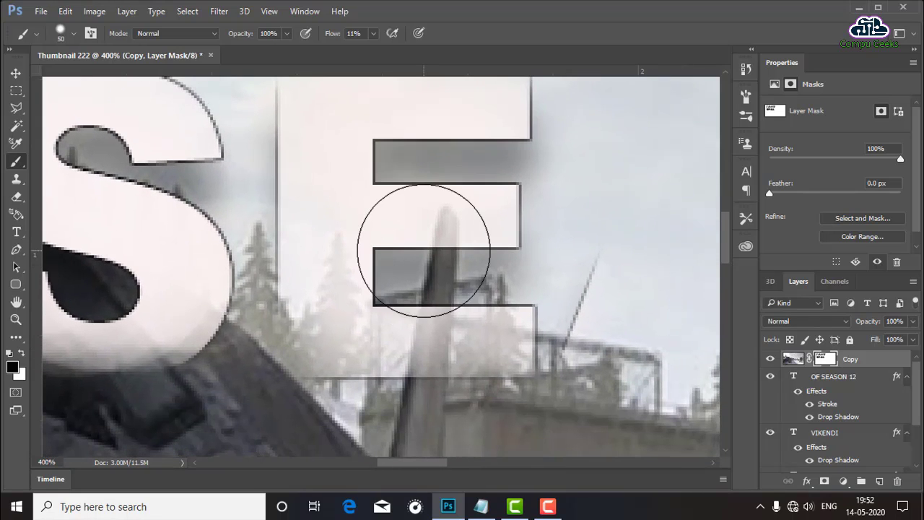
key([)
key([)
key([)
key([)
key([)
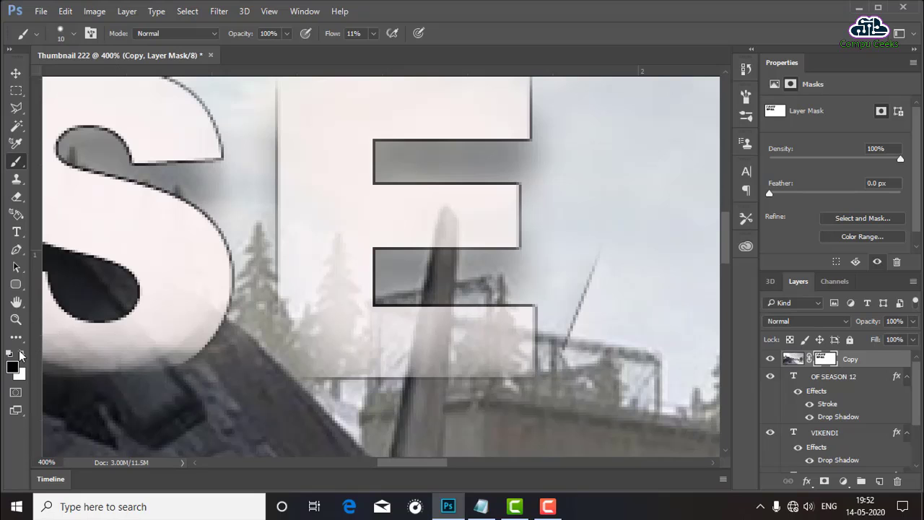
click(22, 352)
mouse_move(433, 248)
mouse_down()
mouse_move(455, 217)
mouse_move(441, 241)
mouse_move(442, 212)
mouse_move(443, 289)
mouse_move(431, 259)
mouse_move(445, 217)
mouse_move(440, 270)
mouse_move(444, 237)
mouse_up()
right_click(445, 237)
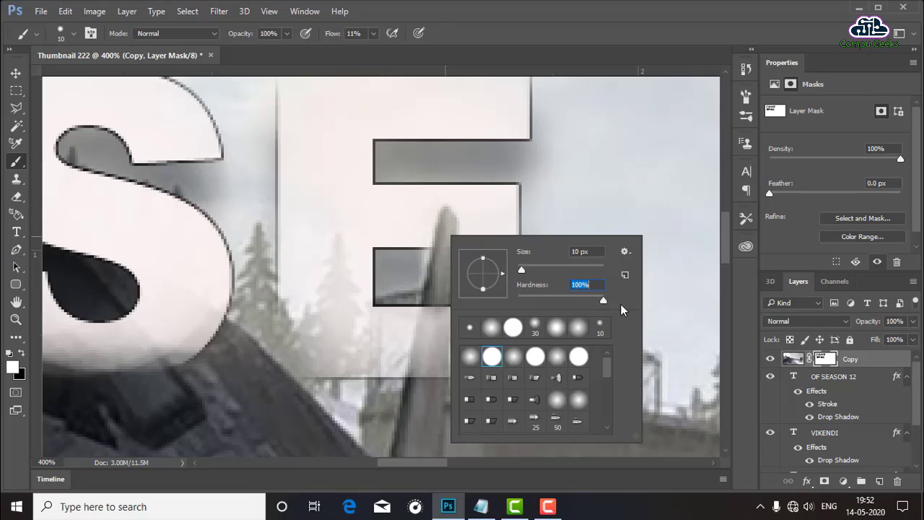
key(Return)
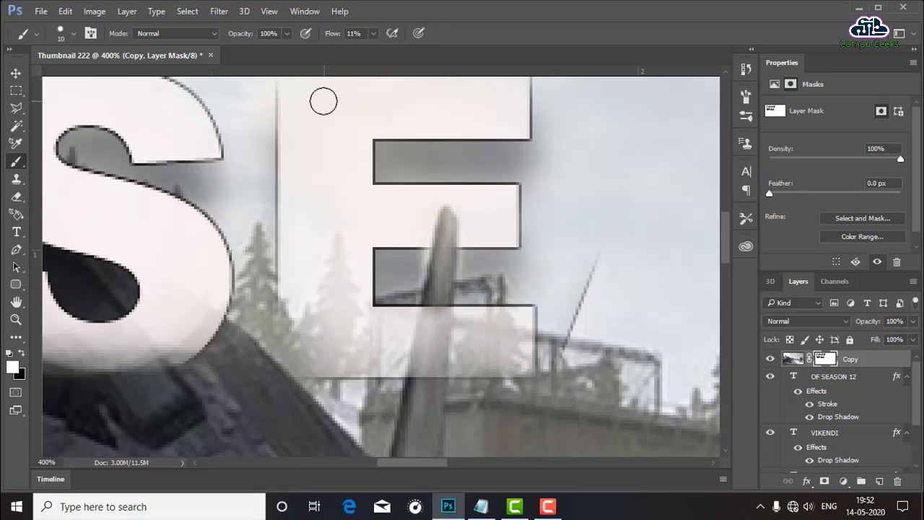
click(373, 33)
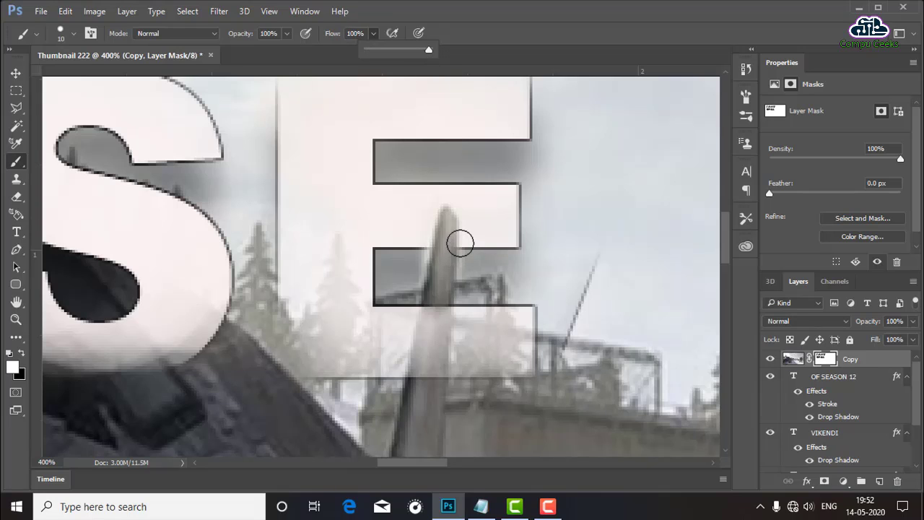
click(454, 224)
mouse_move(439, 200)
mouse_down()
mouse_move(443, 268)
mouse_move(427, 326)
mouse_up()
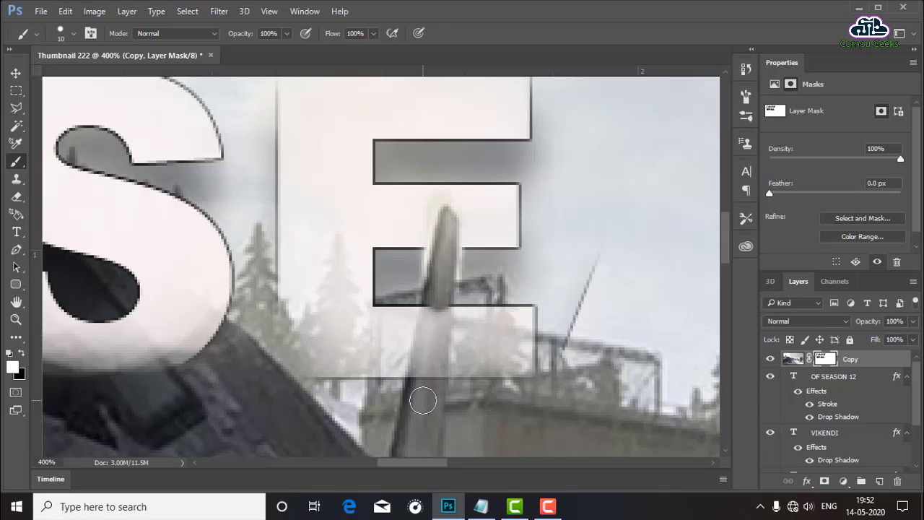
- Paint black to clear trees from the E's stem and sharpen its bar edges, then zoom out
mouse_move(423, 401)
mouse_down()
mouse_move(422, 353)
mouse_move(405, 393)
mouse_up()
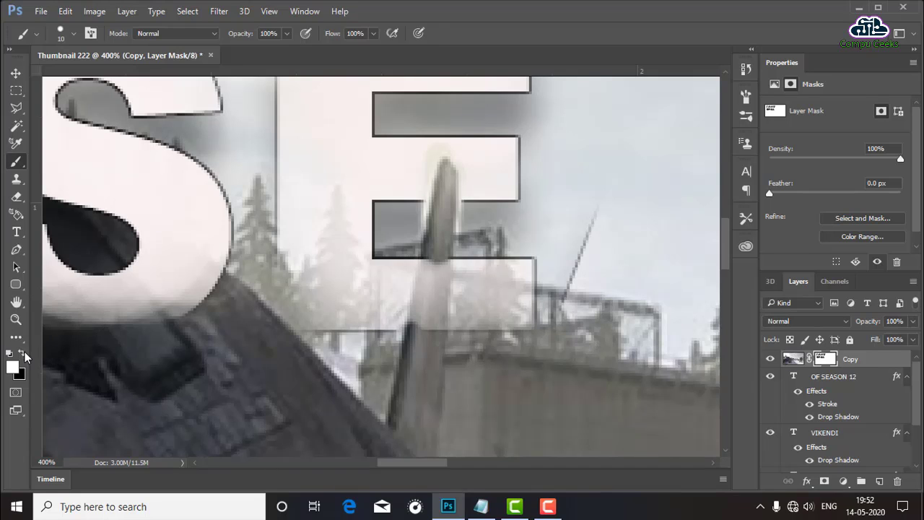
click(21, 352)
mouse_move(315, 324)
mouse_down()
mouse_move(327, 264)
mouse_move(337, 295)
mouse_move(340, 214)
mouse_move(295, 253)
mouse_move(297, 314)
mouse_move(382, 314)
mouse_move(388, 299)
mouse_move(367, 283)
mouse_move(462, 274)
mouse_move(429, 308)
mouse_move(400, 315)
mouse_move(518, 313)
mouse_move(520, 287)
mouse_move(487, 281)
mouse_move(494, 295)
mouse_move(510, 291)
mouse_move(447, 301)
mouse_up()
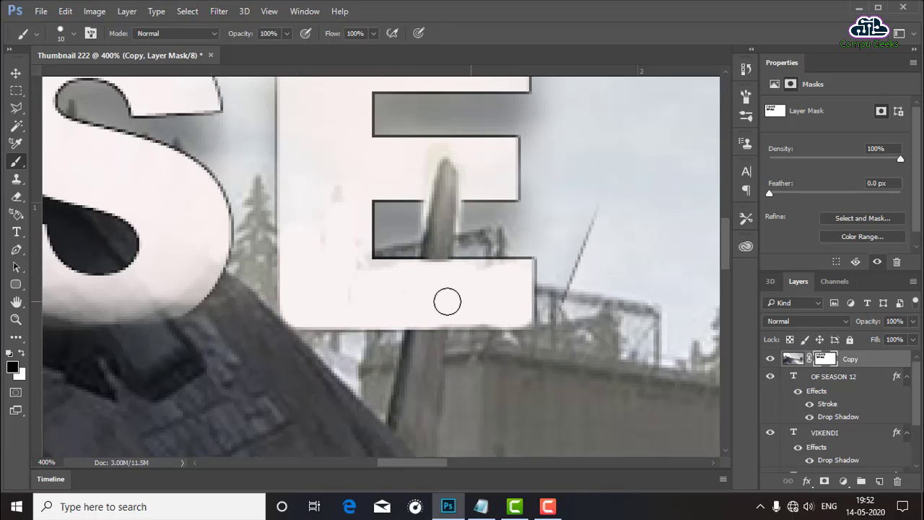
drag(503, 283, 425, 273)
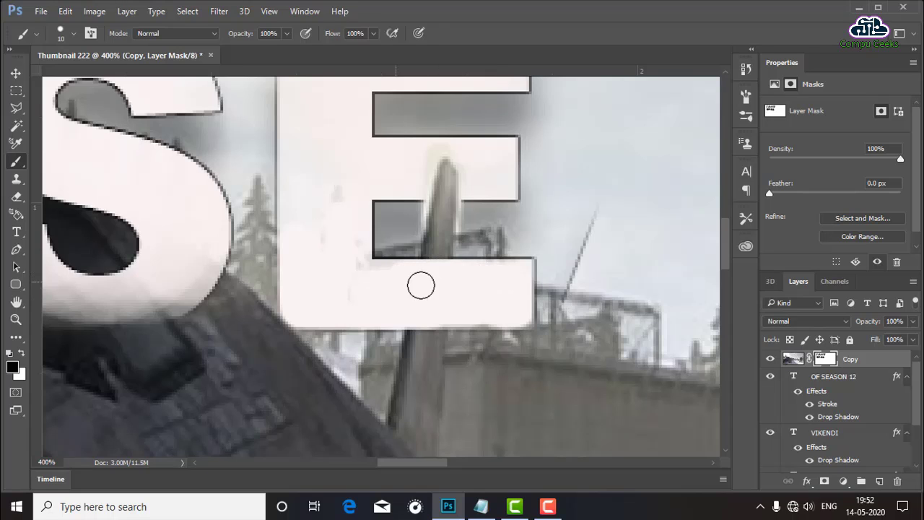
mouse_move(512, 274)
mouse_down()
mouse_move(483, 320)
mouse_move(301, 320)
mouse_move(409, 318)
mouse_up()
drag(481, 316, 525, 321)
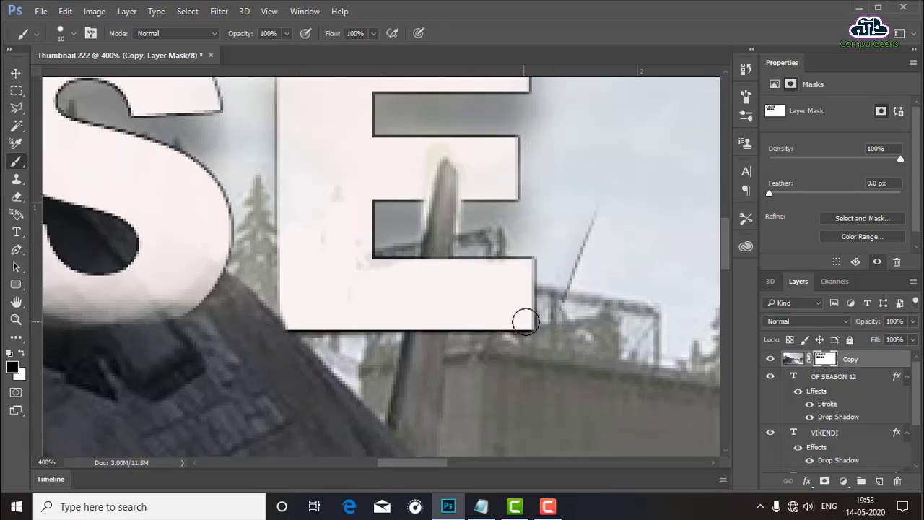
drag(481, 238, 446, 289)
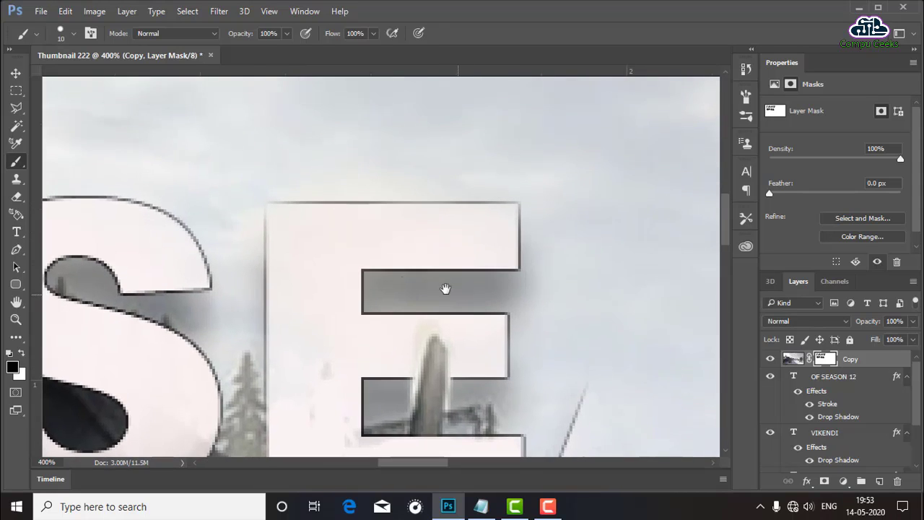
mouse_move(338, 226)
mouse_down()
mouse_move(508, 215)
mouse_move(516, 229)
mouse_move(504, 214)
mouse_up()
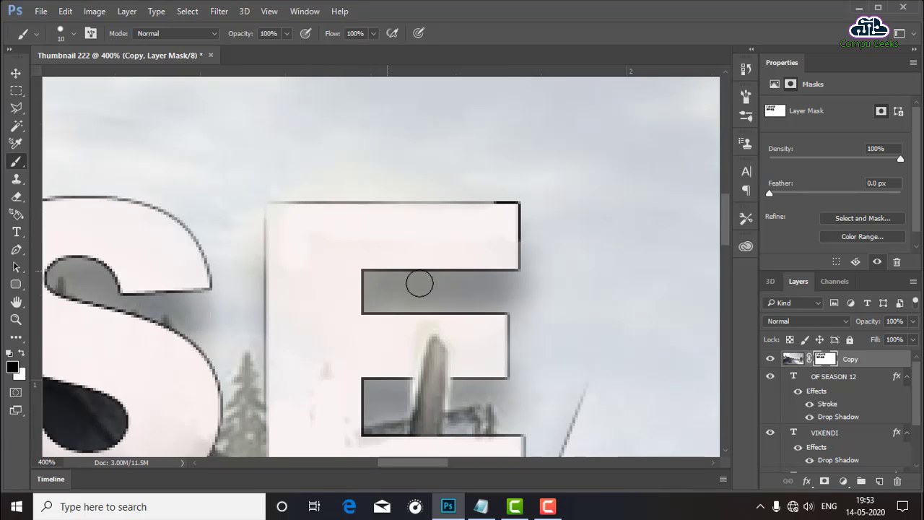
mouse_move(420, 283)
mouse_down()
mouse_move(381, 275)
mouse_move(366, 226)
mouse_up()
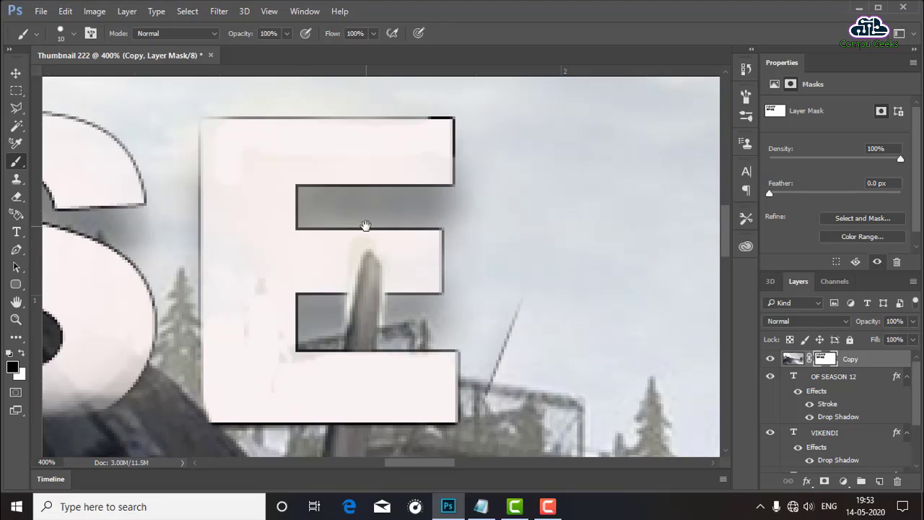
key(ctrl+minus)
key(ctrl+minus)
key(ctrl+minus)
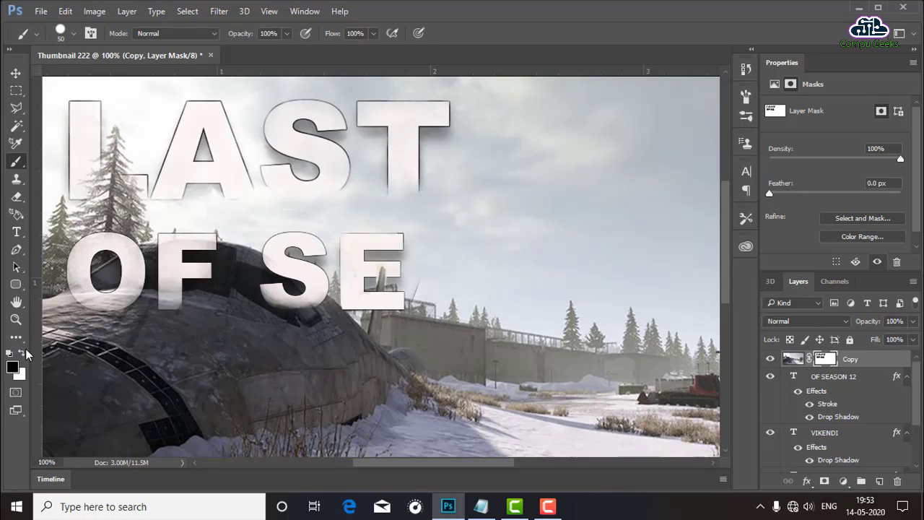
- Switch the mask colour, soften the brush, and reveal the A after SE in SEASON
click(21, 353)
drag(438, 250, 457, 243)
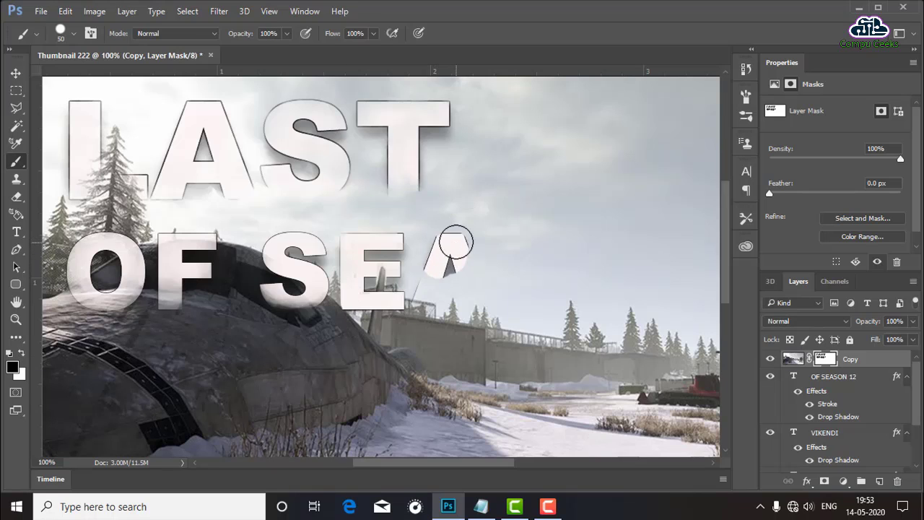
right_click(456, 243)
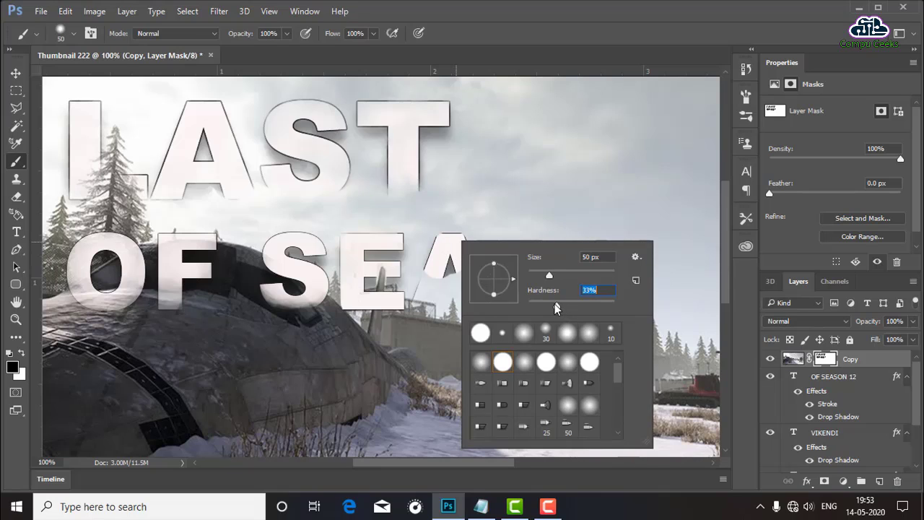
drag(562, 306, 540, 305)
click(441, 271)
mouse_move(441, 271)
mouse_down()
mouse_move(467, 264)
mouse_move(458, 249)
mouse_move(470, 265)
mouse_move(438, 264)
mouse_move(433, 287)
mouse_move(450, 274)
mouse_move(486, 289)
mouse_move(476, 270)
mouse_move(529, 253)
mouse_move(507, 250)
mouse_move(550, 254)
mouse_move(543, 287)
mouse_move(518, 285)
mouse_up()
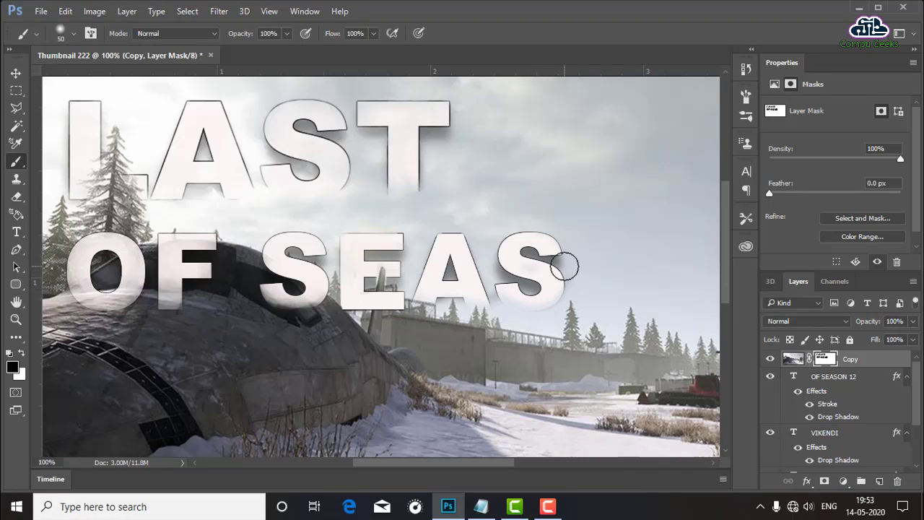
- Reveal the O, the final N of SEASON and the digits 1 and 2 on the mask
mouse_move(579, 250)
mouse_down()
mouse_move(584, 258)
mouse_move(609, 252)
mouse_move(600, 261)
mouse_move(618, 258)
mouse_move(584, 248)
mouse_move(618, 252)
mouse_move(638, 270)
mouse_move(600, 278)
mouse_move(628, 279)
mouse_up()
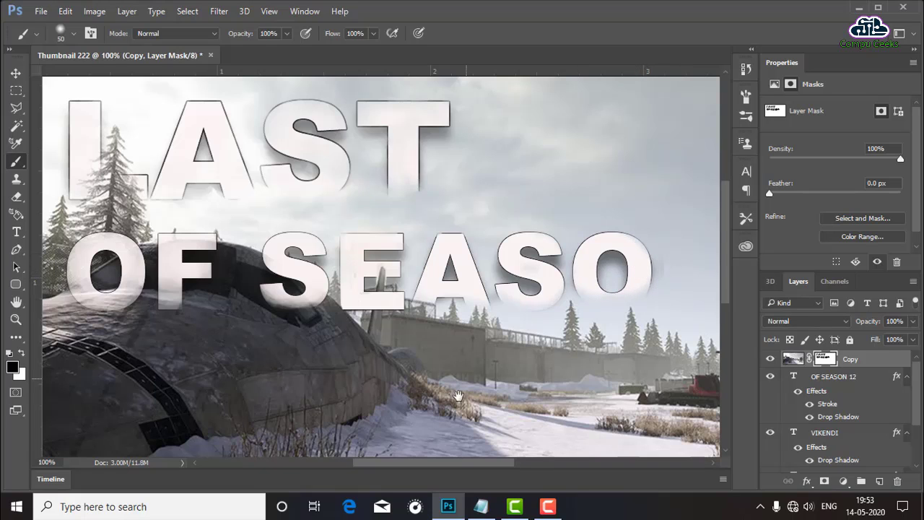
drag(433, 462, 480, 464)
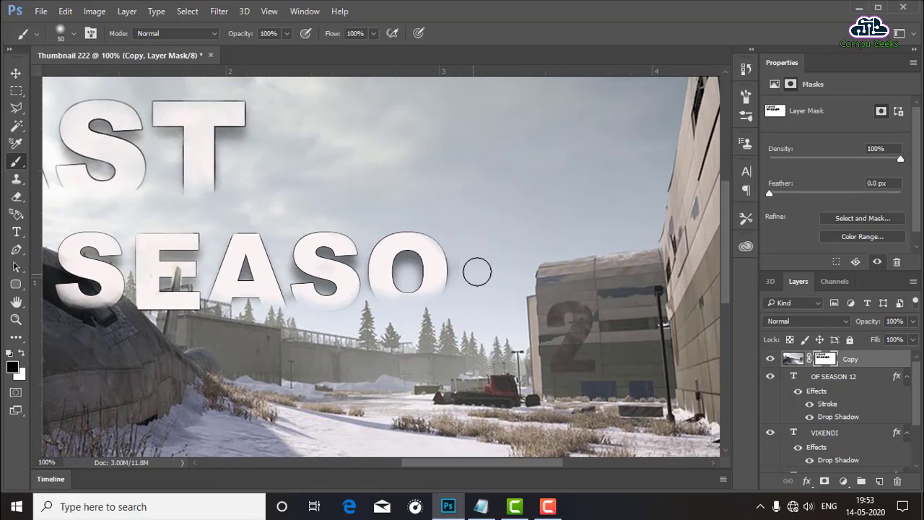
mouse_move(478, 244)
mouse_down()
mouse_move(499, 265)
mouse_move(525, 237)
mouse_move(526, 262)
mouse_move(509, 280)
mouse_move(470, 268)
mouse_move(495, 268)
mouse_move(506, 282)
mouse_move(491, 285)
mouse_move(509, 291)
mouse_up()
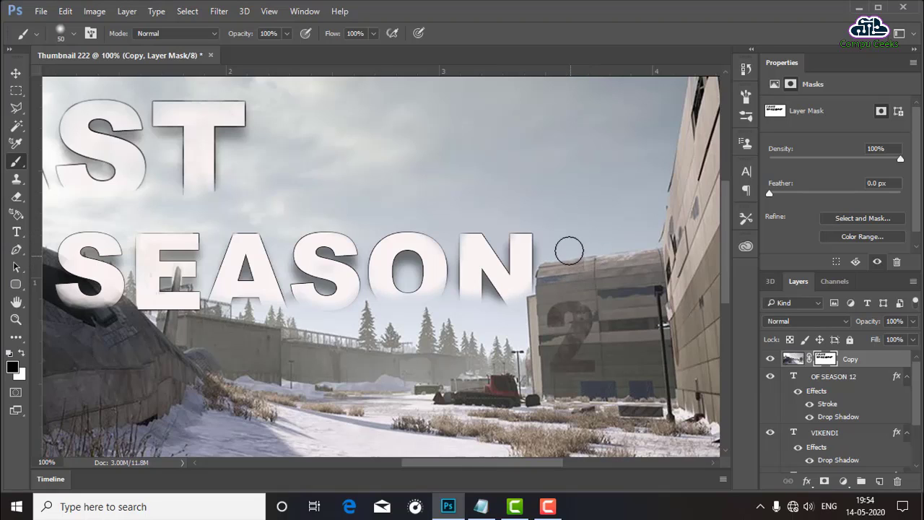
mouse_move(592, 250)
mouse_down()
mouse_move(615, 242)
mouse_move(623, 279)
mouse_move(614, 305)
mouse_up()
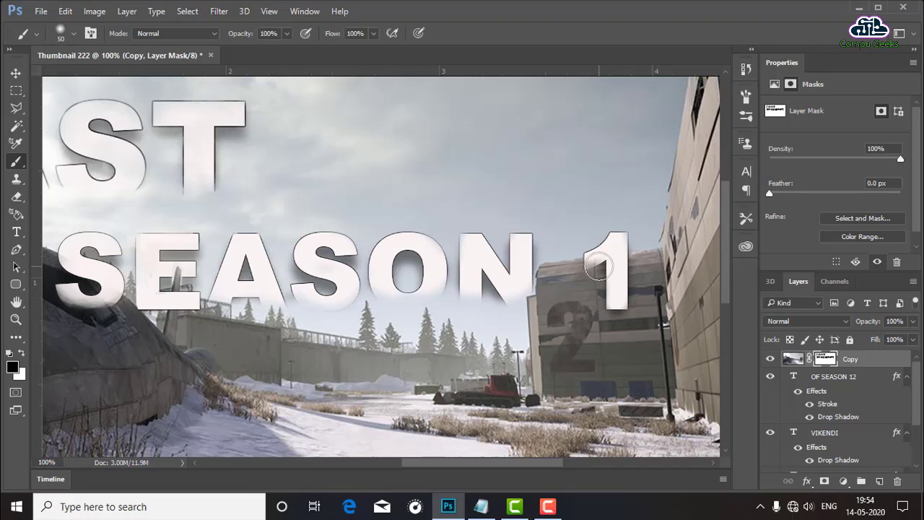
mouse_move(599, 268)
mouse_down()
mouse_move(655, 257)
mouse_move(668, 239)
mouse_up()
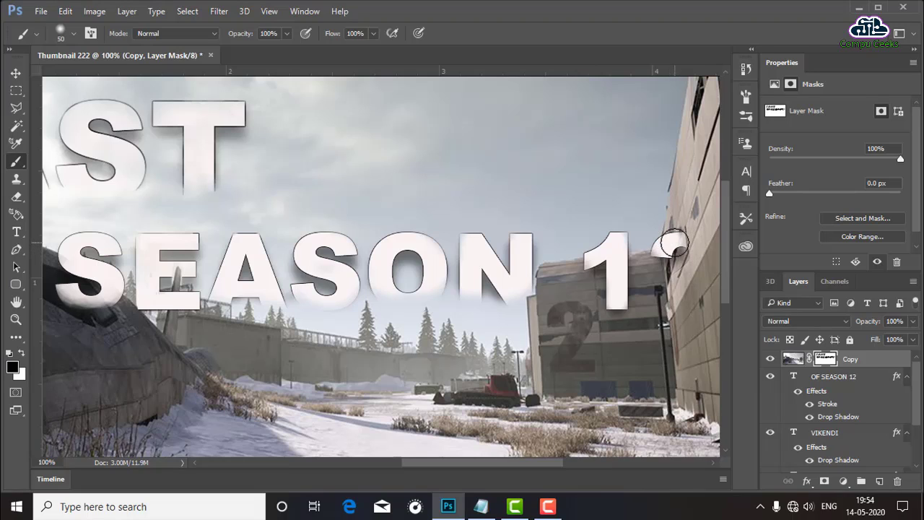
mouse_move(677, 278)
mouse_down()
mouse_move(660, 286)
mouse_move(668, 298)
mouse_move(668, 278)
mouse_up()
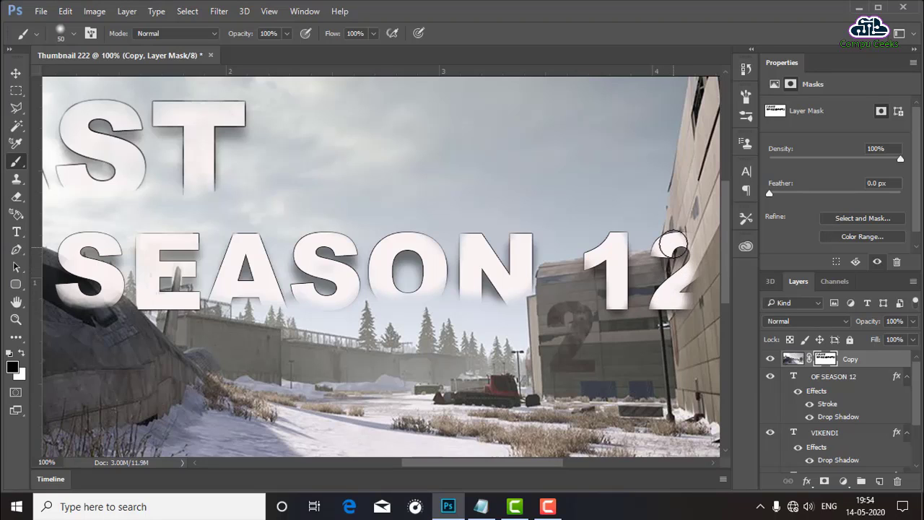
mouse_move(675, 248)
mouse_down()
mouse_move(675, 302)
mouse_move(655, 302)
mouse_up()
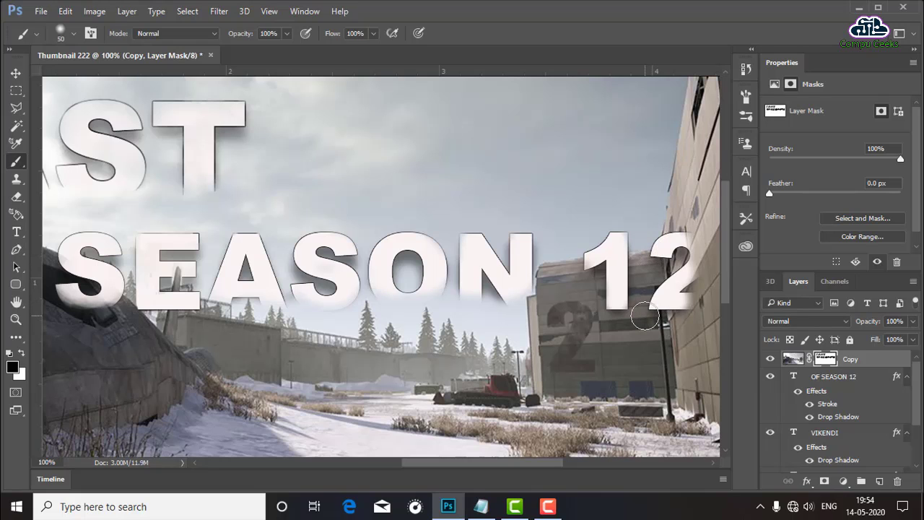
key(ctrl+minus)
key(ctrl+minus)
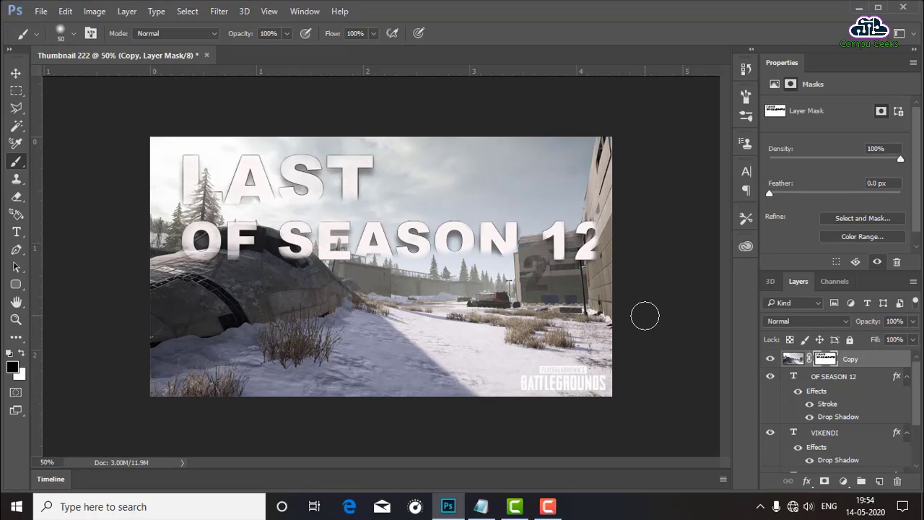
- Zoom in and reveal the V, I and K of VIKENDI on the Copy layer mask
key(ctrl+plus)
key(ctrl+plus)
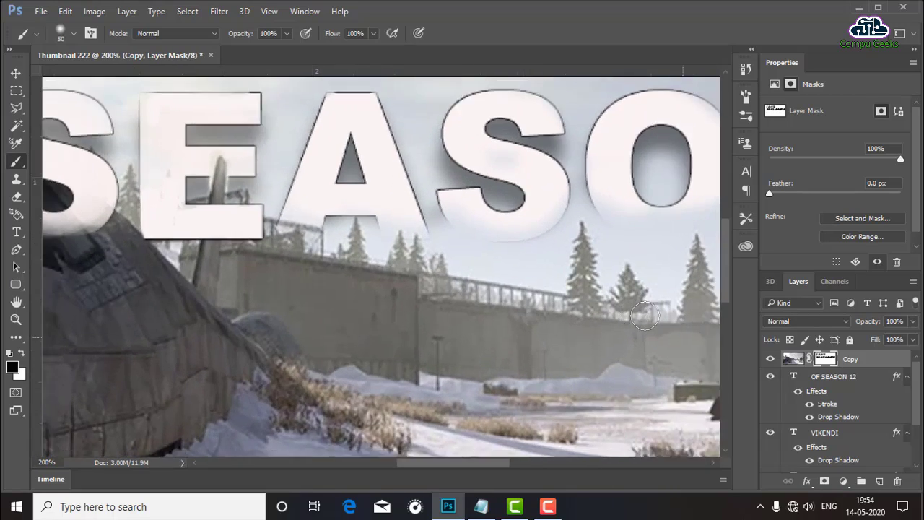
key(ctrl+minus)
key(ctrl+plus)
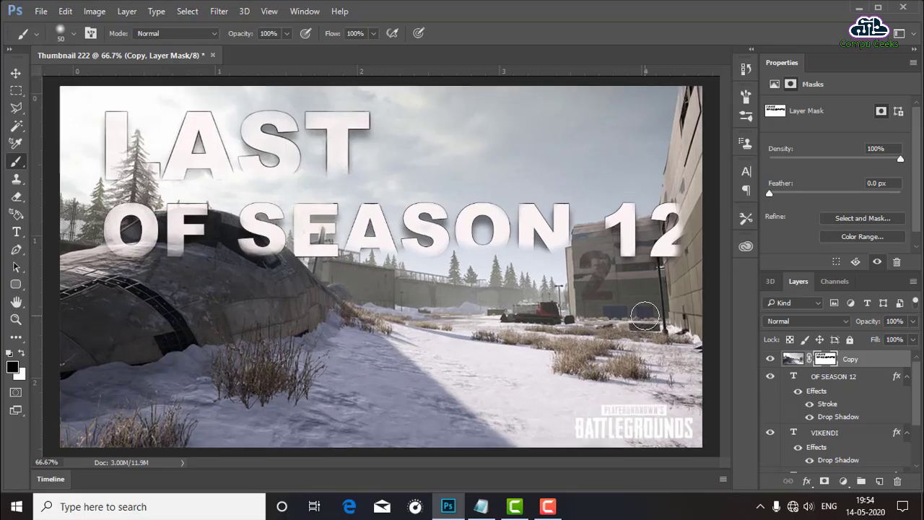
key(ctrl+plus)
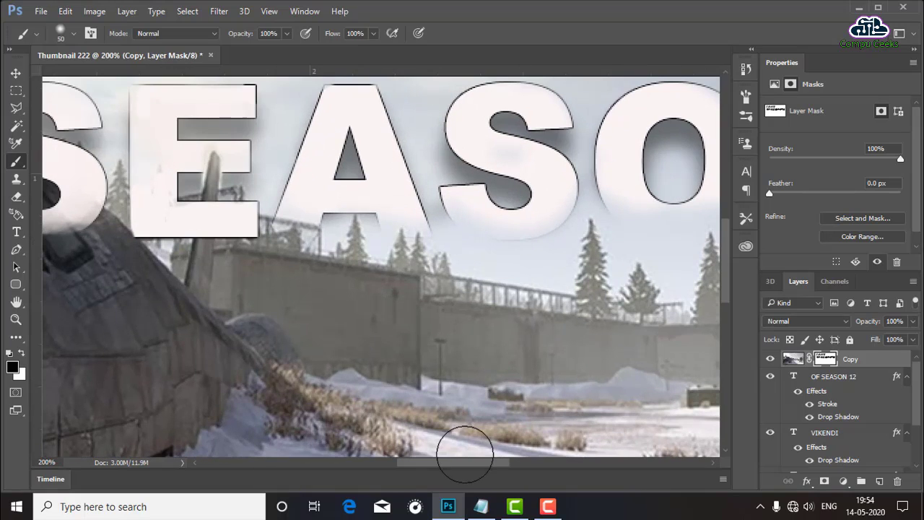
drag(452, 465, 387, 462)
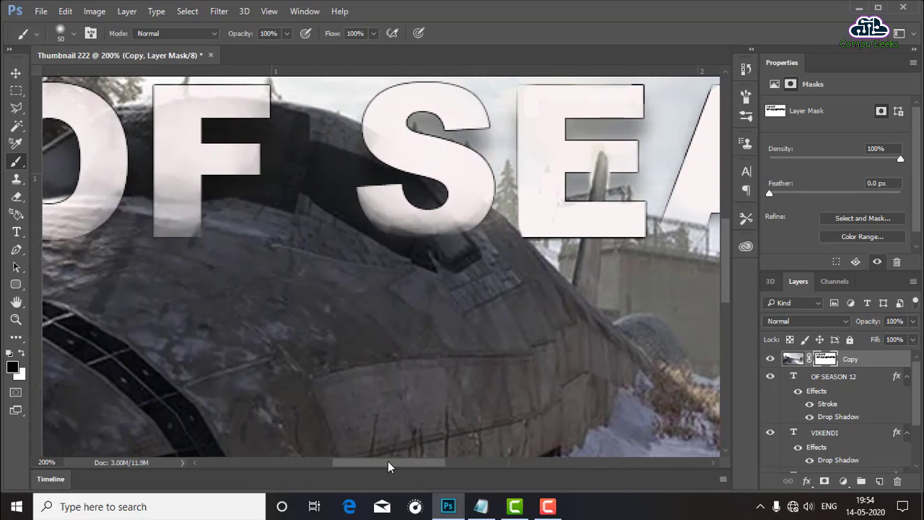
mouse_move(216, 300)
mouse_down()
mouse_move(242, 353)
mouse_move(180, 361)
mouse_up()
mouse_move(154, 393)
mouse_down()
mouse_move(301, 367)
mouse_move(336, 374)
mouse_move(343, 358)
mouse_move(327, 402)
mouse_up()
drag(368, 239, 375, 206)
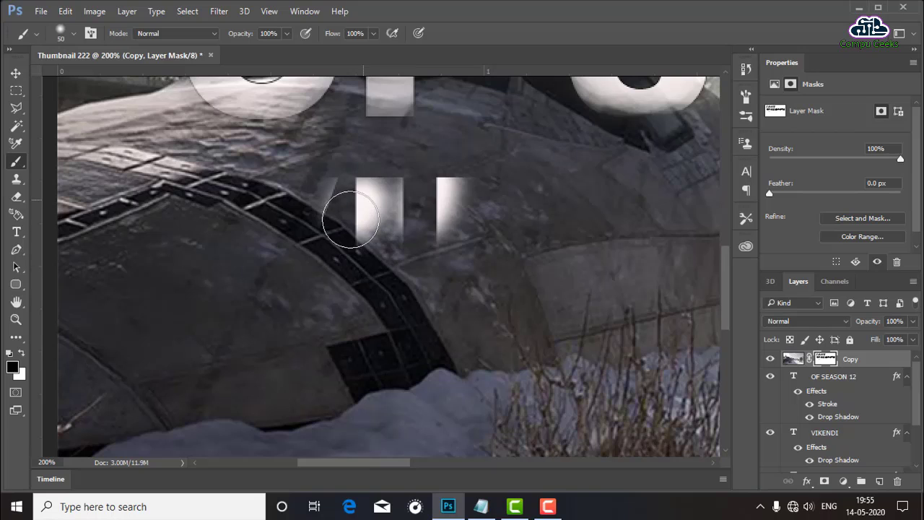
drag(277, 198, 292, 223)
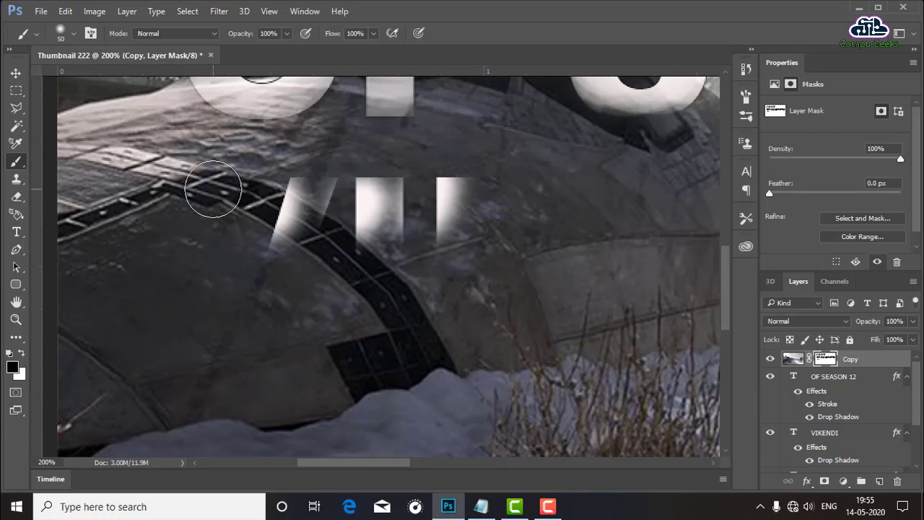
mouse_move(215, 190)
mouse_down()
mouse_move(205, 202)
mouse_move(218, 215)
mouse_move(207, 209)
mouse_move(299, 216)
mouse_move(308, 195)
mouse_move(289, 239)
mouse_move(252, 254)
mouse_move(209, 220)
mouse_move(213, 257)
mouse_move(273, 245)
mouse_move(295, 221)
mouse_move(295, 262)
mouse_move(259, 284)
mouse_move(223, 268)
mouse_up()
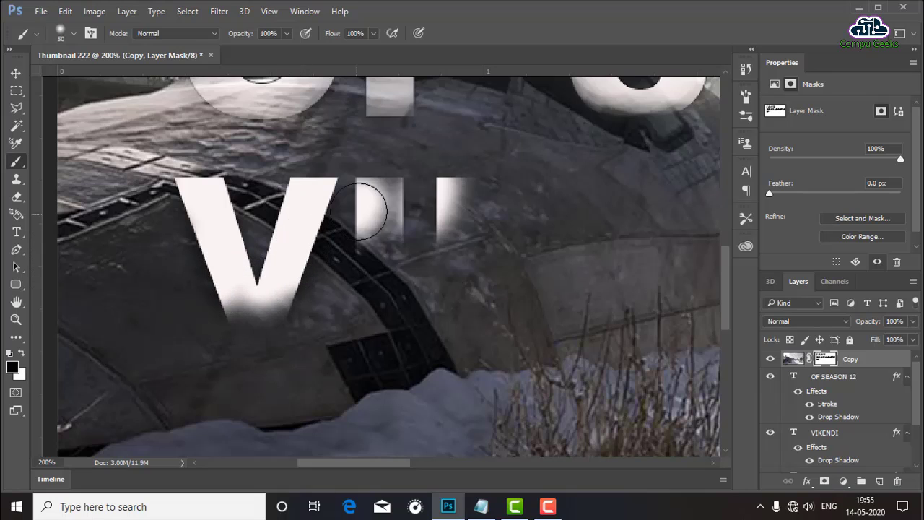
mouse_move(367, 207)
mouse_down()
mouse_move(382, 258)
mouse_move(371, 264)
mouse_move(378, 279)
mouse_move(392, 271)
mouse_up()
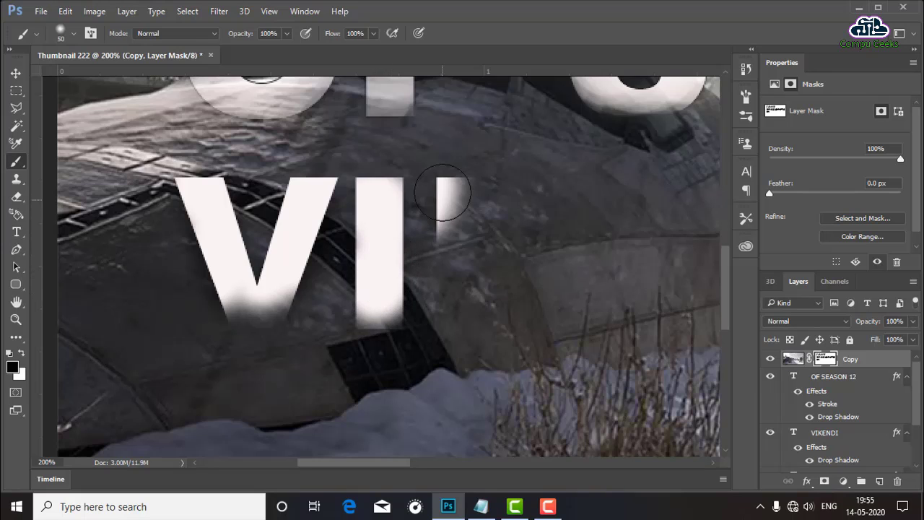
mouse_move(442, 193)
mouse_down()
mouse_move(458, 212)
mouse_move(458, 261)
mouse_move(520, 194)
mouse_move(485, 200)
mouse_move(547, 196)
mouse_move(500, 254)
mouse_move(467, 256)
mouse_move(454, 297)
mouse_move(475, 264)
mouse_move(520, 256)
mouse_move(547, 270)
mouse_move(574, 194)
mouse_up()
- Reveal the E, N, D and final I of VIKENDI through the mask
scroll(450, 241, right, 2)
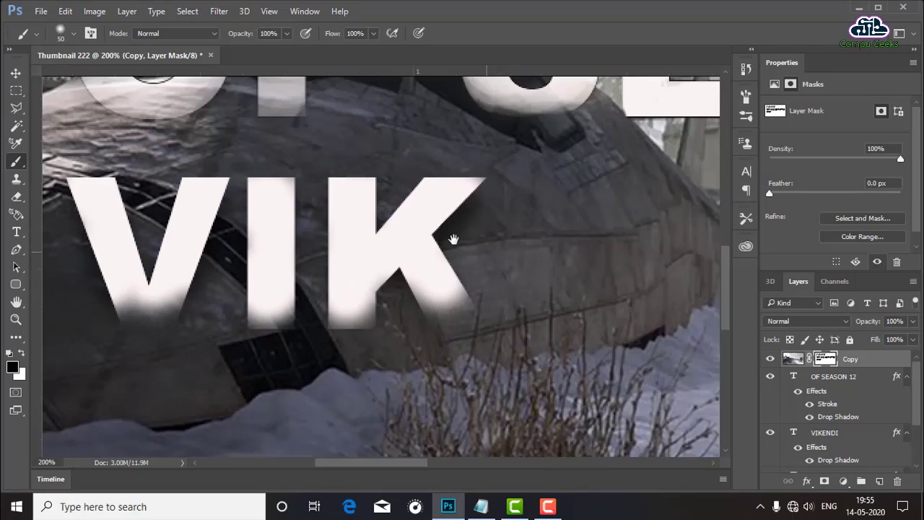
scroll(458, 250, right, 3)
mouse_move(409, 199)
mouse_down()
mouse_move(386, 200)
mouse_move(412, 181)
mouse_move(459, 186)
mouse_move(458, 200)
mouse_move(419, 206)
mouse_move(378, 261)
mouse_move(423, 279)
mouse_move(425, 264)
mouse_move(467, 245)
mouse_move(437, 241)
mouse_move(423, 262)
mouse_move(465, 275)
mouse_move(464, 265)
mouse_move(447, 265)
mouse_up()
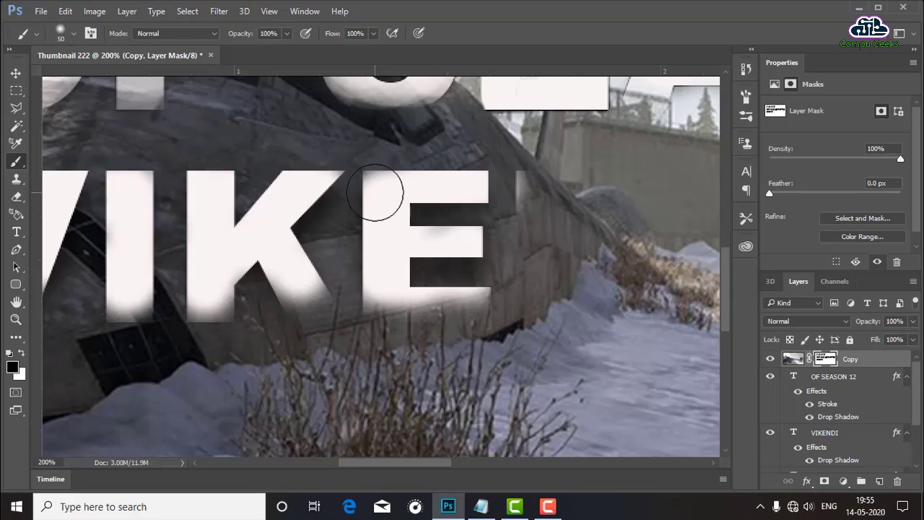
mouse_move(494, 238)
mouse_down()
mouse_move(557, 196)
mouse_move(569, 202)
mouse_move(515, 194)
mouse_move(571, 213)
mouse_up()
mouse_move(547, 227)
mouse_down()
mouse_move(526, 243)
mouse_move(540, 258)
mouse_move(567, 238)
mouse_move(602, 258)
mouse_move(633, 200)
mouse_move(612, 254)
mouse_move(326, 255)
mouse_up()
mouse_move(359, 227)
mouse_down()
mouse_move(340, 212)
mouse_move(324, 227)
mouse_move(421, 217)
mouse_move(423, 179)
mouse_move(427, 234)
mouse_move(473, 186)
mouse_move(454, 185)
mouse_move(485, 207)
mouse_move(488, 195)
mouse_move(509, 223)
mouse_move(503, 196)
mouse_move(527, 223)
mouse_move(530, 241)
mouse_move(521, 262)
mouse_move(512, 255)
mouse_move(509, 277)
mouse_move(515, 264)
mouse_up()
mouse_move(585, 200)
mouse_down()
mouse_move(592, 217)
mouse_move(587, 175)
mouse_move(600, 190)
mouse_move(590, 275)
mouse_move(598, 274)
mouse_move(589, 264)
mouse_up()
mouse_move(519, 279)
mouse_down()
mouse_move(524, 234)
mouse_move(504, 196)
mouse_move(446, 185)
mouse_up()
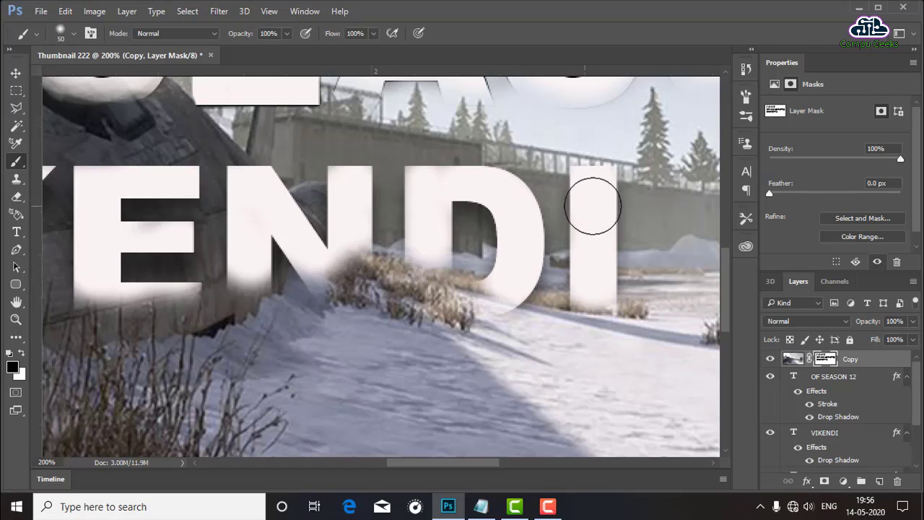
key(ctrl+minus)
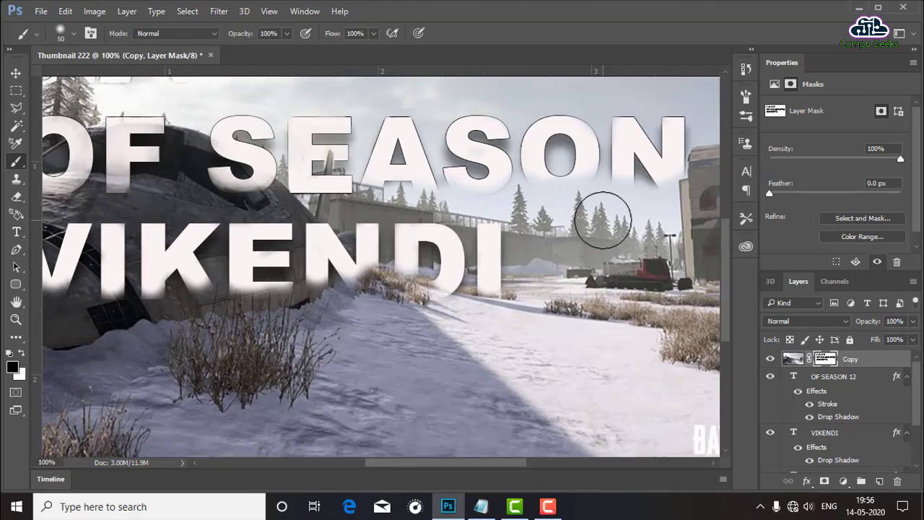
key(ctrl+minus)
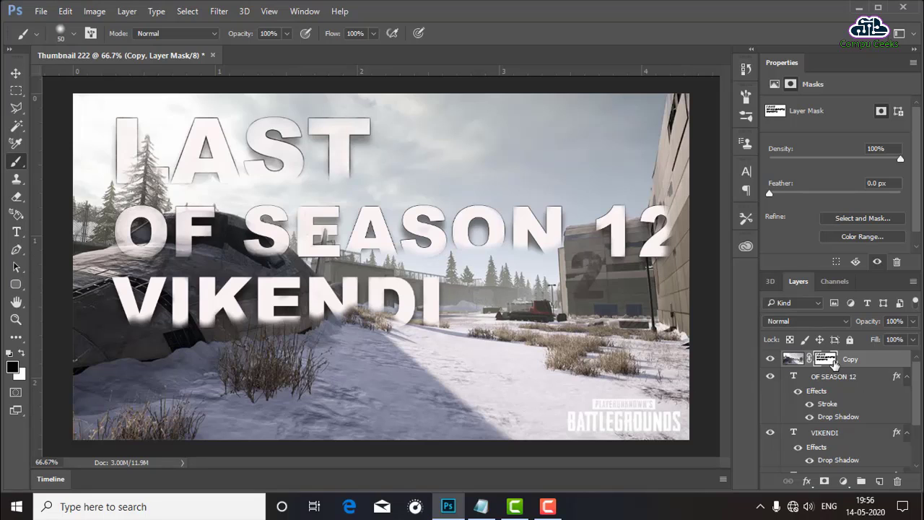
click(793, 363)
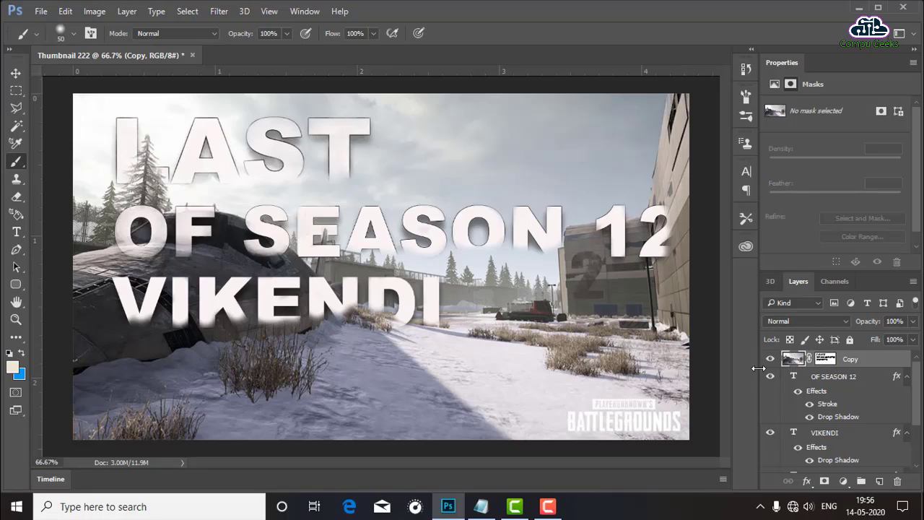
click(823, 361)
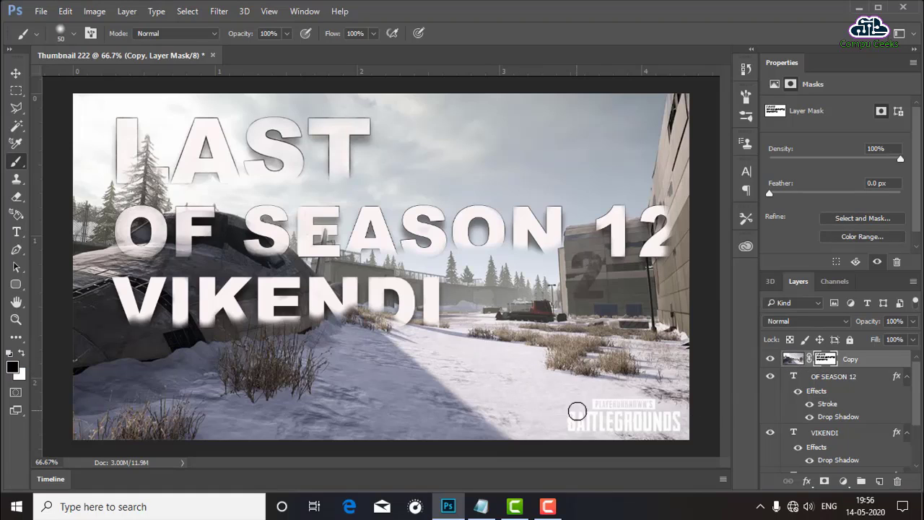
click(795, 361)
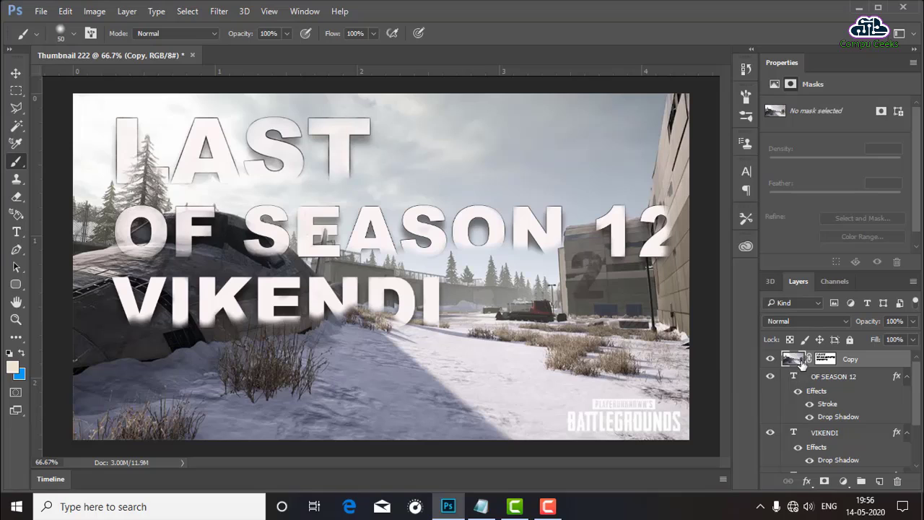
click(825, 361)
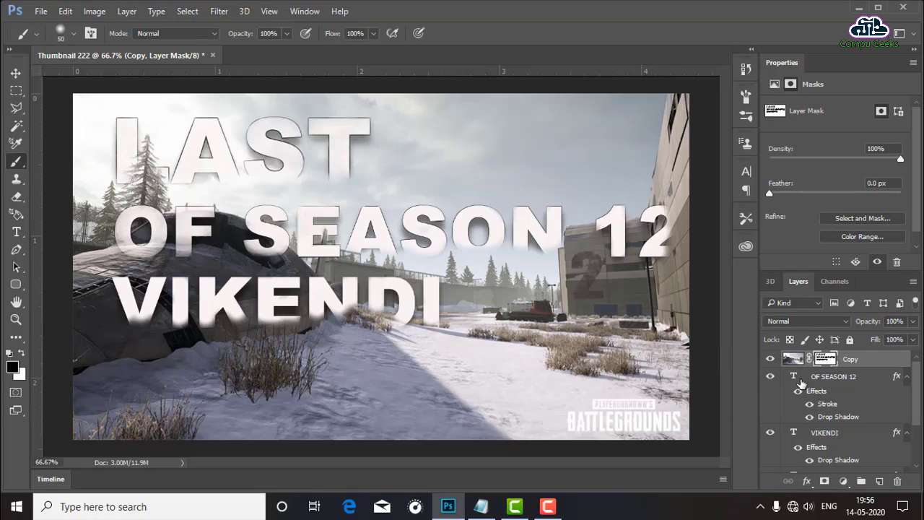
- Add a gradient overlay to OF SEASON 12 and set a stop to a sampled grey-blue
double_click(877, 381)
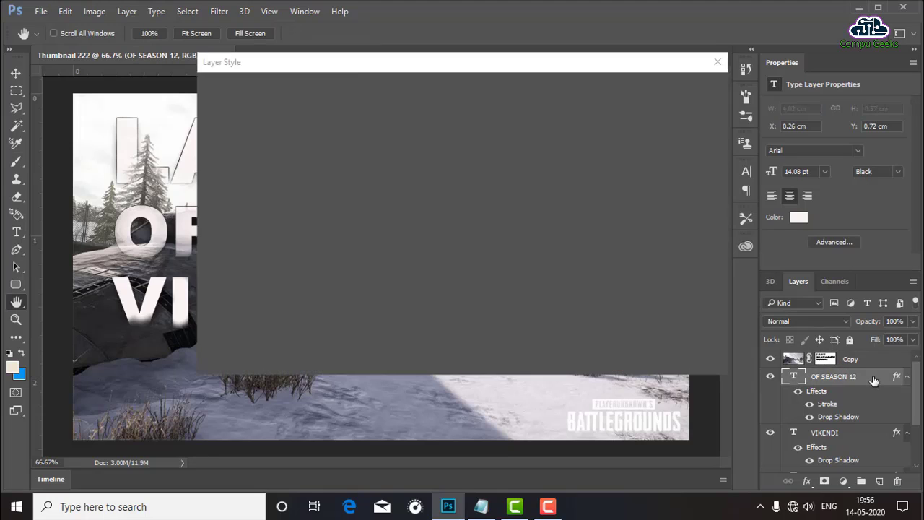
drag(480, 63, 661, 67)
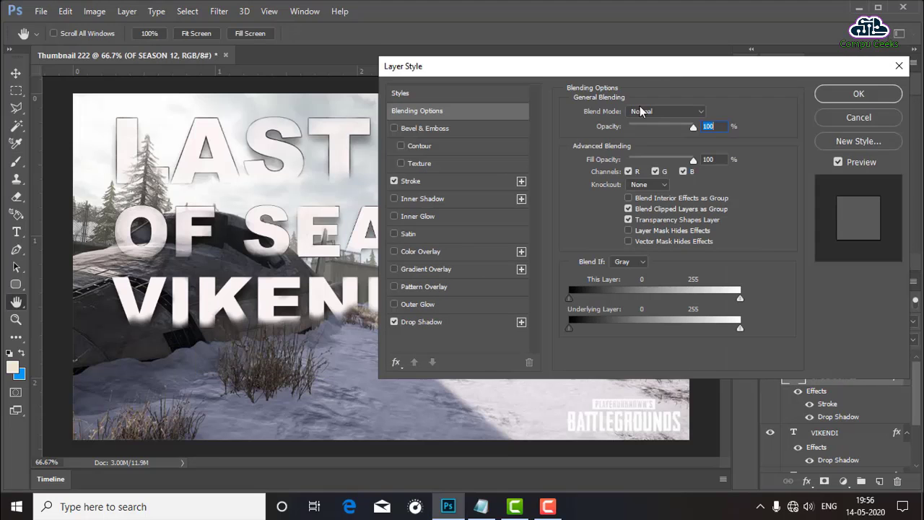
click(422, 270)
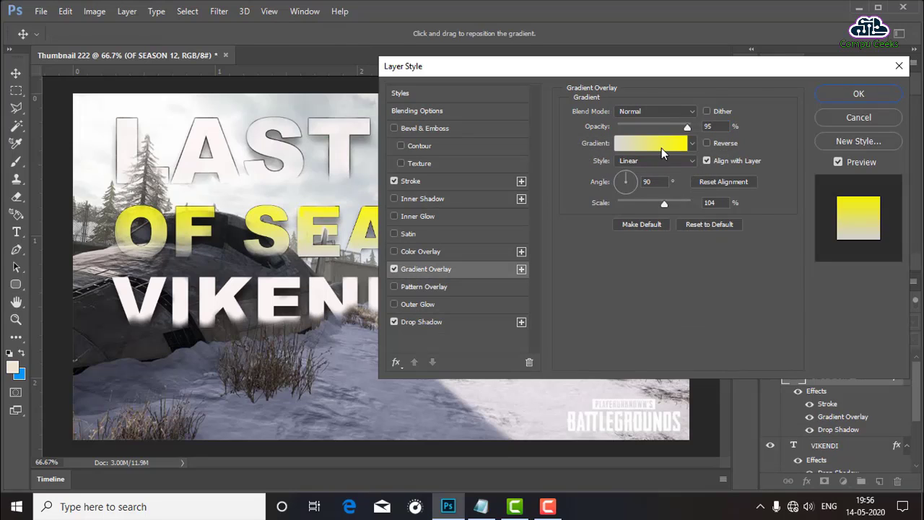
click(661, 148)
click(479, 257)
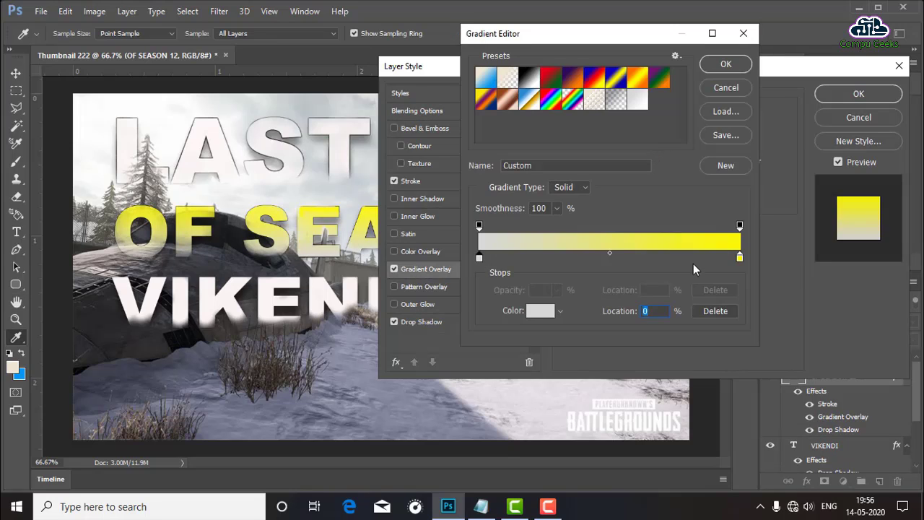
click(740, 259)
click(479, 258)
click(537, 312)
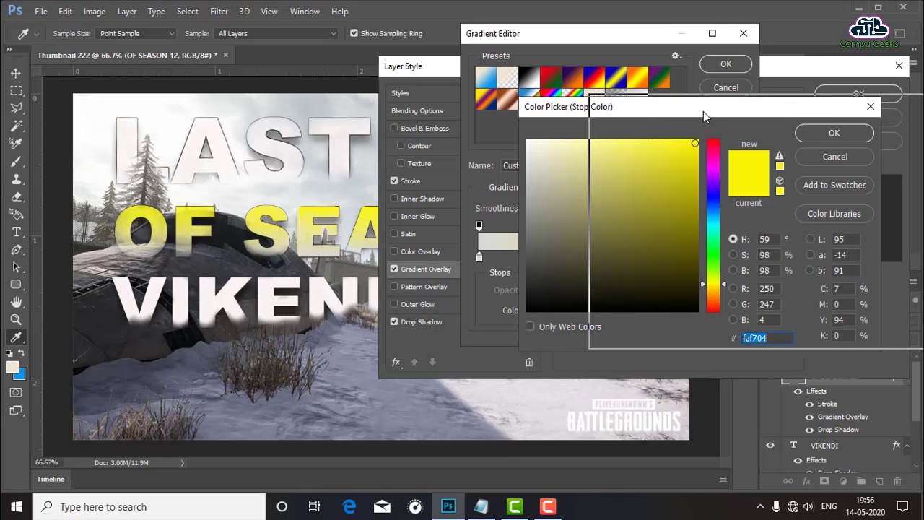
drag(631, 108, 693, 108)
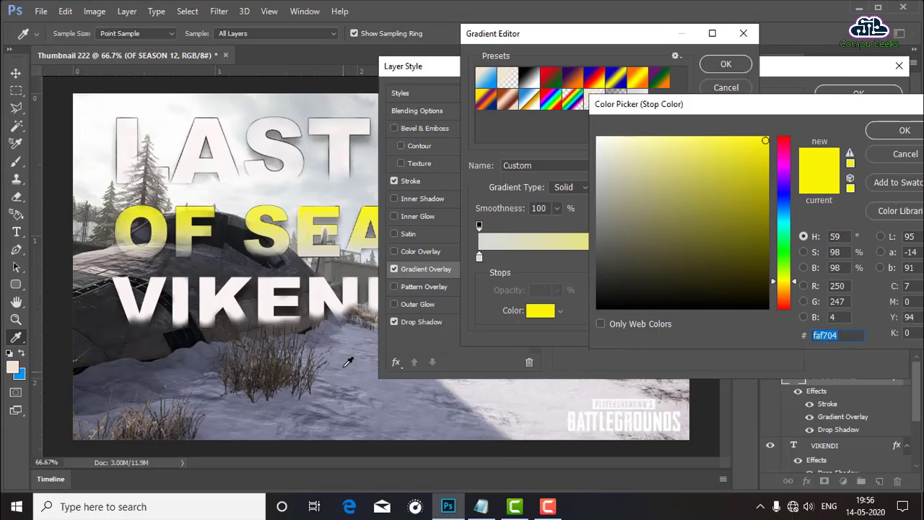
click(345, 344)
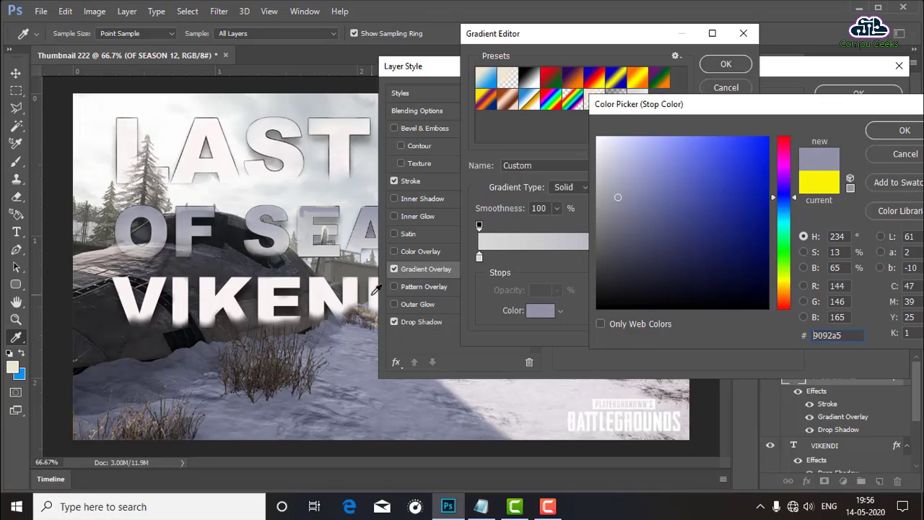
click(881, 132)
- Resample a pale near-white from the snow for the left stop, then apply the silver gradient
click(479, 258)
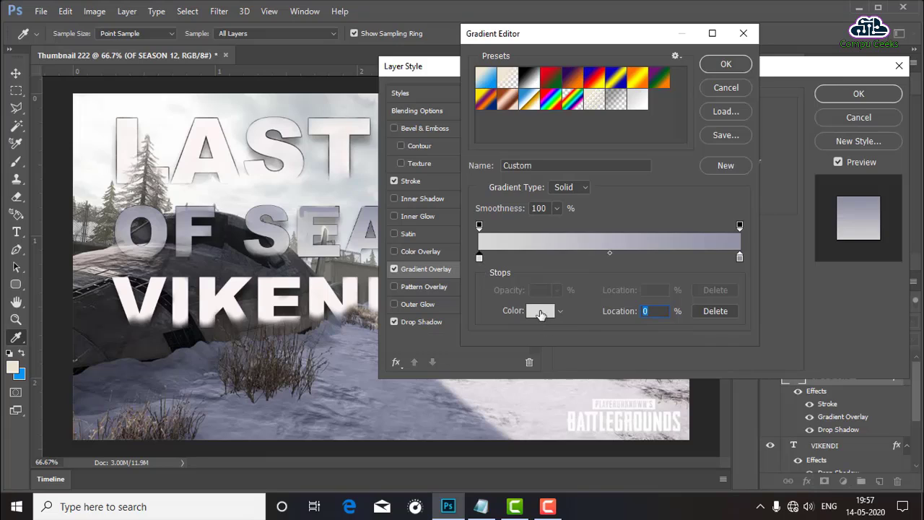
click(541, 312)
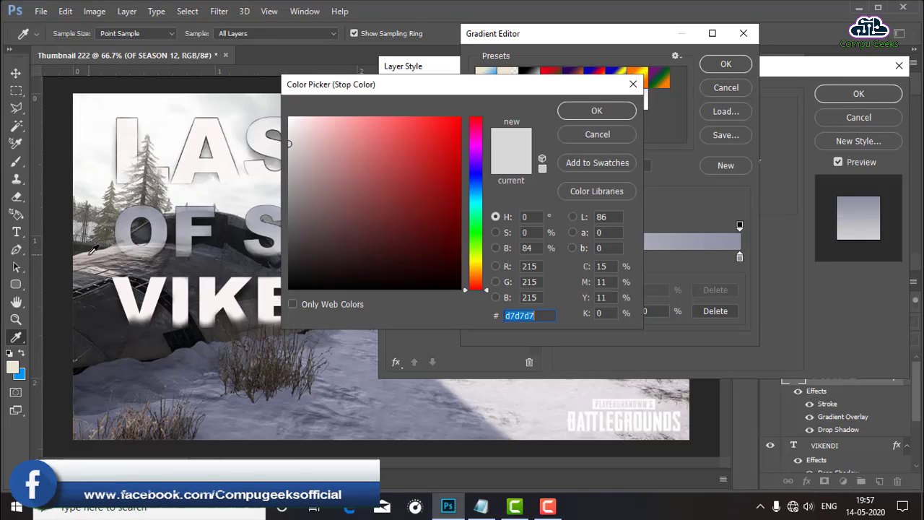
click(91, 250)
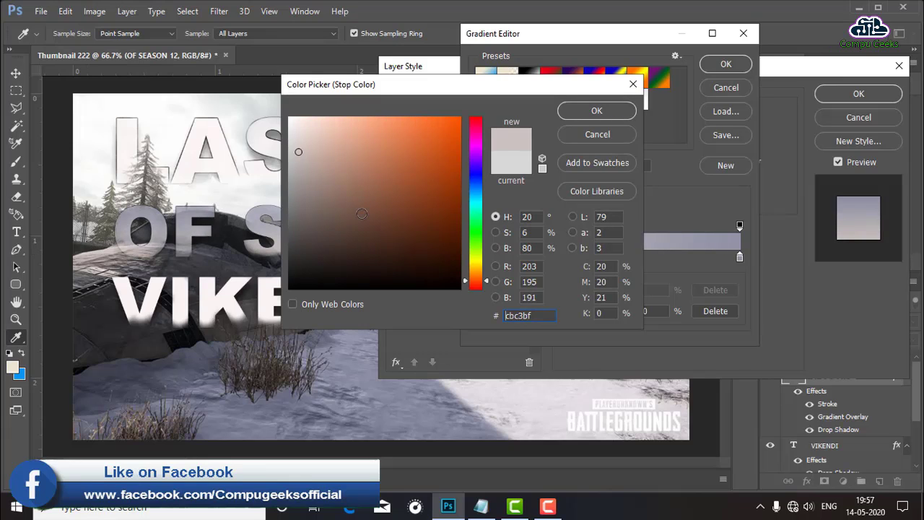
click(567, 404)
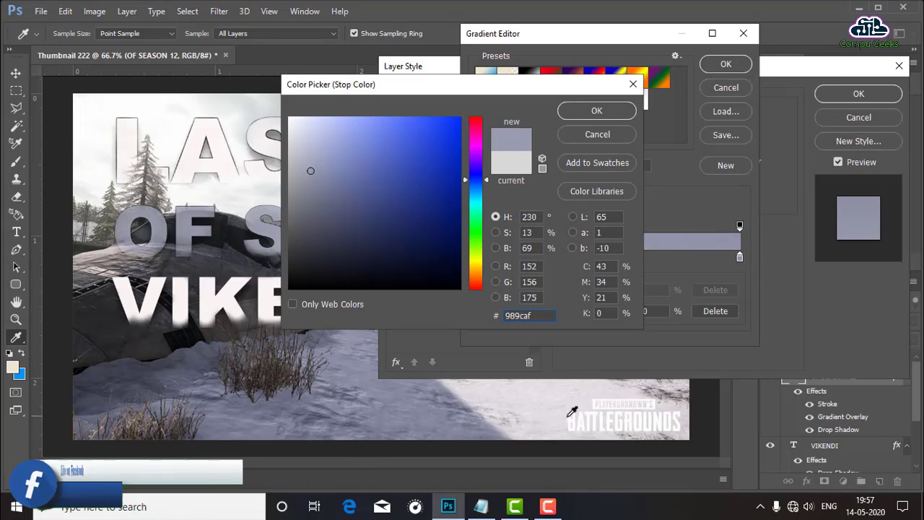
click(564, 397)
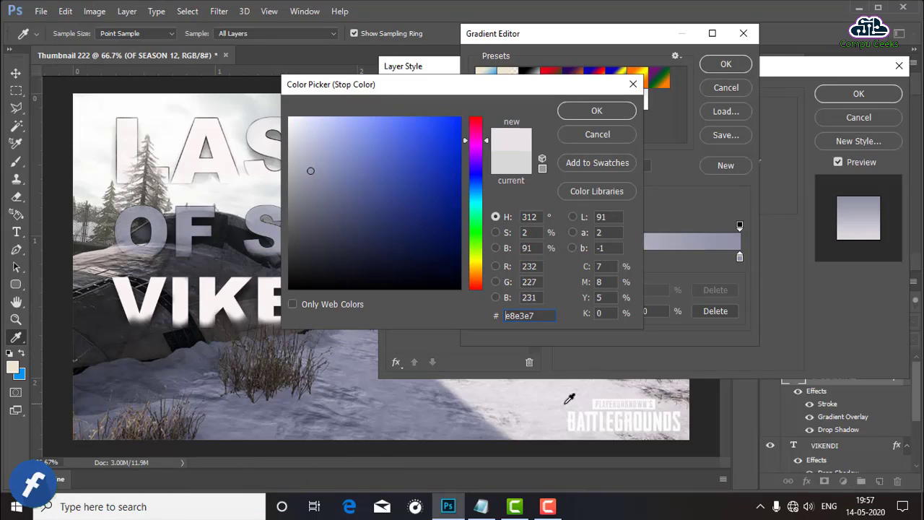
click(598, 112)
click(715, 87)
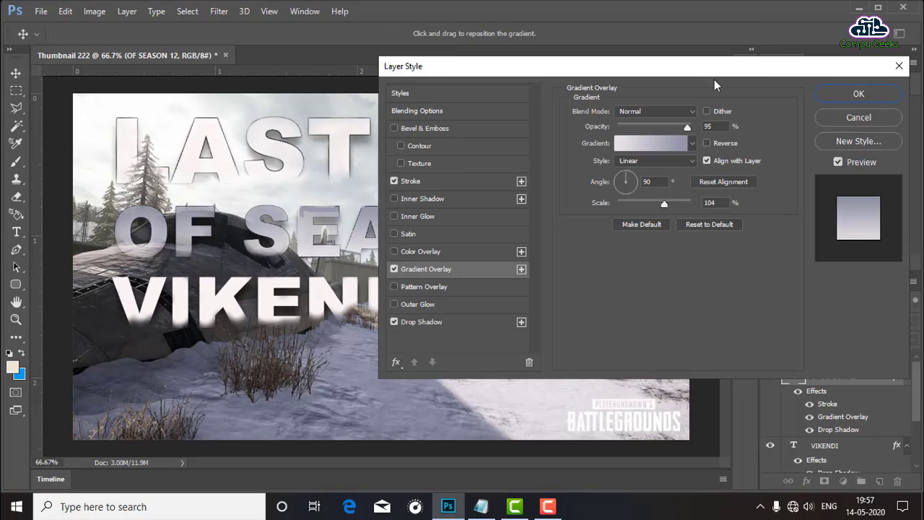
click(855, 97)
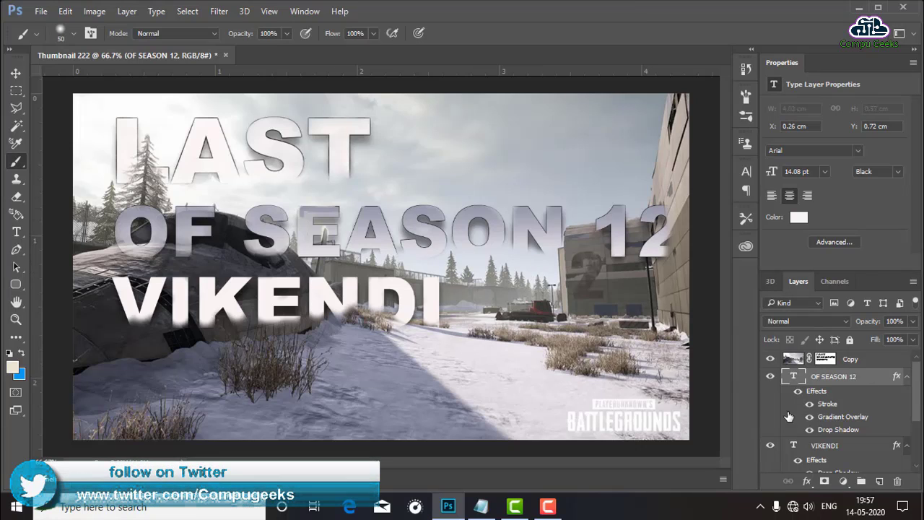
click(855, 447)
double_click(855, 446)
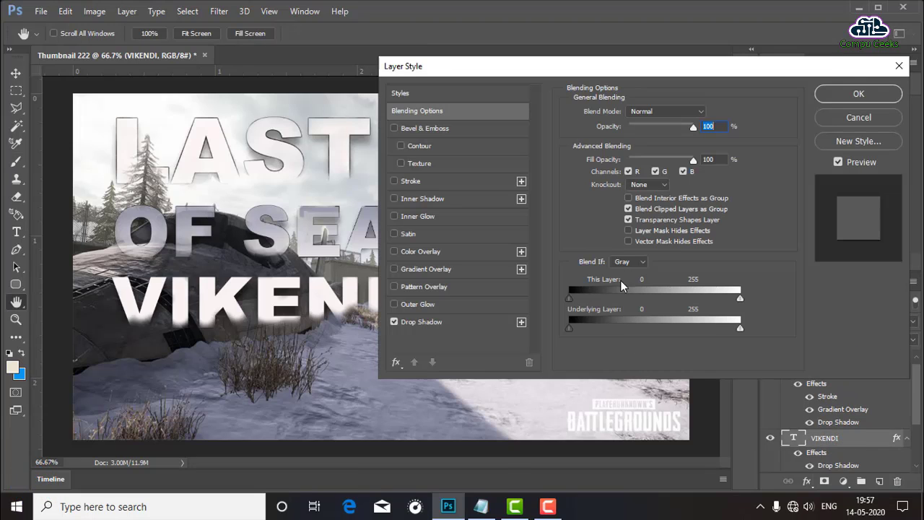
- Add a gradient overlay to VIKENDI with a greyish lavender left stop sampled from the image
click(425, 270)
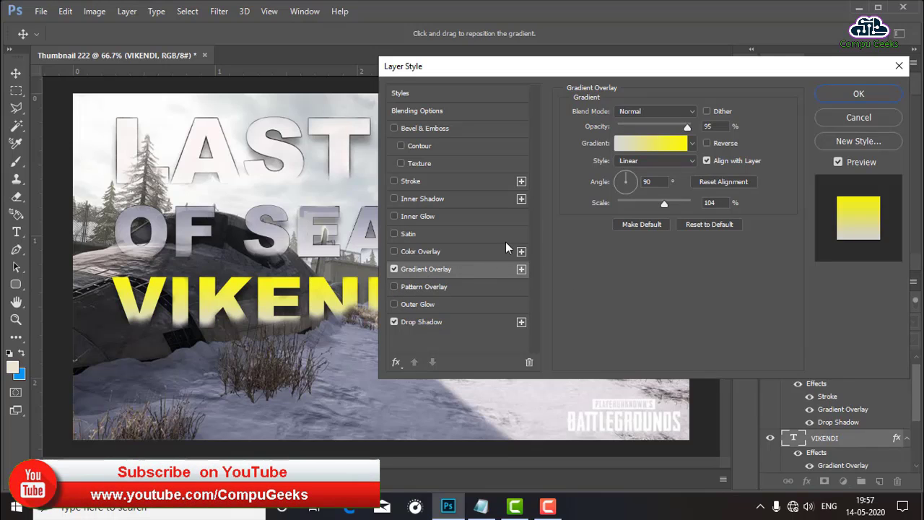
click(646, 148)
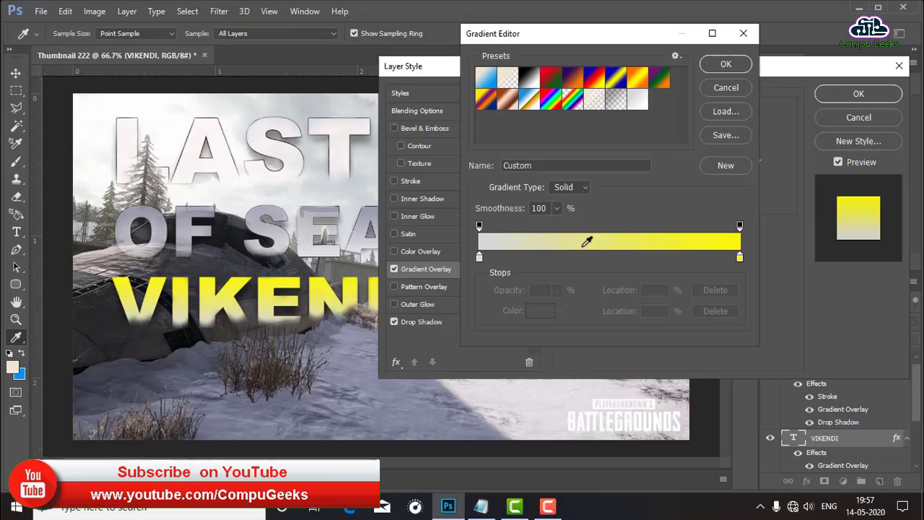
click(478, 258)
click(540, 311)
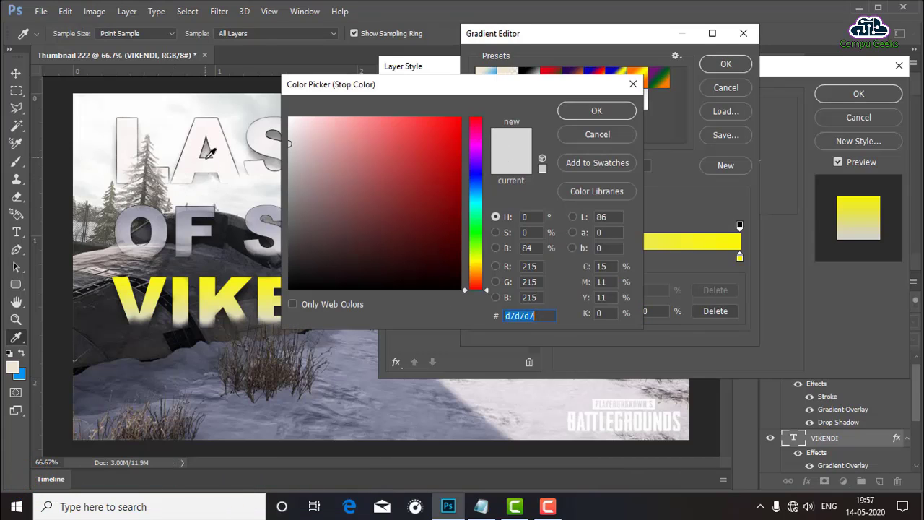
click(85, 116)
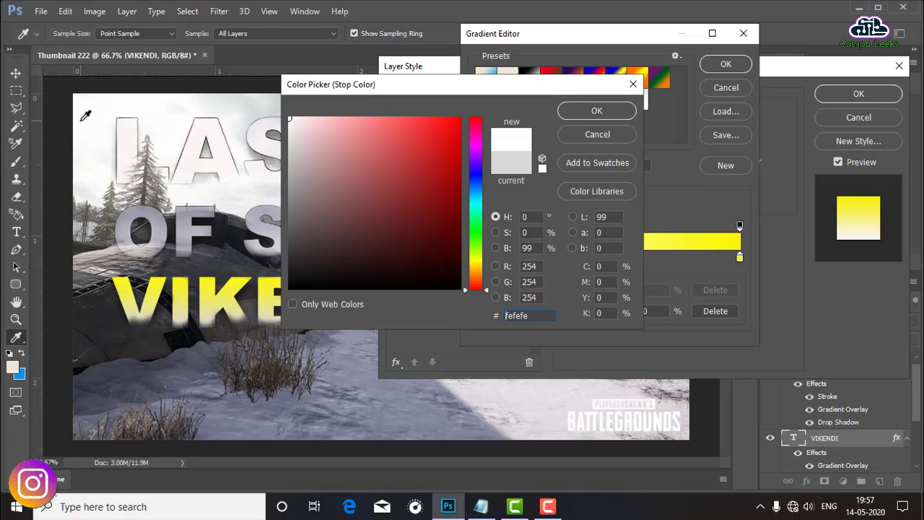
click(568, 117)
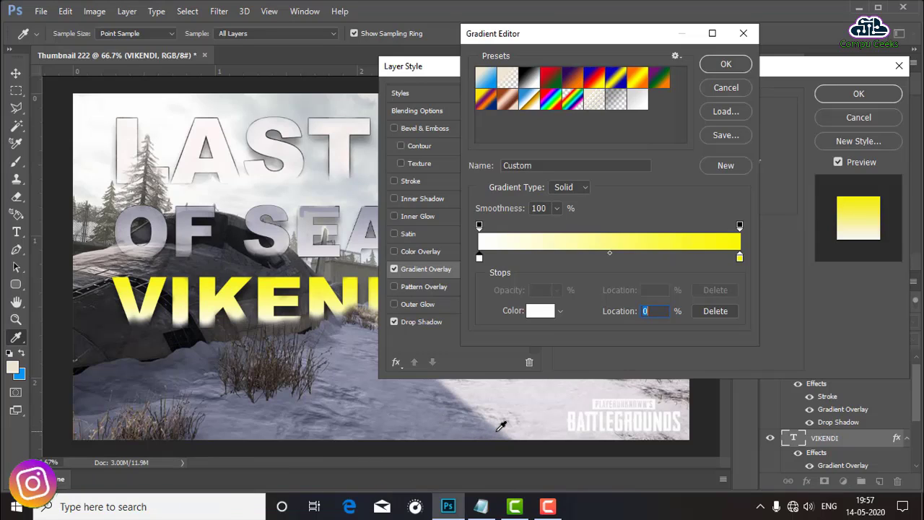
click(499, 426)
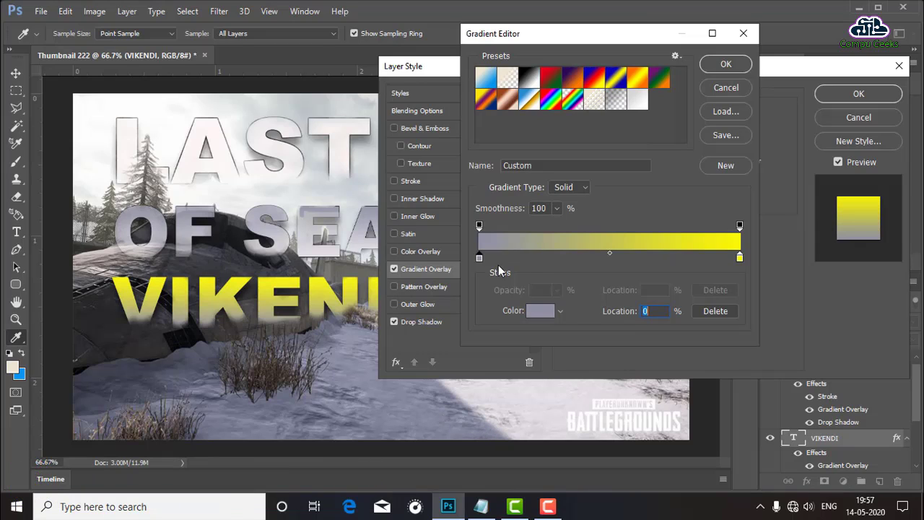
- Replace the yellow right stop with a light grey sampled from the snow
click(739, 258)
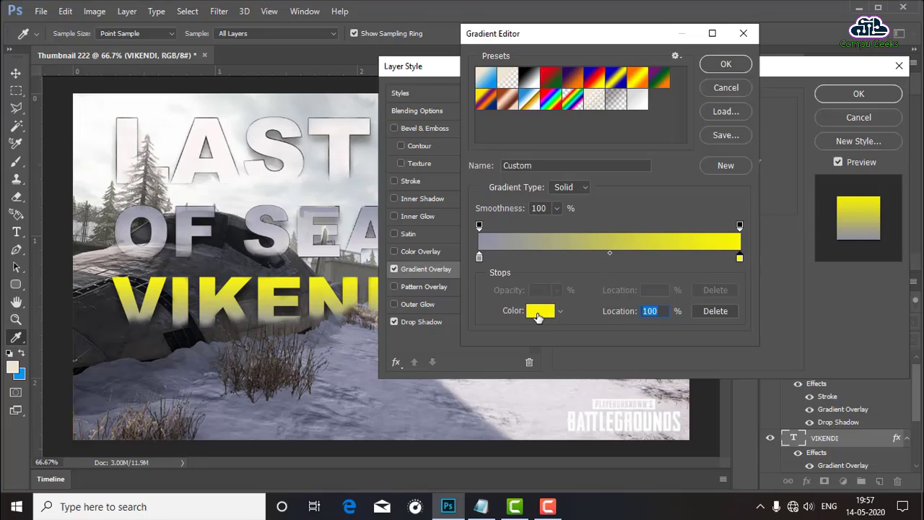
click(540, 312)
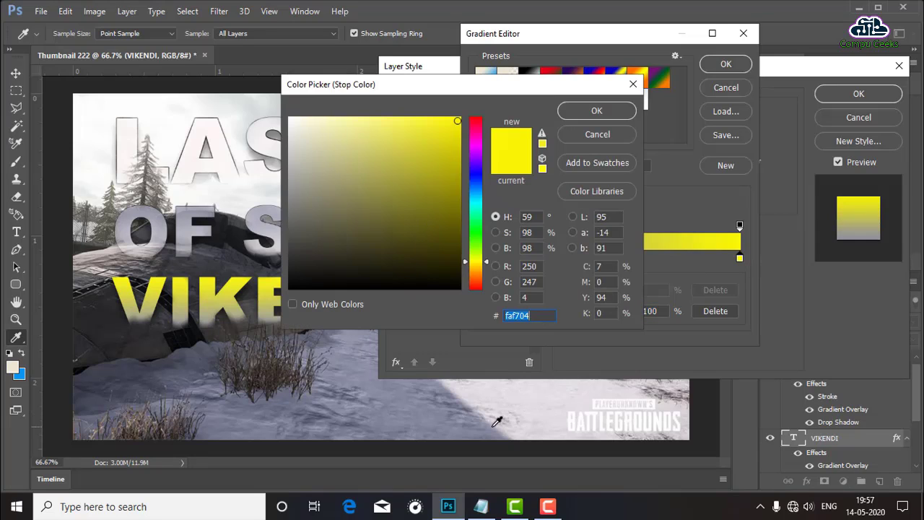
click(498, 426)
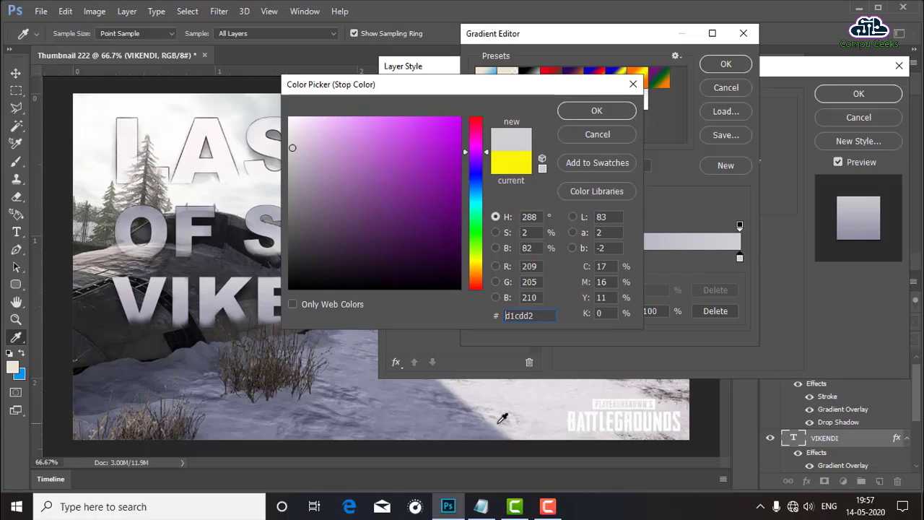
click(517, 421)
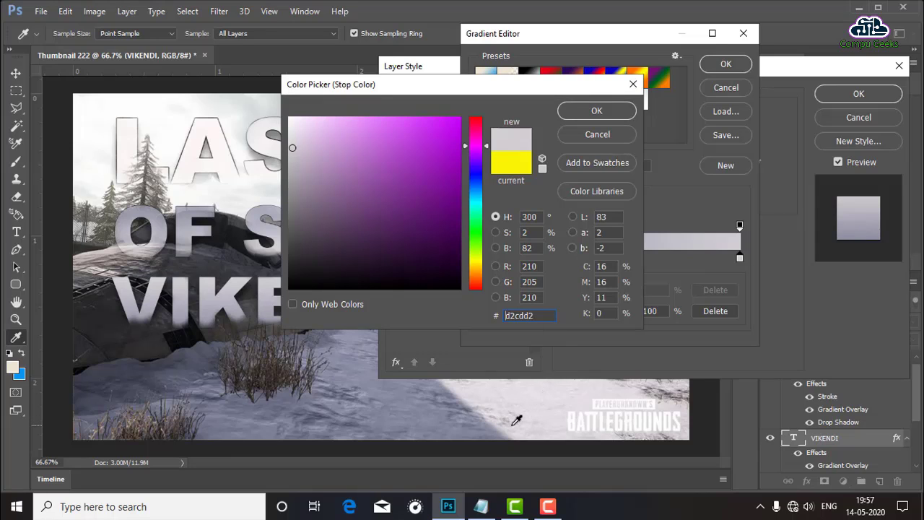
key(Return)
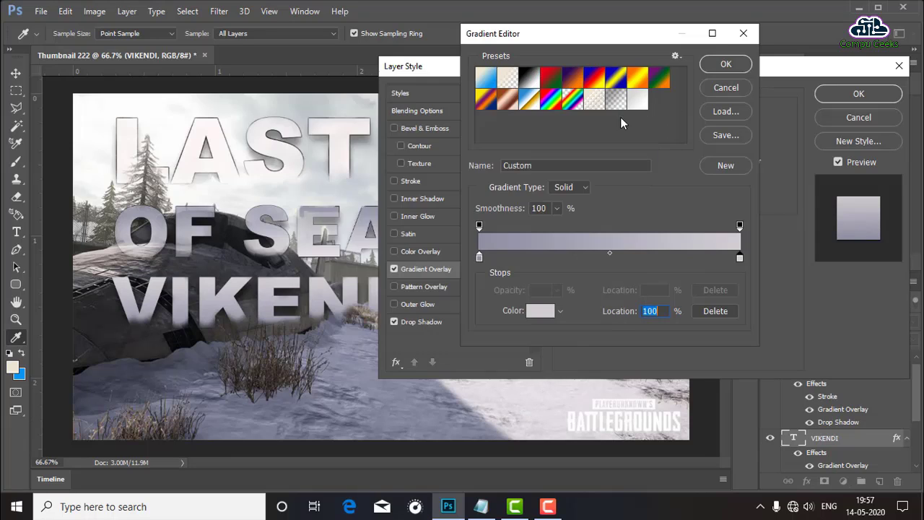
click(726, 64)
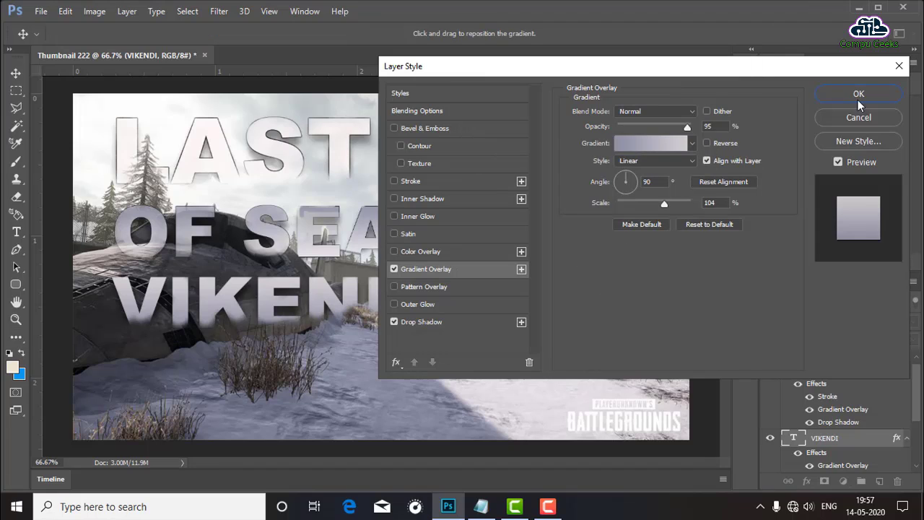
- Give VIKENDI a thicker stroke and a deeper, softer, smaller Emboss-style Bevel & Emboss
click(417, 183)
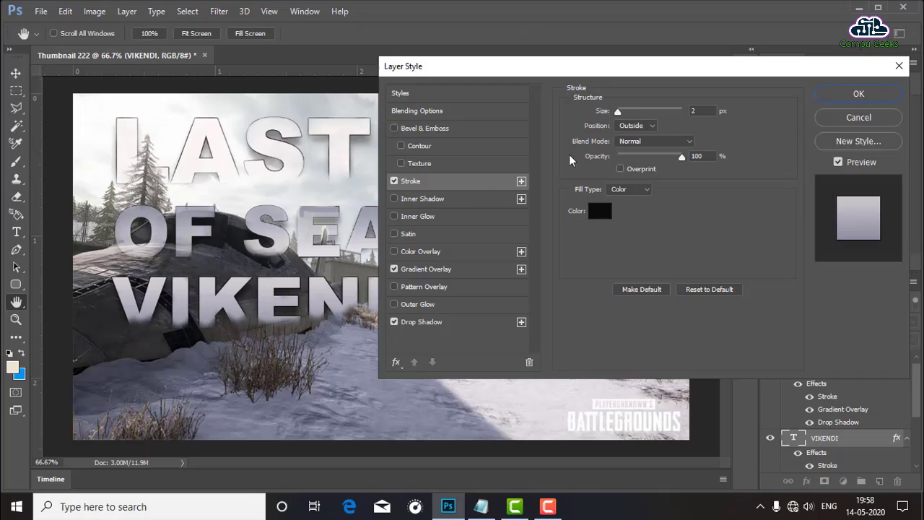
drag(617, 111, 620, 116)
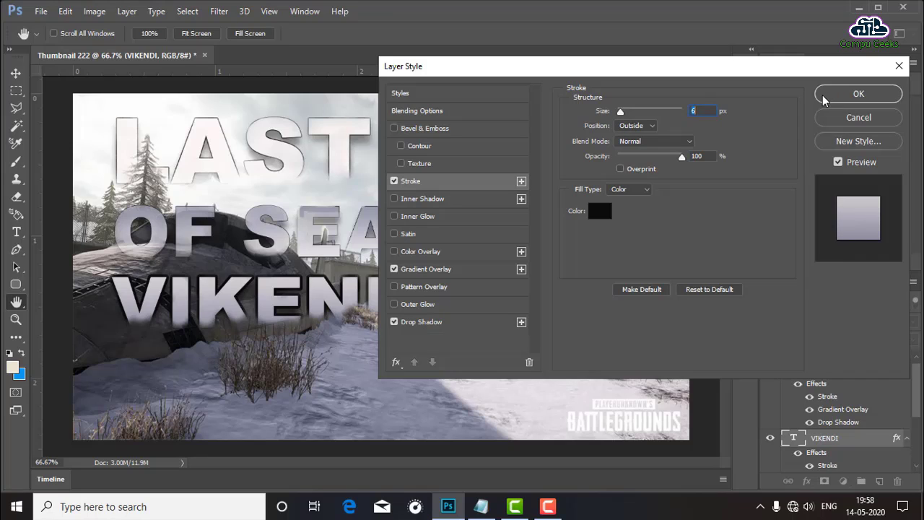
click(417, 128)
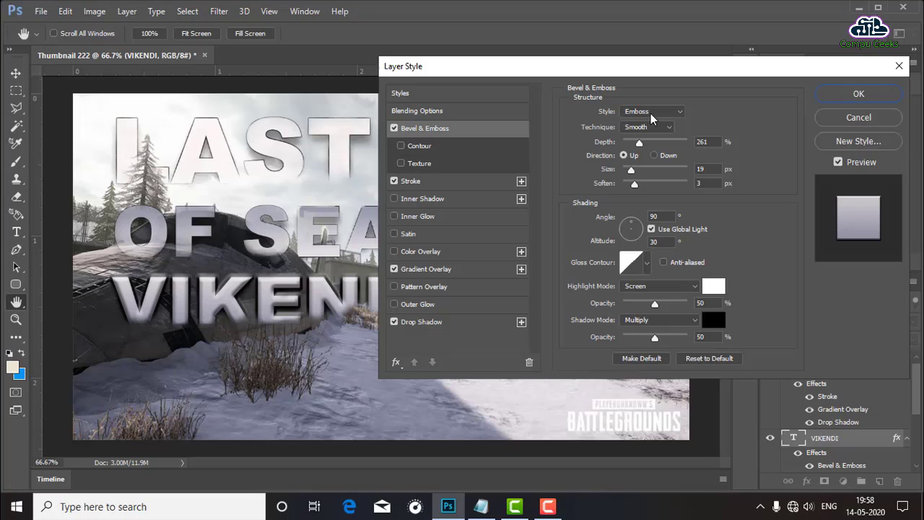
click(649, 114)
click(647, 145)
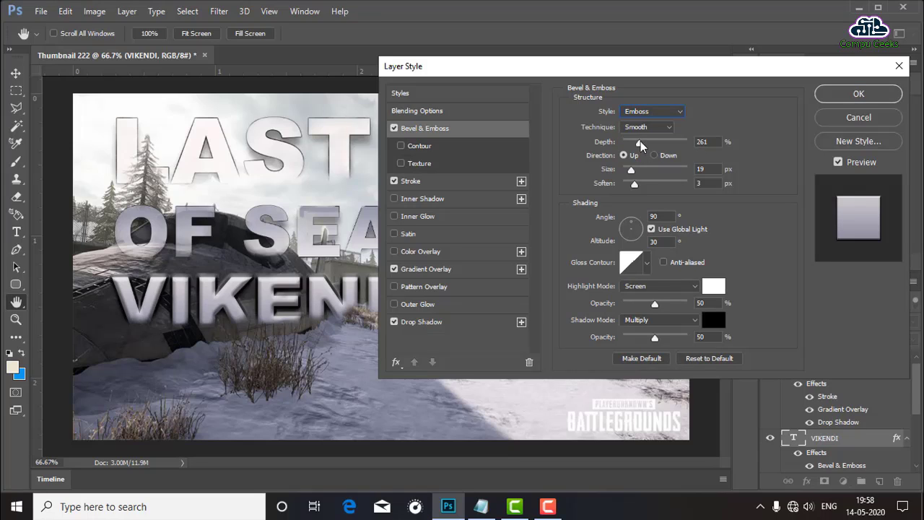
drag(642, 146, 643, 145)
drag(635, 188, 664, 186)
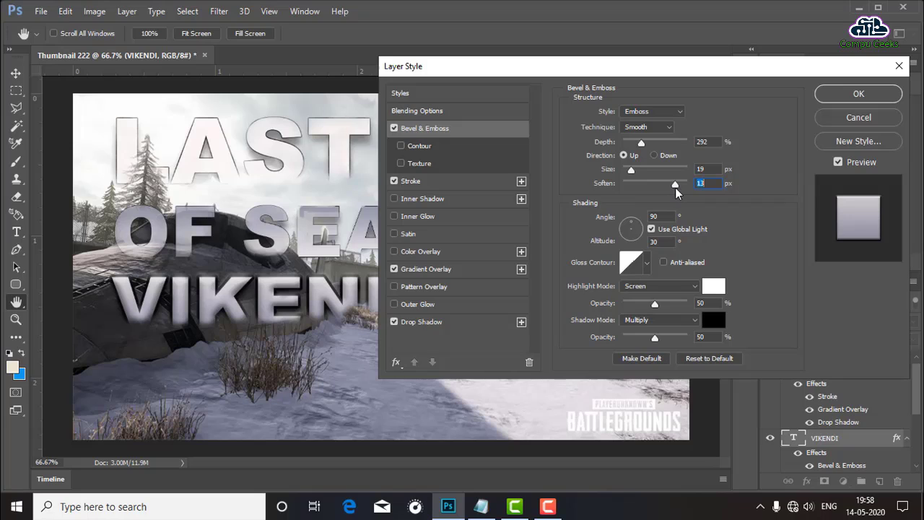
drag(632, 170, 632, 173)
click(859, 94)
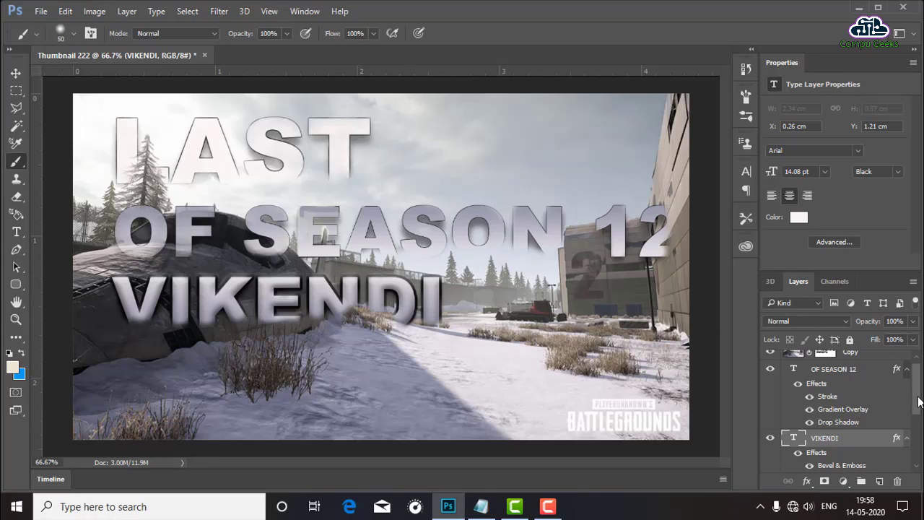
- Select the OF SEASON 12 text layer in the Layers panel and open its Layer Style
drag(919, 402, 919, 382)
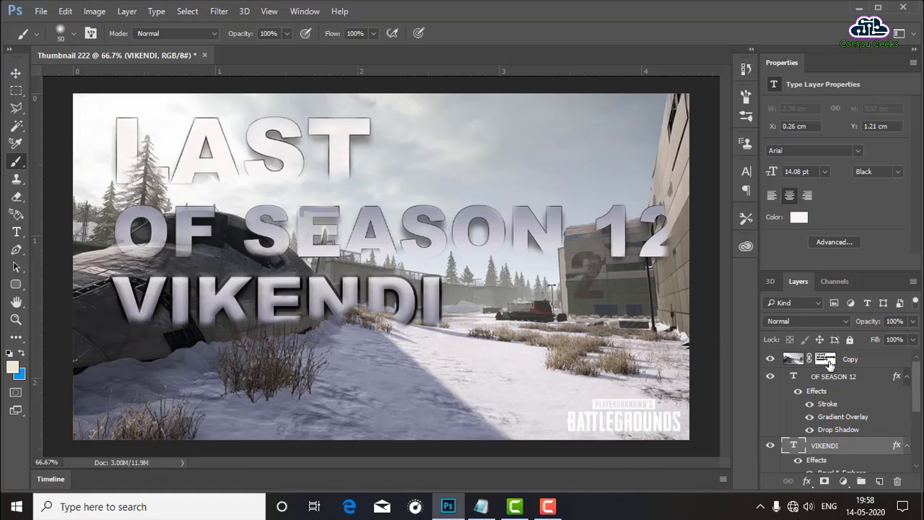
click(827, 361)
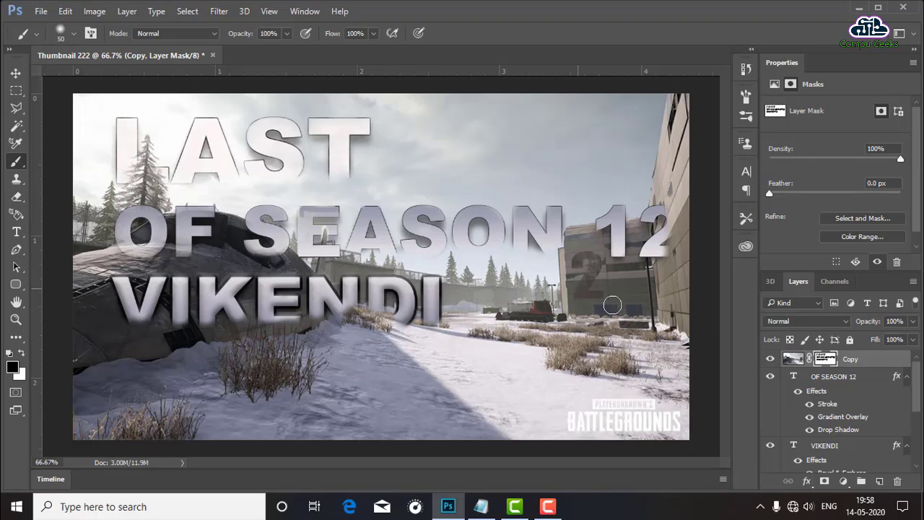
click(877, 378)
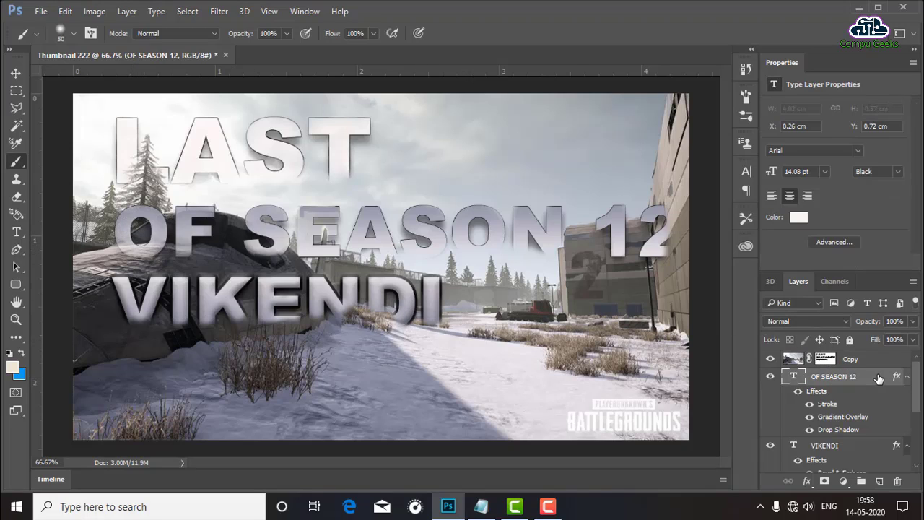
double_click(877, 378)
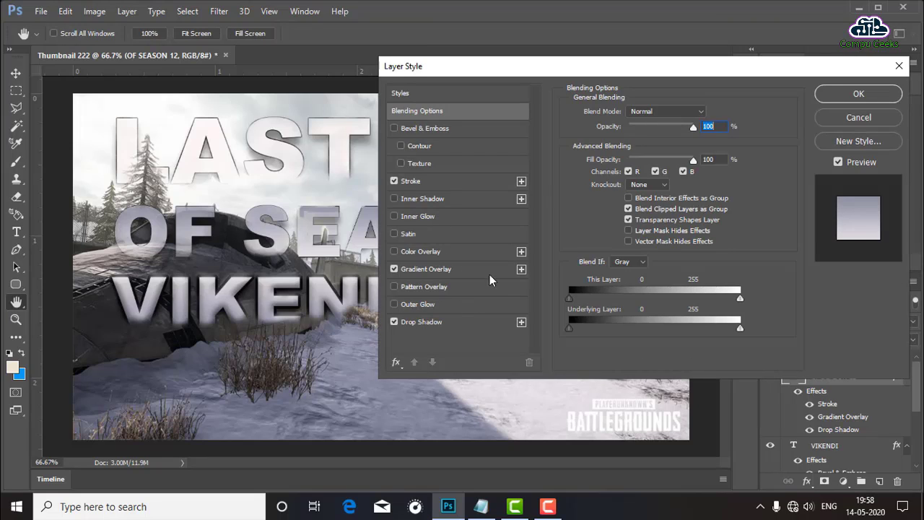
- Enable Outer Glow on OF SEASON 12 and shrink its size to 10 px
click(419, 305)
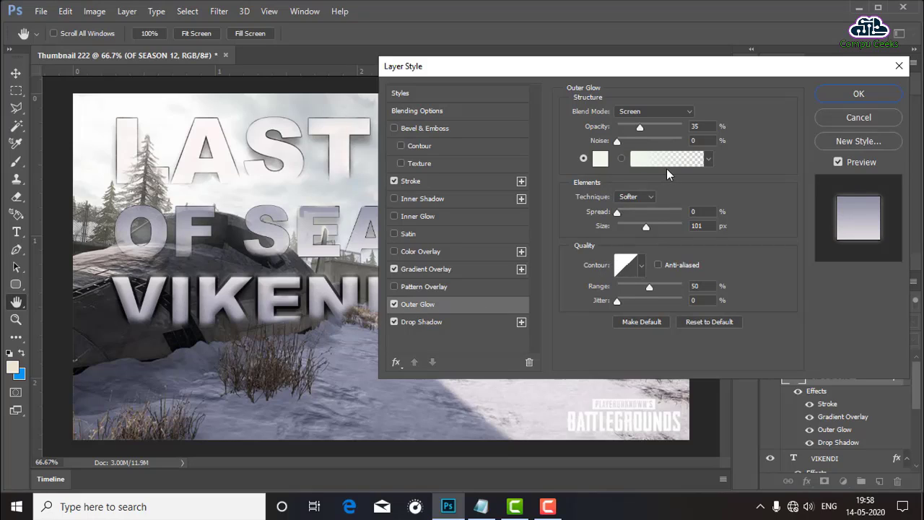
drag(646, 227, 624, 231)
drag(624, 231, 634, 218)
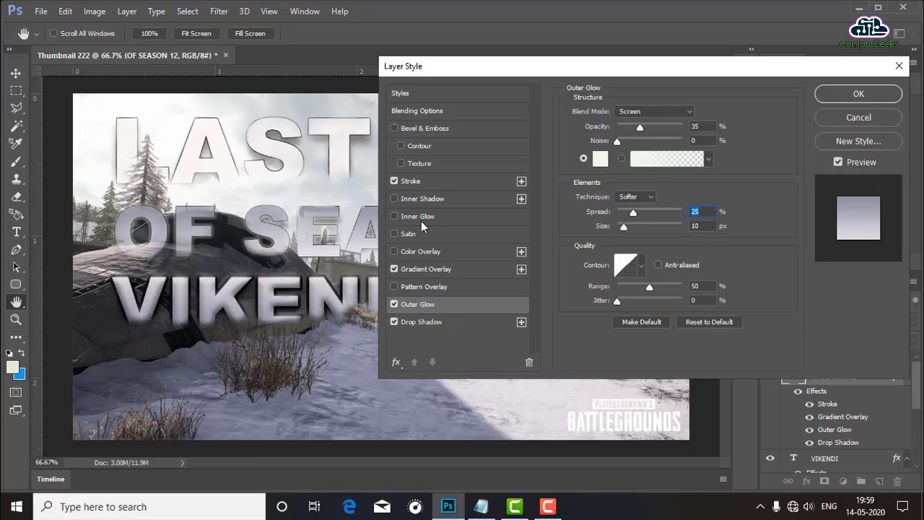
- Add an inner shadow with size 29, distance 34 and choke 13, and apply
click(425, 201)
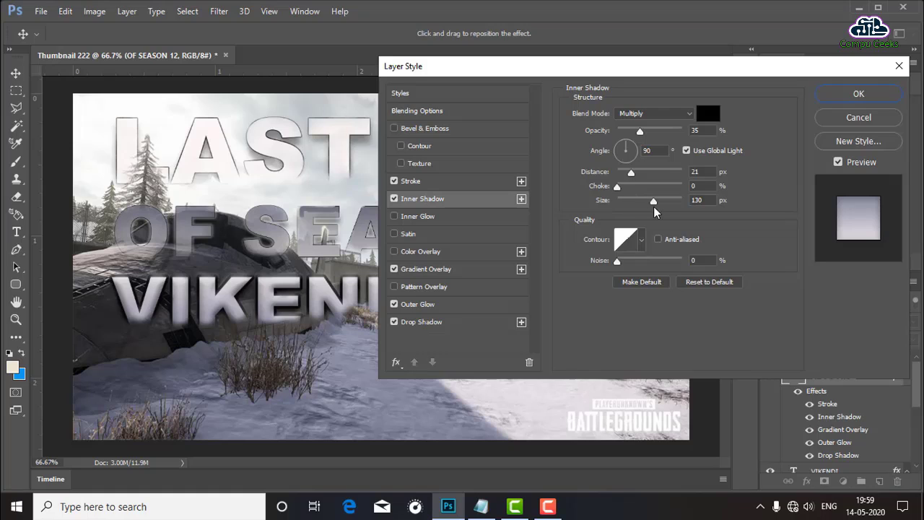
drag(653, 202, 630, 213)
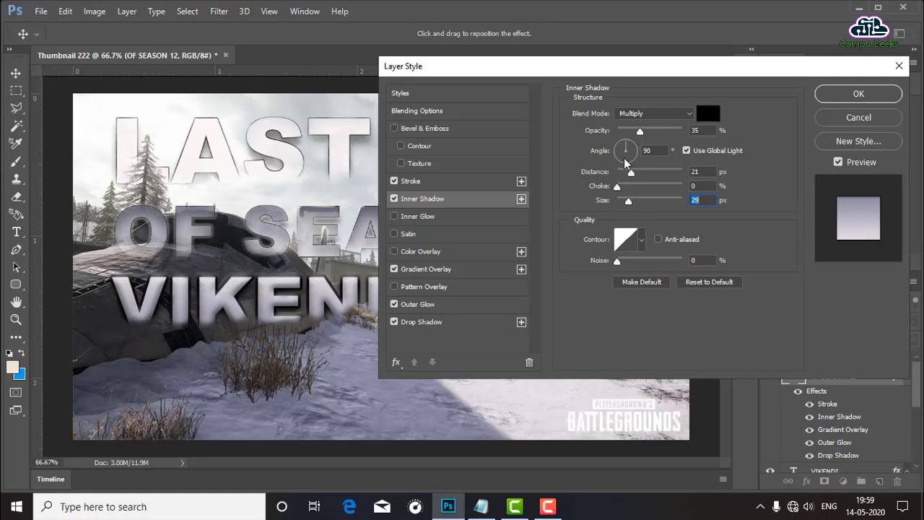
mouse_move(633, 71)
mouse_down()
mouse_move(724, 106)
mouse_move(675, 232)
mouse_up()
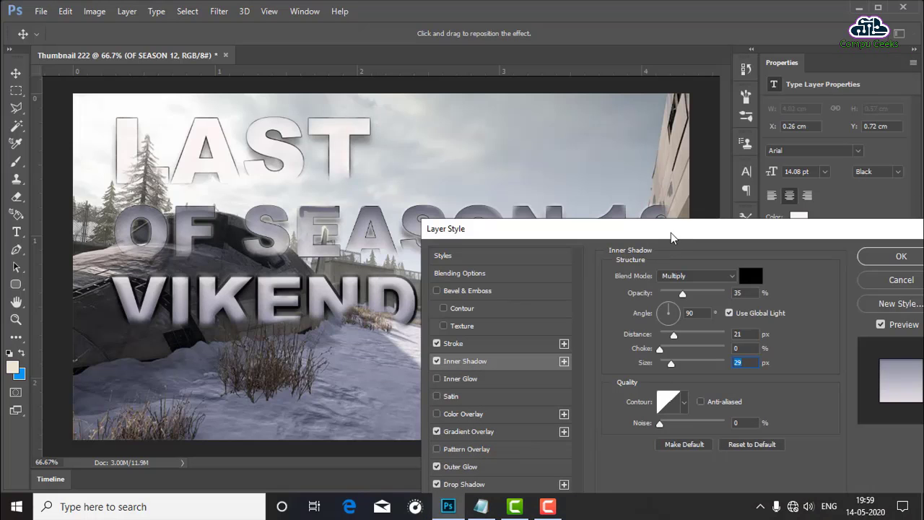
drag(582, 258, 579, 258)
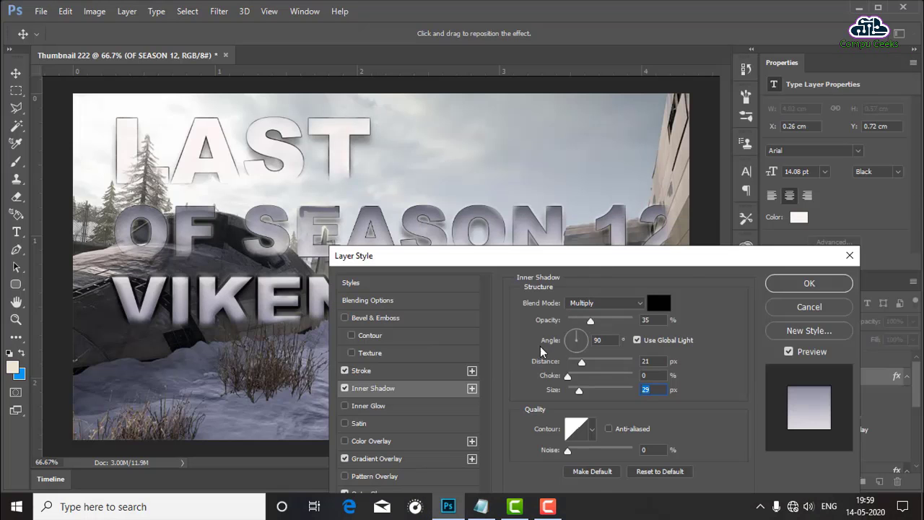
drag(568, 376, 590, 360)
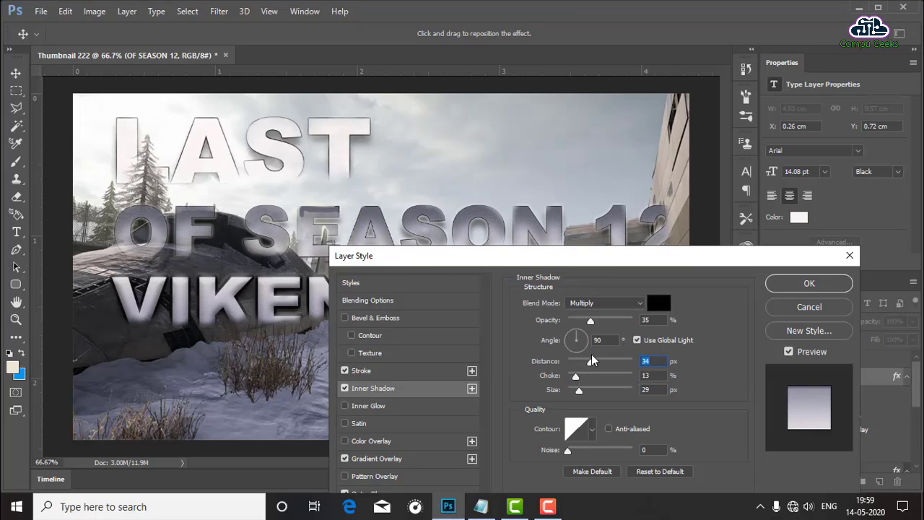
click(766, 288)
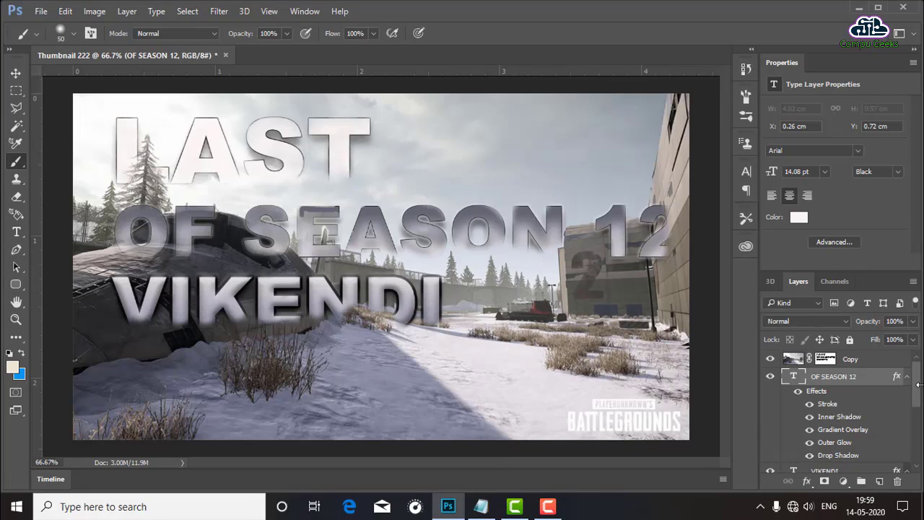
- Open the LAST layer's styles and enable a Gradient Overlay
drag(920, 392, 919, 434)
click(858, 442)
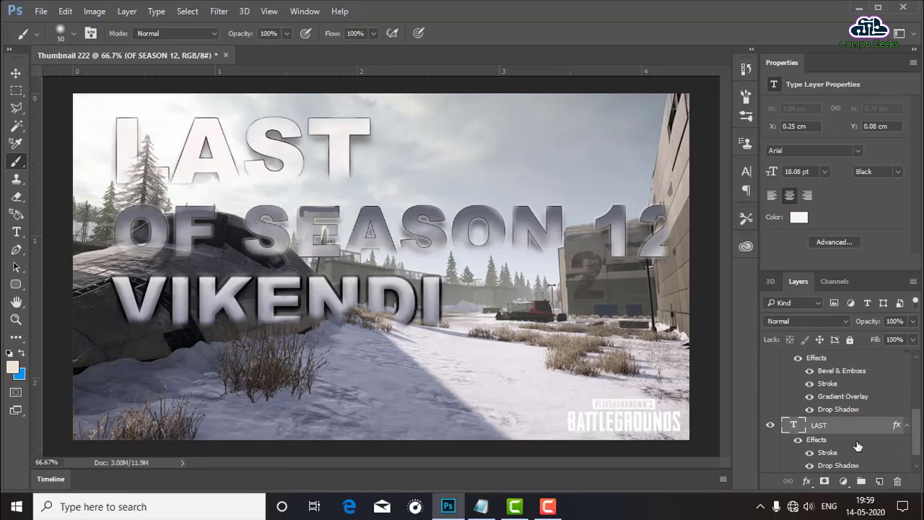
double_click(864, 430)
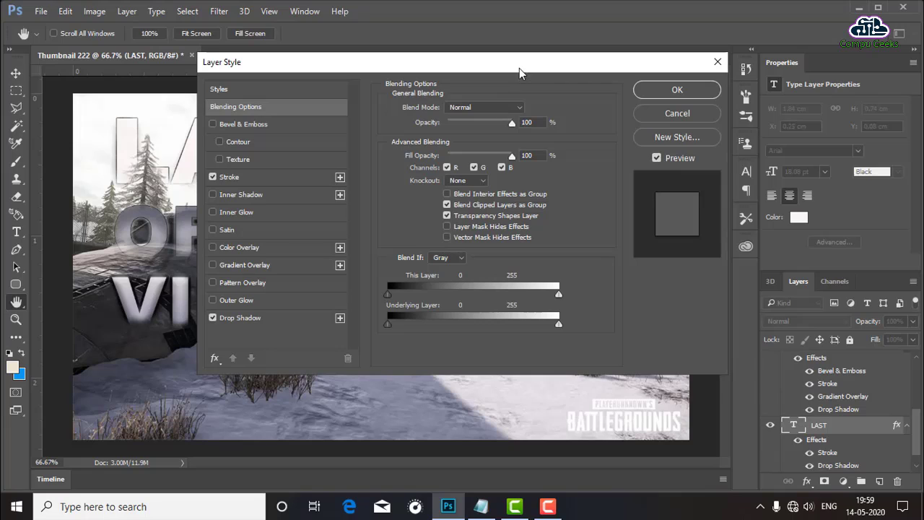
drag(519, 68, 688, 85)
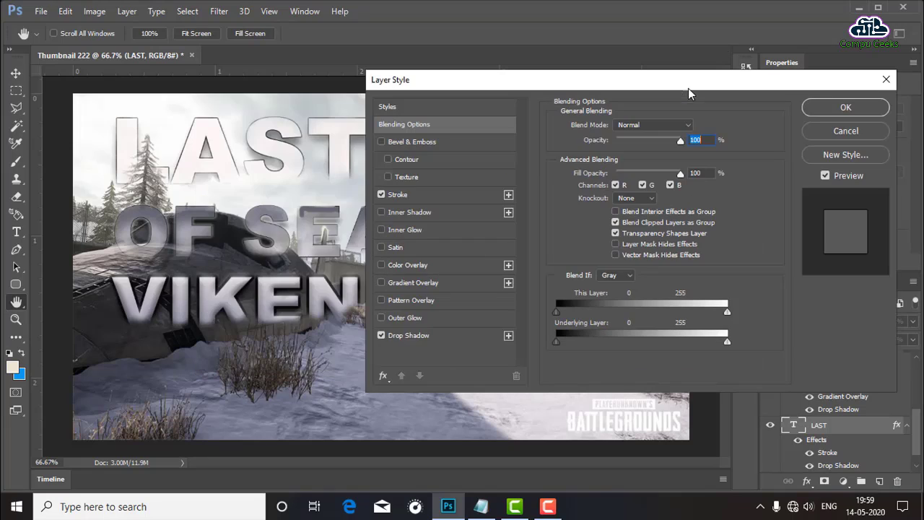
click(416, 284)
drag(634, 92, 711, 96)
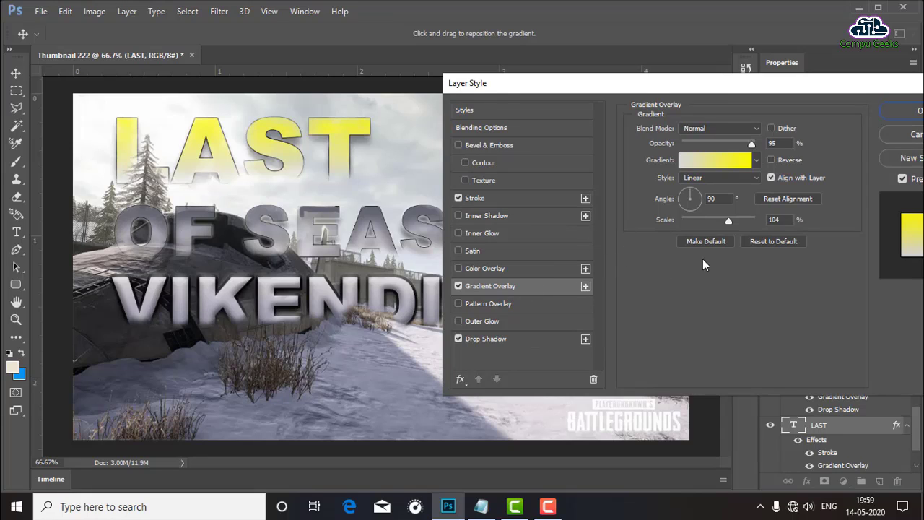
- Set the LAST gradient from sampled sky white to scene grey 5e5b56
click(720, 161)
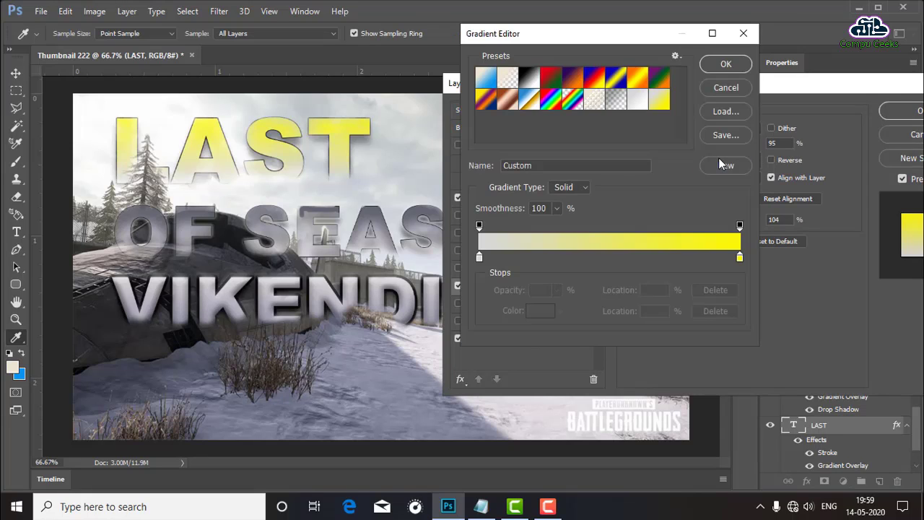
click(479, 258)
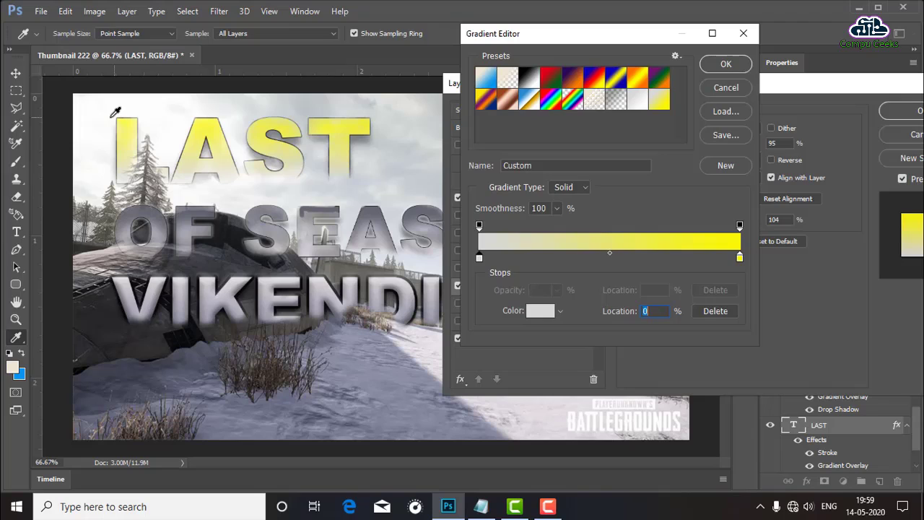
click(108, 113)
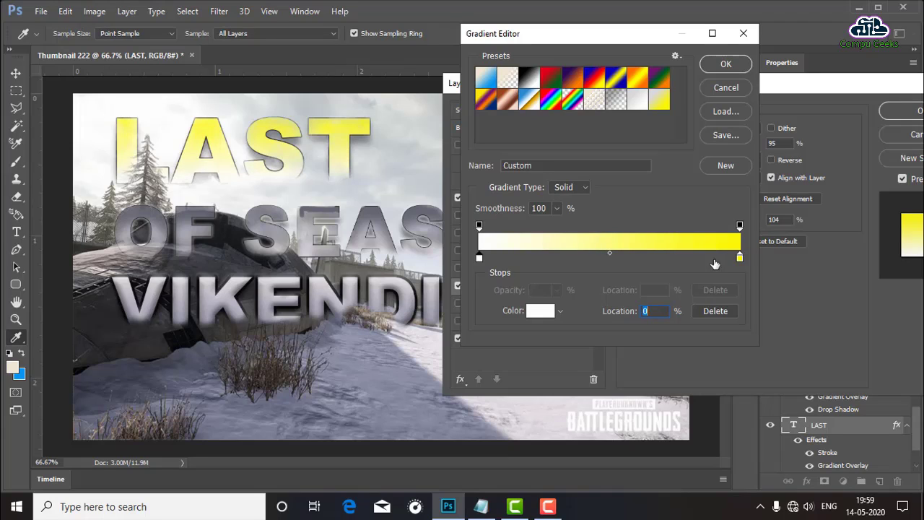
click(740, 258)
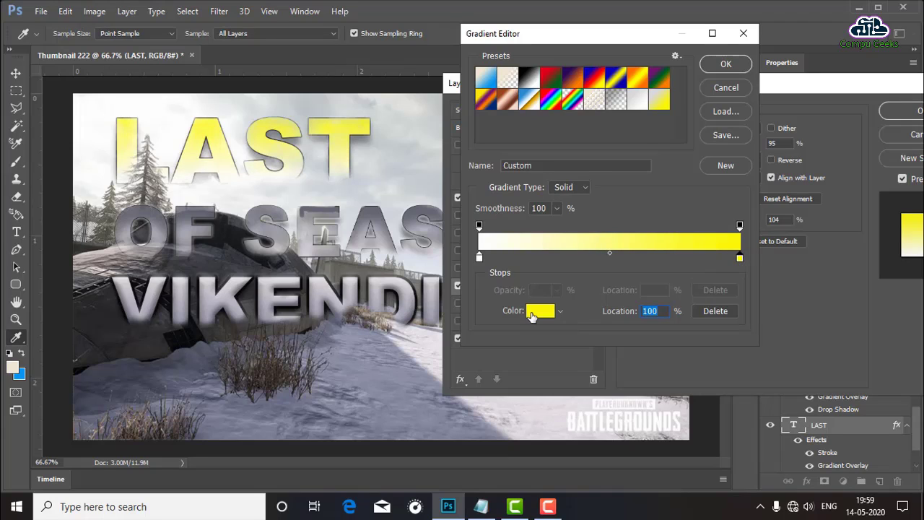
click(537, 311)
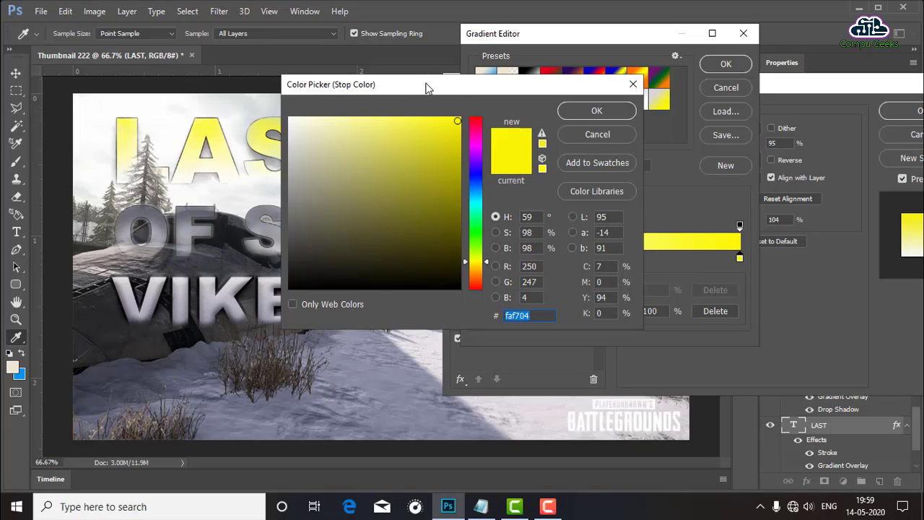
drag(426, 86, 570, 121)
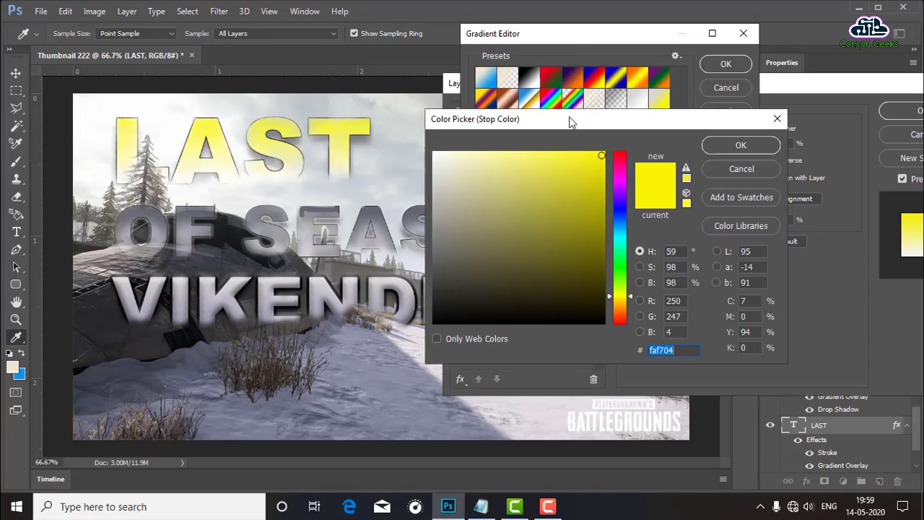
click(151, 186)
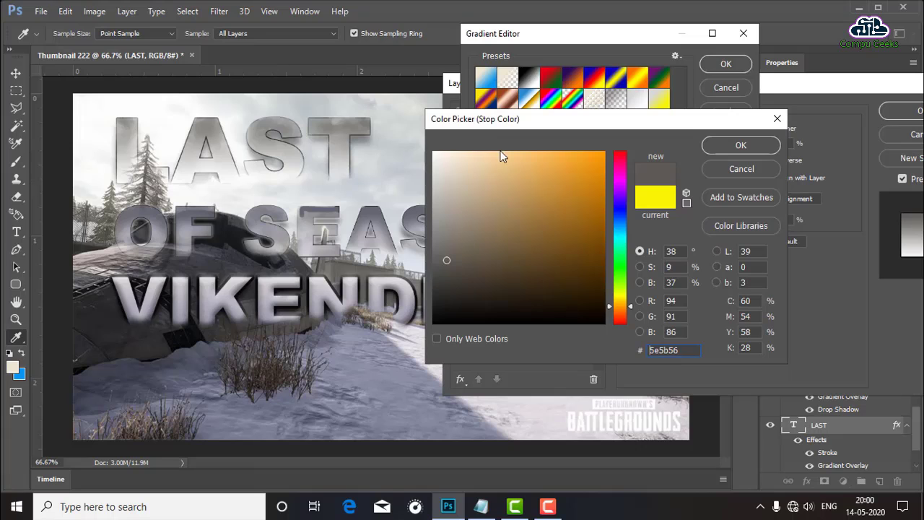
click(741, 145)
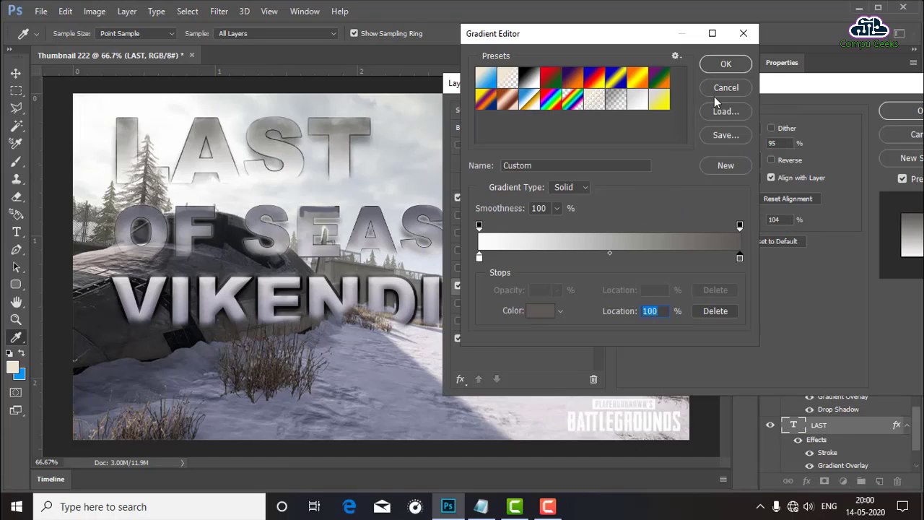
click(726, 64)
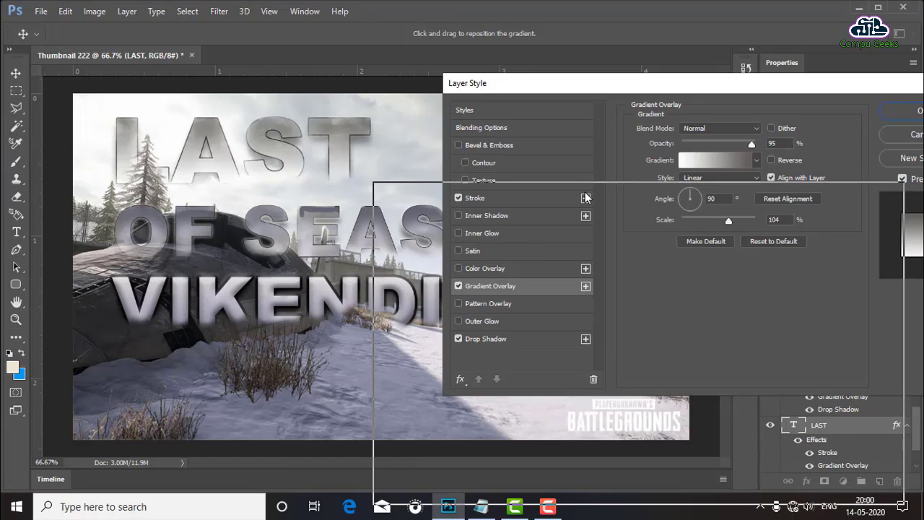
- Keep LAST's black outside stroke at 2 px and apply the effects
drag(585, 197, 618, 183)
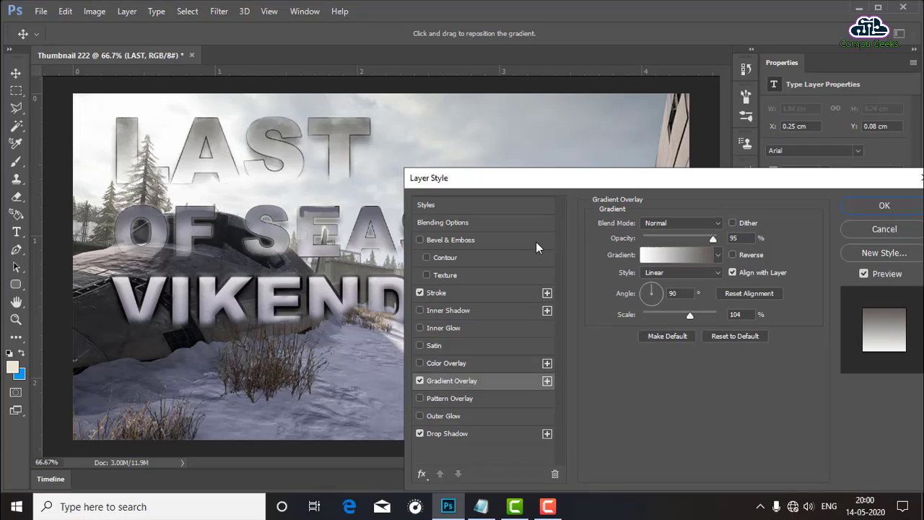
click(447, 294)
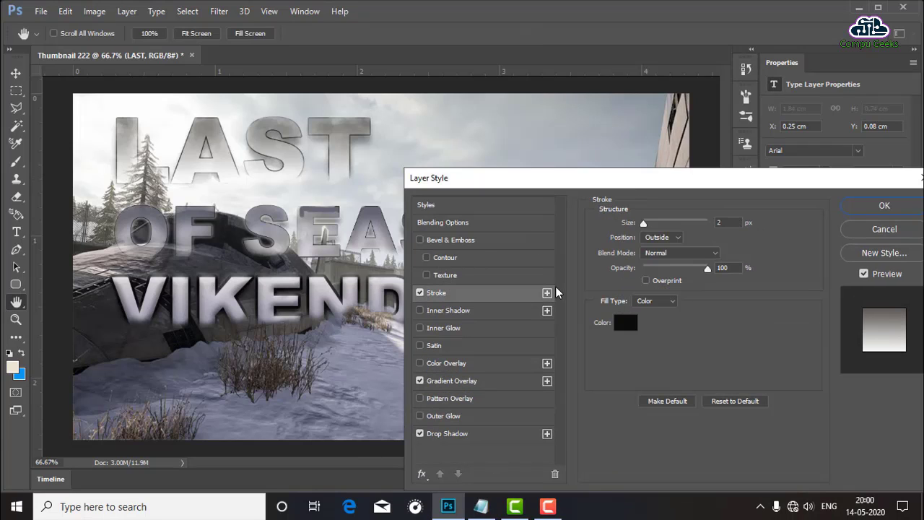
drag(647, 231, 644, 225)
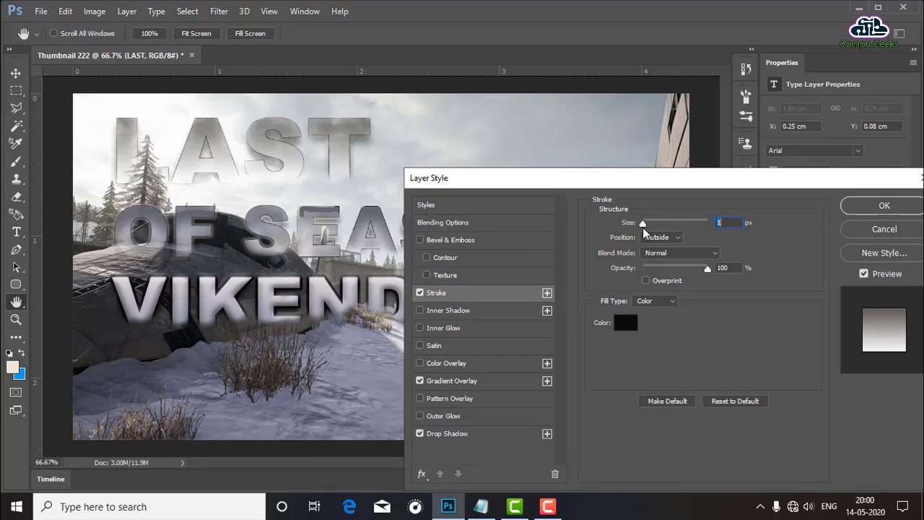
key(Up)
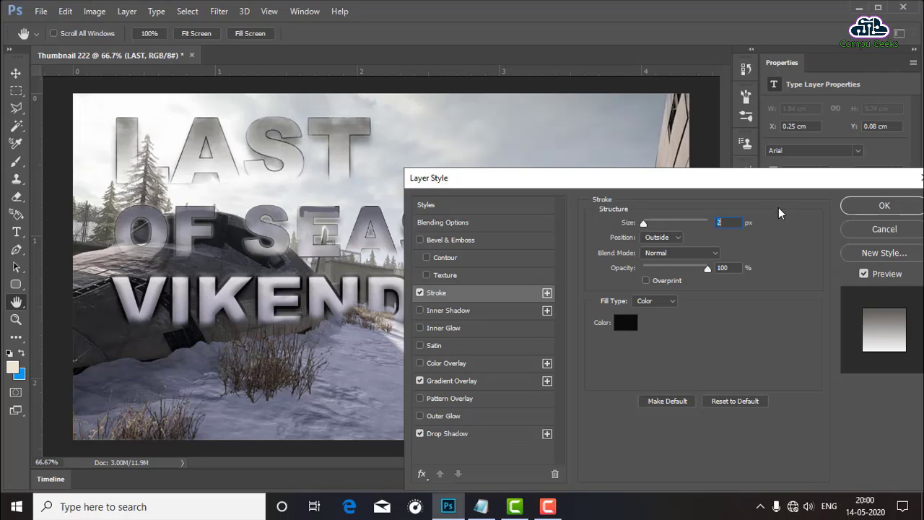
drag(745, 179, 726, 148)
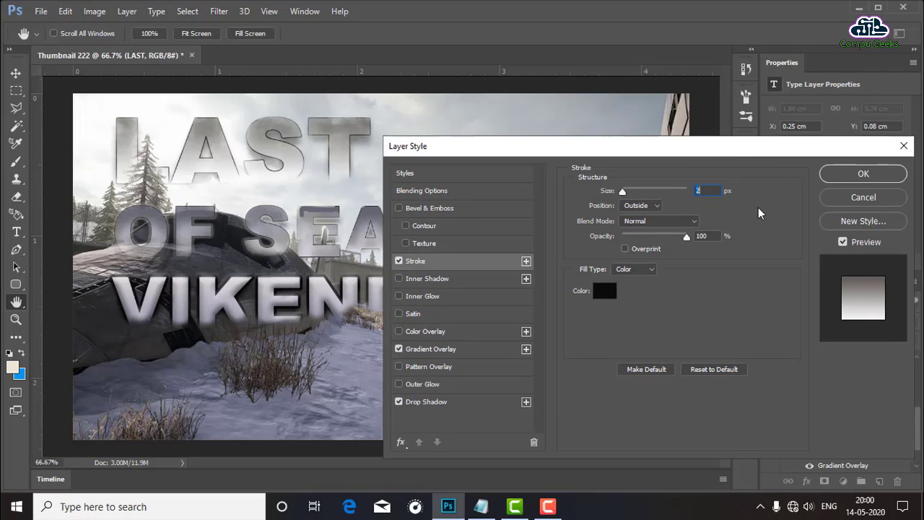
click(850, 177)
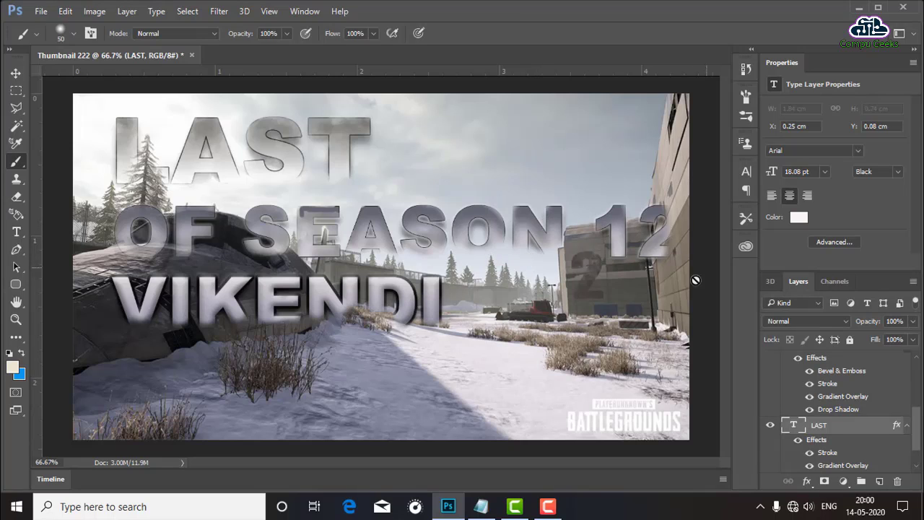
- Target the Copy layer mask and zoom in on the 12 numerals
drag(920, 437, 921, 364)
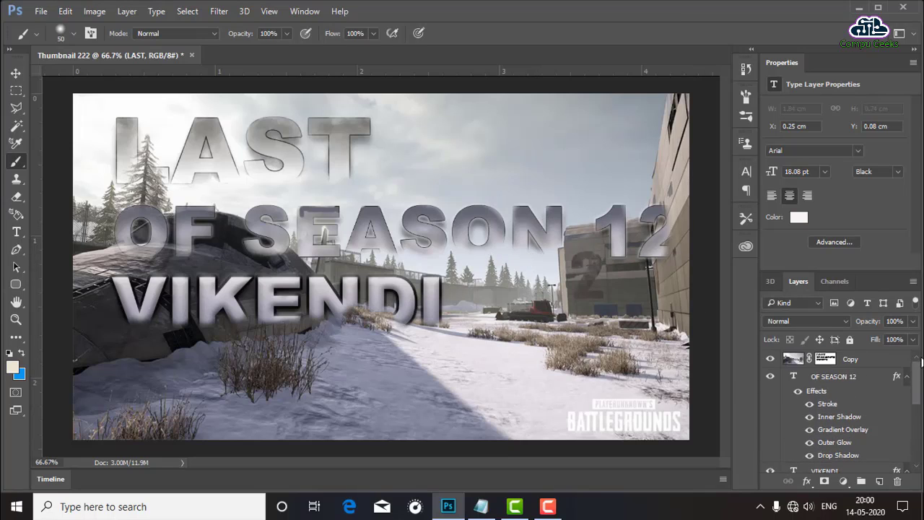
click(827, 358)
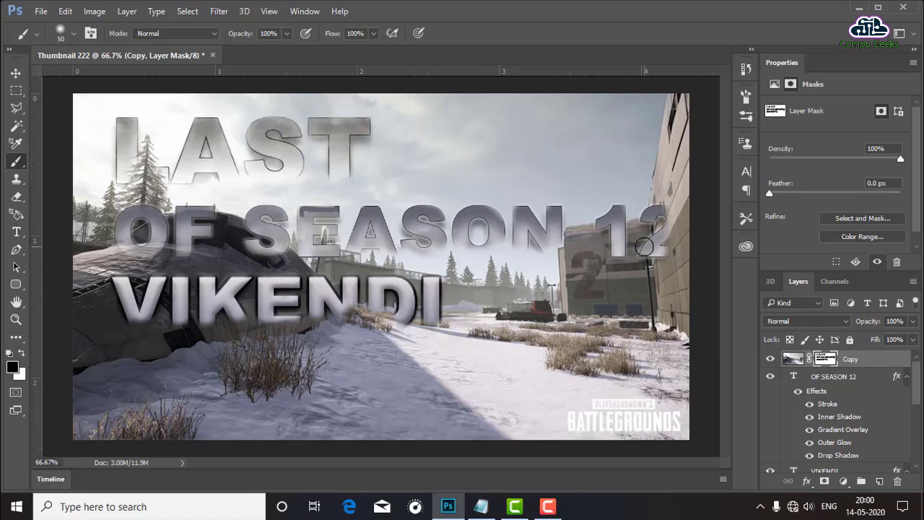
key(ctrl+plus)
key(ctrl+plus)
key(ctrl+plus)
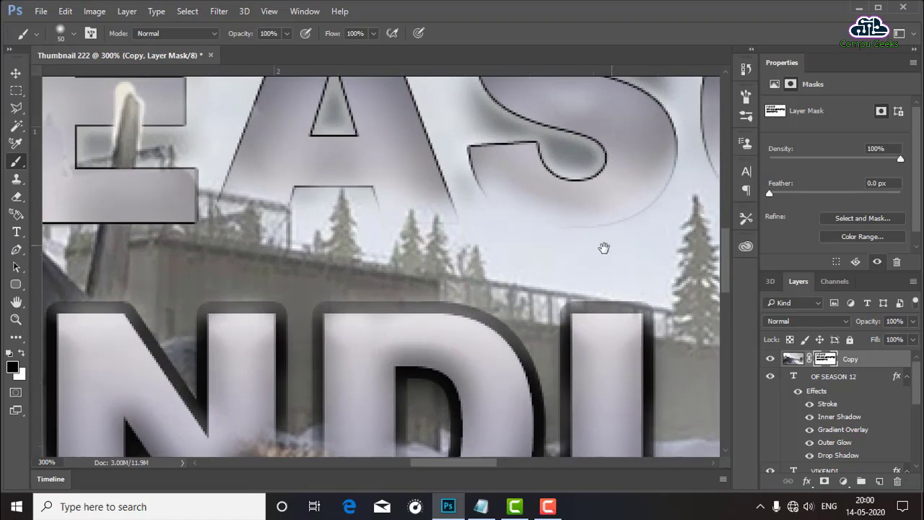
mouse_move(604, 248)
mouse_down()
mouse_move(431, 315)
mouse_move(234, 312)
mouse_move(169, 348)
mouse_up()
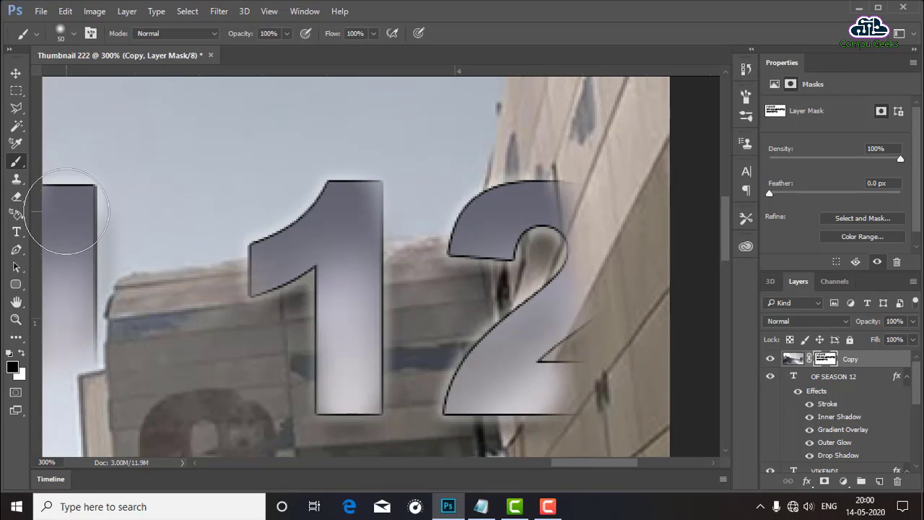
- Paint white with a 100% hard brush over the building right of the 2
click(21, 354)
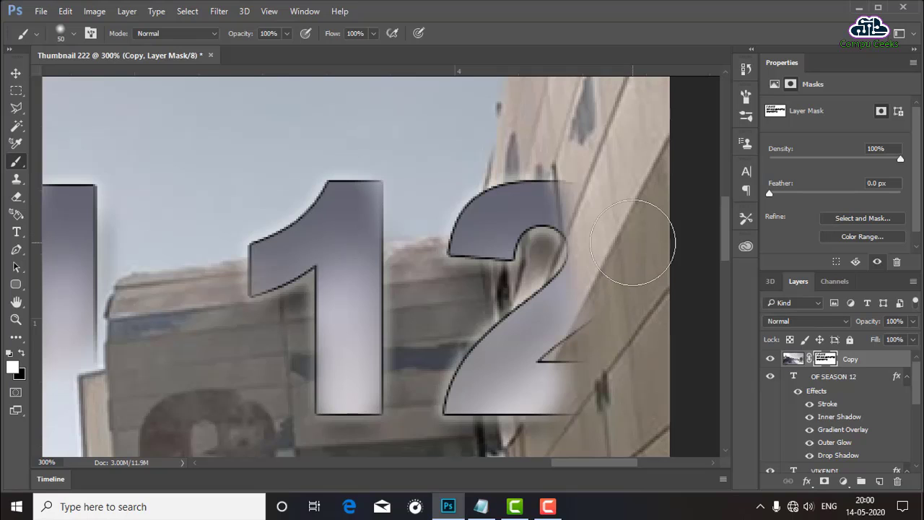
right_click(640, 244)
drag(723, 306, 829, 313)
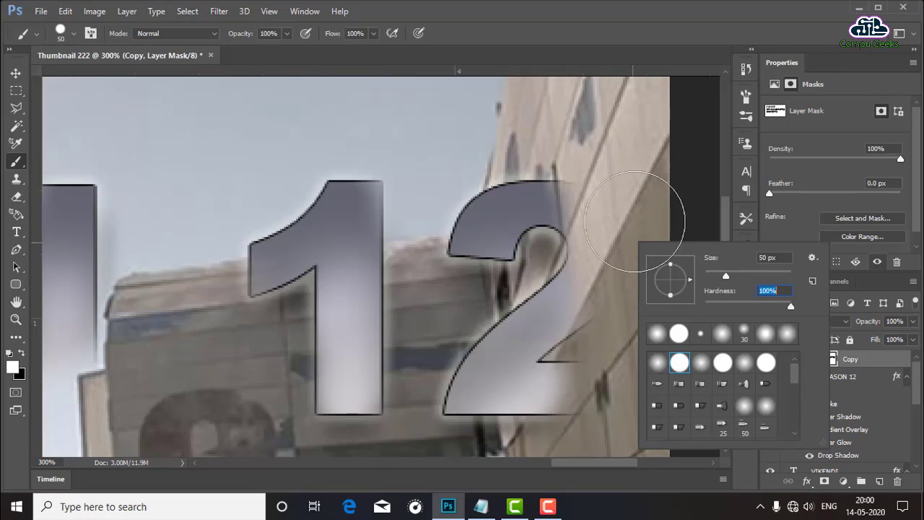
click(632, 238)
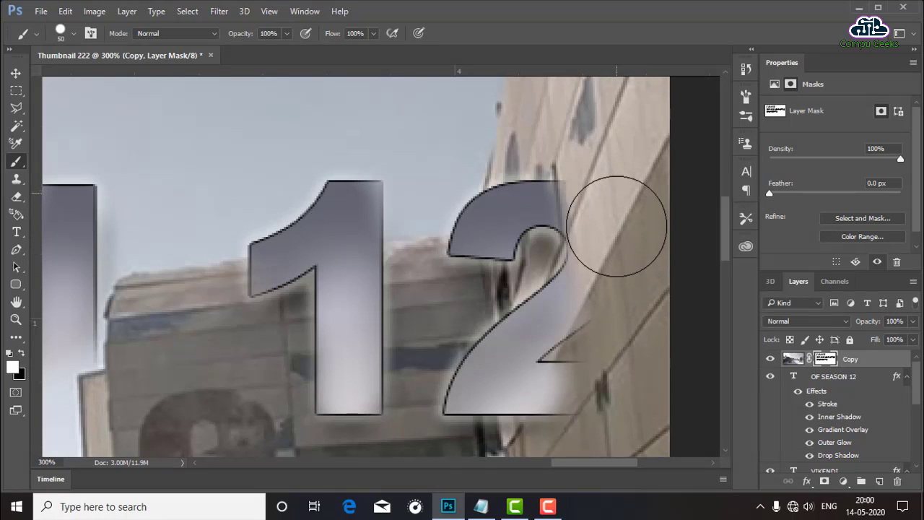
mouse_move(628, 214)
mouse_down()
mouse_move(602, 149)
mouse_move(629, 268)
mouse_up()
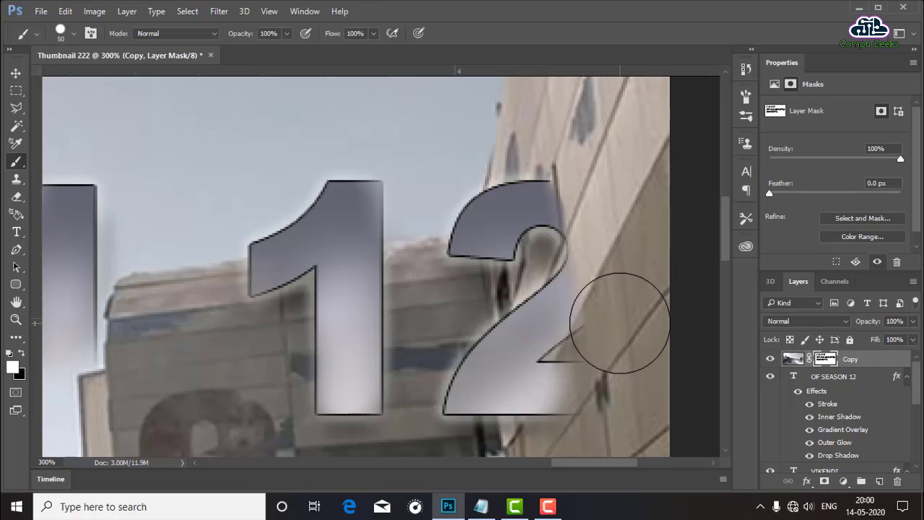
scroll(619, 323, down, 1)
scroll(620, 323, down, 1)
scroll(619, 322, down, 1)
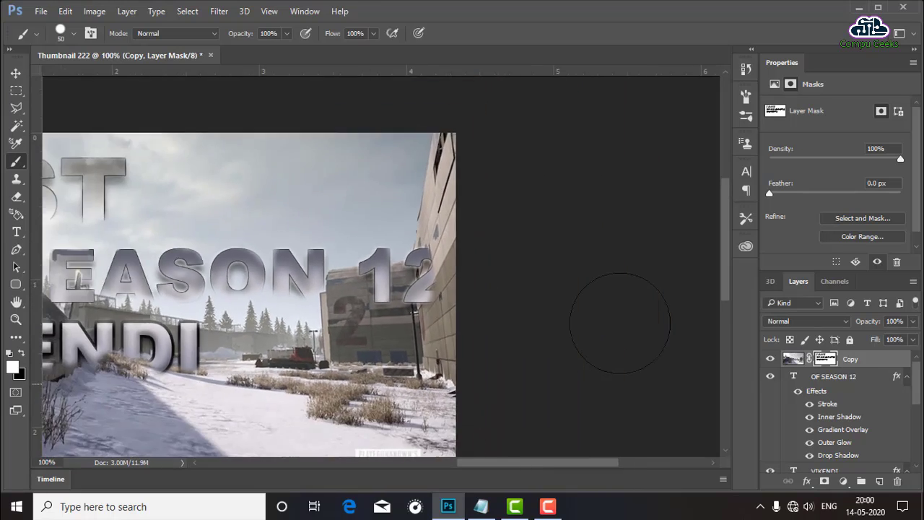
scroll(619, 322, down, 1)
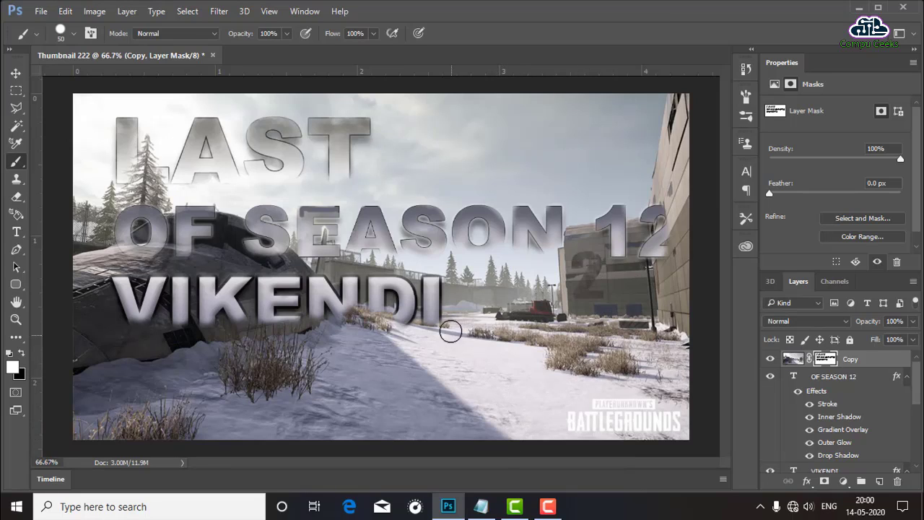
drag(913, 388, 911, 355)
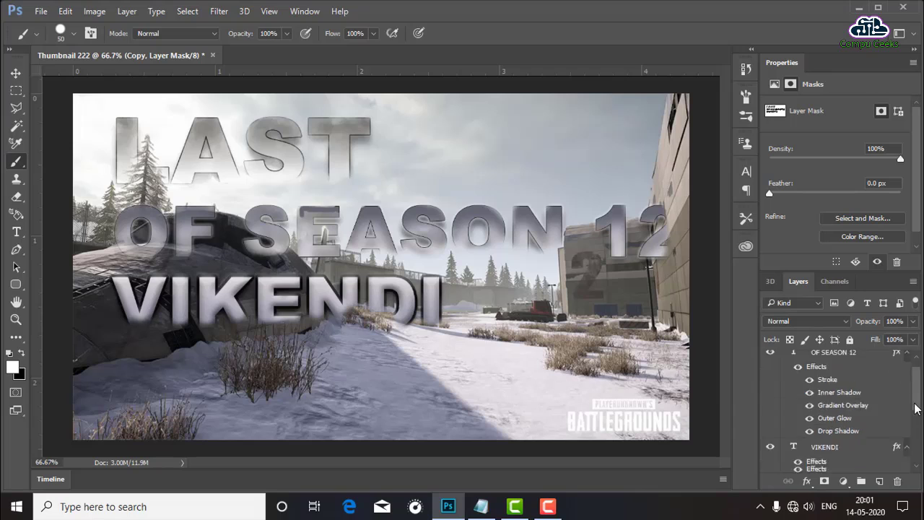
- Add a Gradient Fill layer using the Red, Green gradient preset
click(843, 481)
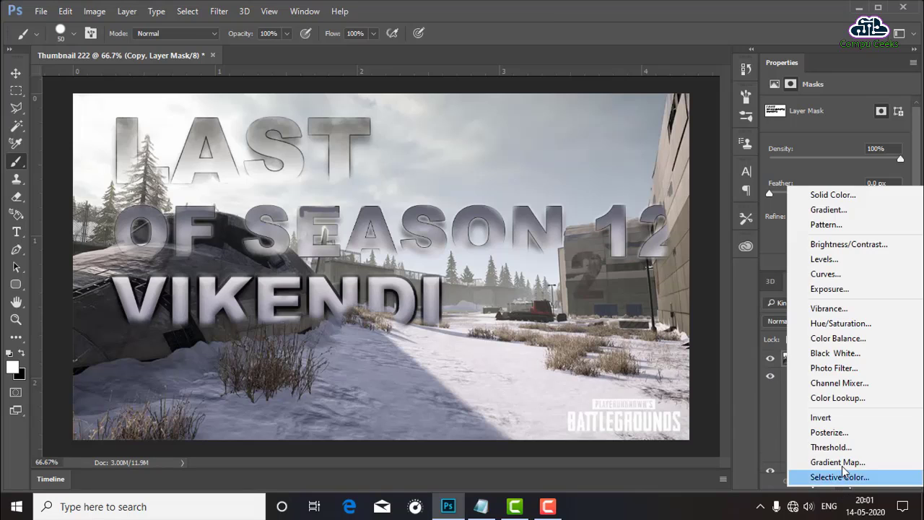
click(830, 211)
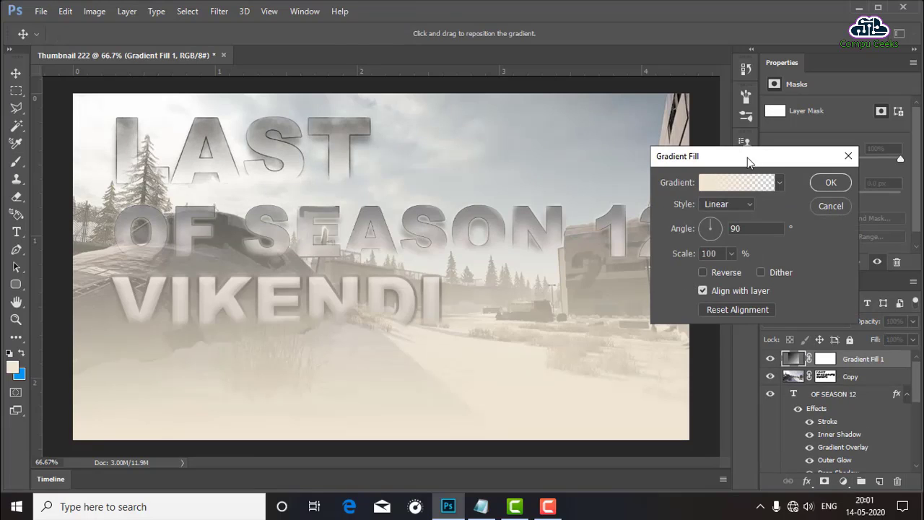
click(737, 182)
click(552, 78)
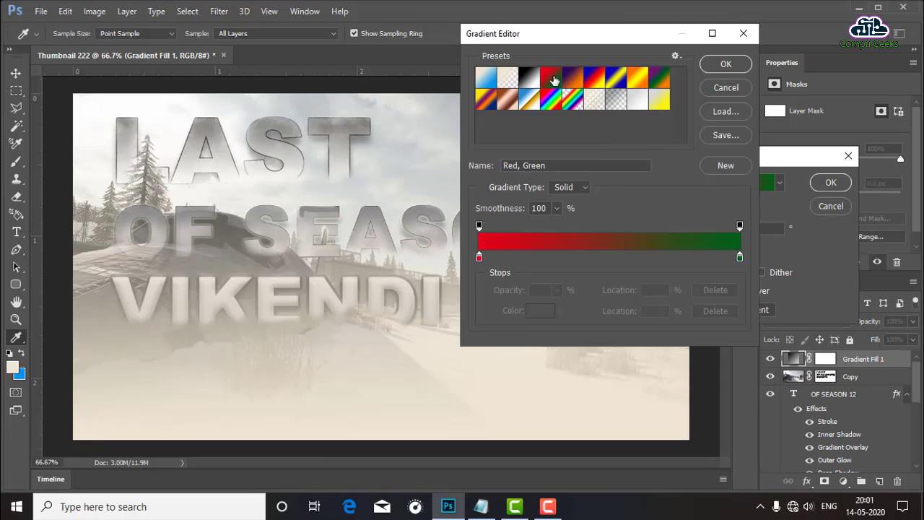
click(717, 65)
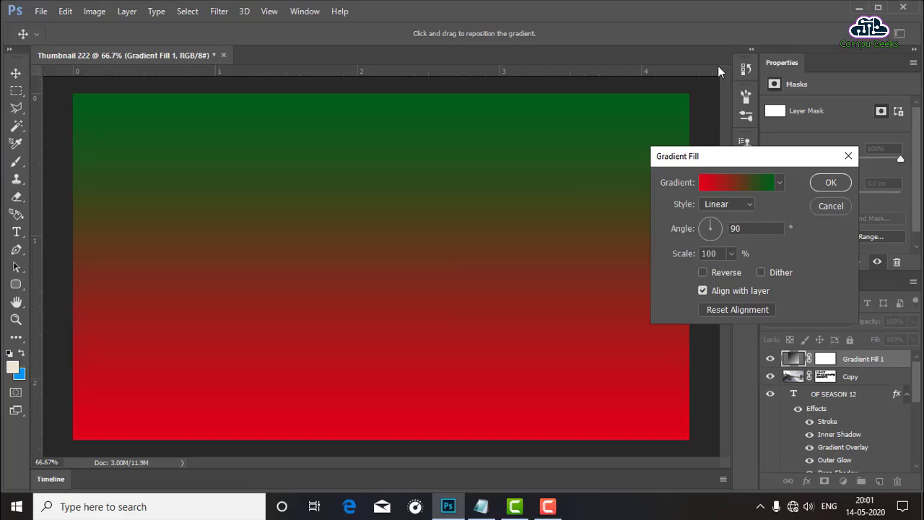
click(821, 185)
- Set the gradient fill to Overlay and clip it to the Copy layer
click(829, 316)
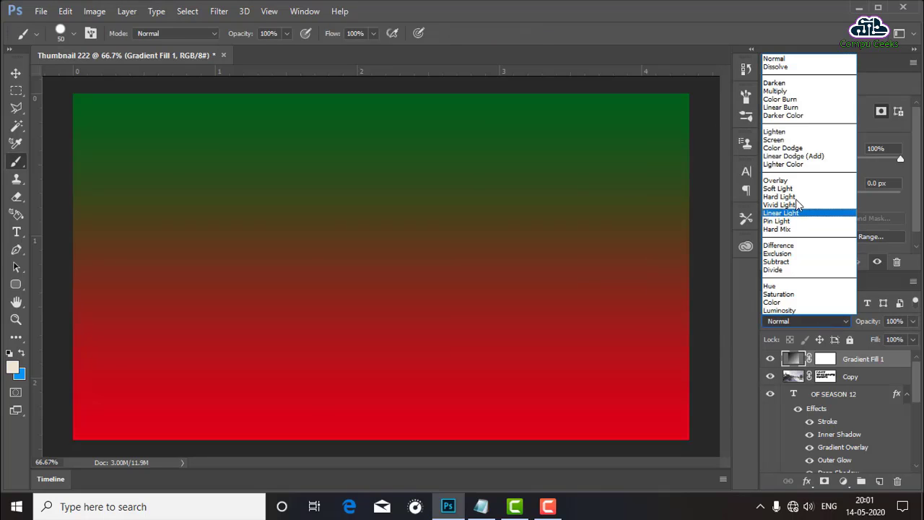
click(787, 181)
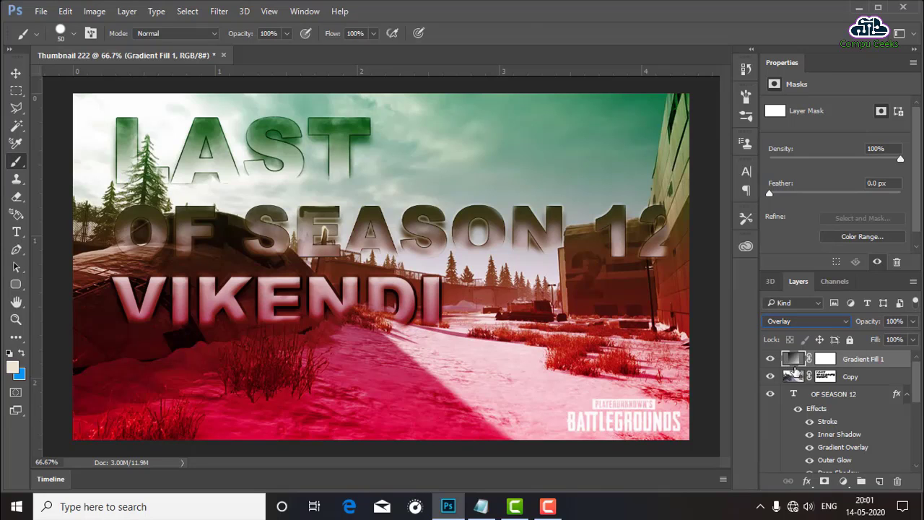
drag(795, 369, 797, 366)
key(alt)
right_click(797, 359)
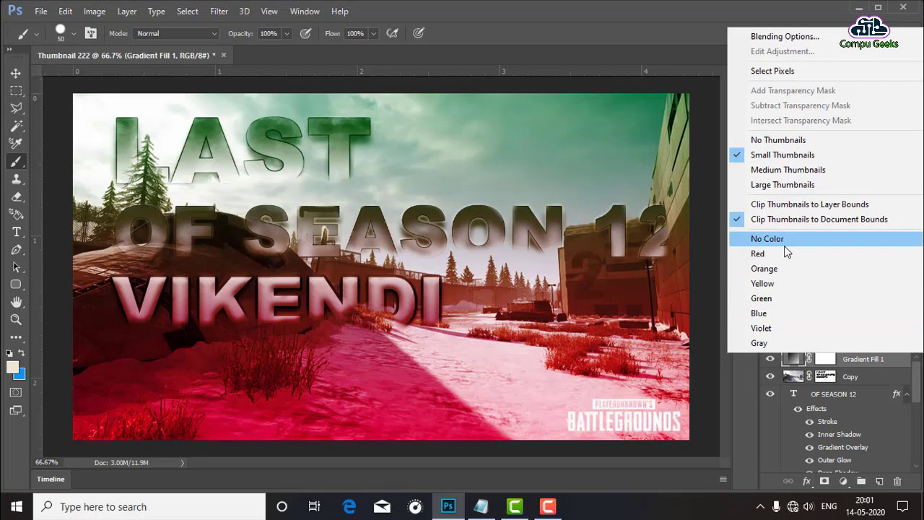
click(852, 364)
right_click(887, 362)
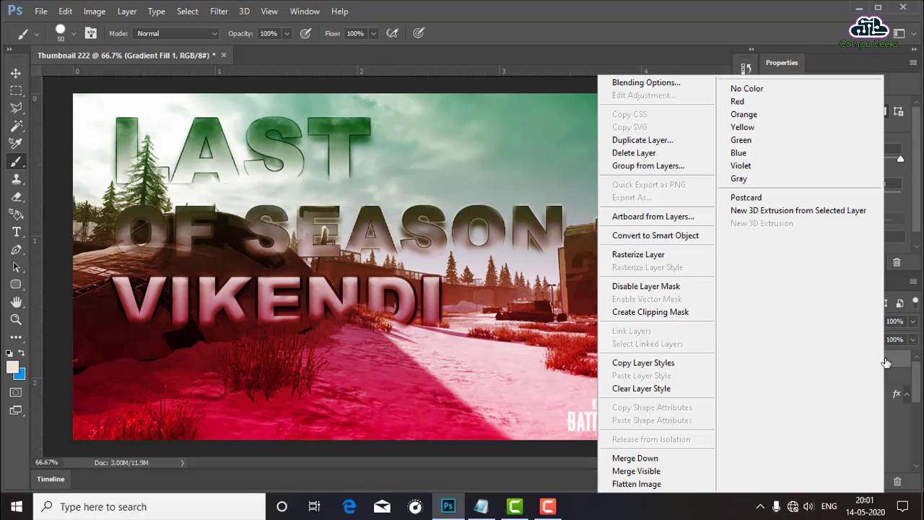
click(626, 322)
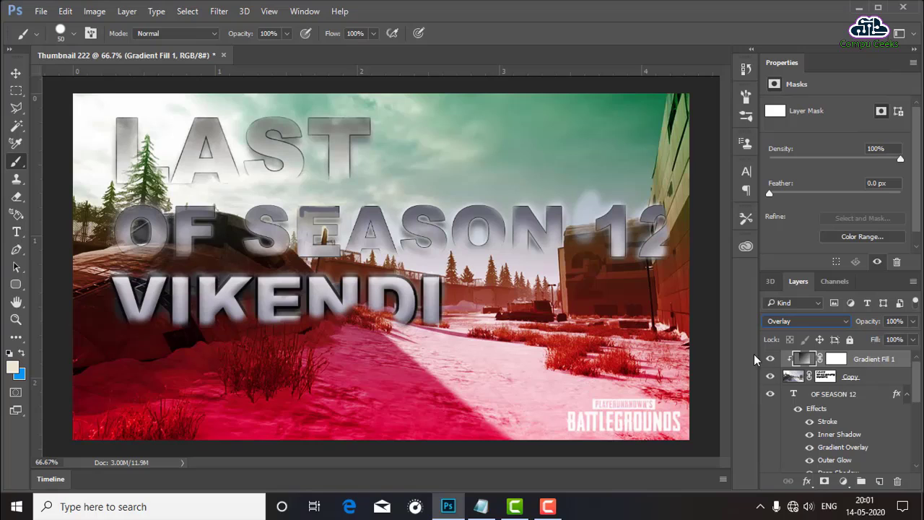
- Lower the gradient fill layer's opacity to 14%
click(912, 321)
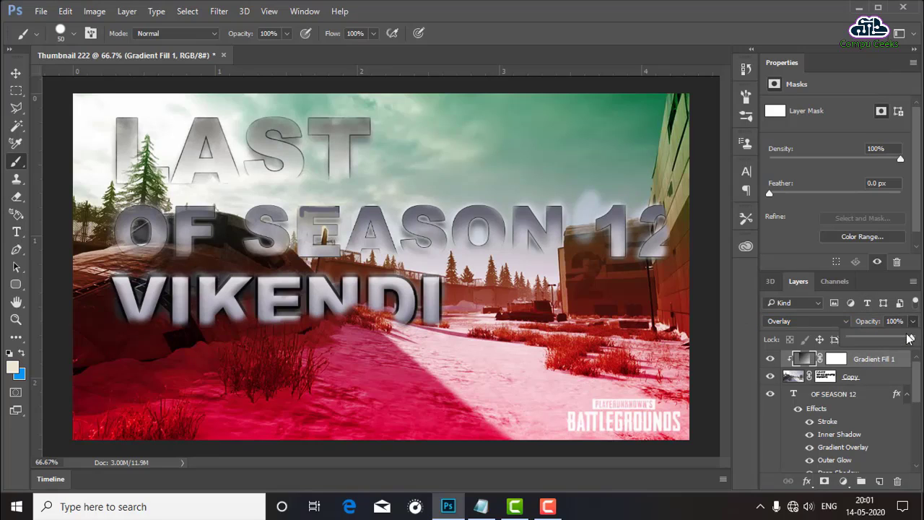
drag(910, 339, 877, 342)
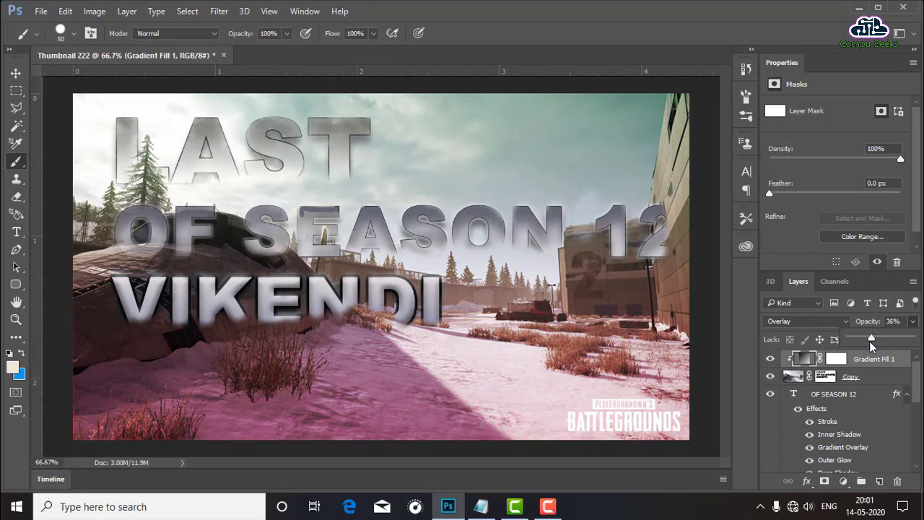
drag(869, 340, 866, 340)
drag(863, 337, 859, 338)
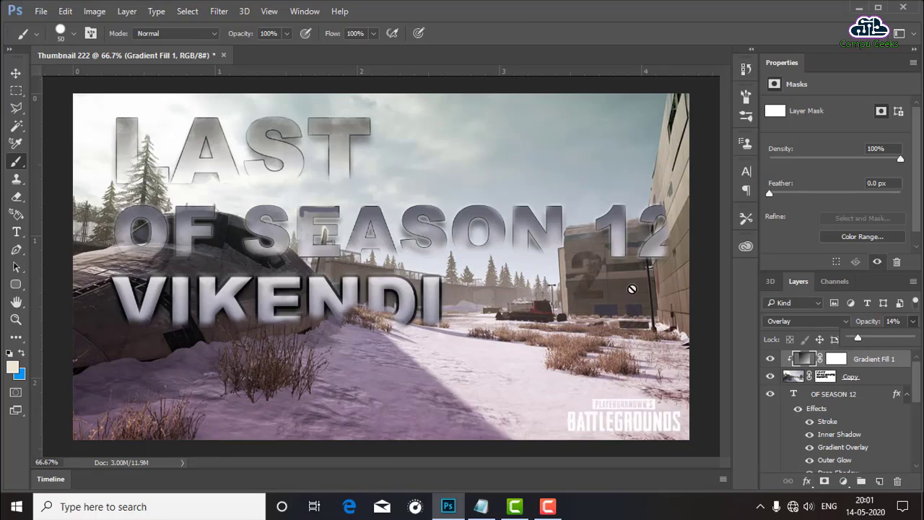
click(912, 322)
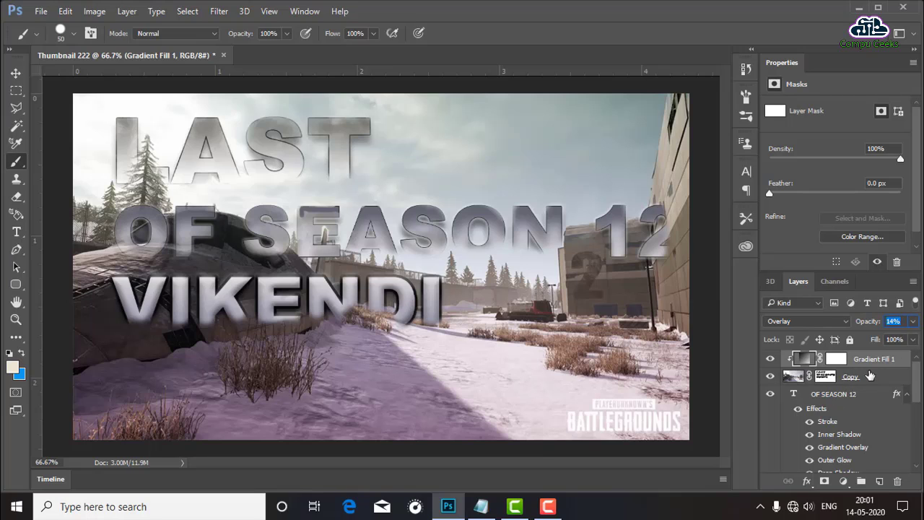
- Add a Gradient Map adjustment layer blended as Screen
click(845, 483)
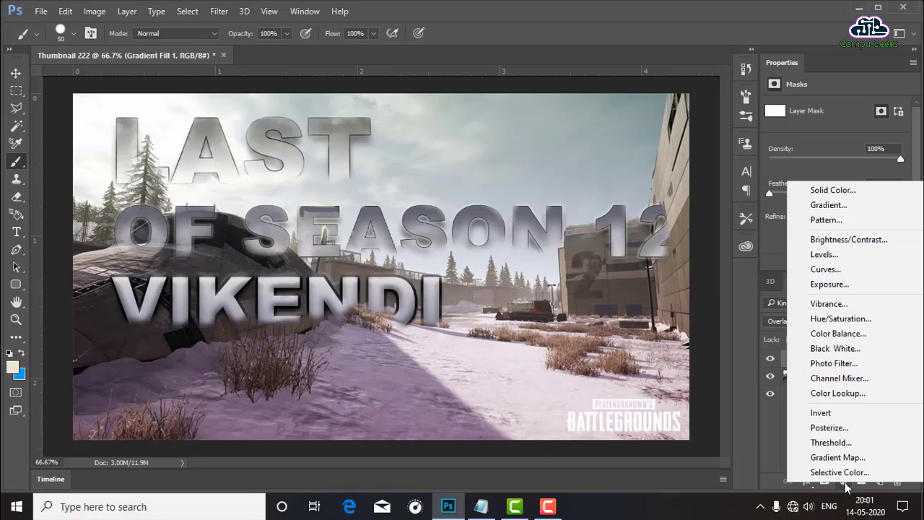
click(836, 458)
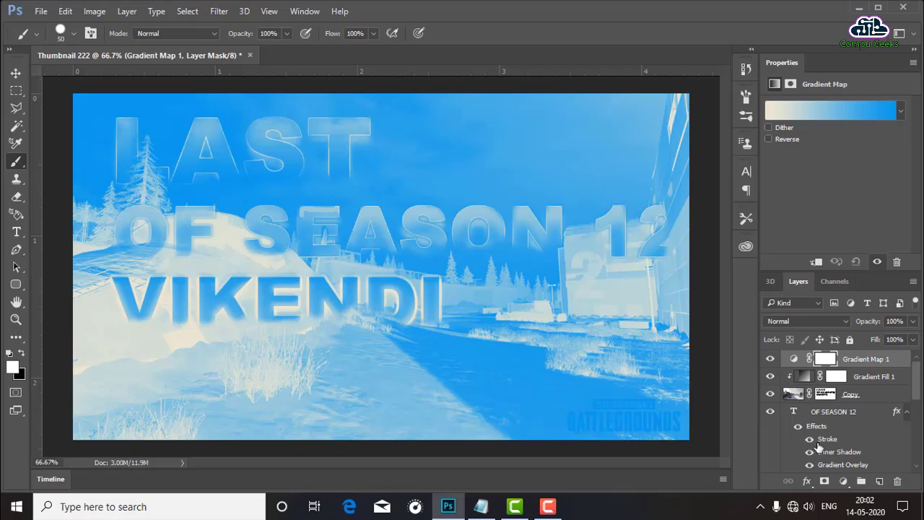
click(807, 321)
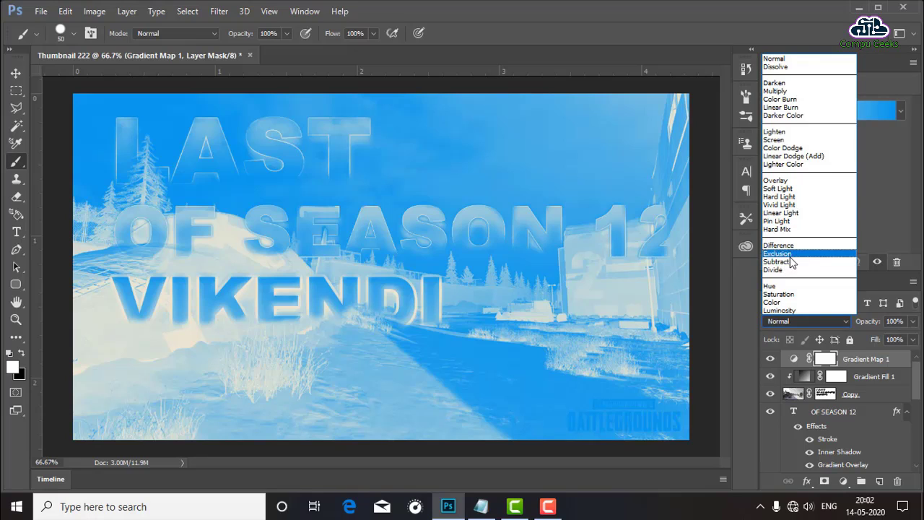
click(787, 140)
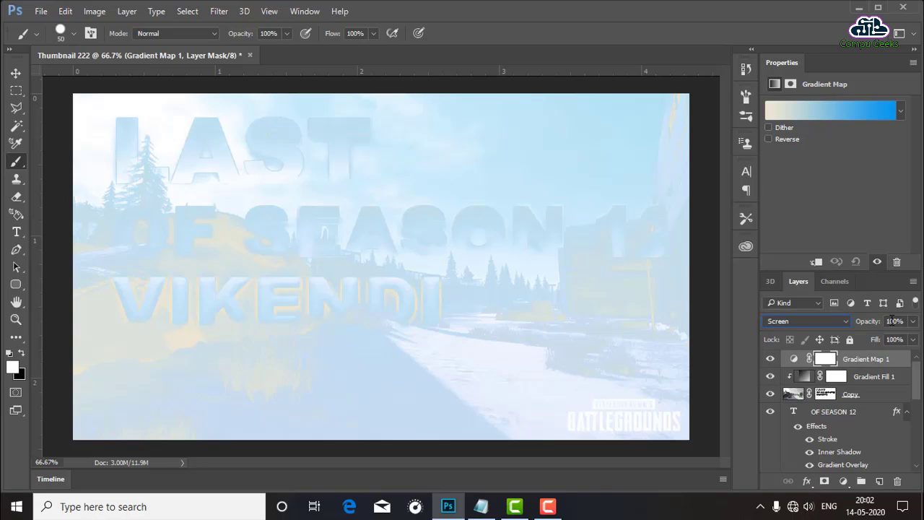
- Fade the Gradient Map layer to 4% opacity
click(911, 323)
drag(888, 338, 854, 340)
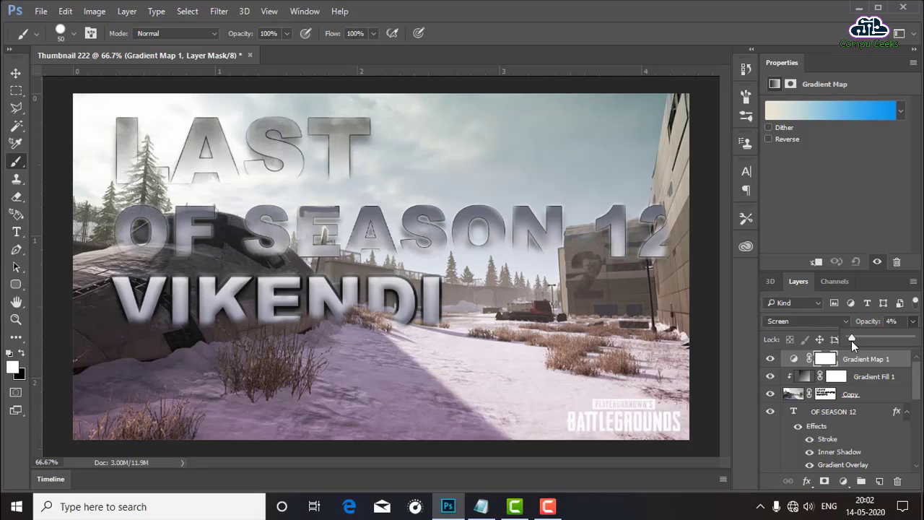
click(916, 421)
scroll(916, 421, down, 2)
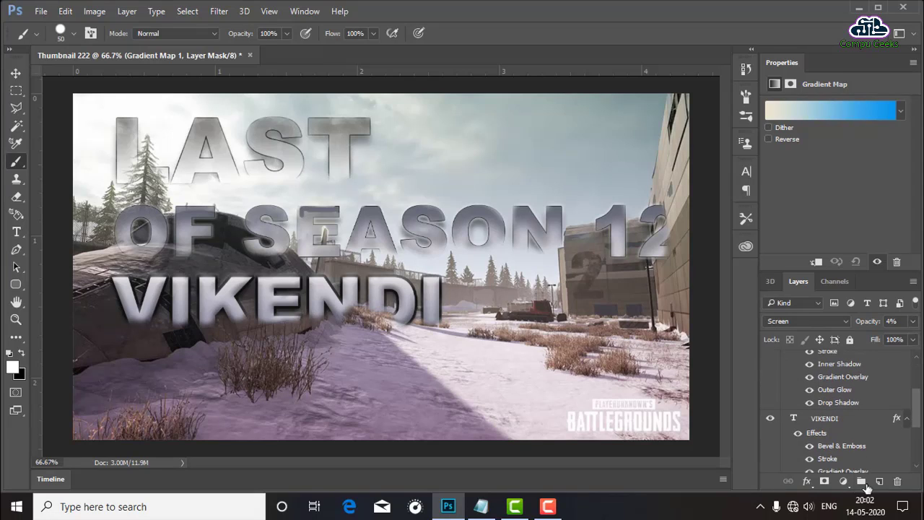
click(843, 481)
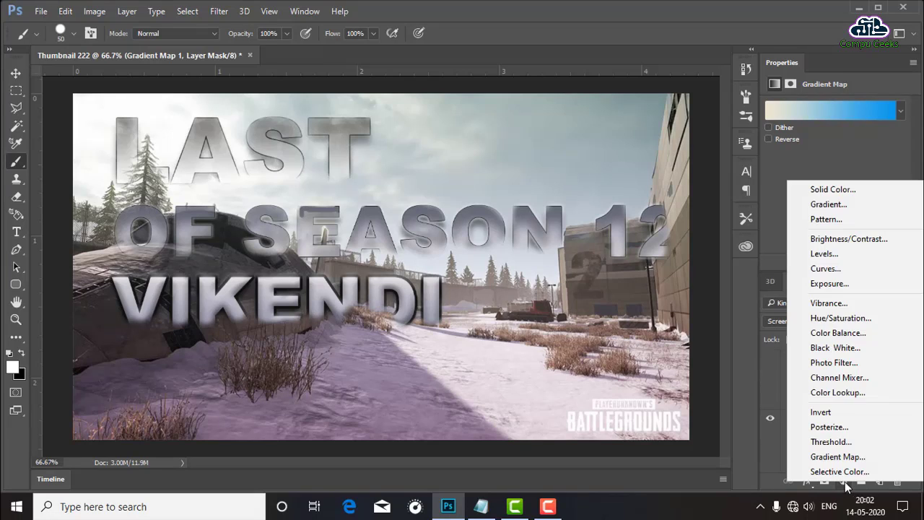
- Add a Hue/Saturation layer with Hue +61 and Saturation +31
click(841, 317)
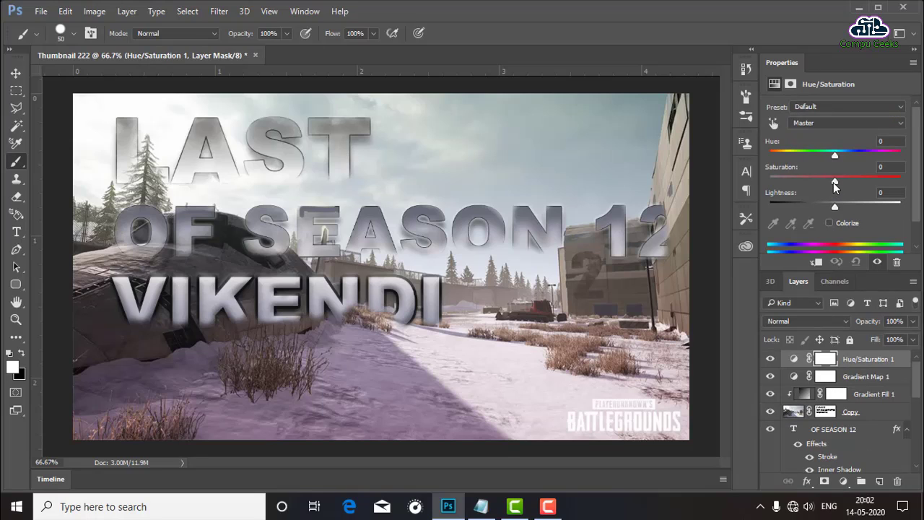
drag(834, 182, 810, 184)
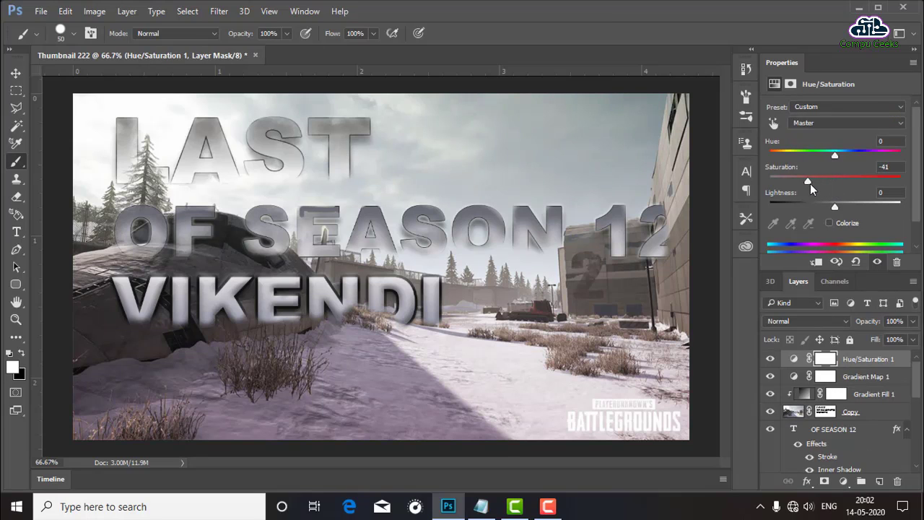
mouse_move(810, 184)
mouse_down()
mouse_move(845, 186)
mouse_move(853, 157)
mouse_move(870, 169)
mouse_up()
drag(835, 206, 836, 204)
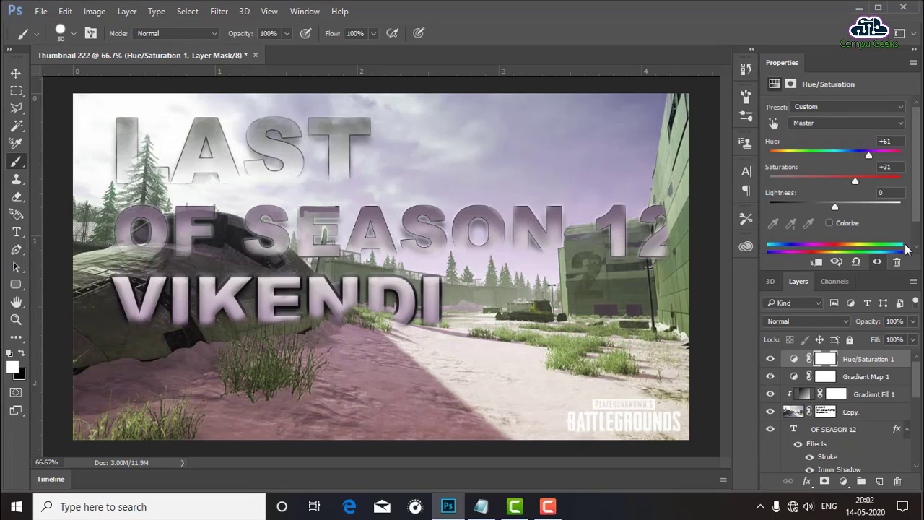
scroll(917, 211, down, 2)
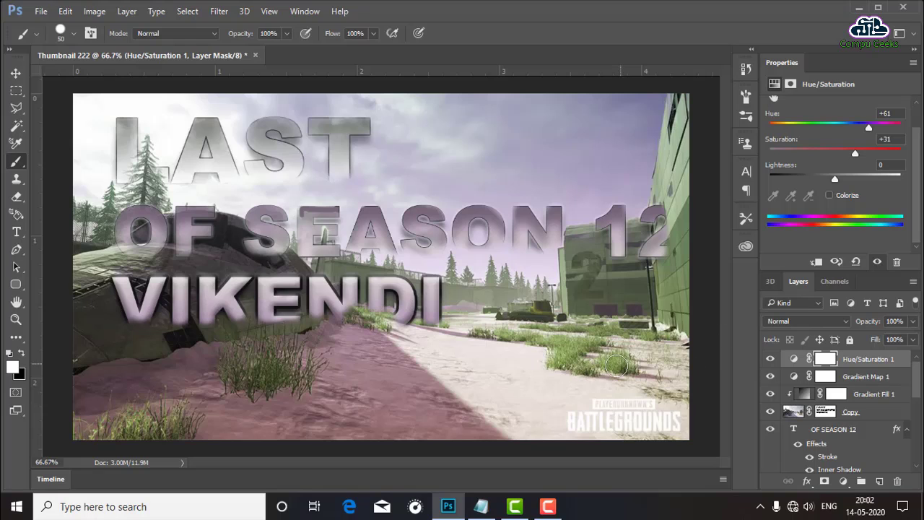
- Place MANIsj.png from G:\Intro Templete\Compu Geeks\Killerex OP as an embedded layer
click(39, 11)
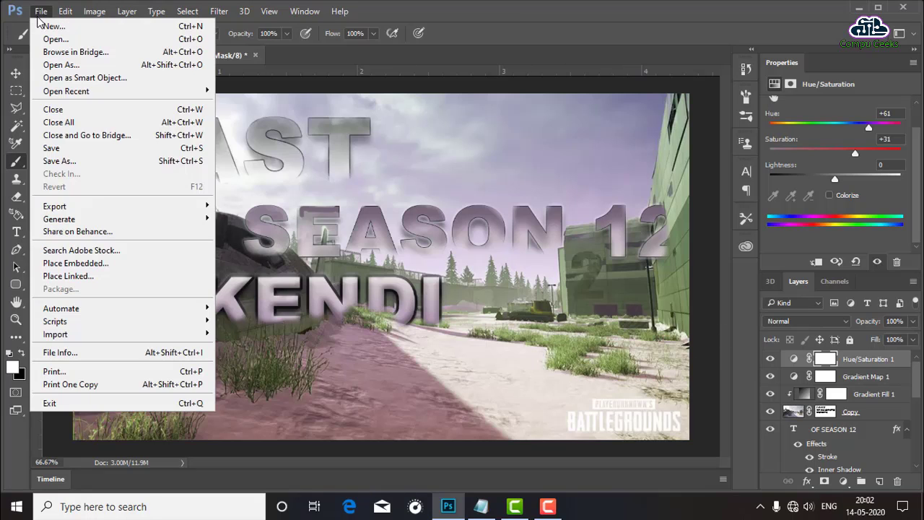
click(65, 263)
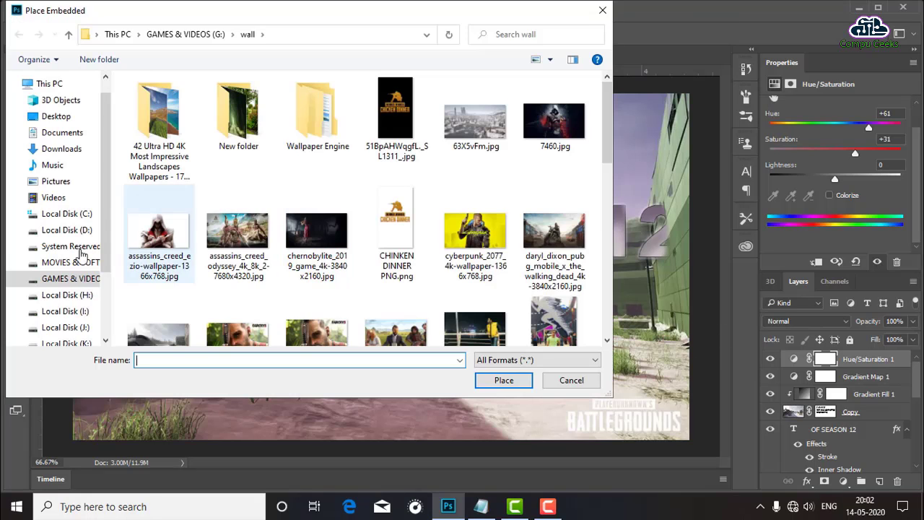
click(87, 283)
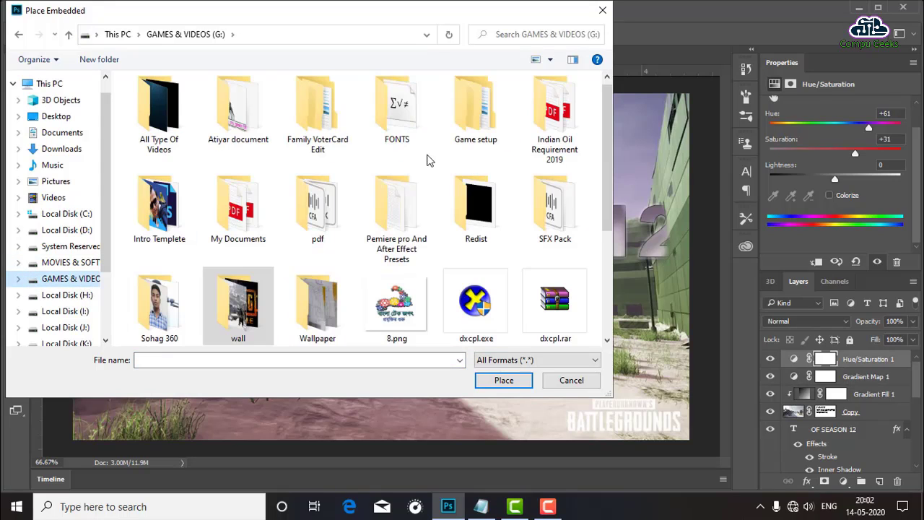
double_click(162, 230)
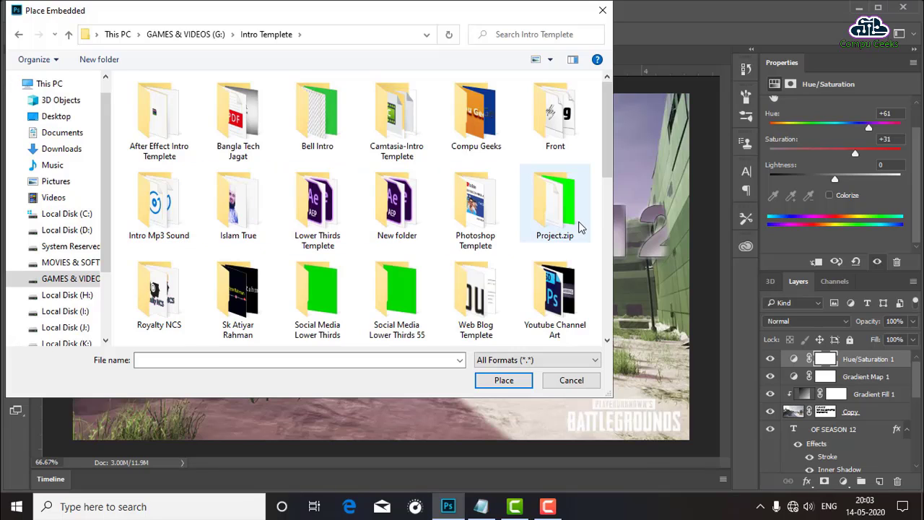
double_click(497, 143)
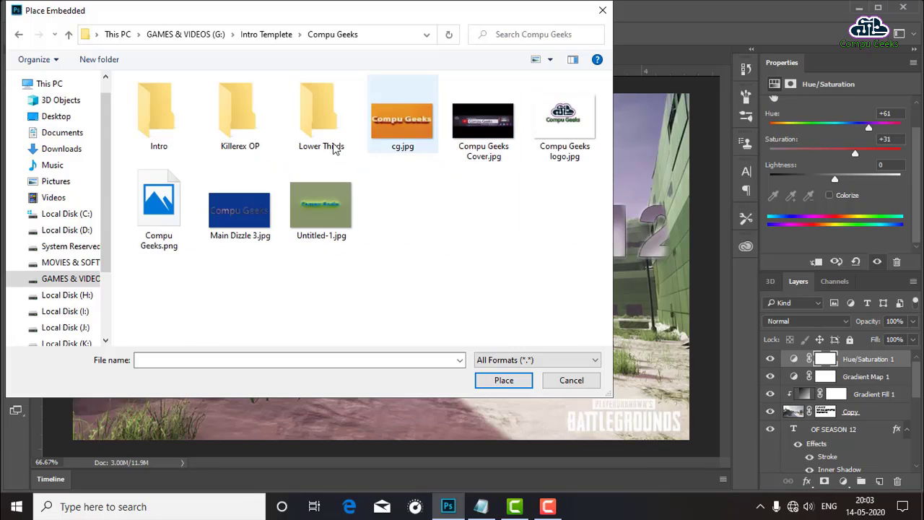
double_click(241, 119)
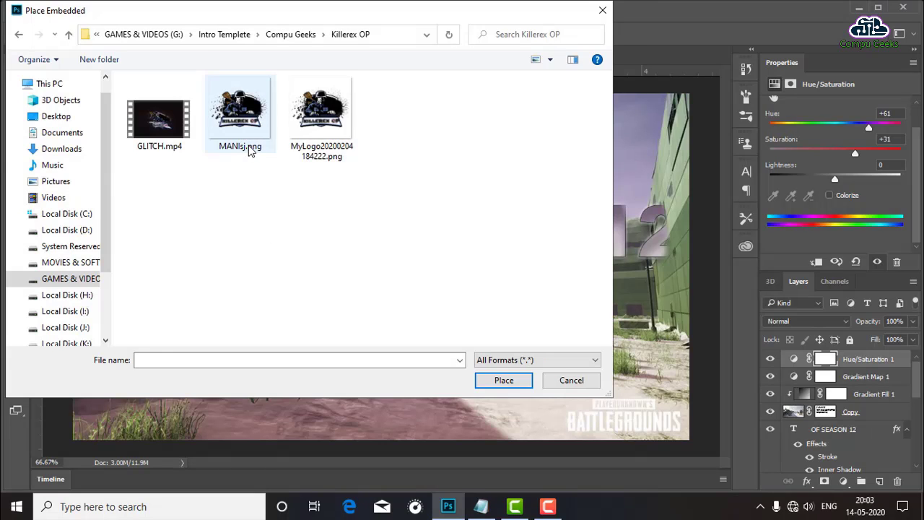
double_click(248, 148)
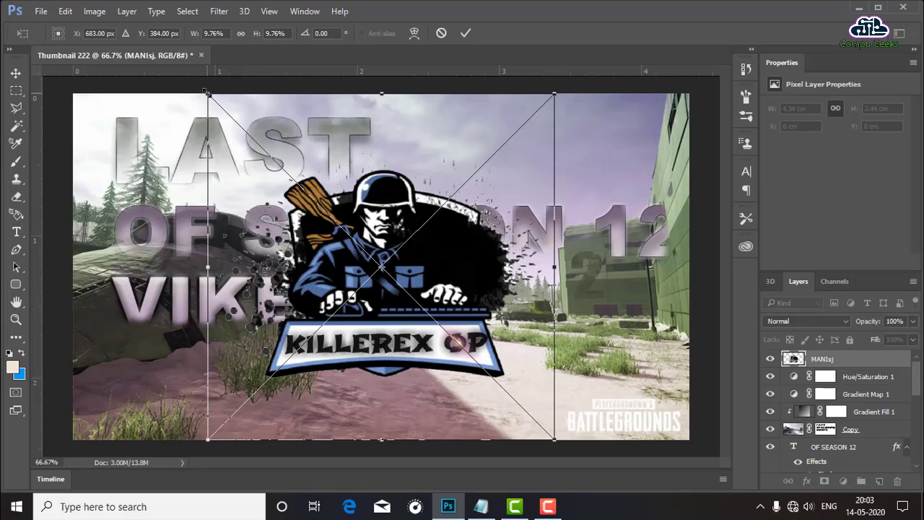
- Scale the logo down, fit it into the top-right corner, and commit the transform
mouse_move(205, 92)
mouse_down()
mouse_move(314, 261)
mouse_move(336, 223)
mouse_up()
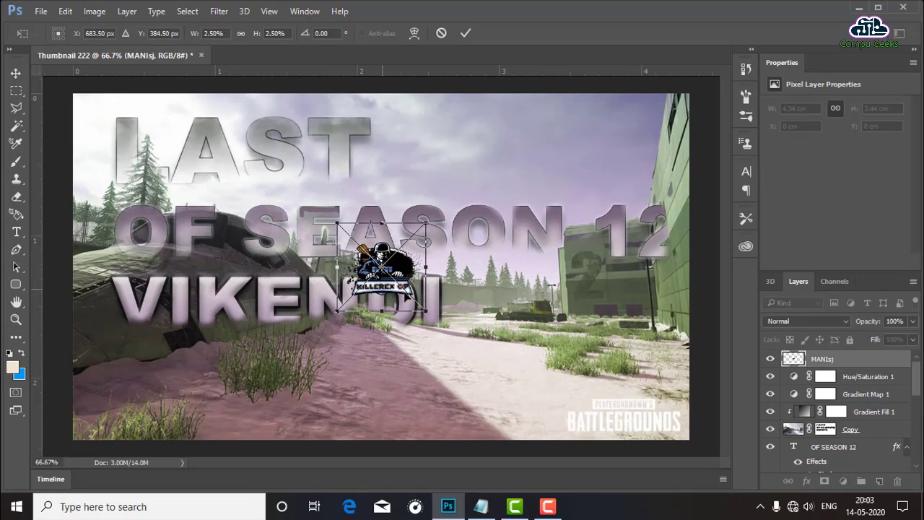
drag(388, 296, 649, 173)
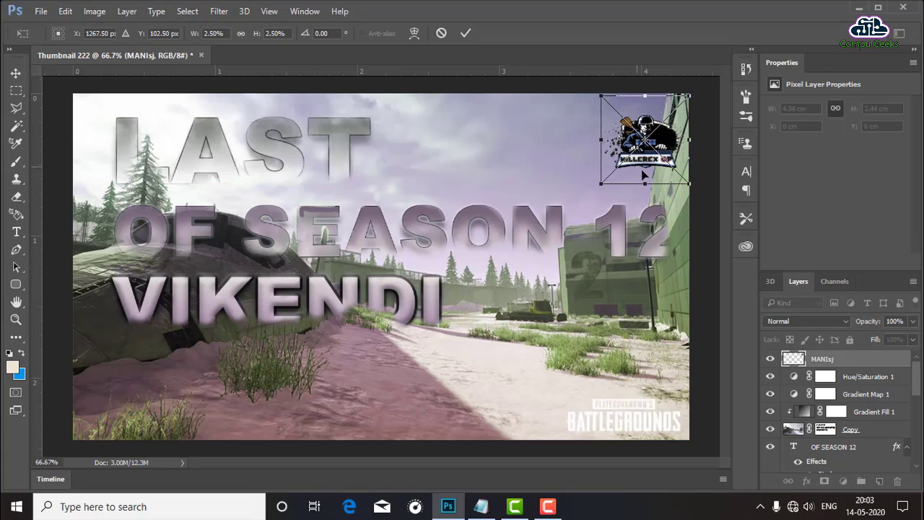
drag(644, 175, 641, 170)
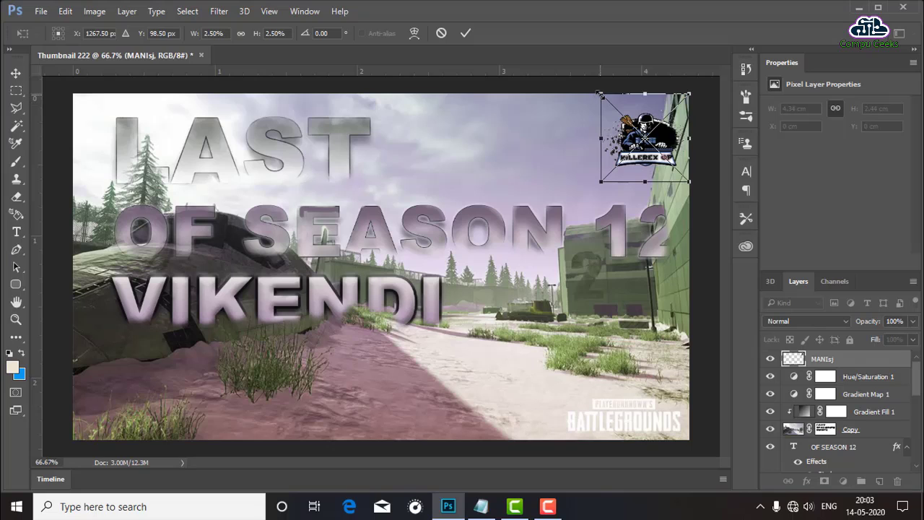
drag(600, 93, 607, 99)
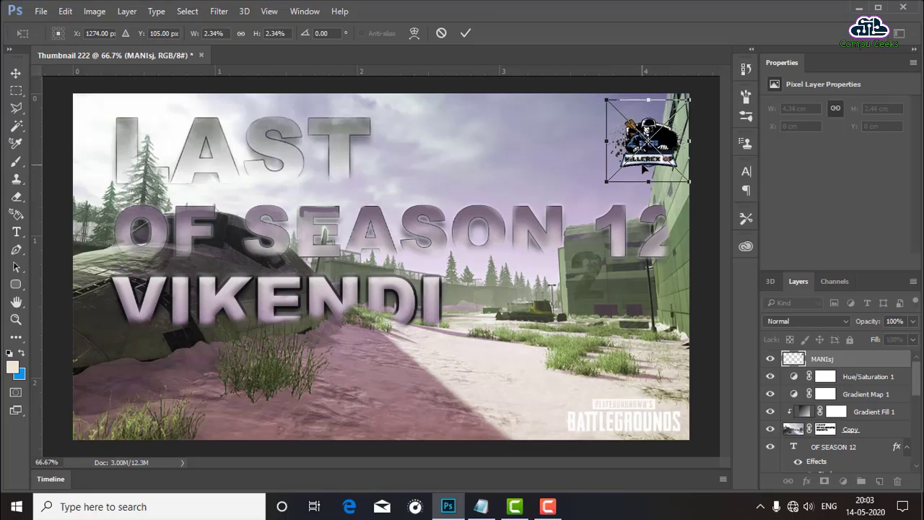
drag(644, 163, 645, 157)
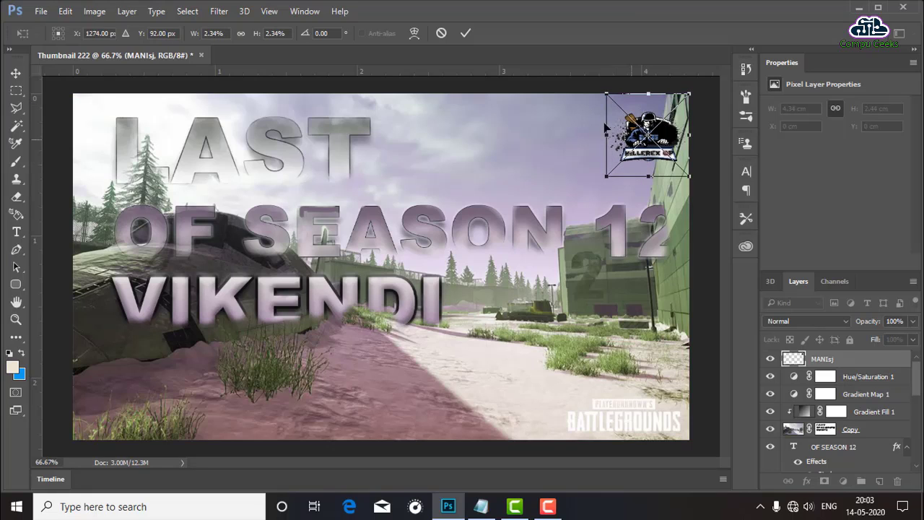
click(467, 33)
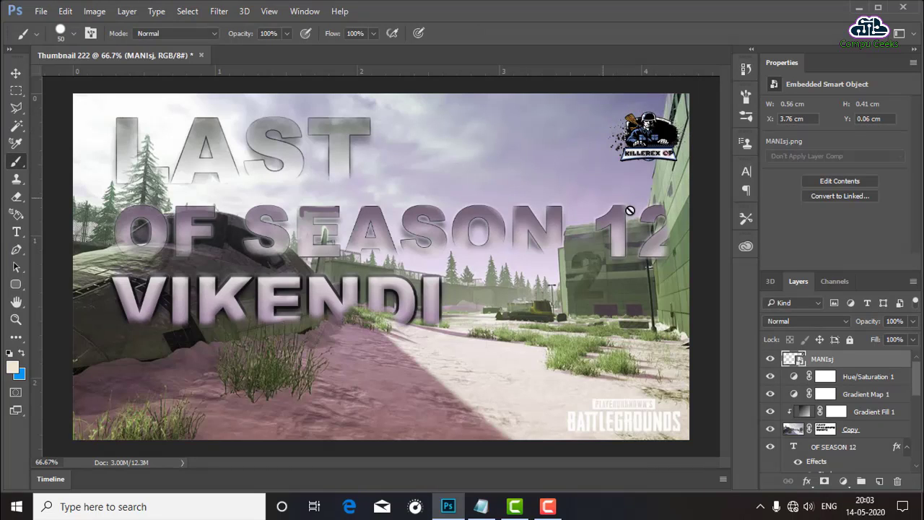
- Rasterize the logo layer and nudge it up into the corner
right_click(810, 357)
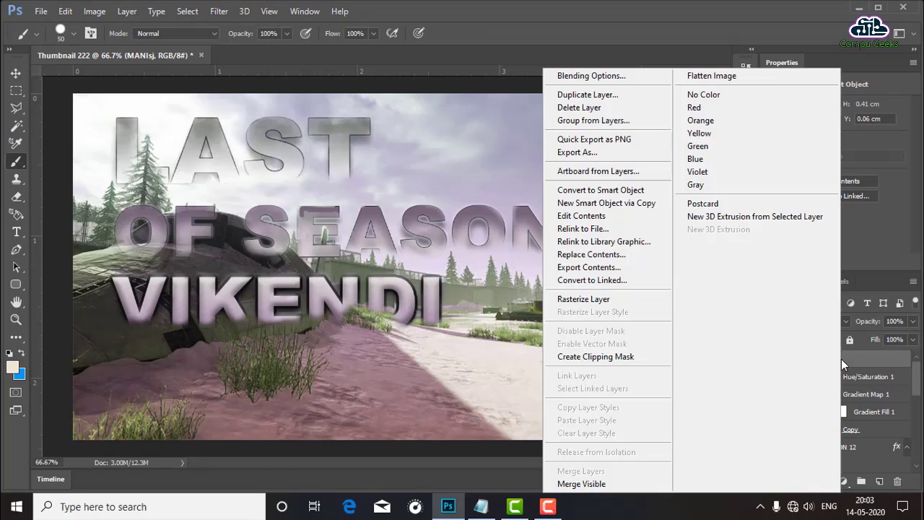
click(604, 297)
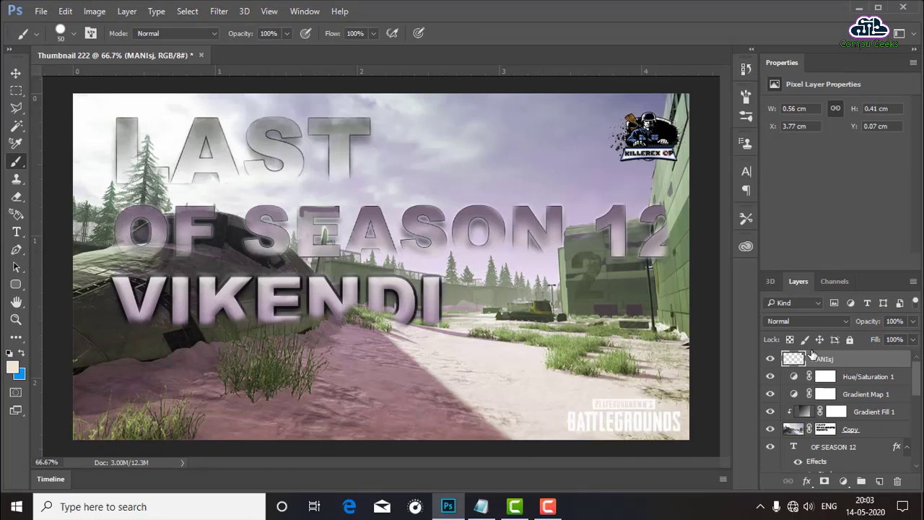
click(15, 73)
drag(647, 146, 656, 123)
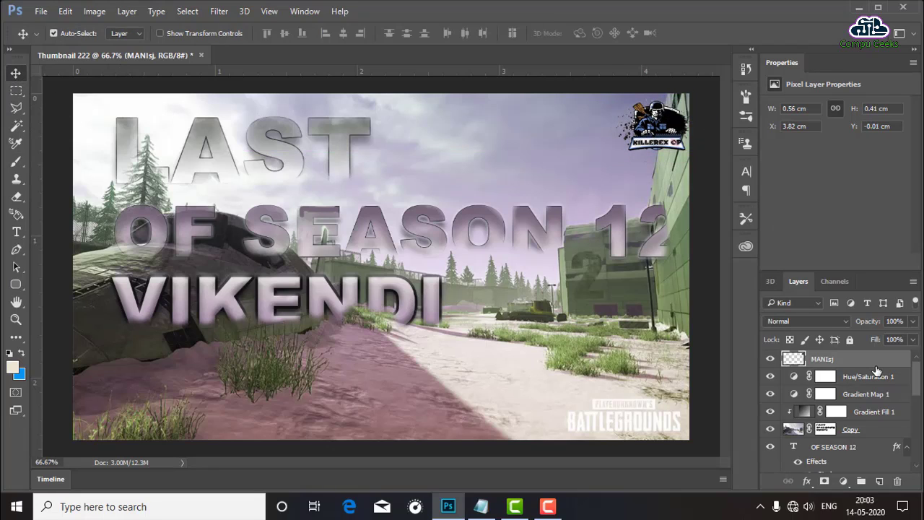
- Add an Emboss-style Bevel & Emboss and a 2 px black outside Stroke to the MANIsj layer
double_click(853, 353)
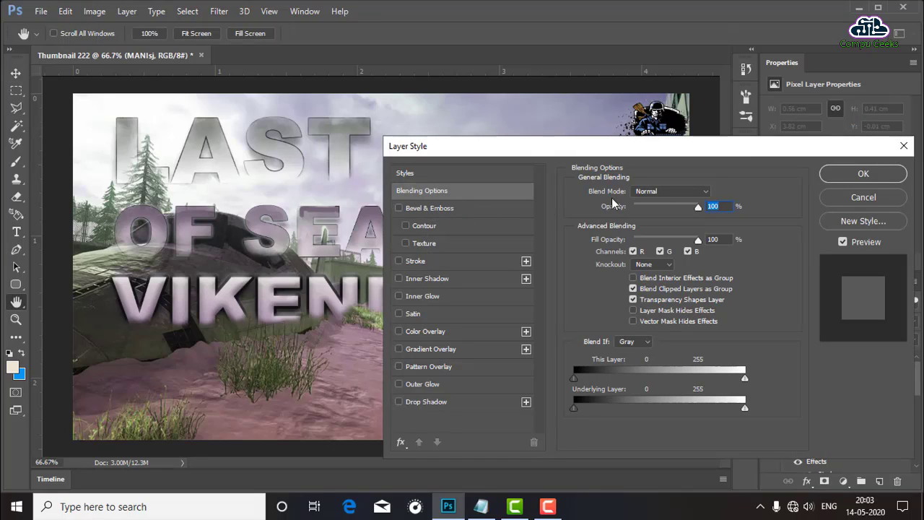
click(433, 208)
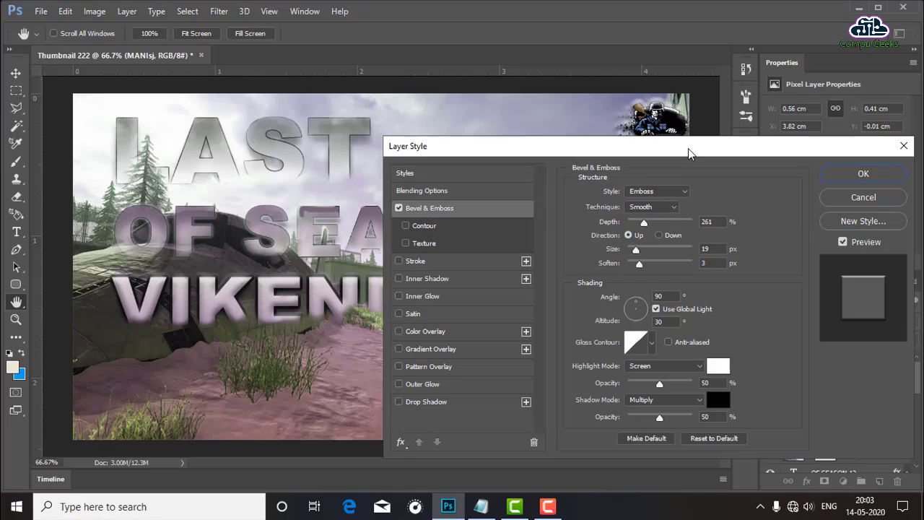
drag(688, 148, 648, 218)
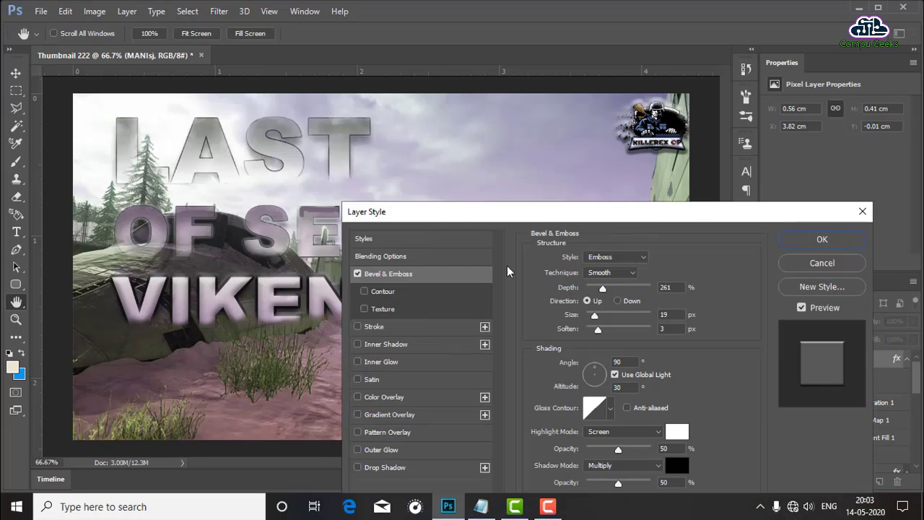
click(393, 329)
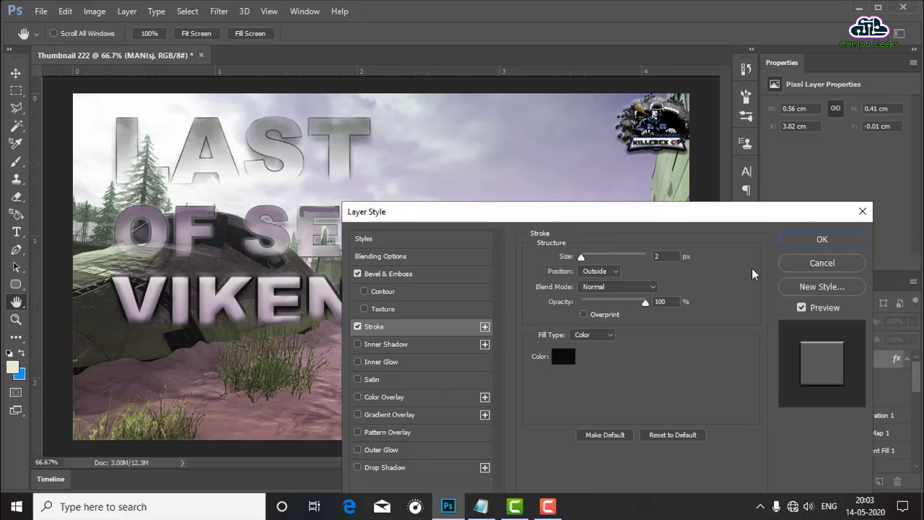
click(818, 242)
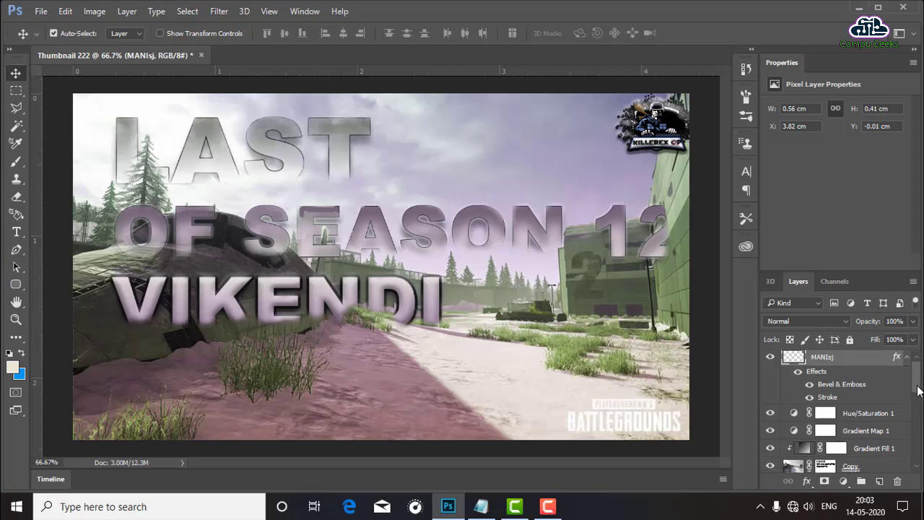
scroll(918, 387, down, 5)
scroll(920, 471, up, 10)
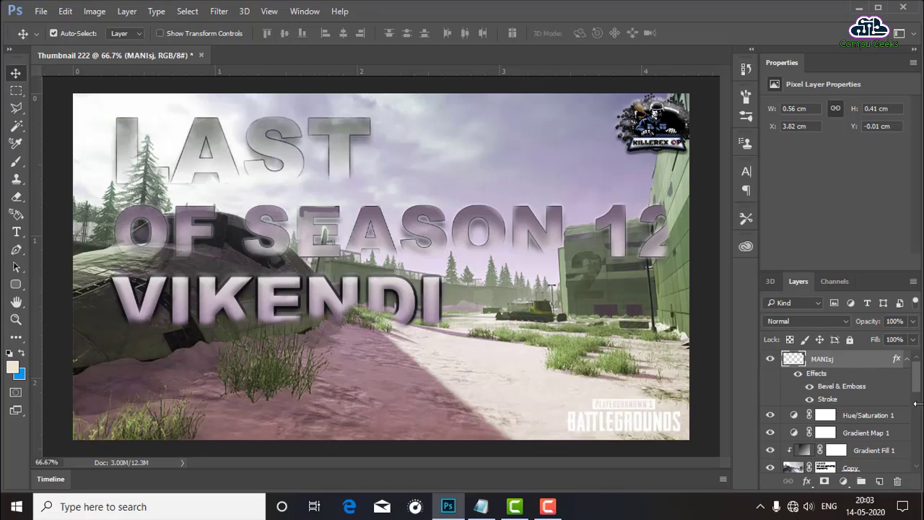
scroll(919, 387, down, 3)
scroll(919, 387, down, 2)
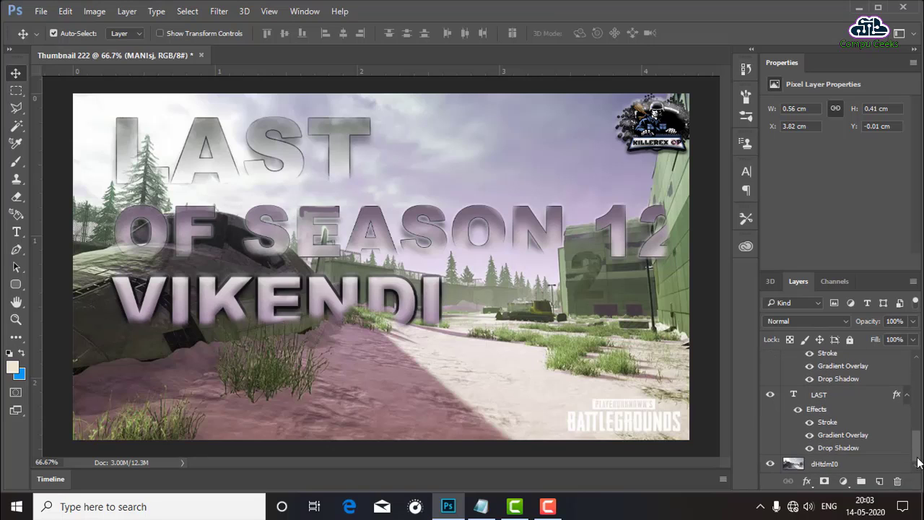
- Select every layer from MANIsj down to the background and merge them into one
shift+click(868, 467)
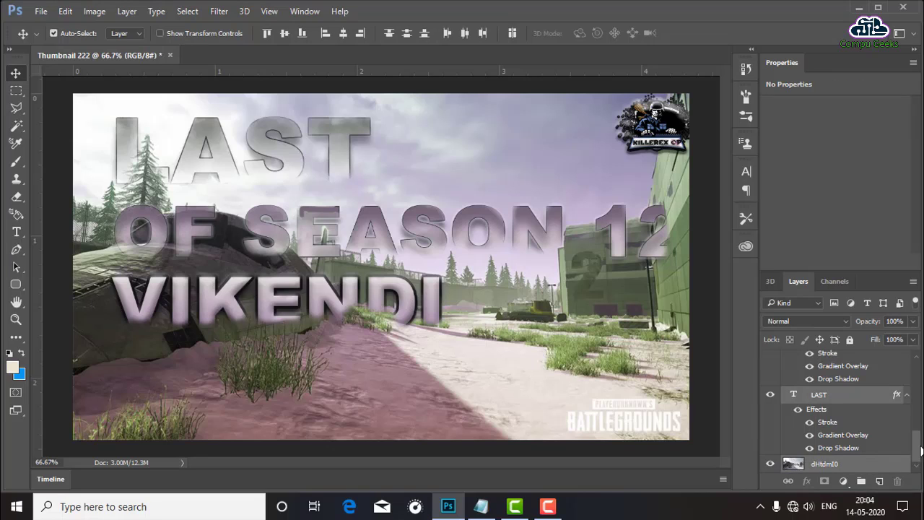
scroll(918, 455, up, 5)
scroll(918, 434, up, 5)
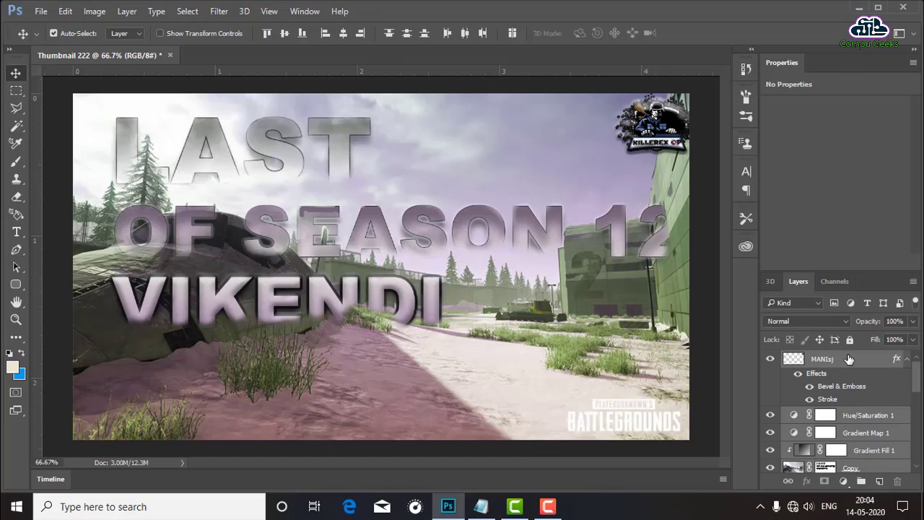
right_click(849, 359)
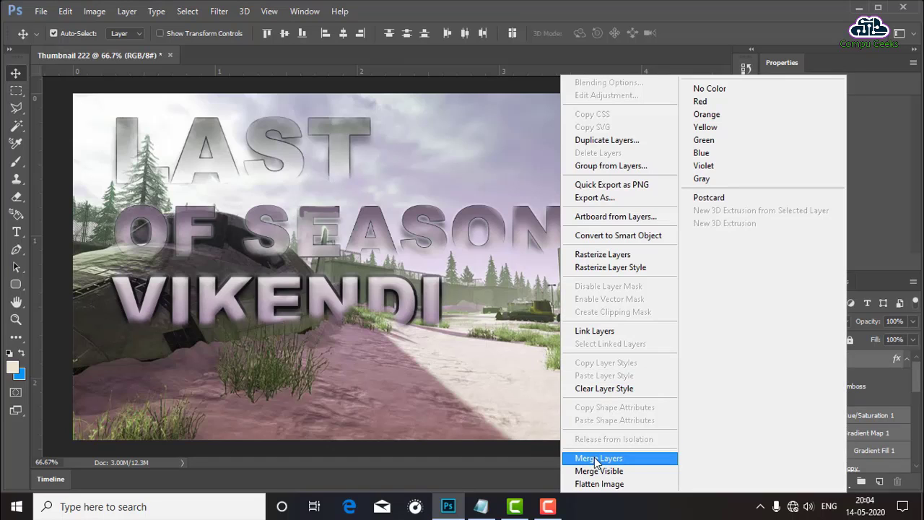
click(618, 461)
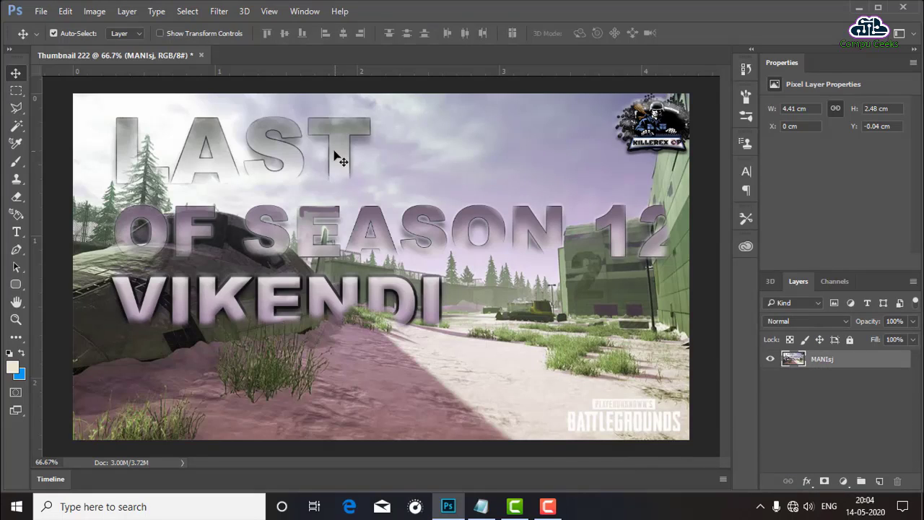
click(42, 11)
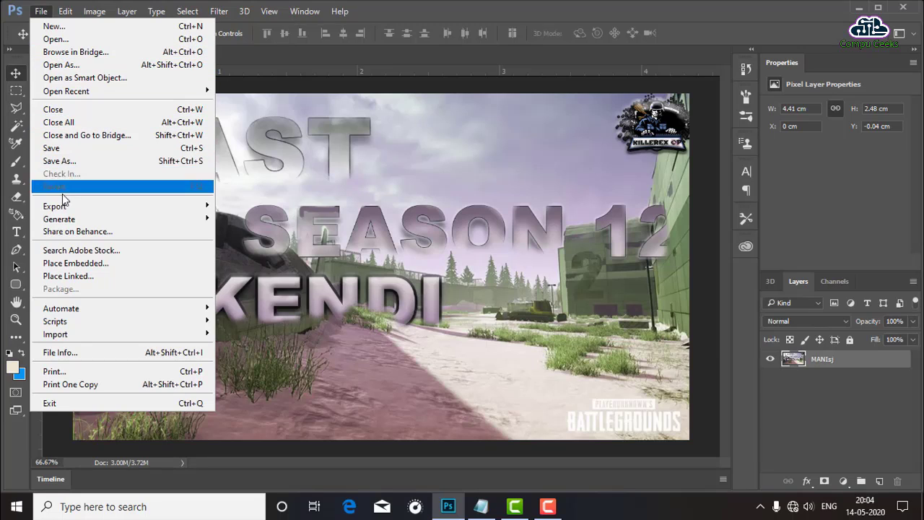
- Save the thumbnail to the Desktop as Thumbnail 222.jpg at Maximum JPEG quality 11
click(60, 161)
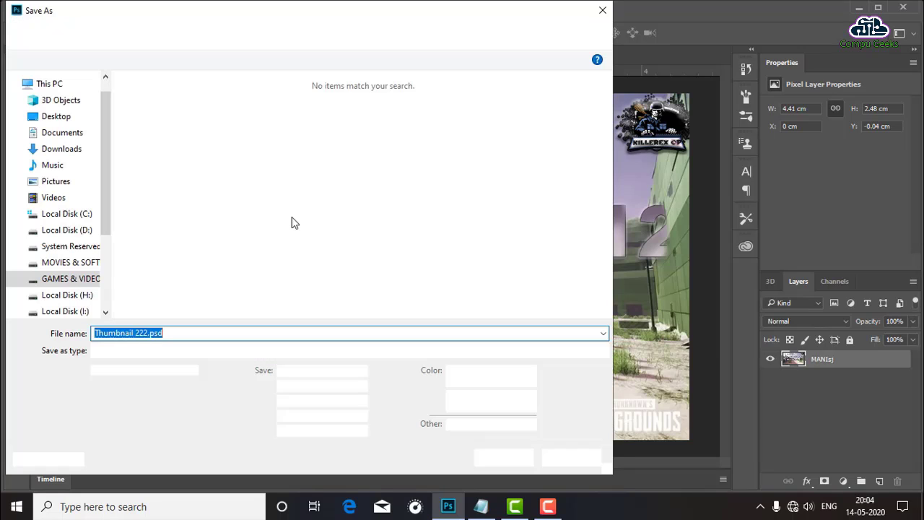
click(55, 117)
click(173, 350)
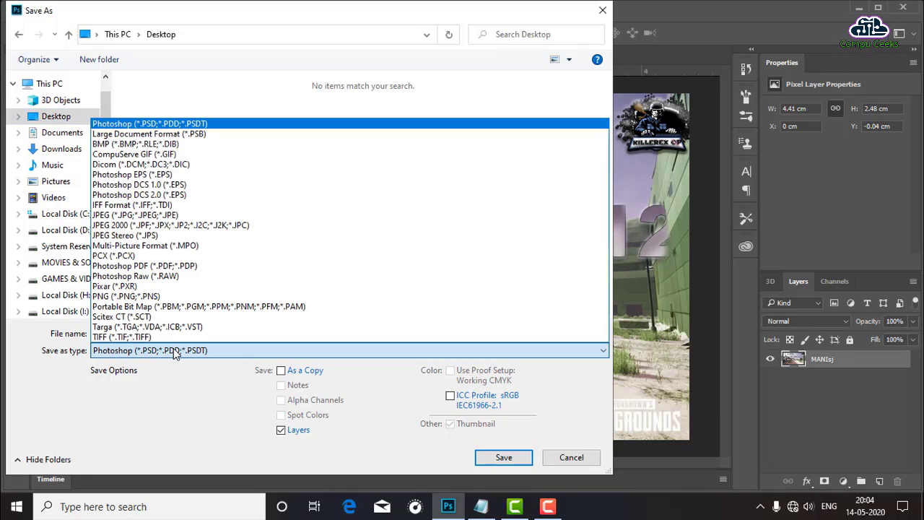
click(127, 215)
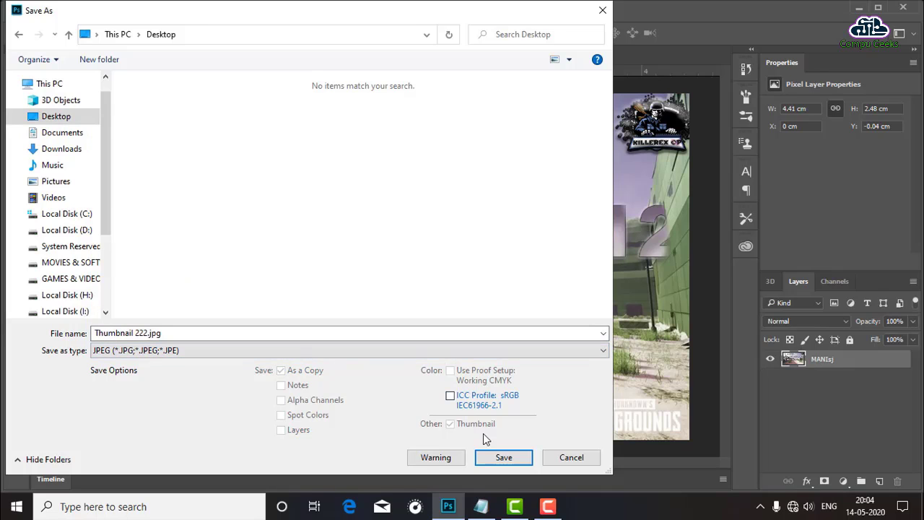
click(497, 456)
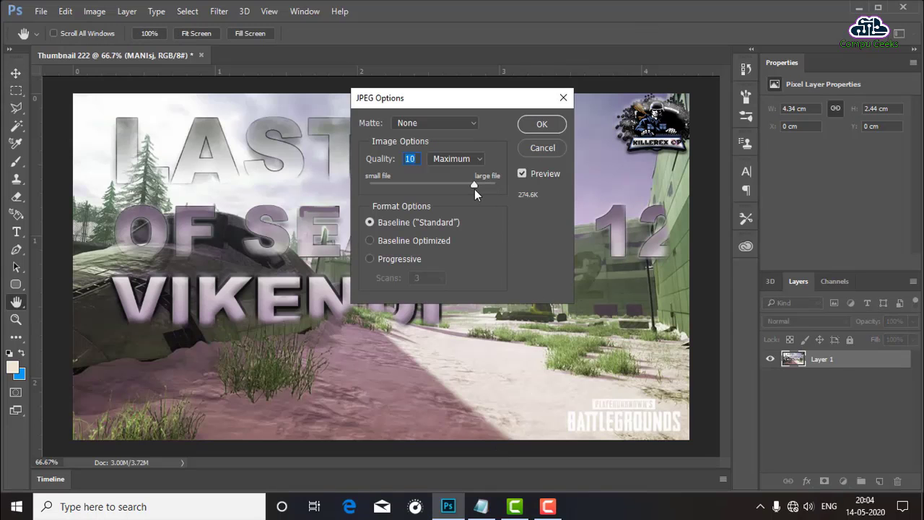
click(472, 165)
click(466, 198)
drag(475, 186, 485, 187)
click(541, 124)
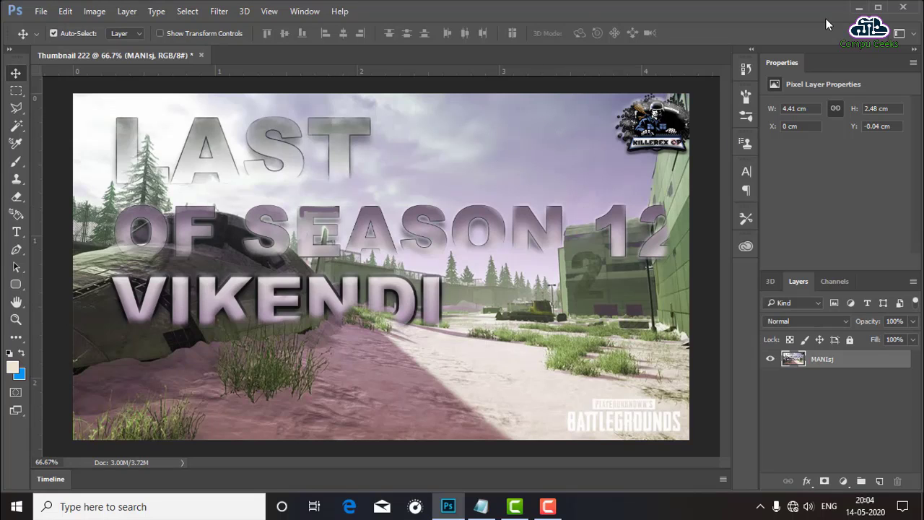
- Append the subscribe-my-channel and bell icon request and 'thanks for Watching..' to the Notepad notes
click(858, 8)
click(481, 507)
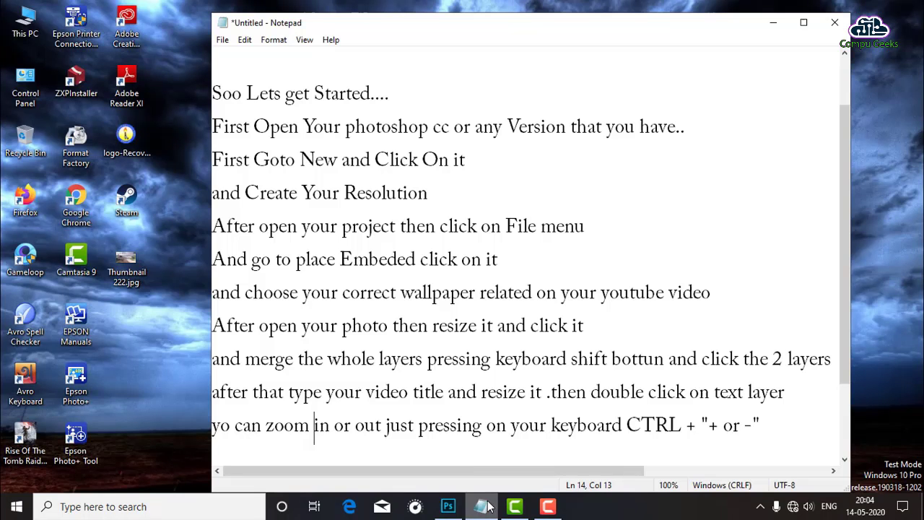
click(776, 431)
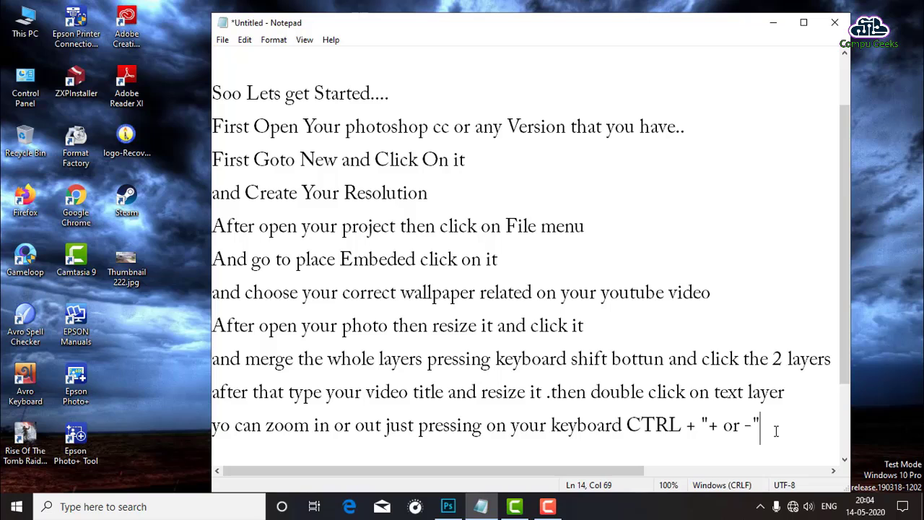
key(Return)
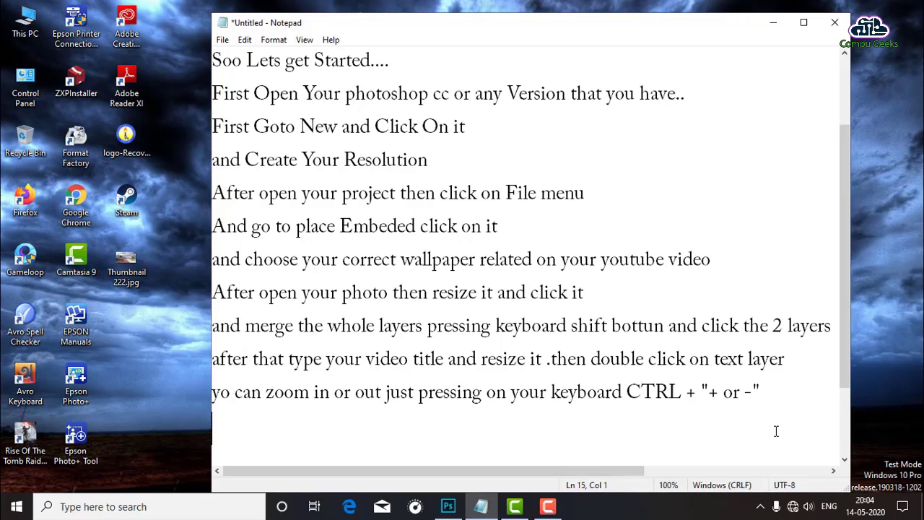
text(If )
text(you l)
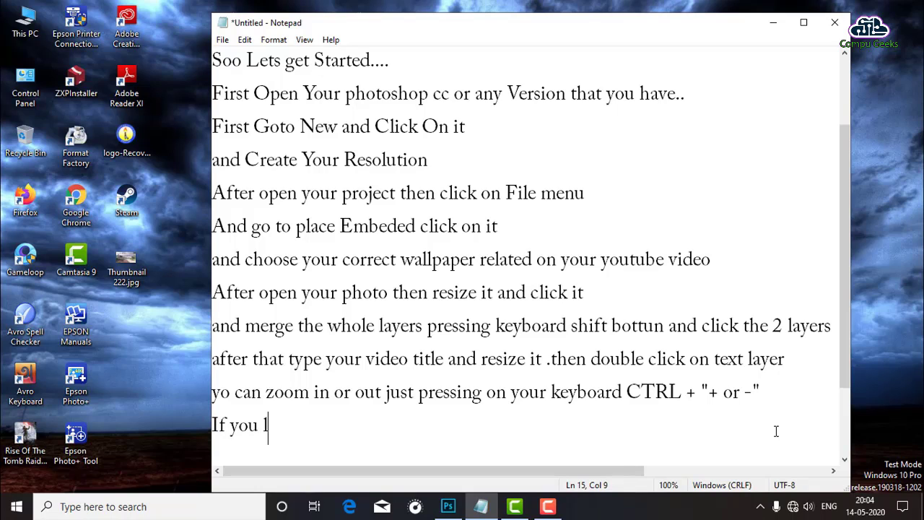
text(ike )
text(this )
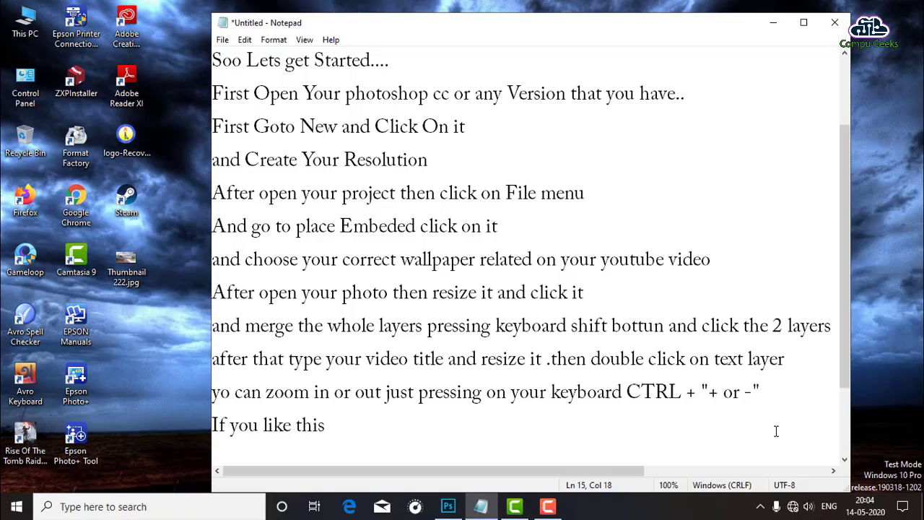
text(video p)
text(lea)
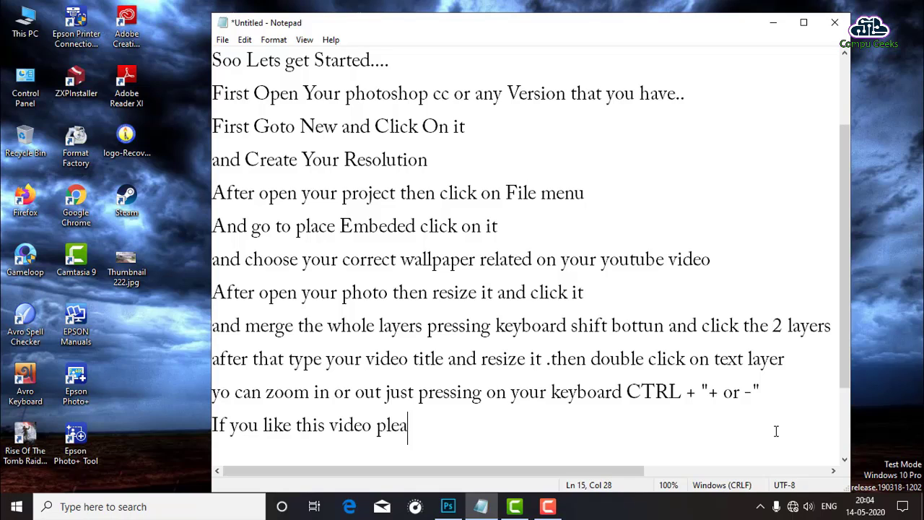
text(se )
text(subs)
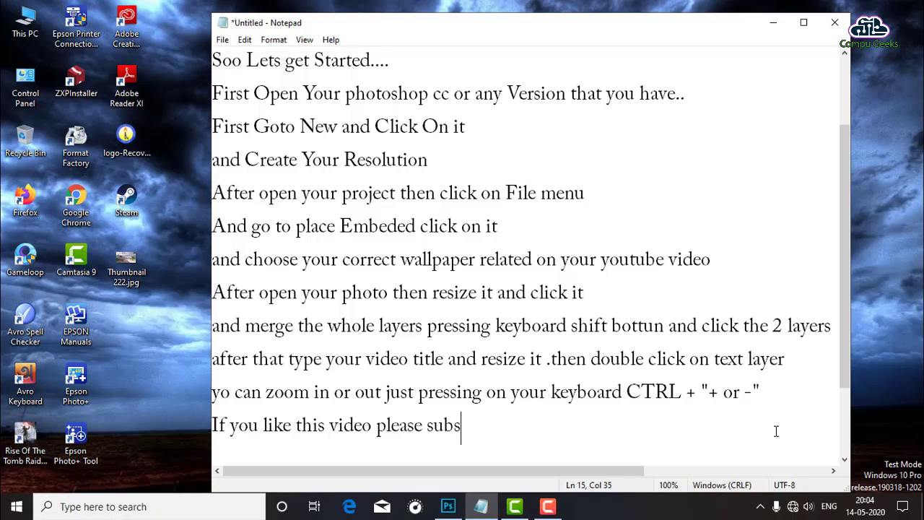
text(cribe )
text(my v)
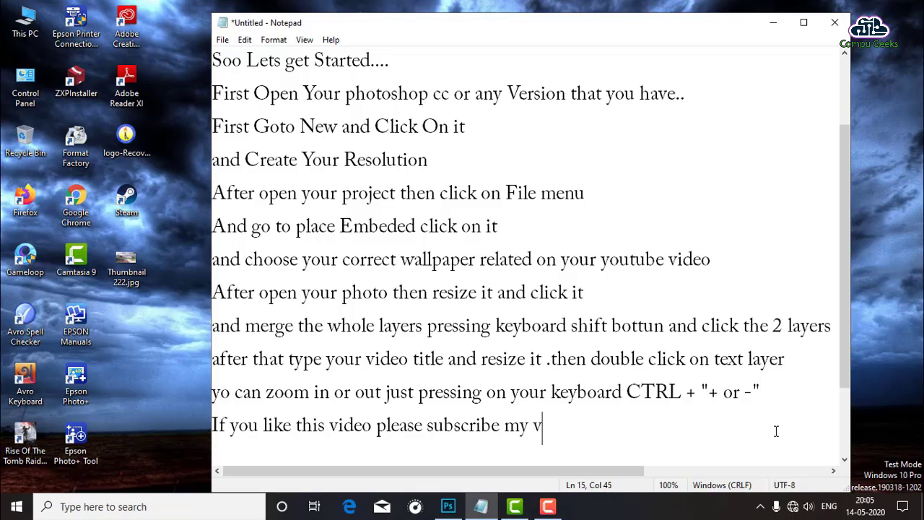
text(ideo)
key(BackSpace)
key(BackSpace)
key(BackSpace)
key(BackSpace)
text(chann)
text(el and )
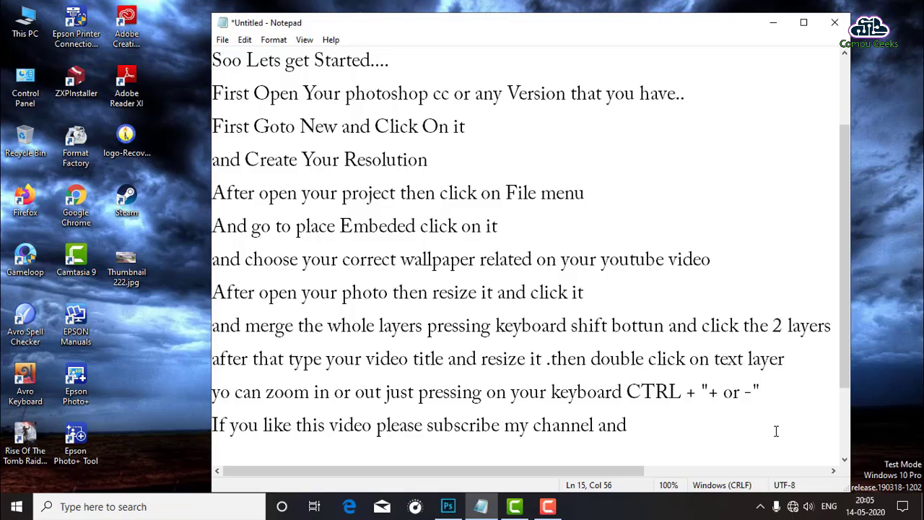
text(press )
text(the b)
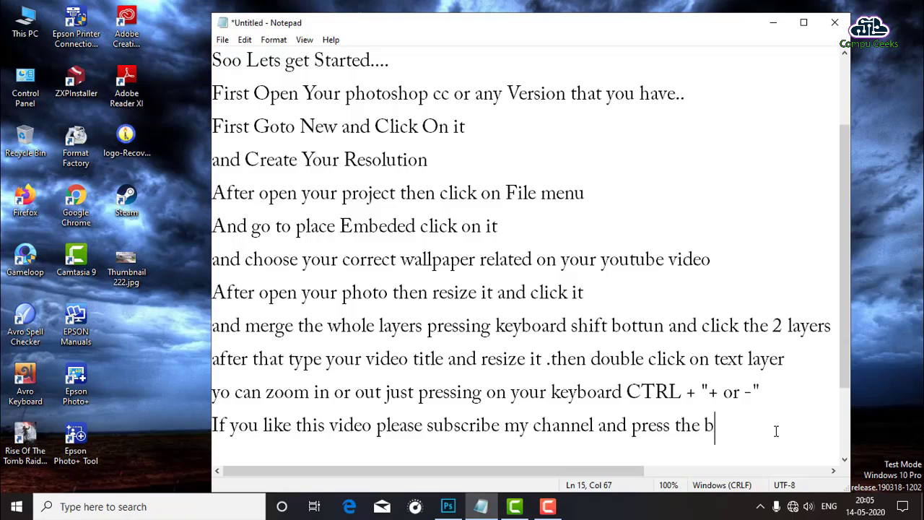
text(ell i)
text(con ..)
key(Return)
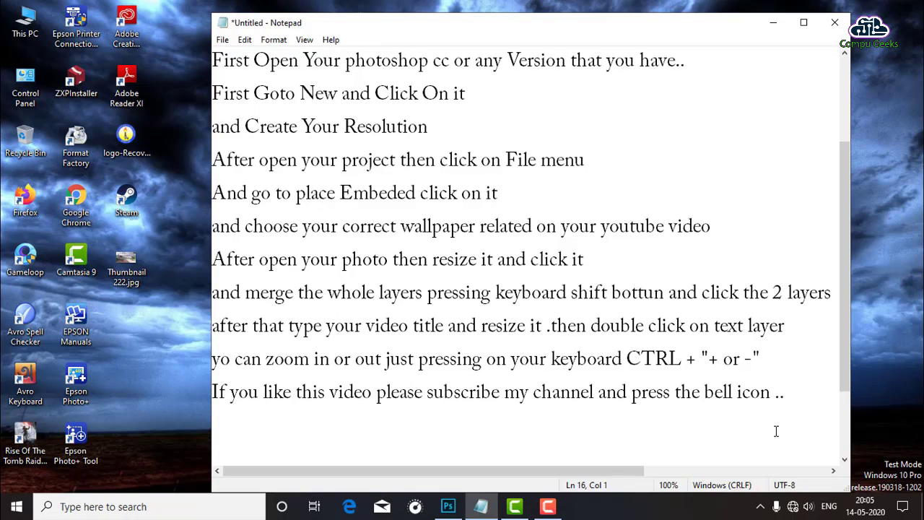
text(tha)
text(nks )
text(for )
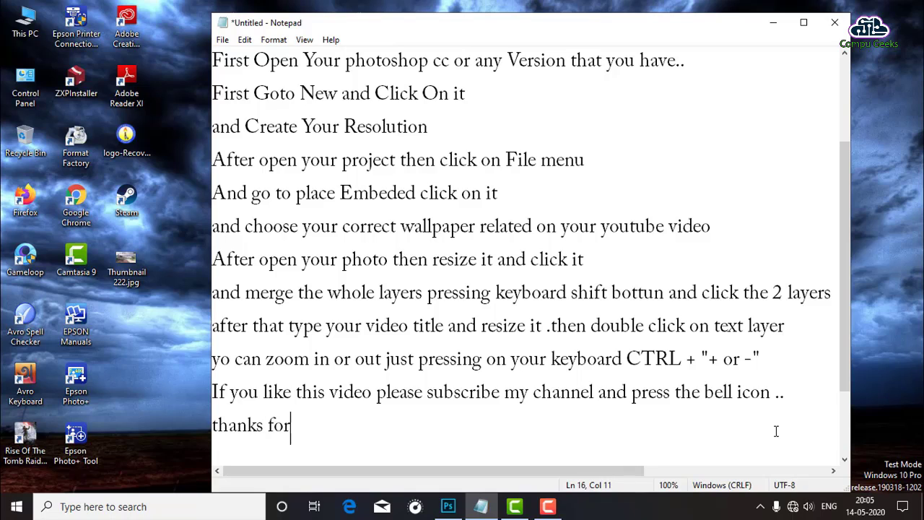
text(Wat)
text(ching)
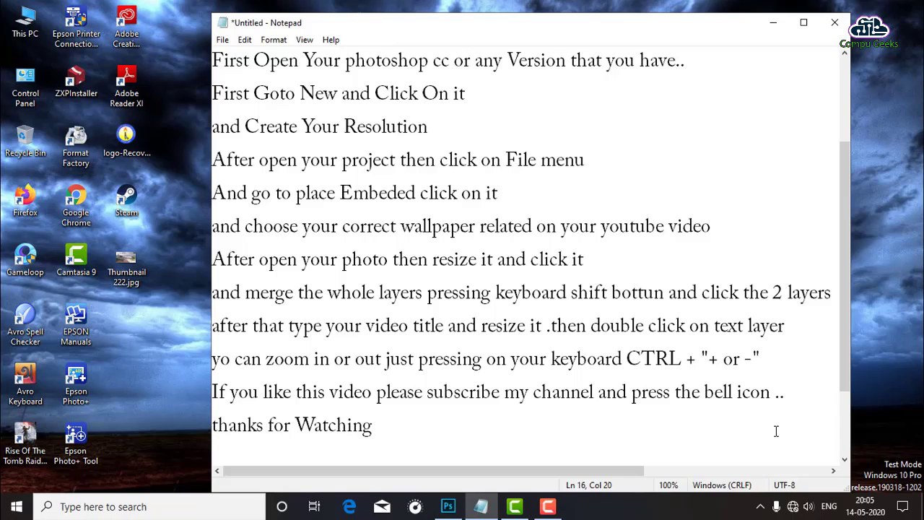
text(..)
click(773, 26)
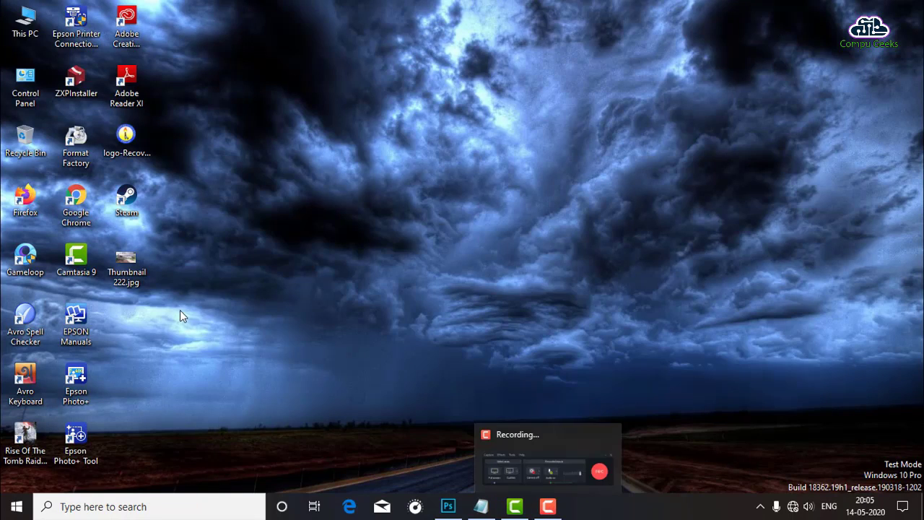
- Open Thumbnail 222.jpg in Photos, zoom in and pan around to inspect the lettering
double_click(126, 265)
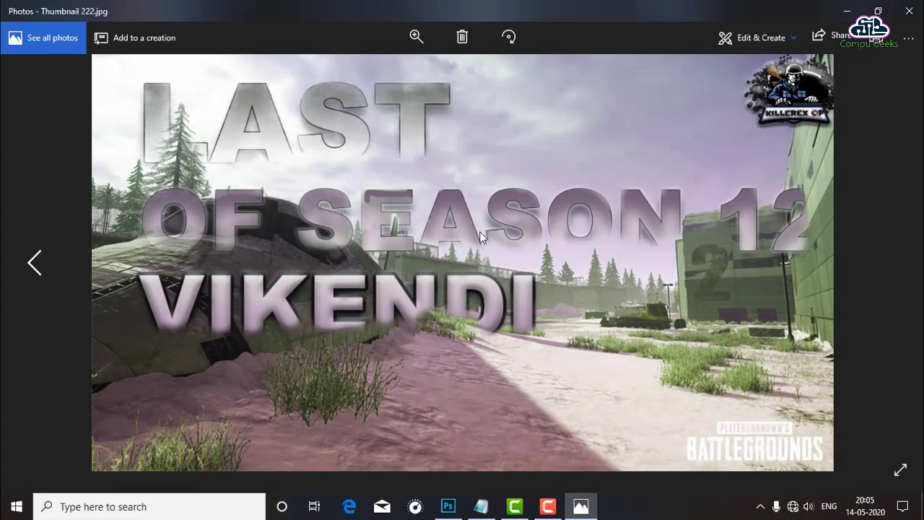
click(406, 44)
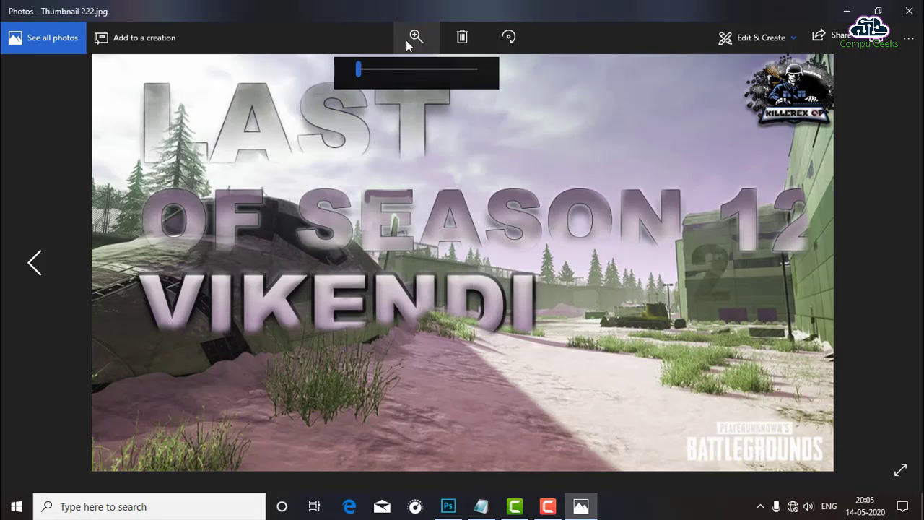
drag(374, 72, 392, 79)
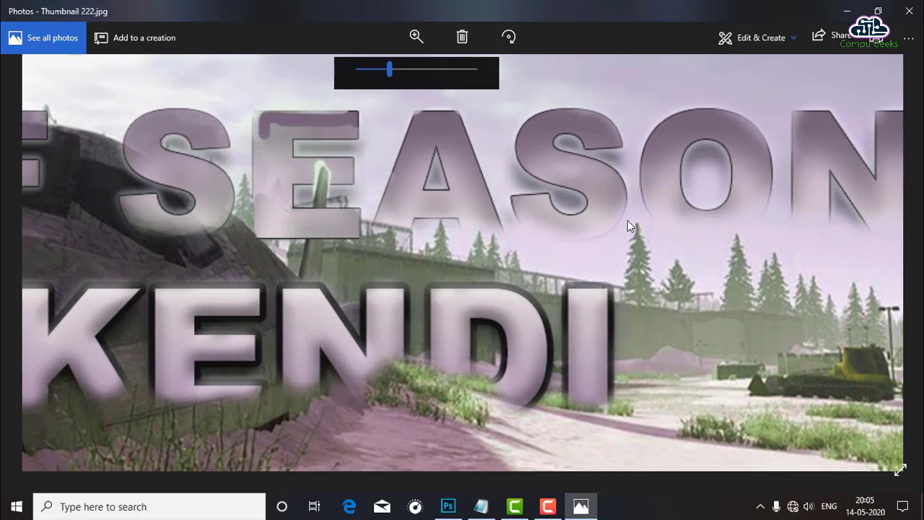
scroll(627, 220, up, 5)
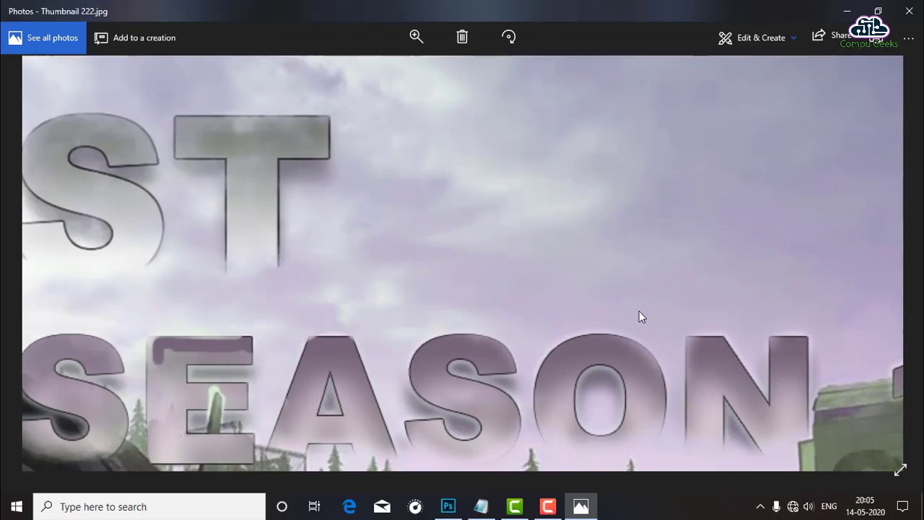
scroll(639, 311, left, 5)
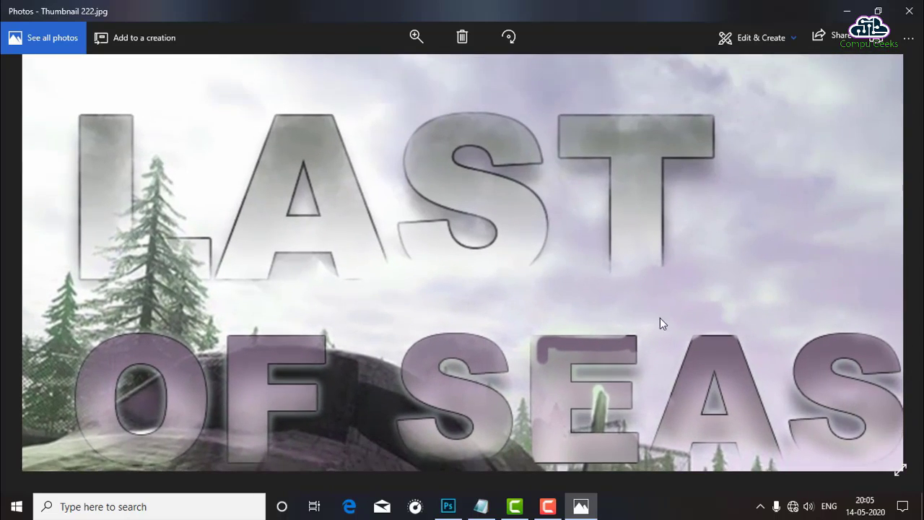
scroll(660, 317, up, 3)
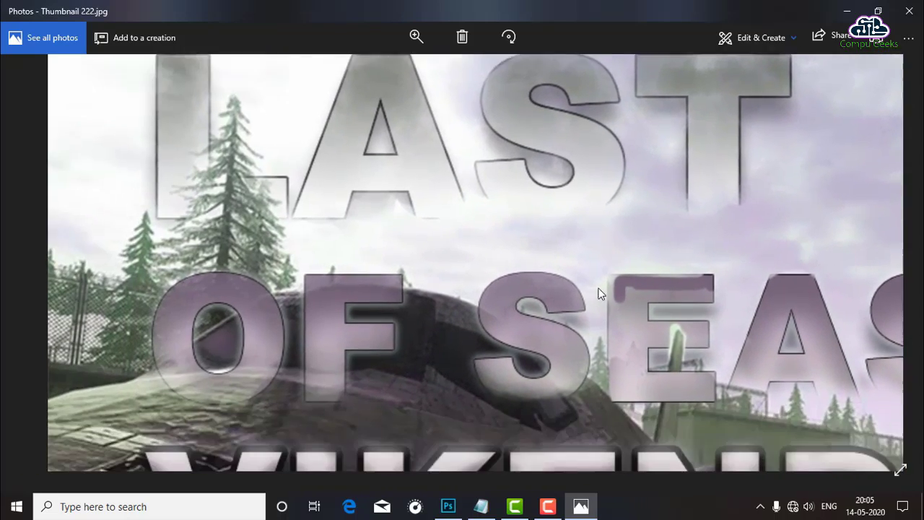
scroll(492, 269, down, 5)
scroll(492, 269, right, 5)
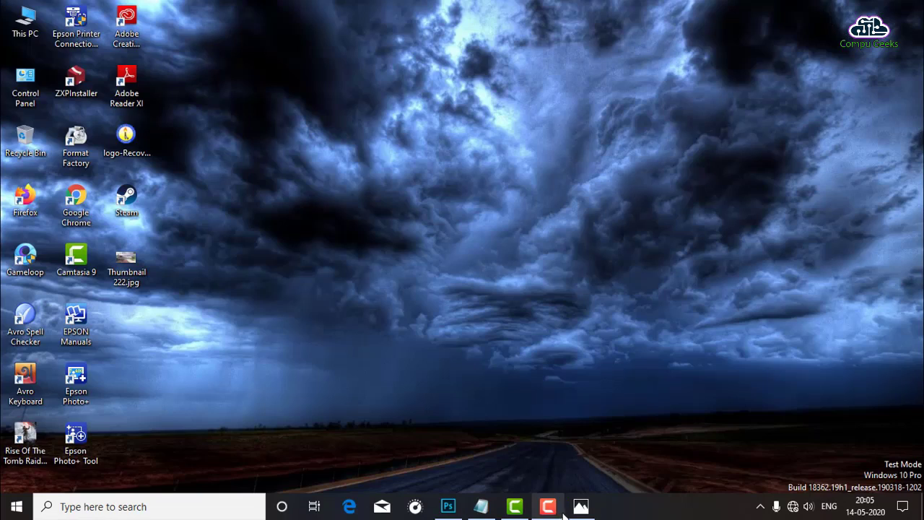
click(549, 507)
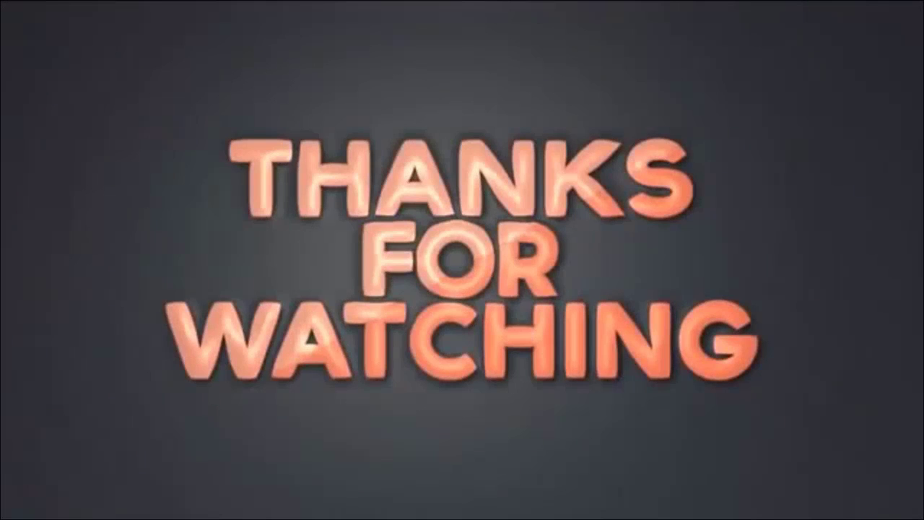